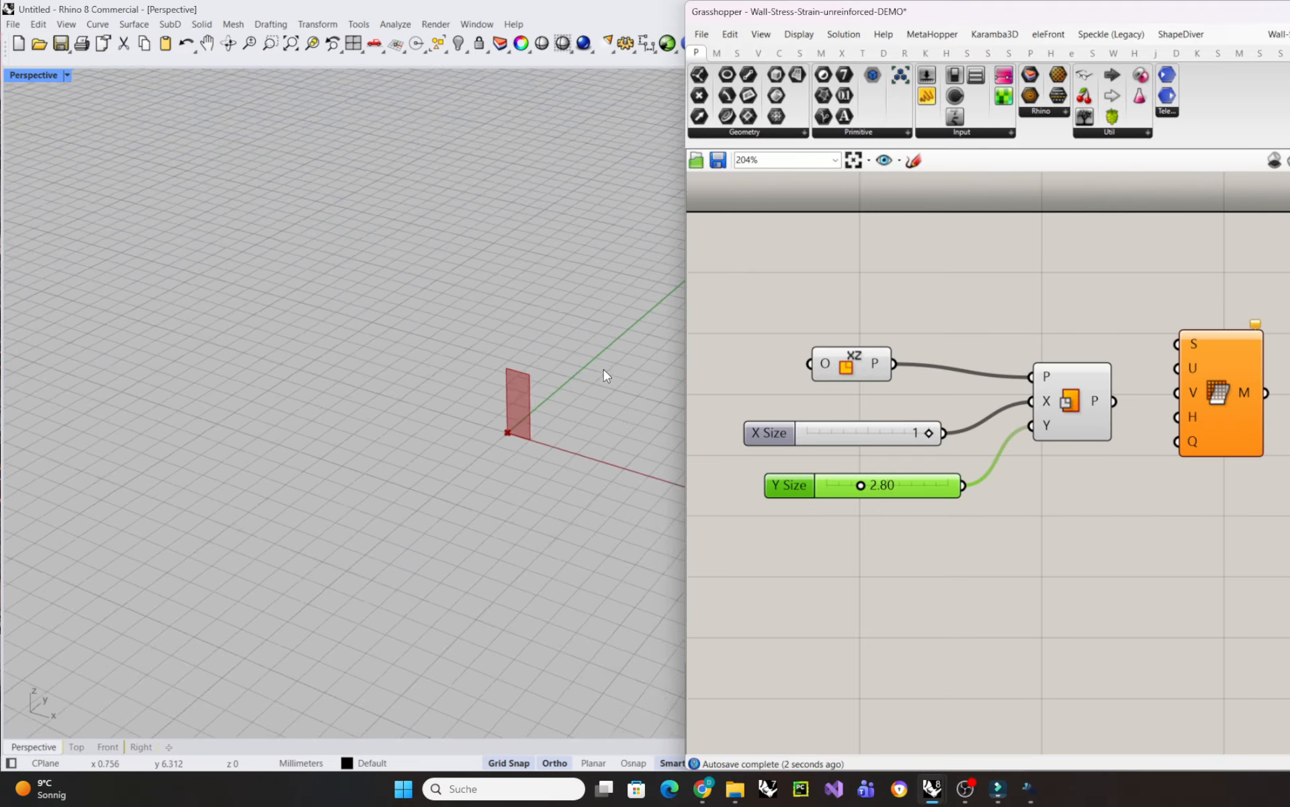
- Connect the plane surface's output to the surface input of the mesh component
{"action": "right_click_drag", "start_coordinate": [1187, 487], "coordinate": [1109, 505]}
{"action": "left_click_drag", "start_coordinate": [1036, 420], "coordinate": [1171, 403]}
{"action": "scroll", "coordinate": [1148, 430], "scroll_direction": "down", "scroll_amount": 2}
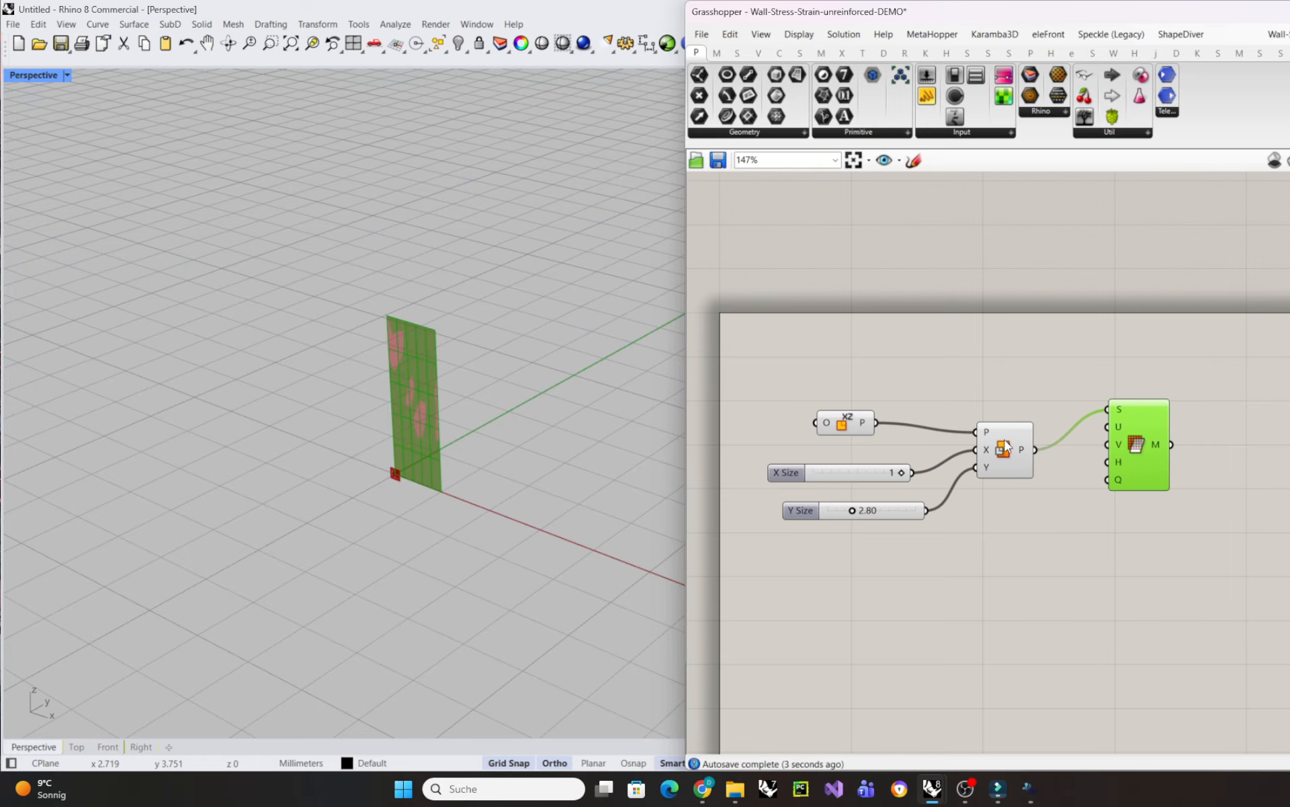
- Add a number slider set to 20 and wire it to both the U and V counts of the mesh component
{"action": "double_click", "coordinate": [875, 361]}
{"action": "type", "text": "20"}
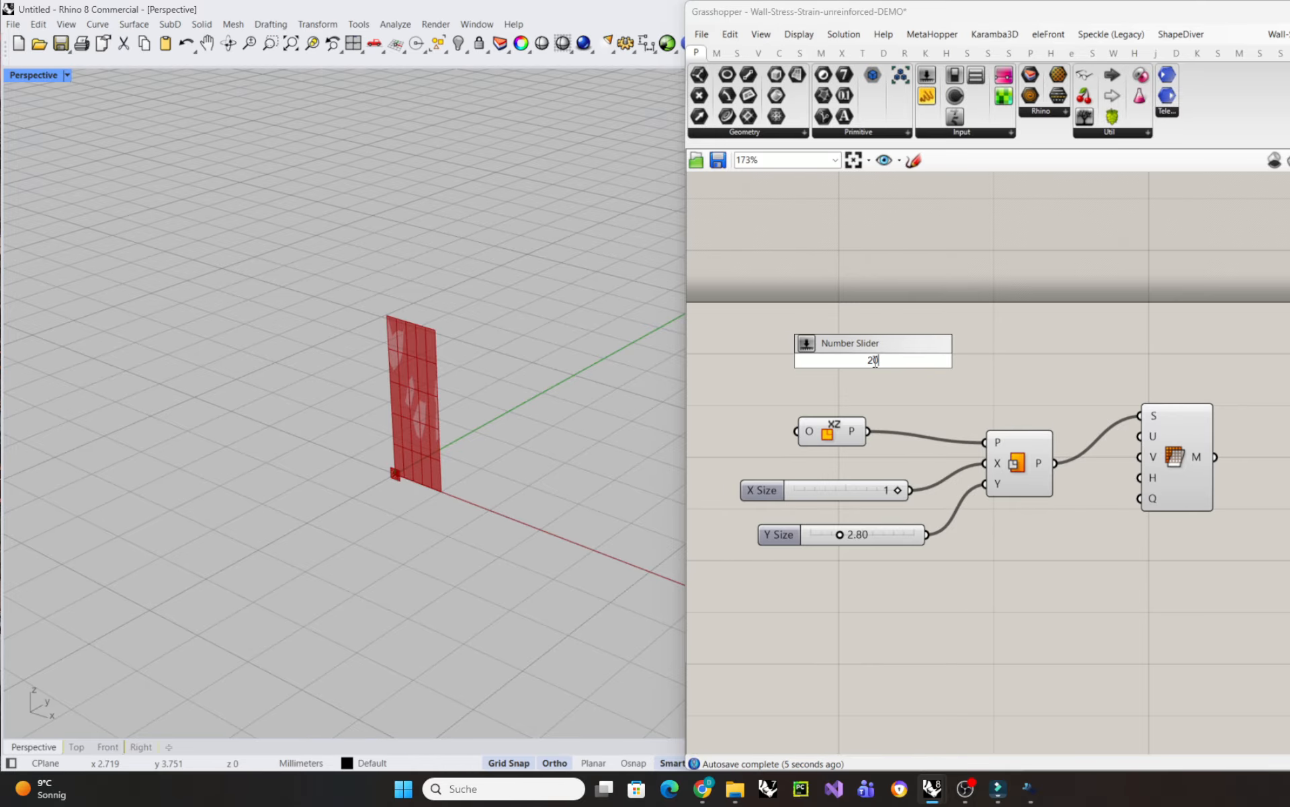
{"action": "key", "text": "Return"}
{"action": "left_click_drag", "start_coordinate": [960, 361], "coordinate": [1139, 436]}
{"action": "left_click_drag", "start_coordinate": [974, 362], "coordinate": [1139, 457]}
{"action": "scroll", "coordinate": [433, 394], "scroll_direction": "up", "scroll_amount": 3}
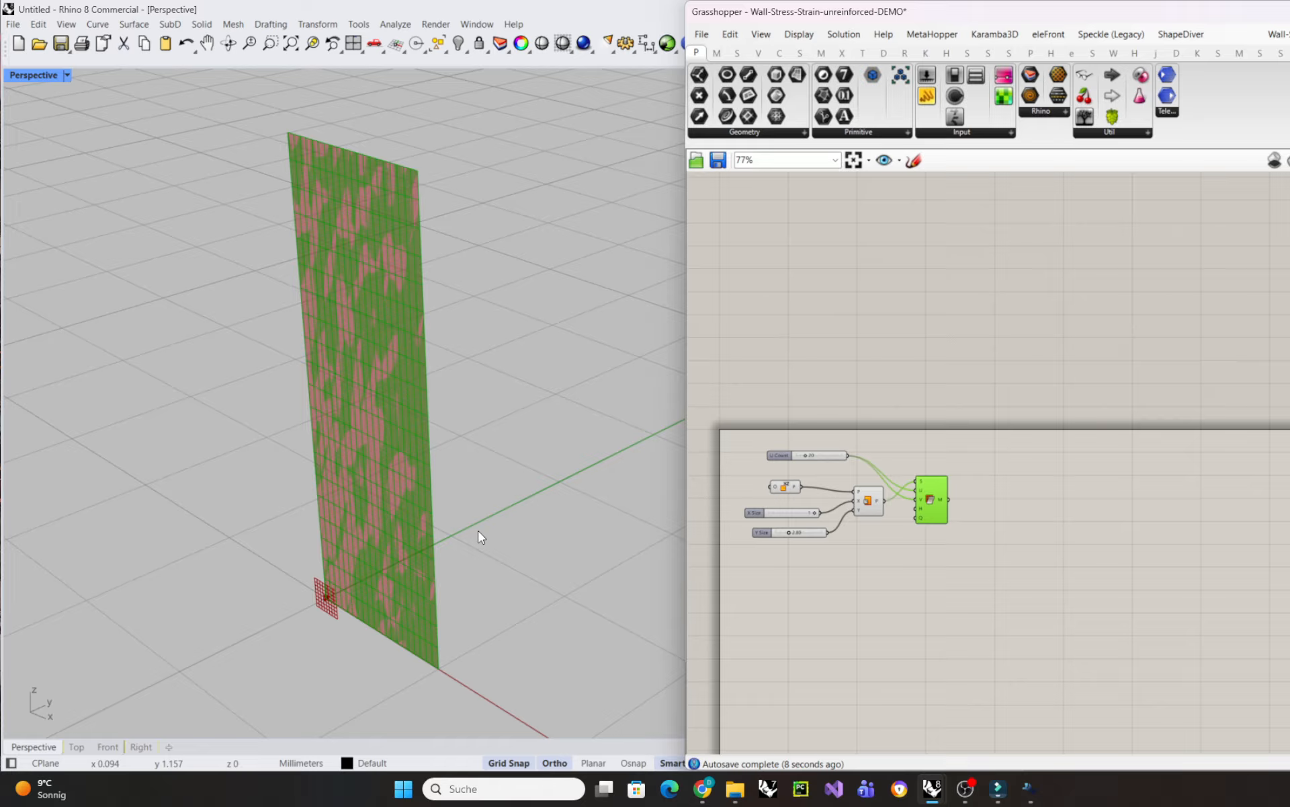
{"action": "mouse_move", "coordinate": [478, 530]}
{"action": "right_mouse_down"}
{"action": "mouse_move", "coordinate": [405, 563]}
{"action": "mouse_move", "coordinate": [365, 553]}
{"action": "mouse_move", "coordinate": [475, 534]}
{"action": "right_mouse_up"}
{"action": "scroll", "coordinate": [1086, 530], "scroll_direction": "up", "scroll_amount": 3}
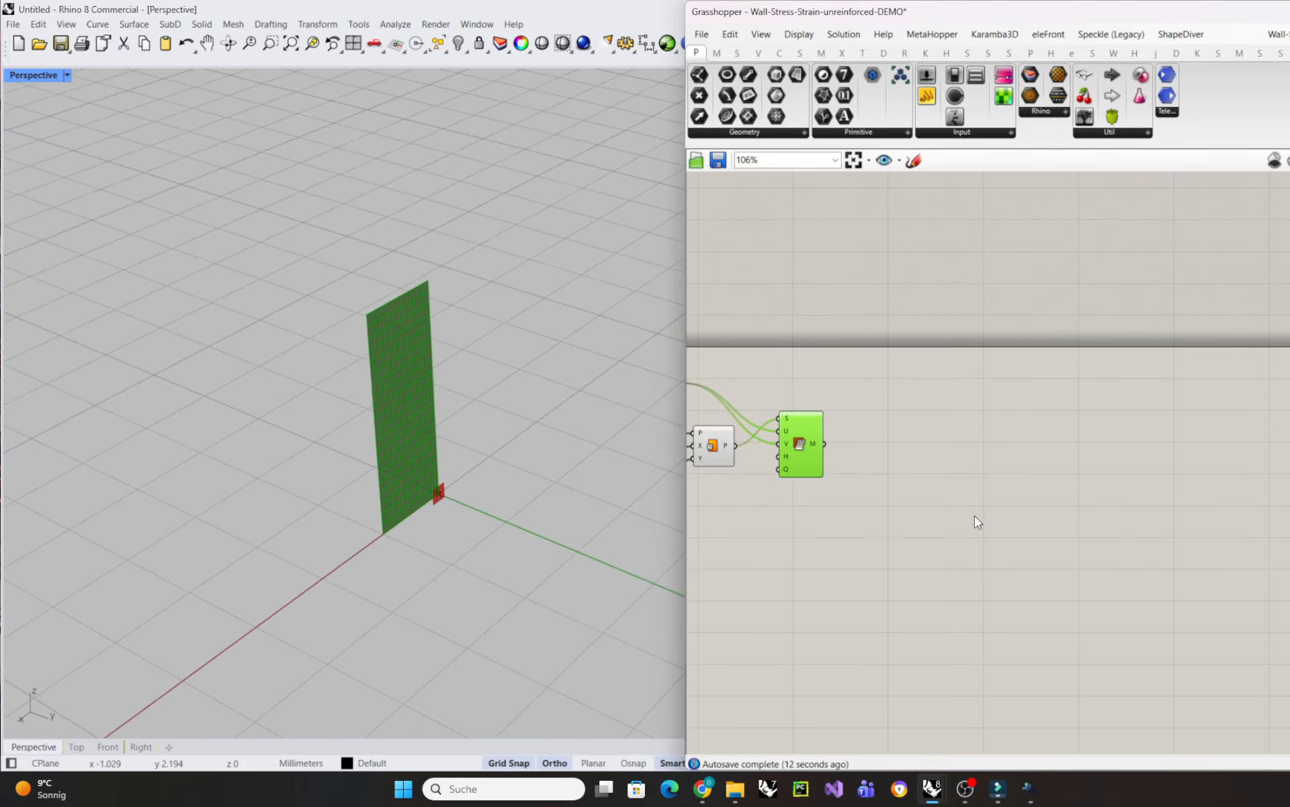
- Add a Karamba3D Create Surface Element component and feed the mesh output into its Mesh input
{"action": "right_click_drag", "start_coordinate": [975, 522], "coordinate": [962, 510]}
{"action": "double_click", "coordinate": [970, 460]}
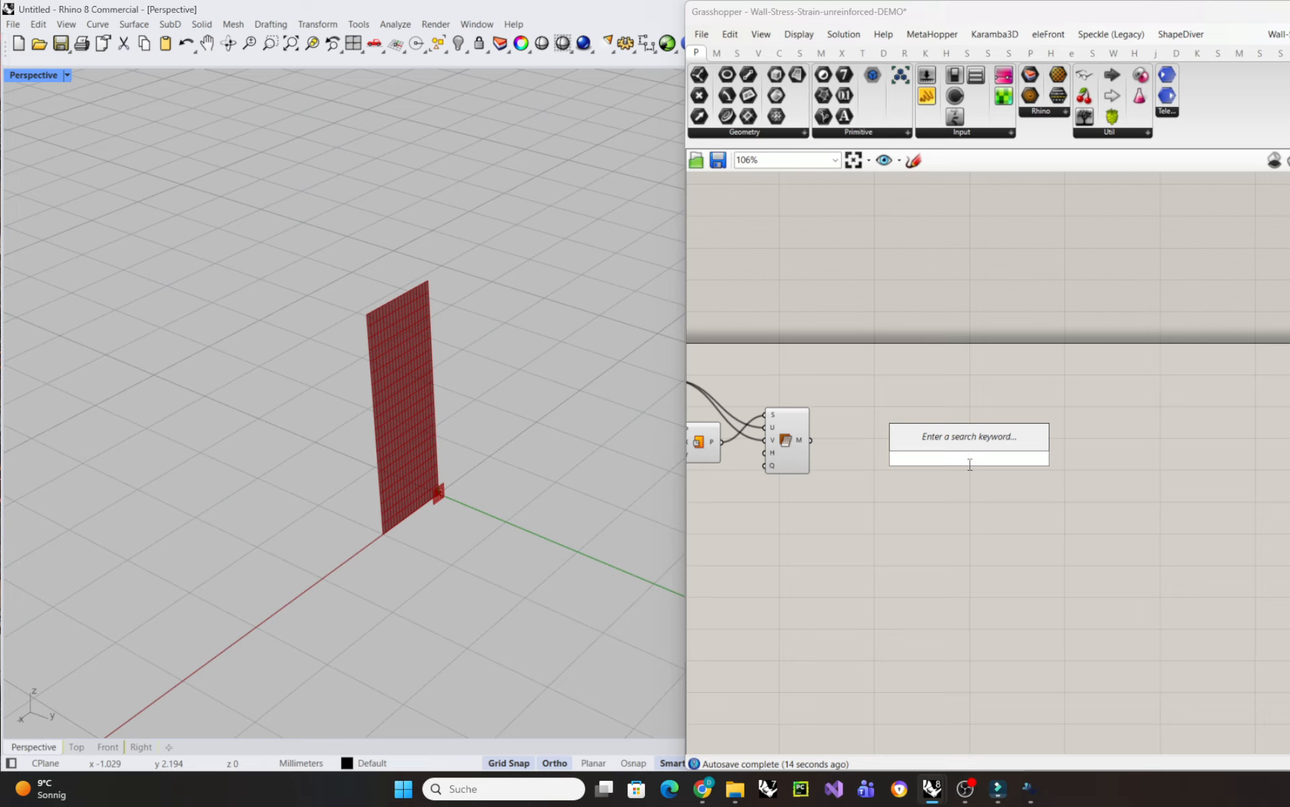
{"action": "type", "text": "create"}
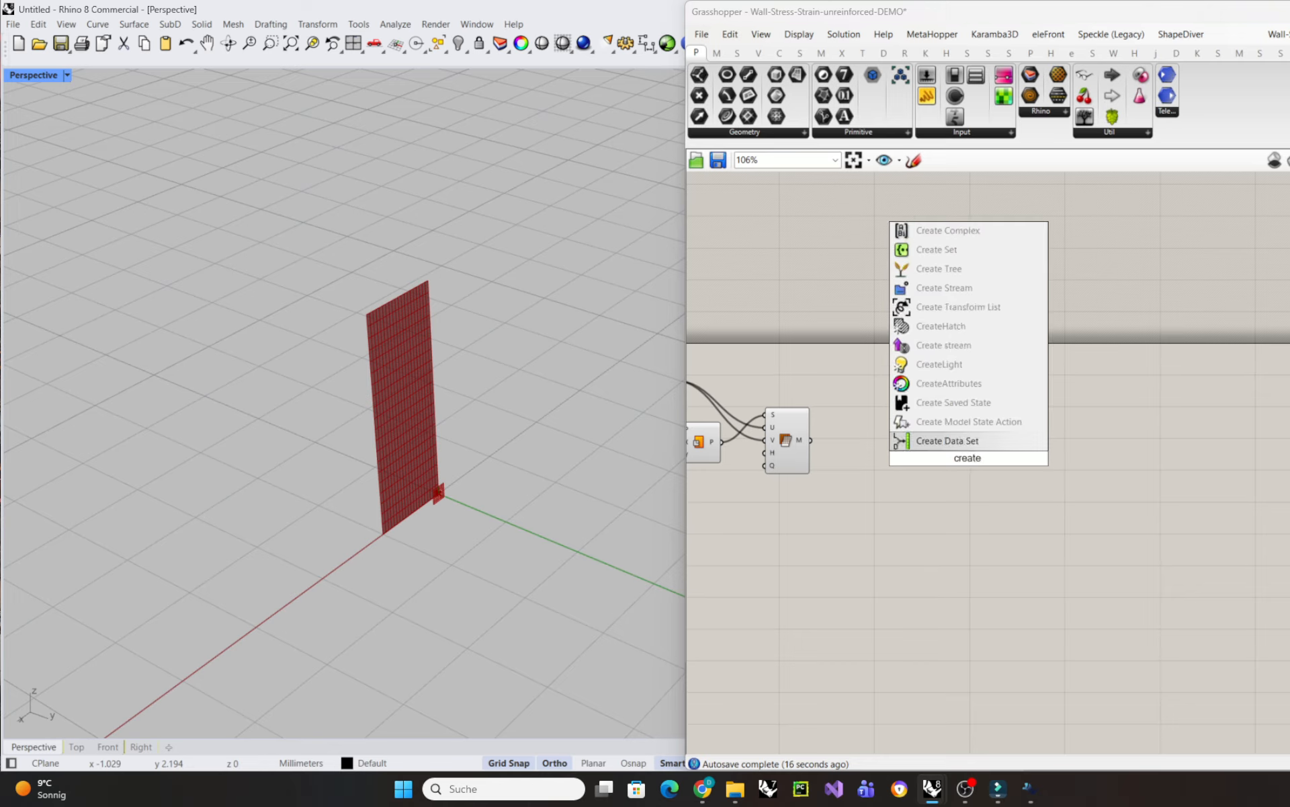
{"action": "type", "text": " surfac"}
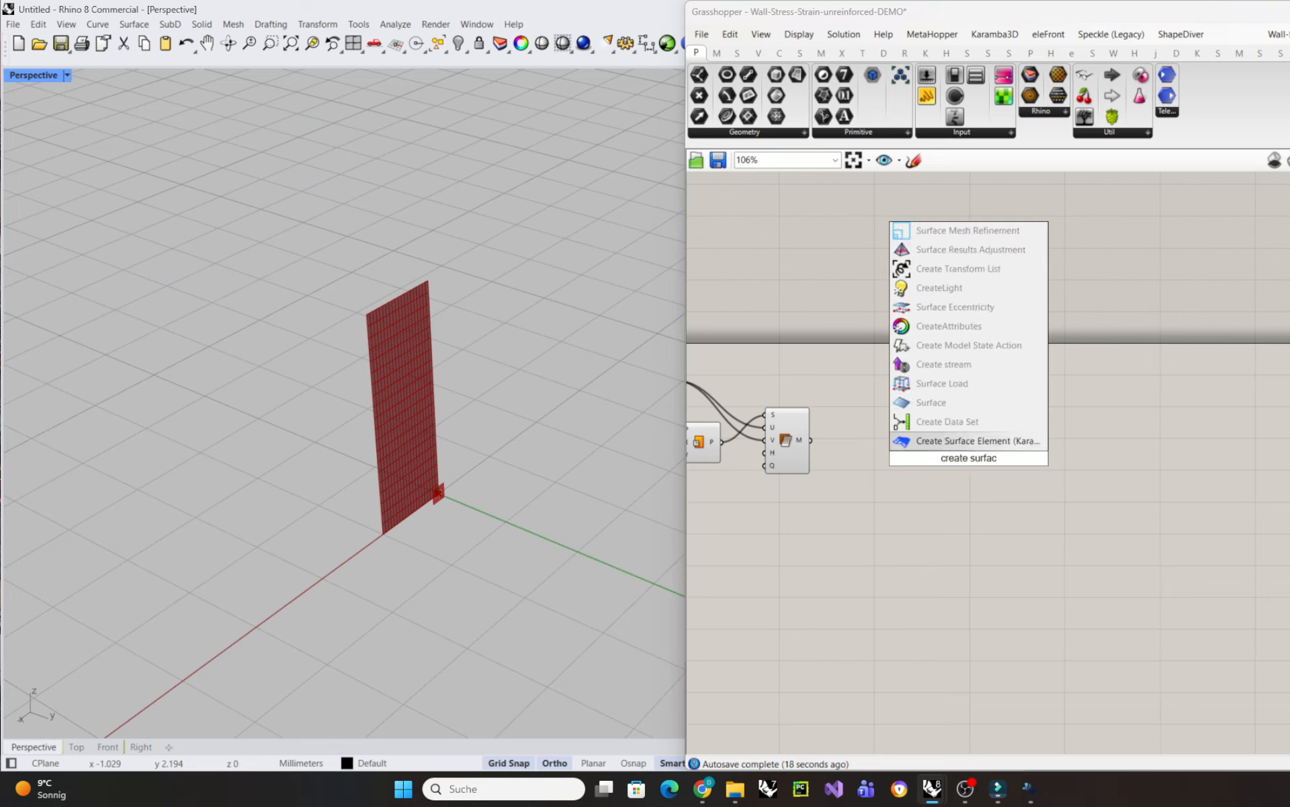
{"action": "left_click", "coordinate": [978, 441]}
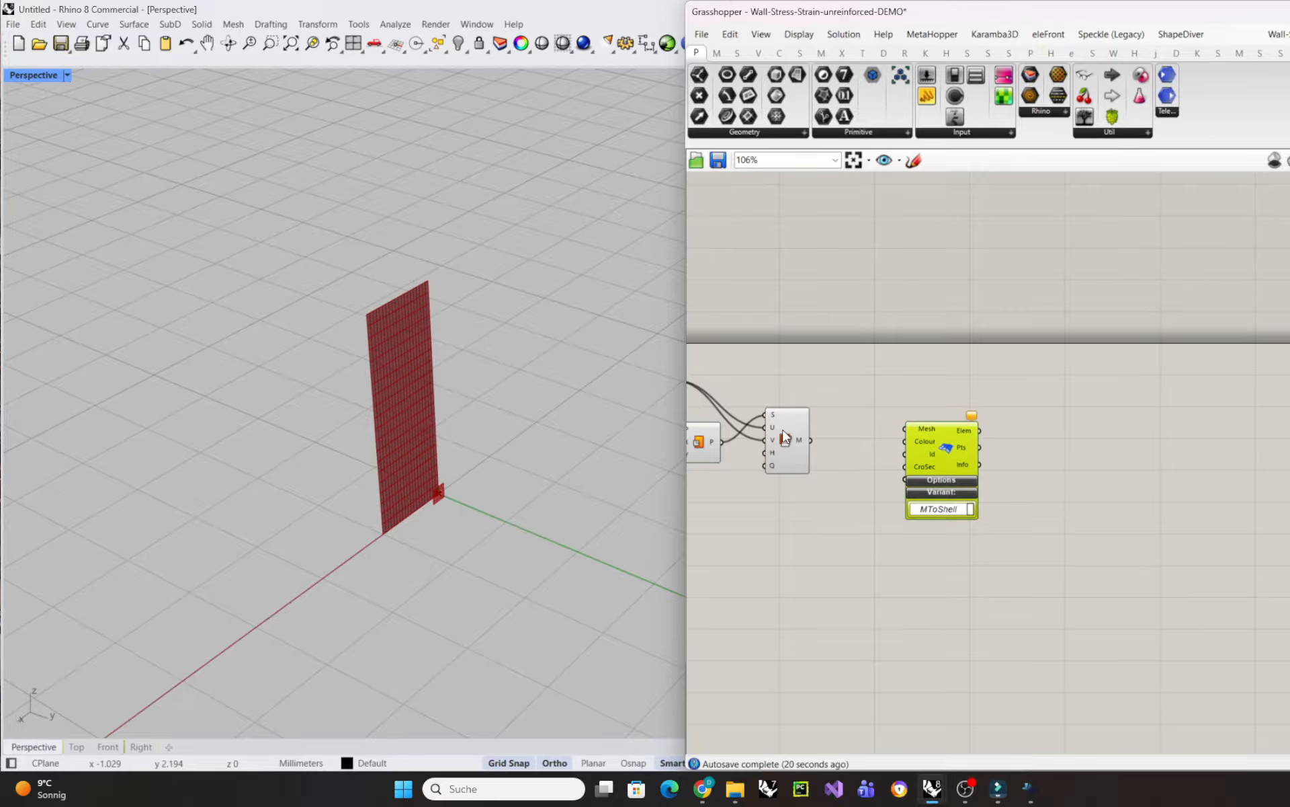
{"action": "left_click_drag", "start_coordinate": [812, 440], "coordinate": [941, 476]}
- Add a Karamba3D cross section component below the shell element and set its type to Shell Const
{"action": "right_click_drag", "start_coordinate": [813, 597], "coordinate": [948, 533]}
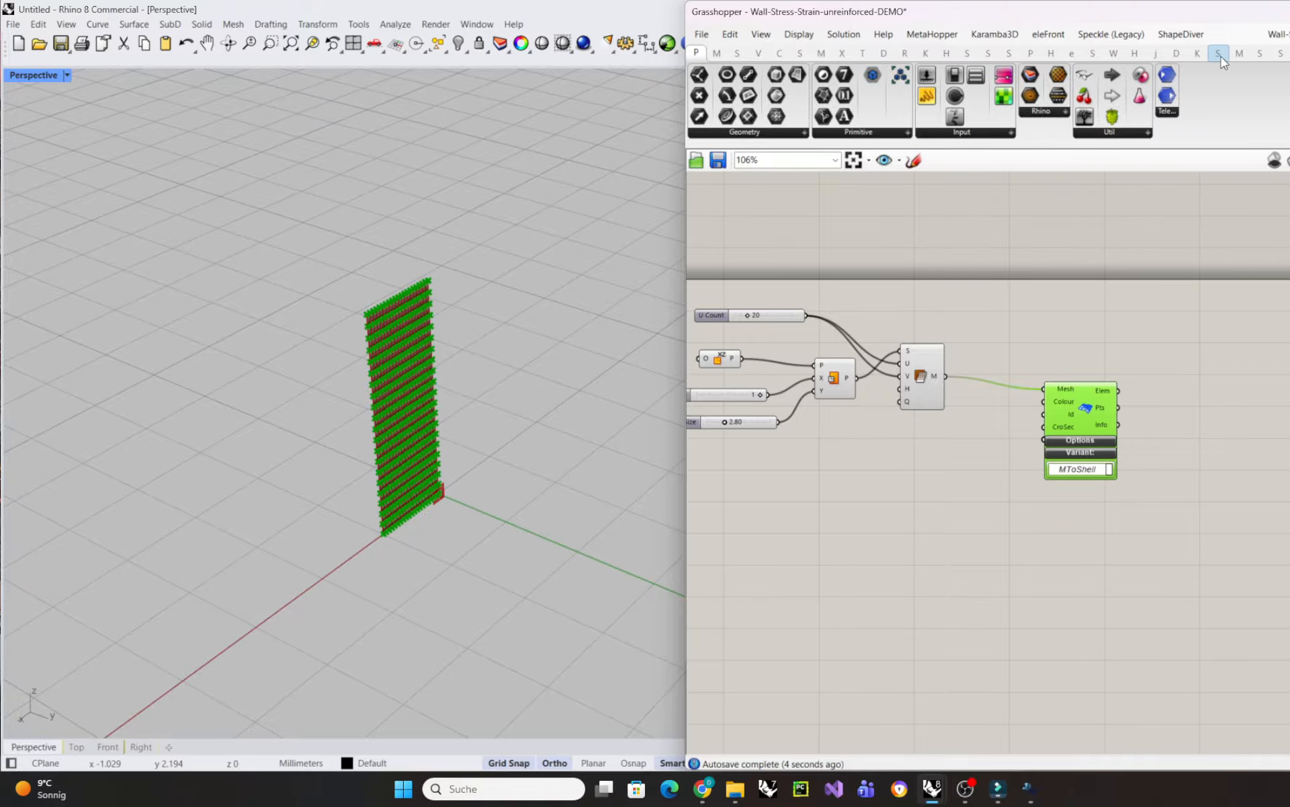
{"action": "left_click", "coordinate": [1197, 53]}
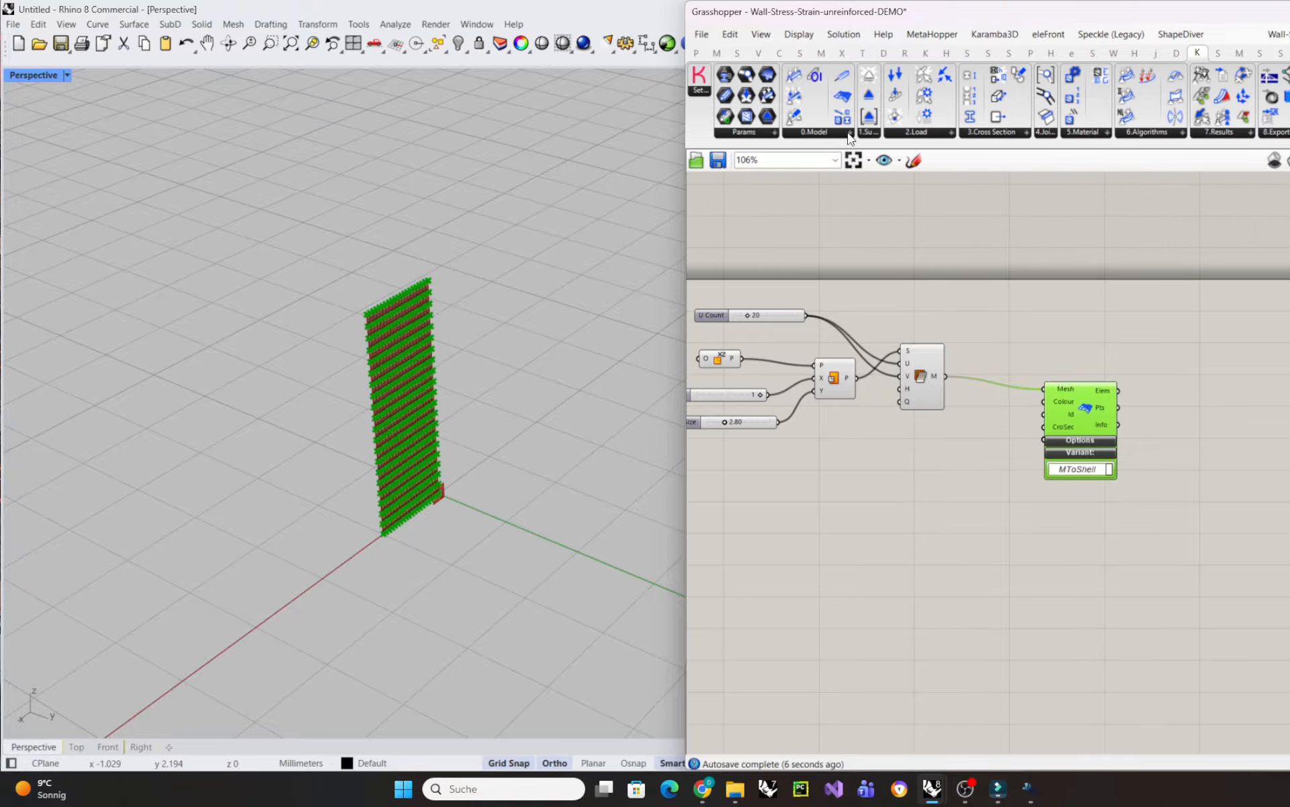
{"action": "left_click", "coordinate": [994, 132]}
{"action": "left_click", "coordinate": [988, 198]}
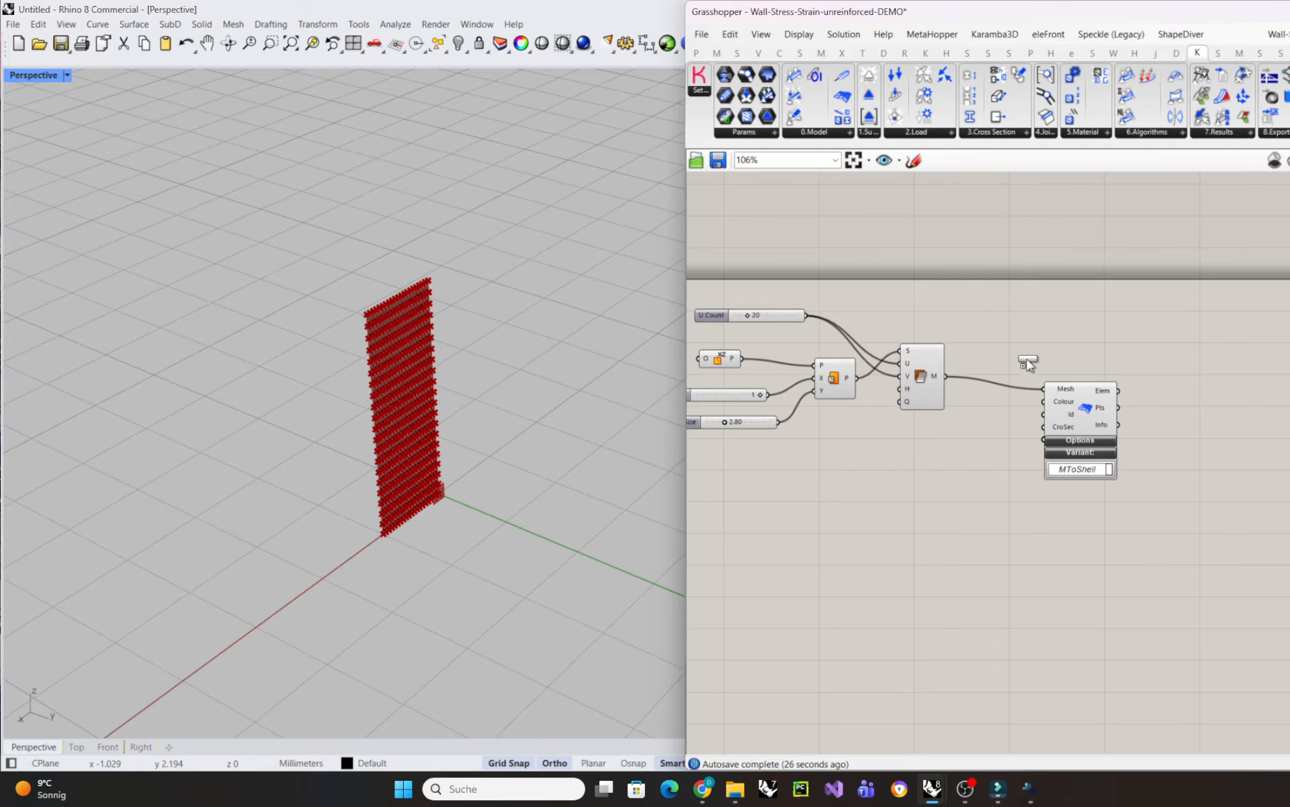
{"action": "left_click", "coordinate": [962, 550]}
{"action": "left_click", "coordinate": [956, 637]}
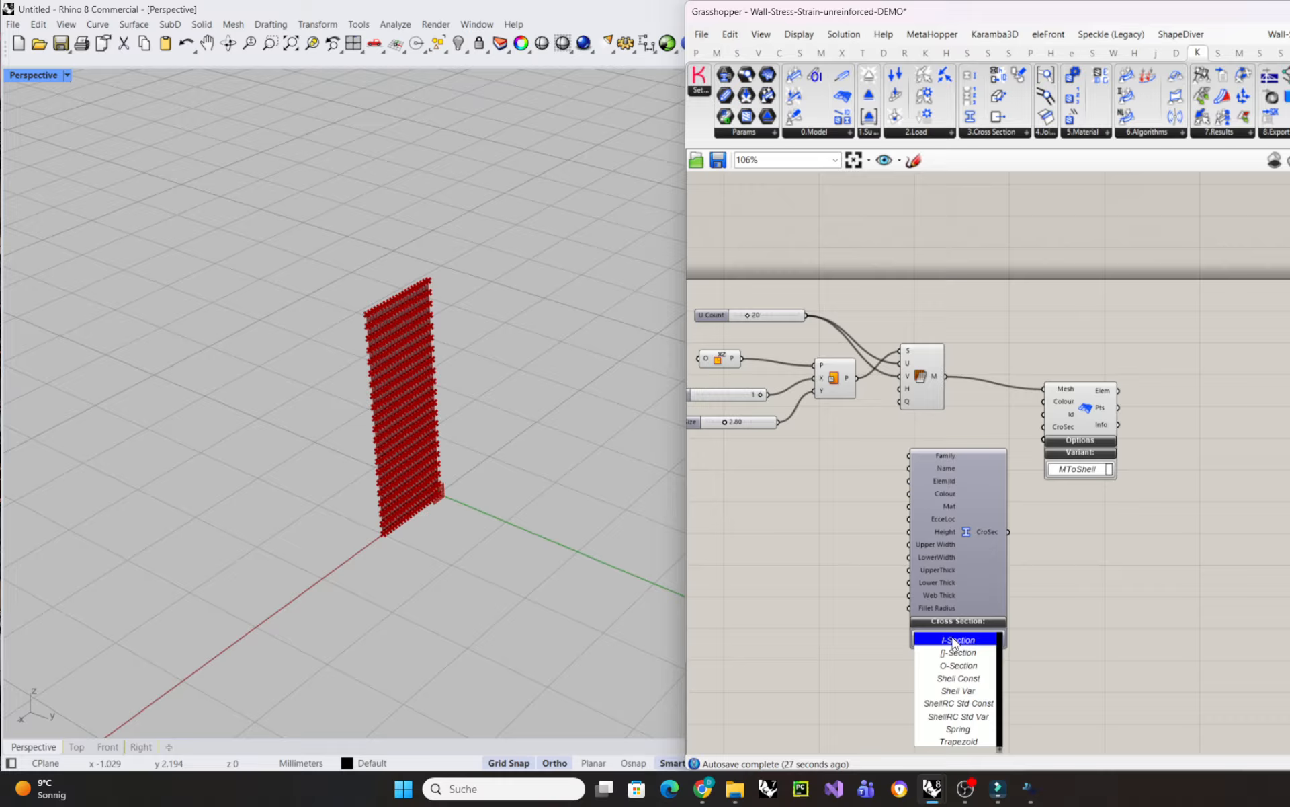
{"action": "left_click", "coordinate": [980, 680]}
{"action": "left_click_drag", "start_coordinate": [978, 544], "coordinate": [993, 550]}
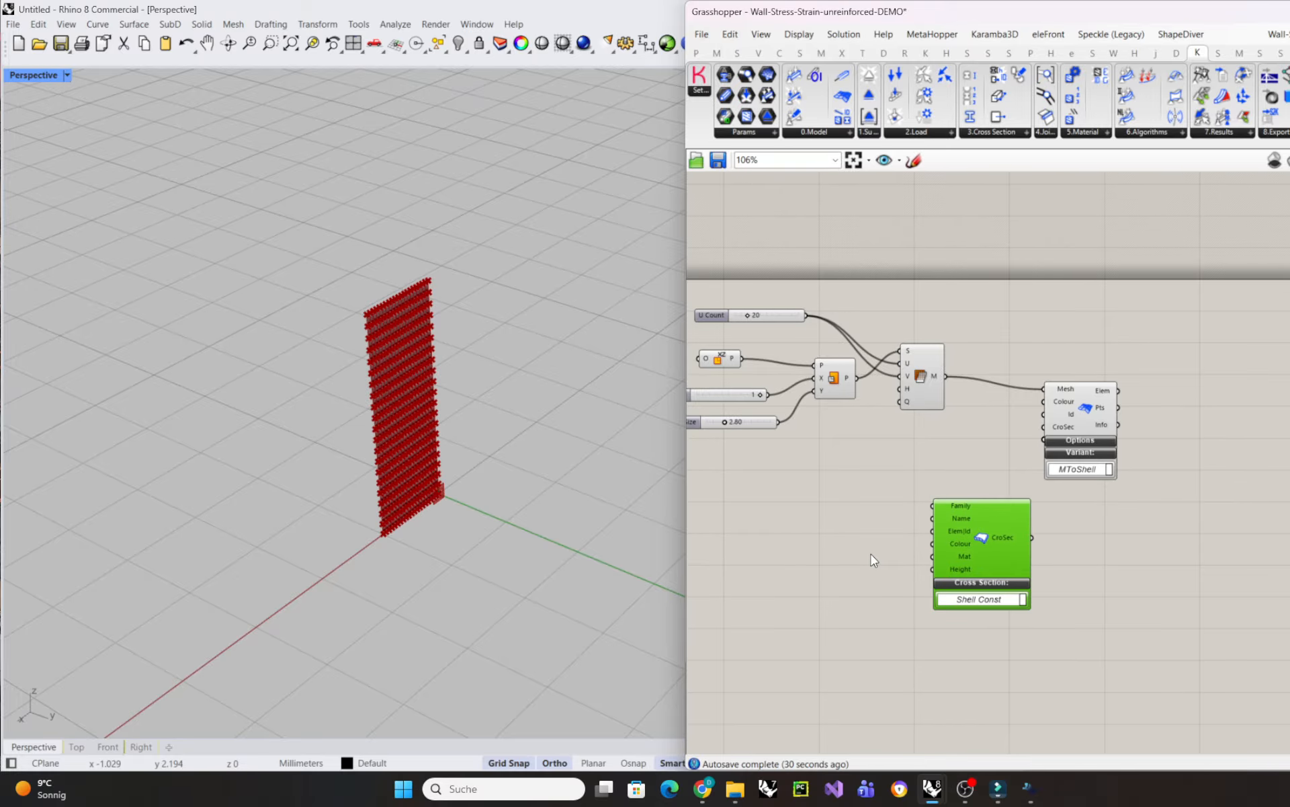
- Place a Karamba3D Material Selection component beside the shell cross section component
{"action": "right_click_drag", "start_coordinate": [838, 550], "coordinate": [894, 556]}
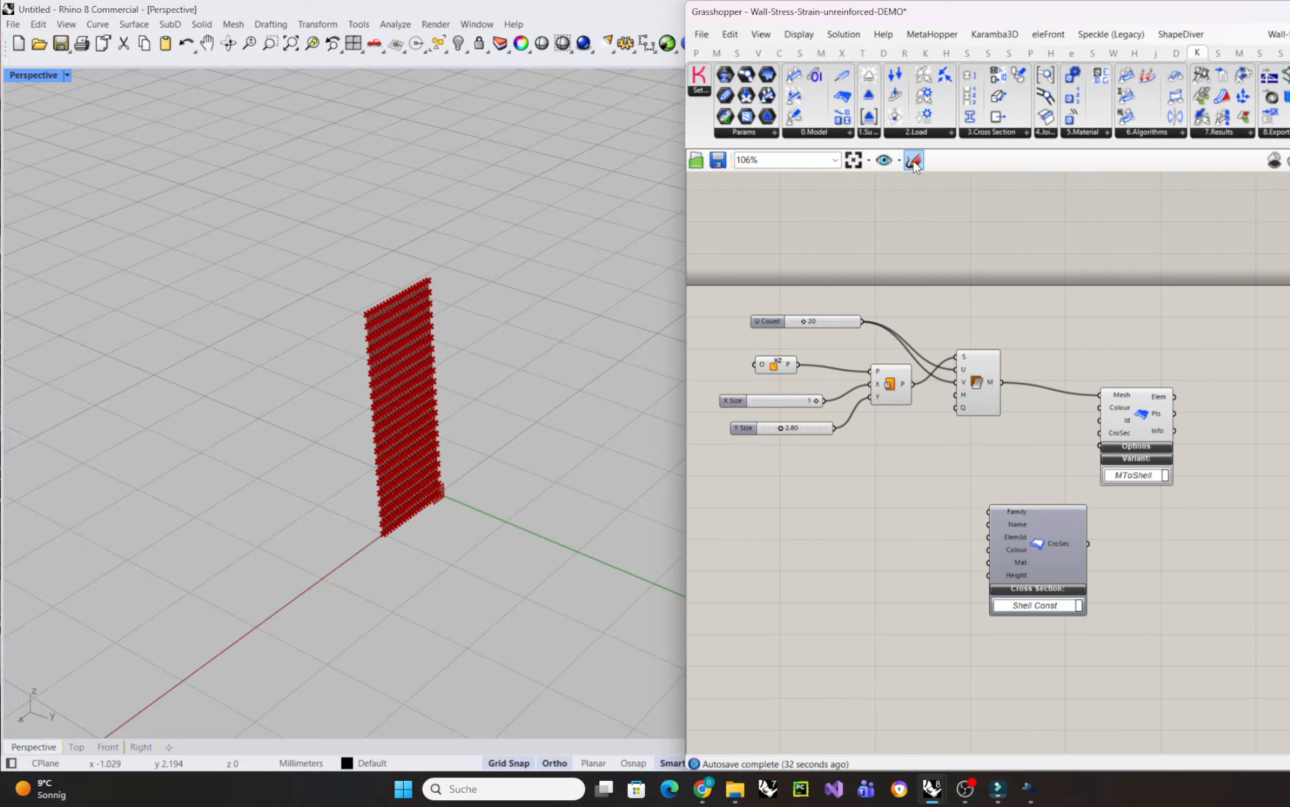
{"action": "left_click", "coordinate": [1074, 134]}
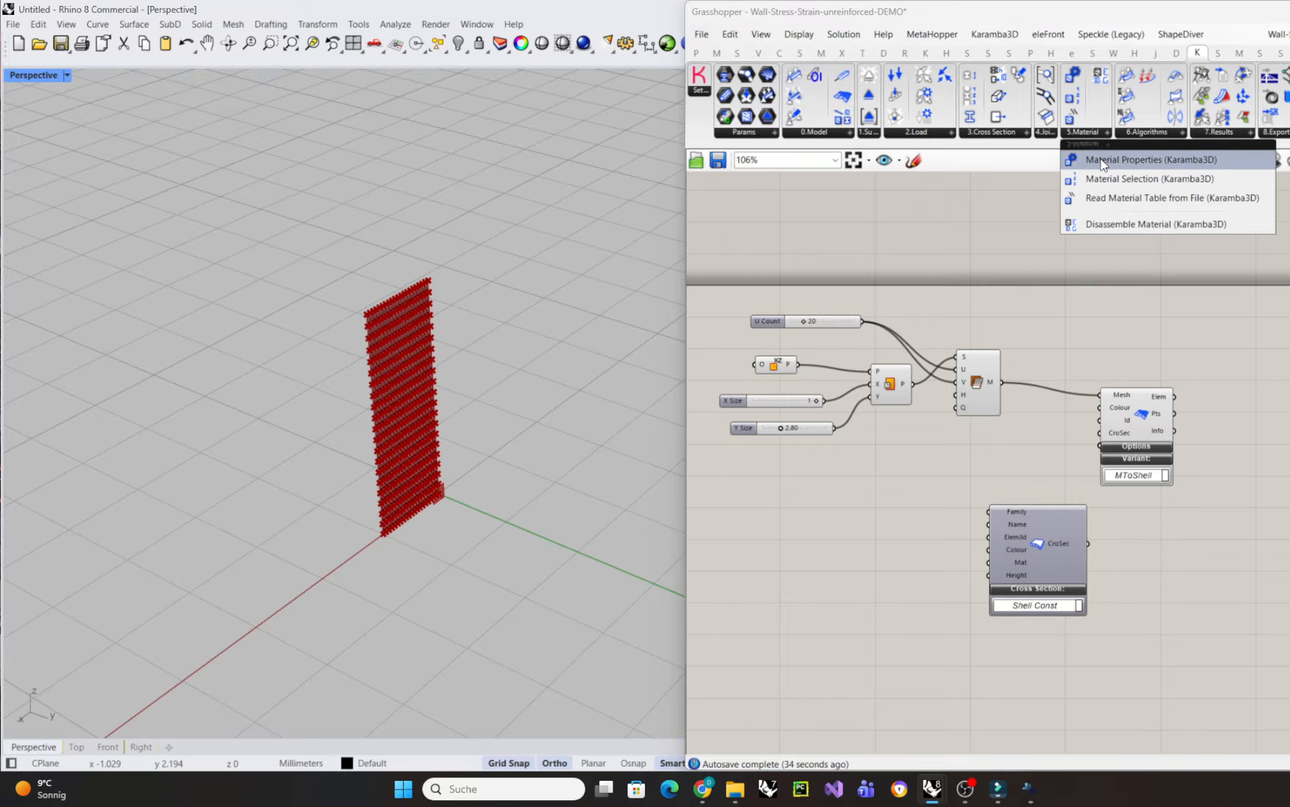
{"action": "left_click", "coordinate": [1149, 178]}
{"action": "left_click", "coordinate": [877, 531]}
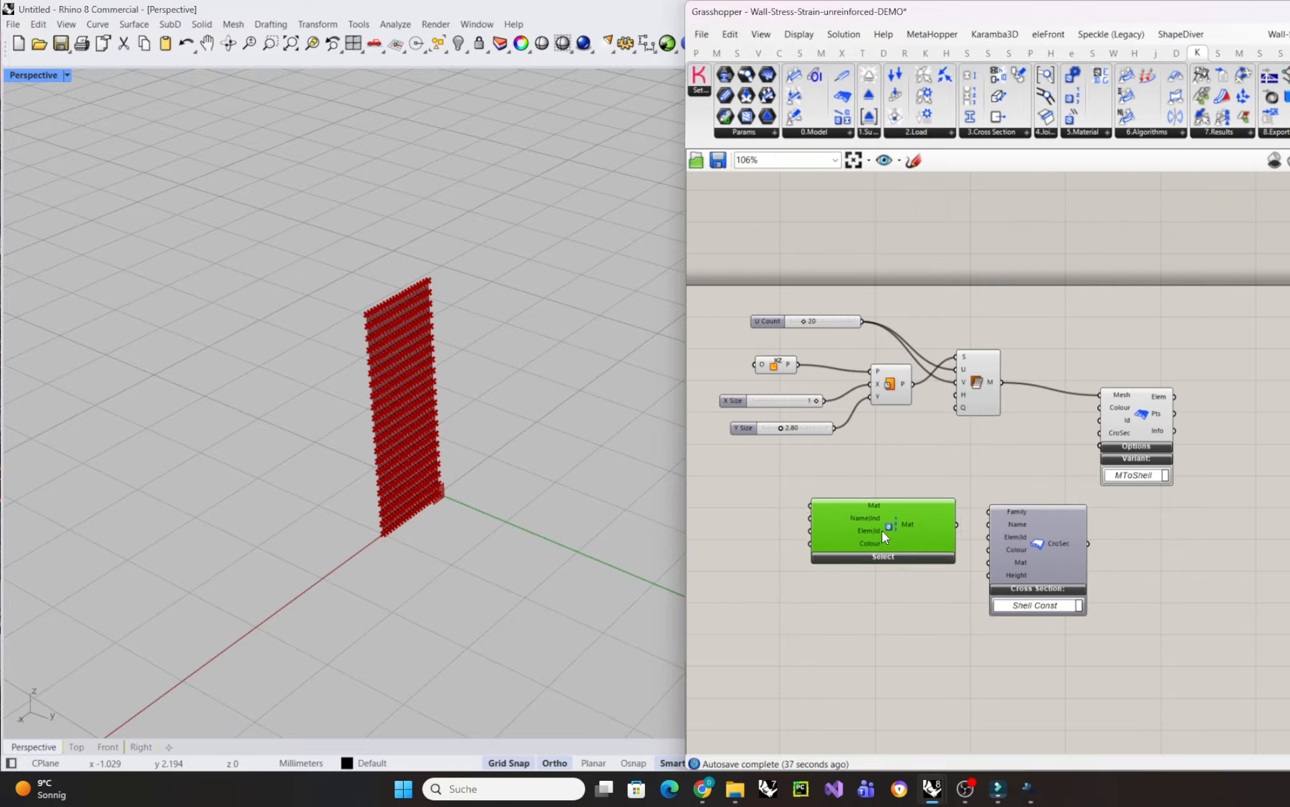
- Set the material selection to the Concrete family with grade C25/30
{"action": "left_click", "coordinate": [876, 610]}
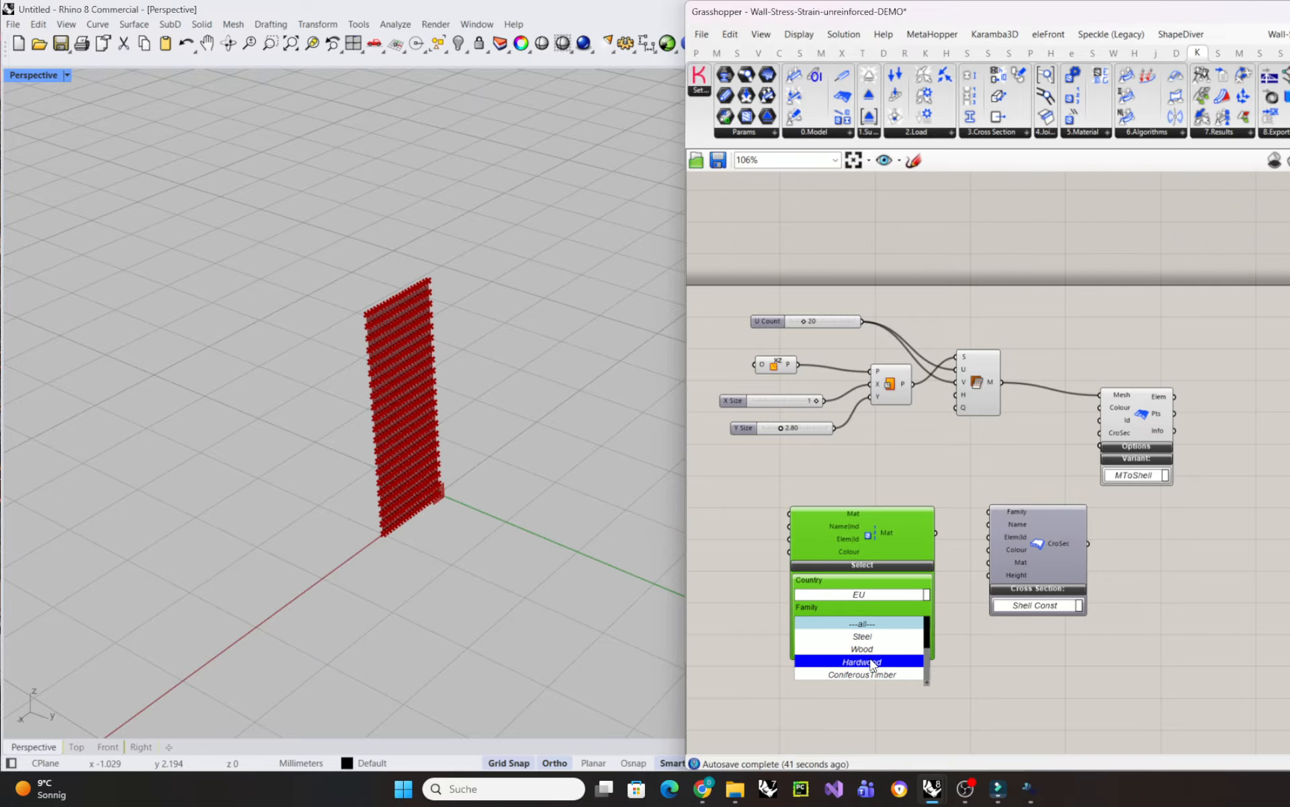
{"action": "scroll", "coordinate": [851, 655], "scroll_direction": "down", "scroll_amount": 2}
{"action": "left_click_drag", "start_coordinate": [921, 661], "coordinate": [921, 672]}
{"action": "left_click", "coordinate": [870, 651]}
{"action": "scroll", "coordinate": [900, 683], "scroll_direction": "up", "scroll_amount": 7}
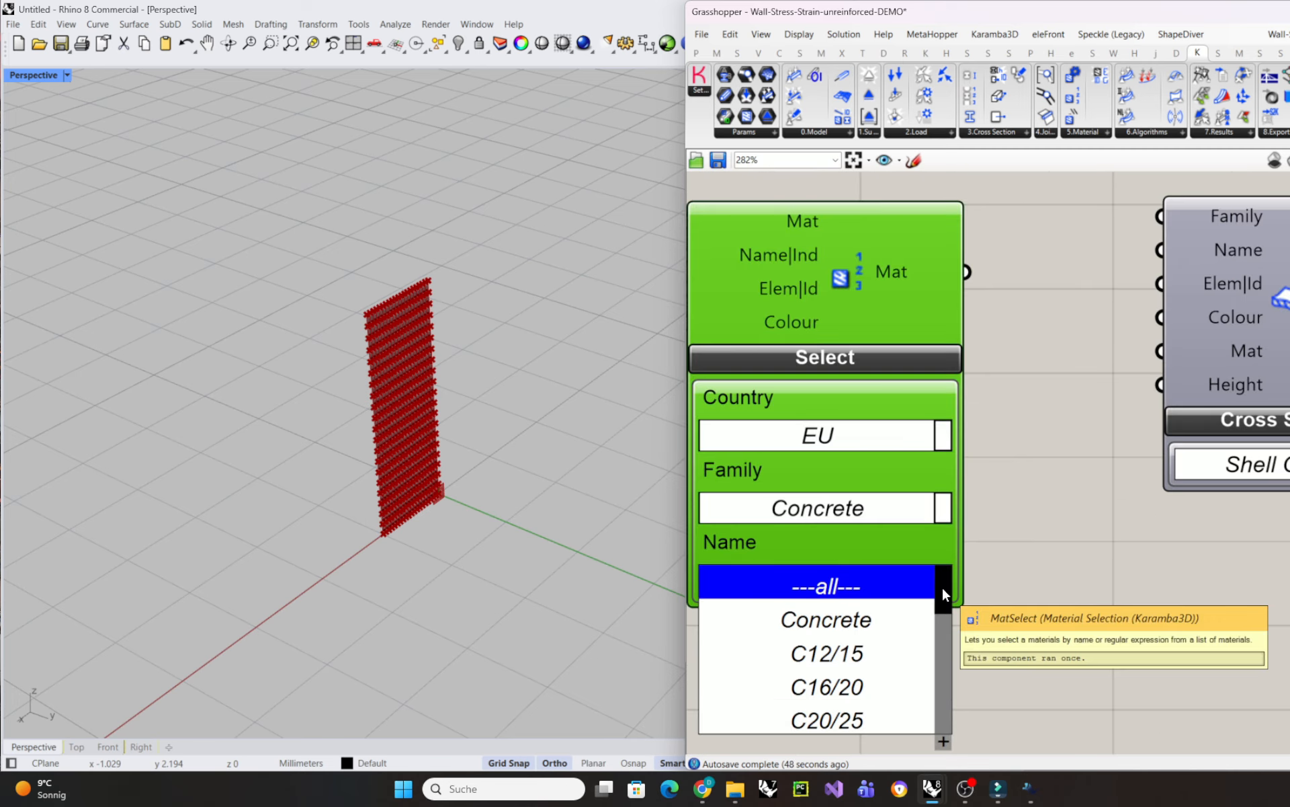
{"action": "left_click_drag", "start_coordinate": [941, 586], "coordinate": [945, 628]}
{"action": "left_click", "coordinate": [874, 651]}
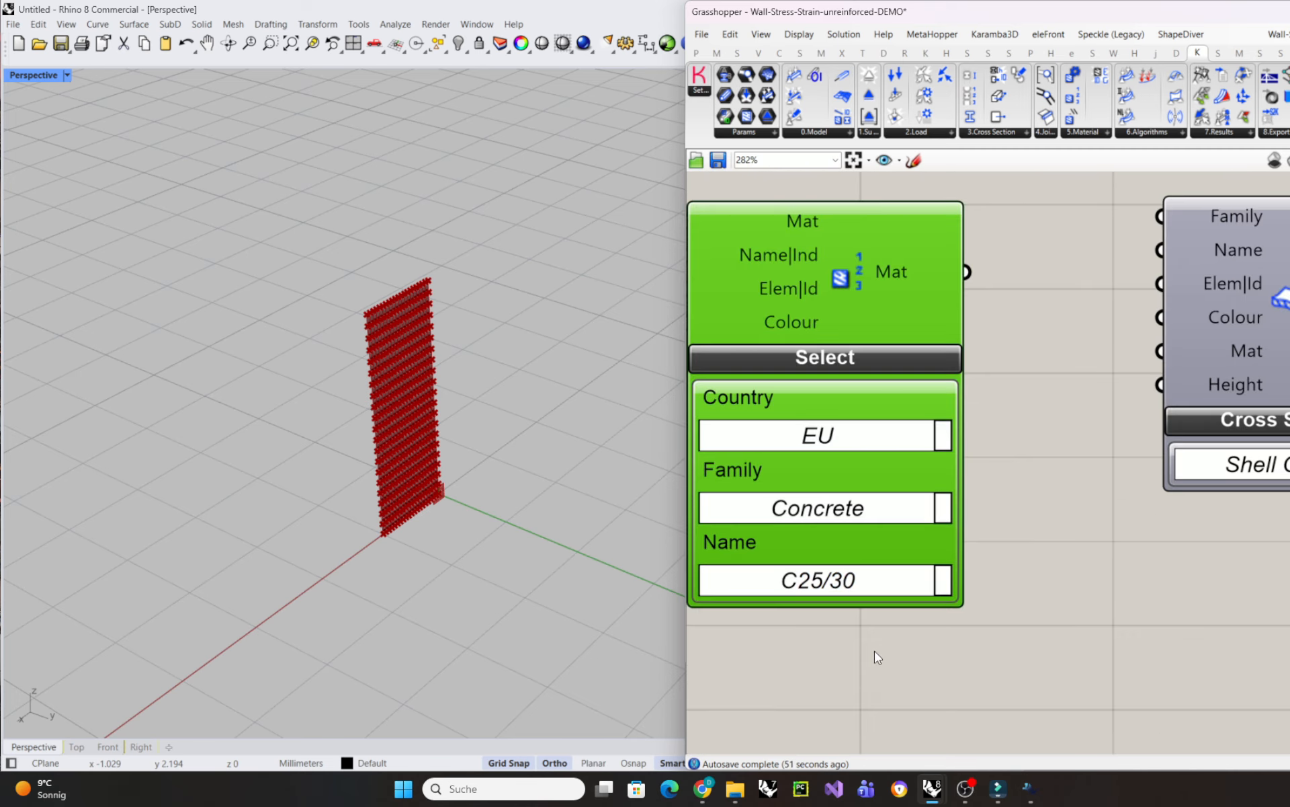
- Wire the selected material into the cross section's Mat input and the cross section into the shell element's CroSec input
{"action": "scroll", "coordinate": [873, 650], "scroll_direction": "down", "scroll_amount": 5}
{"action": "left_click_drag", "start_coordinate": [884, 463], "coordinate": [1095, 351]}
{"action": "left_click", "coordinate": [1040, 489]}
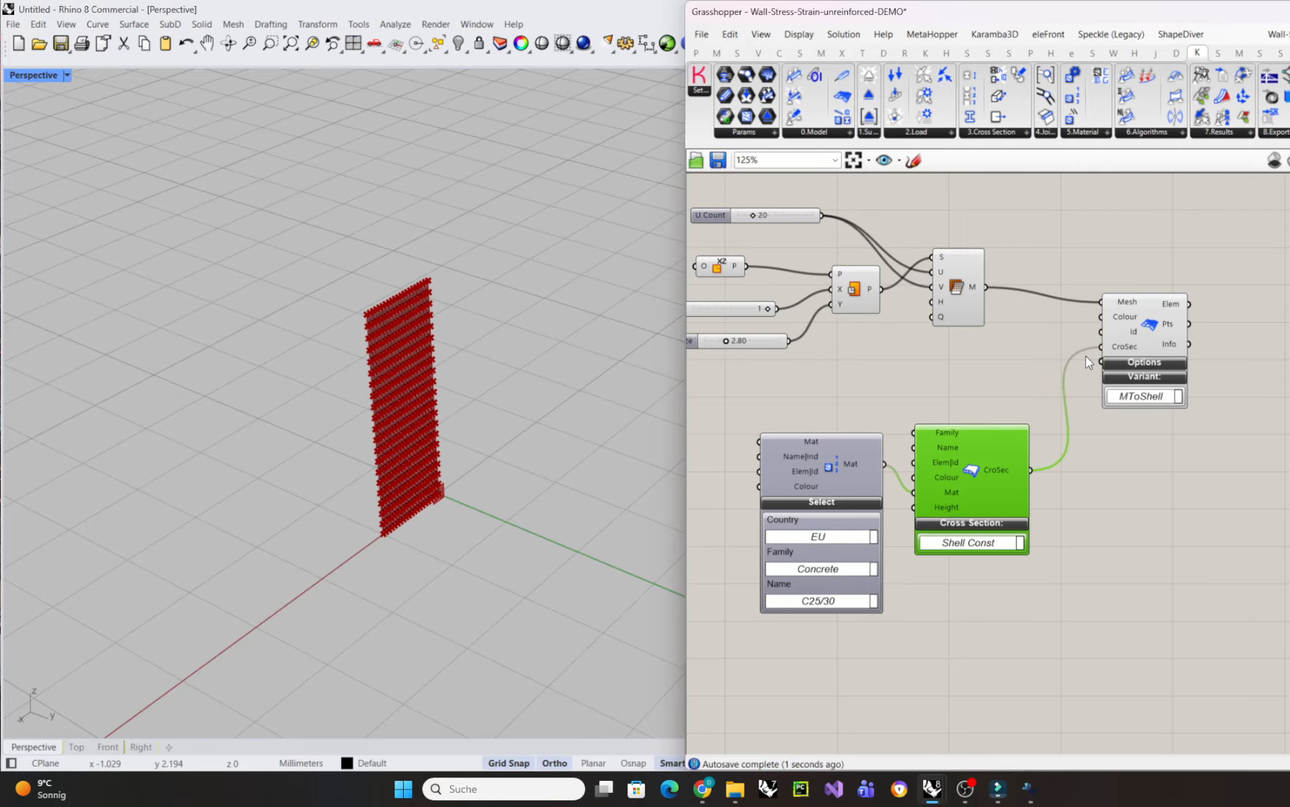
{"action": "right_click_drag", "start_coordinate": [1076, 553], "coordinate": [1125, 484]}
{"action": "left_click_drag", "start_coordinate": [1038, 428], "coordinate": [1059, 451]}
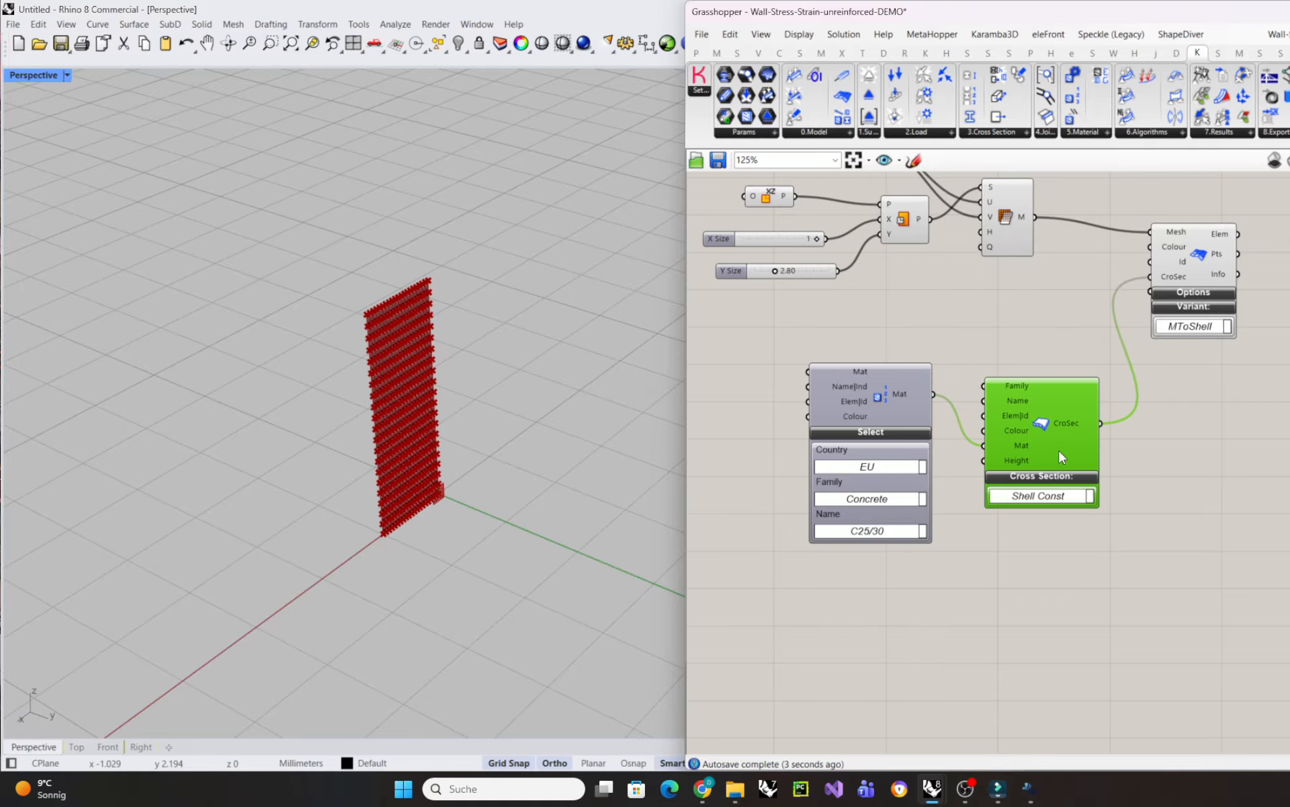
- Add a number slider set to 20 and connect it to the cross section's Height input
{"action": "double_click", "coordinate": [848, 596]}
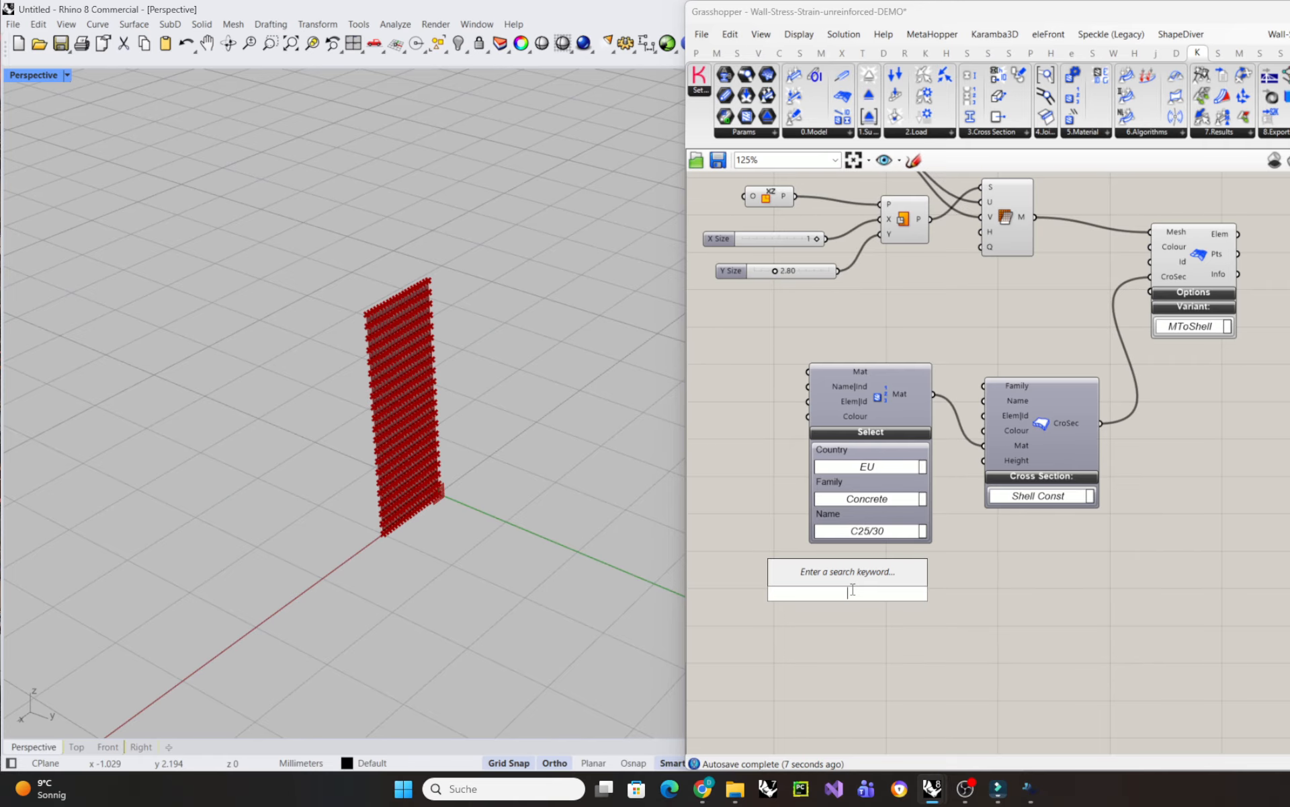
{"action": "type", "text": "20"}
{"action": "key", "text": "Return"}
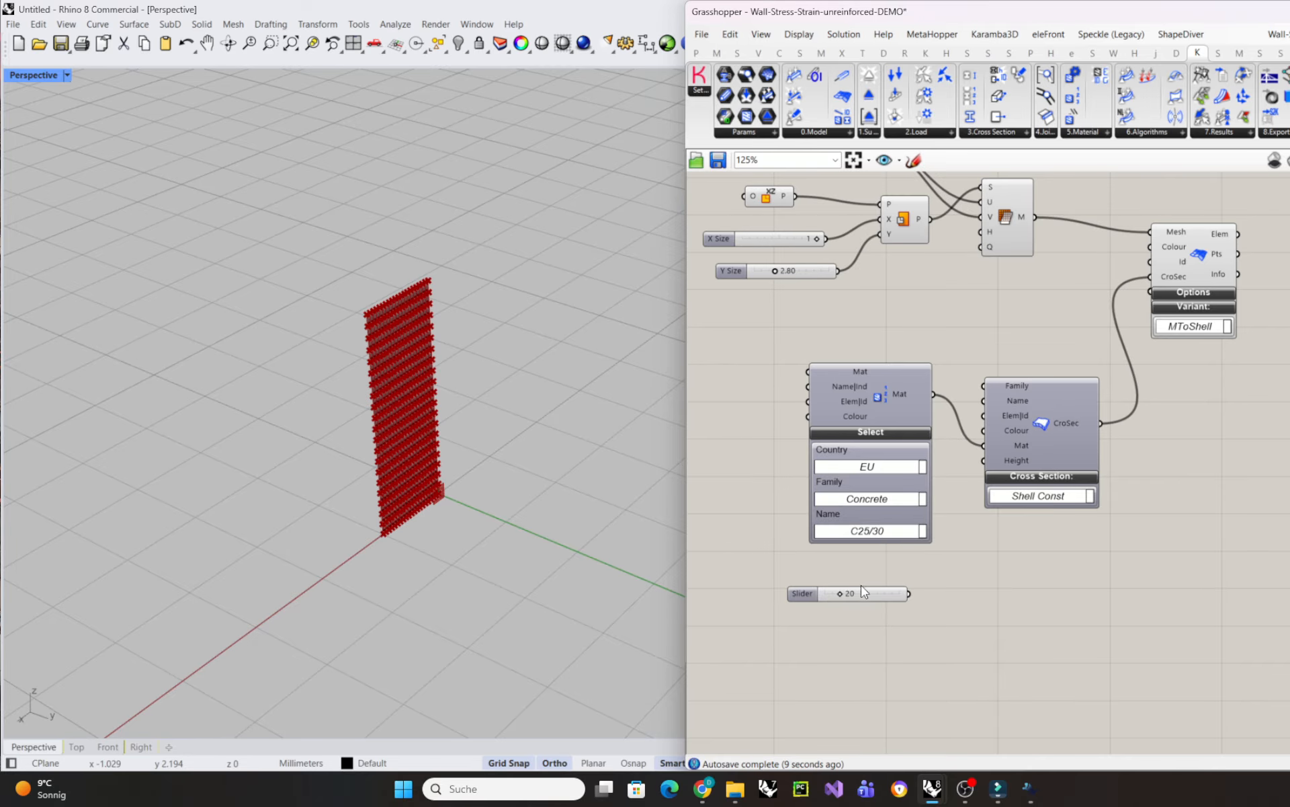
{"action": "left_click_drag", "start_coordinate": [909, 594], "coordinate": [985, 466]}
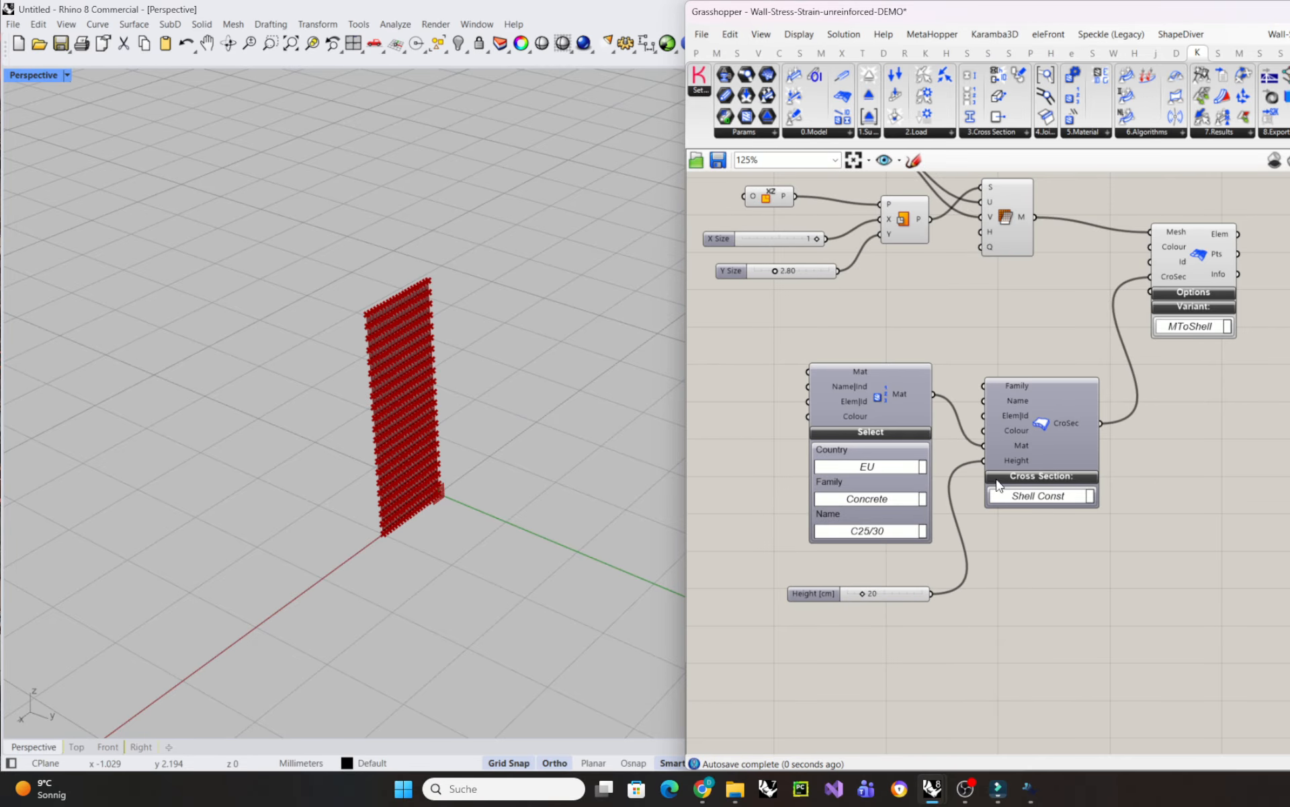
- Add a Karamba3D Loads component beyond the shell element, set its type to PointLoad and position it lower on the canvas
{"action": "right_click_drag", "start_coordinate": [1236, 268], "coordinate": [881, 398]}
{"action": "scroll", "coordinate": [881, 397], "scroll_direction": "down", "scroll_amount": 2}
{"action": "left_click_drag", "start_coordinate": [882, 373], "coordinate": [895, 369]}
{"action": "right_click_drag", "start_coordinate": [1142, 404], "coordinate": [1113, 398]}
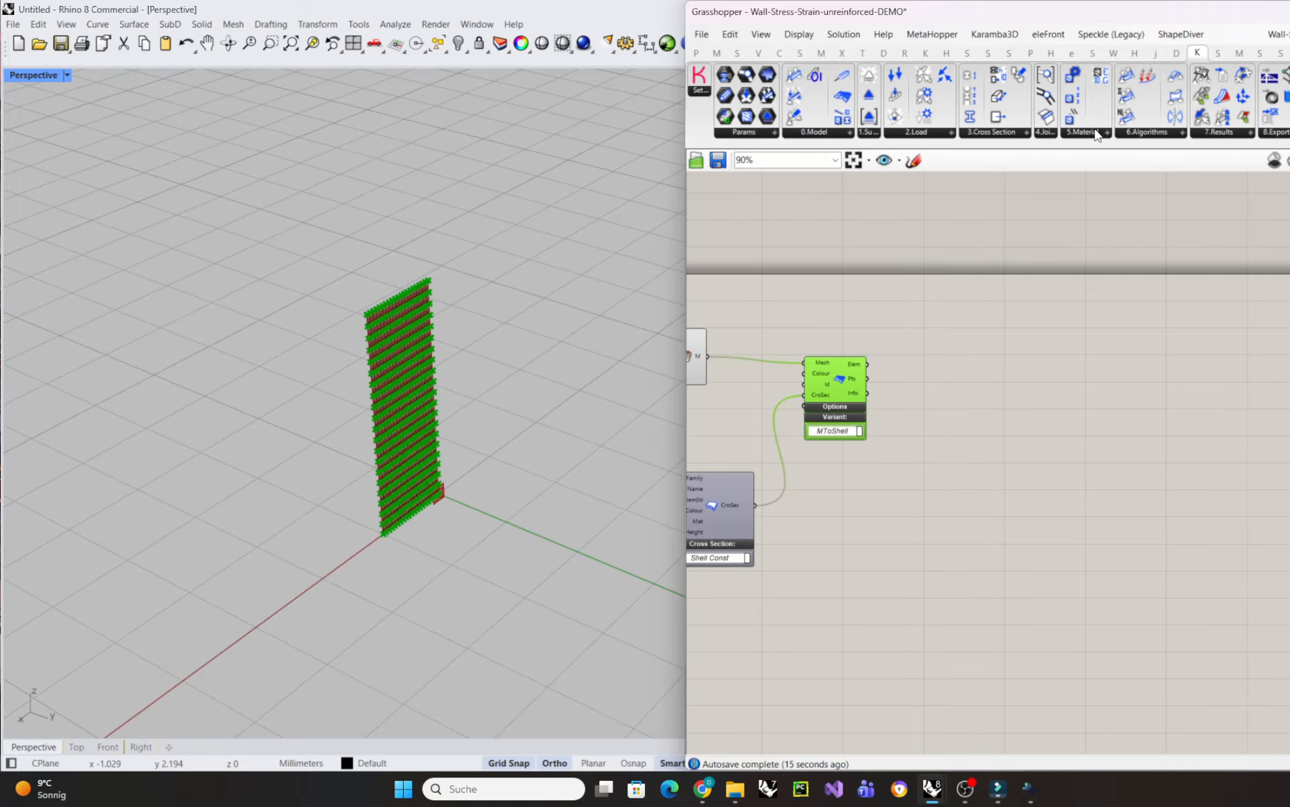
{"action": "left_click", "coordinate": [923, 133]}
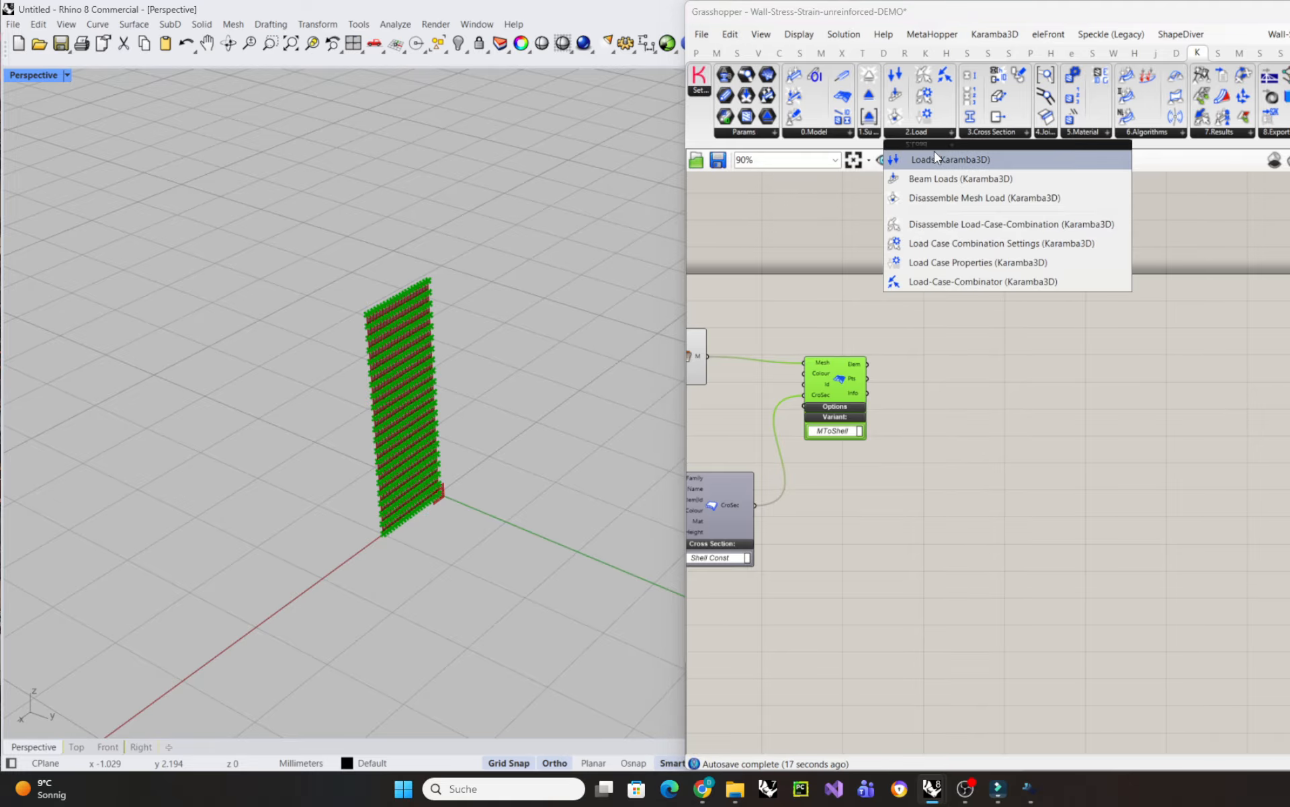
{"action": "left_click", "coordinate": [950, 161]}
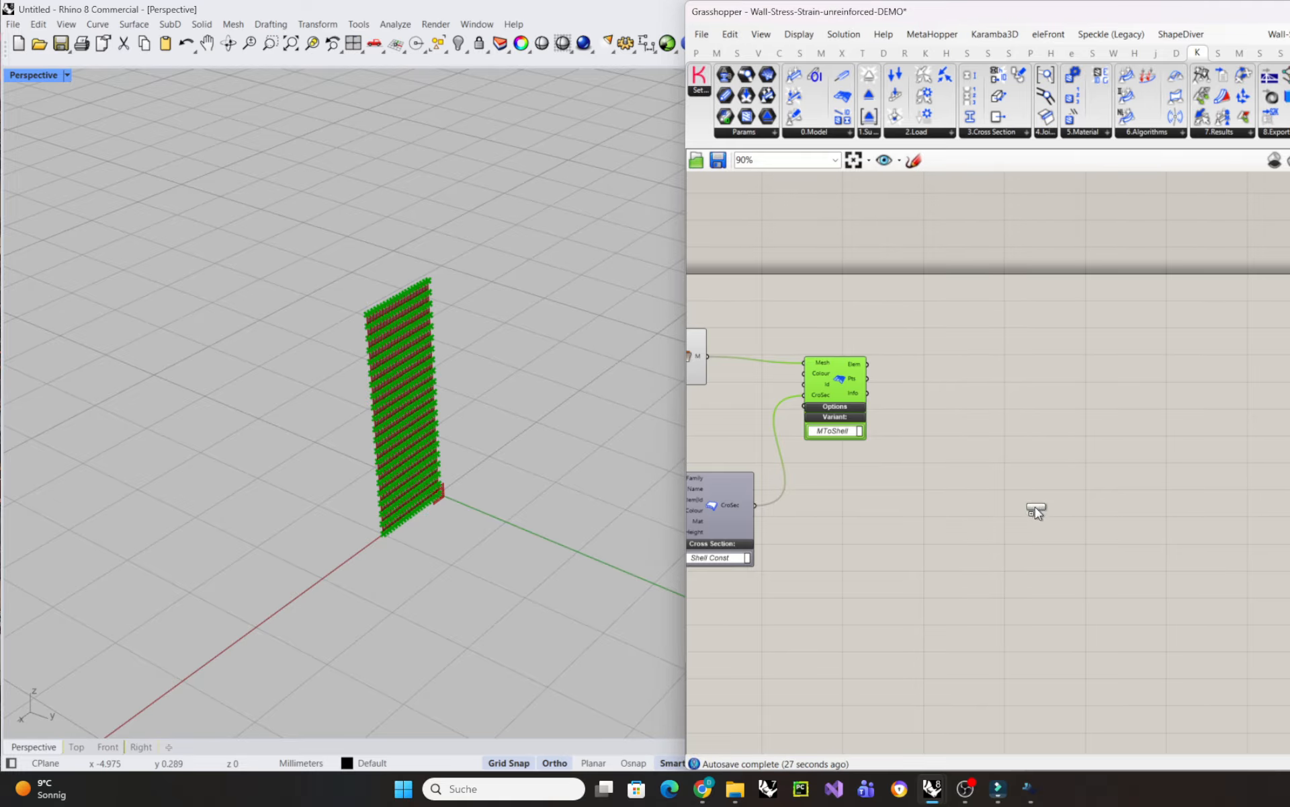
{"action": "left_click", "coordinate": [1074, 631]}
{"action": "left_click_drag", "start_coordinate": [1078, 625], "coordinate": [1037, 564]}
{"action": "left_click", "coordinate": [1050, 594]}
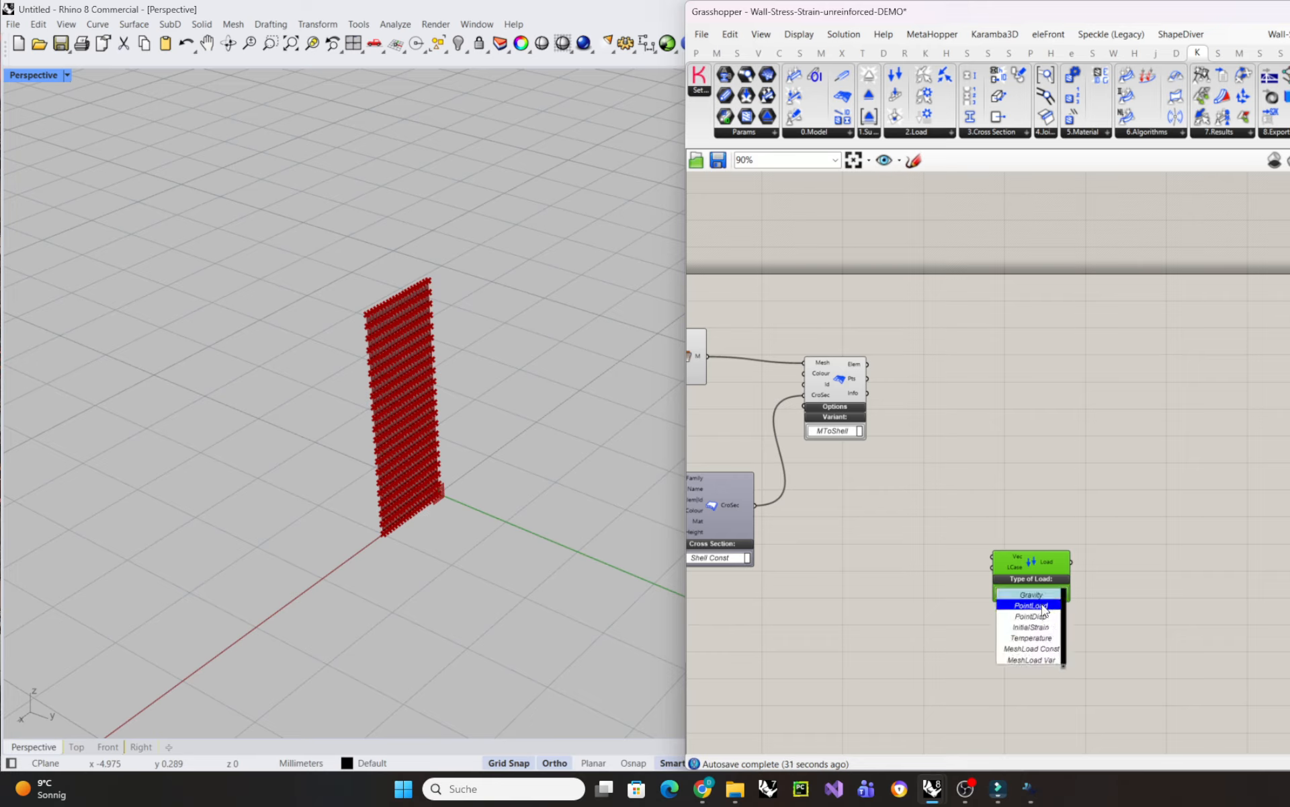
{"action": "left_click", "coordinate": [1043, 606]}
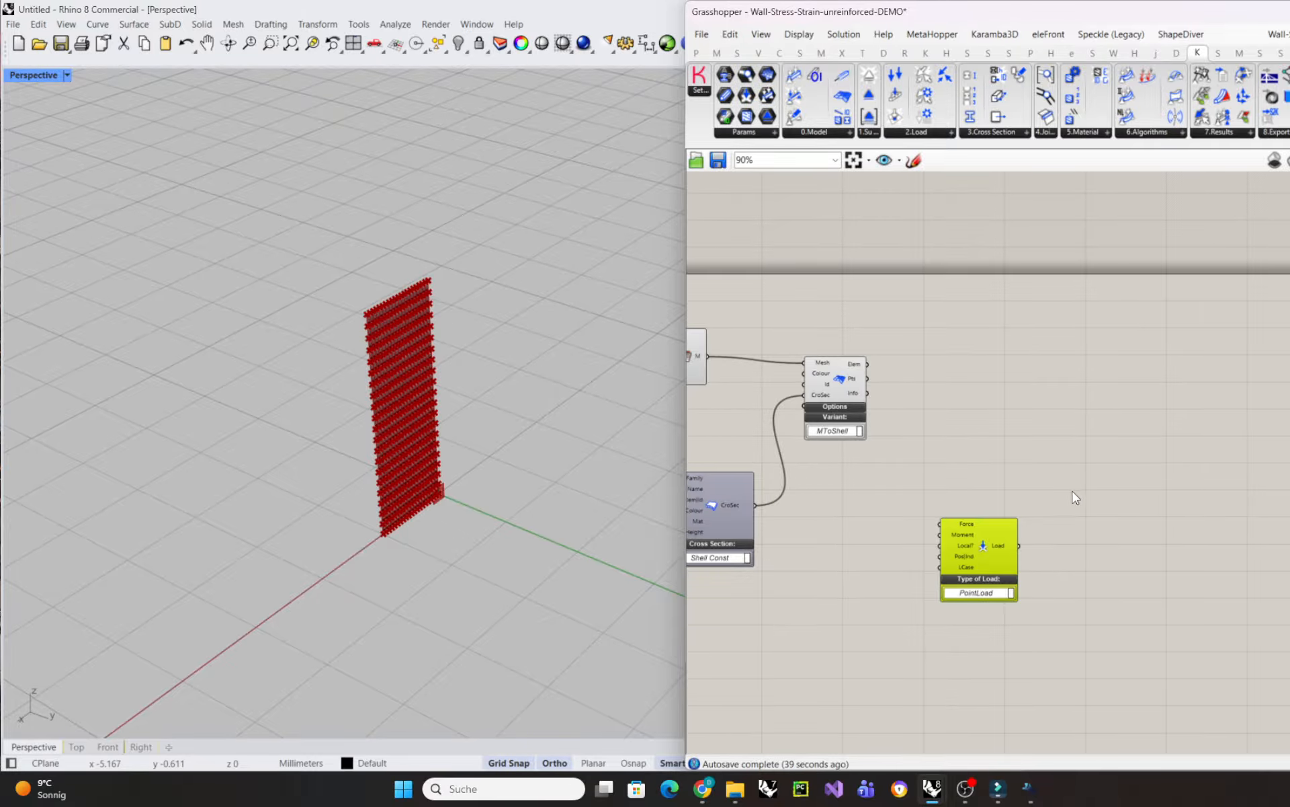
{"action": "right_click_drag", "start_coordinate": [1033, 515], "coordinate": [1058, 512]}
{"action": "left_click_drag", "start_coordinate": [1014, 543], "coordinate": [1052, 581]}
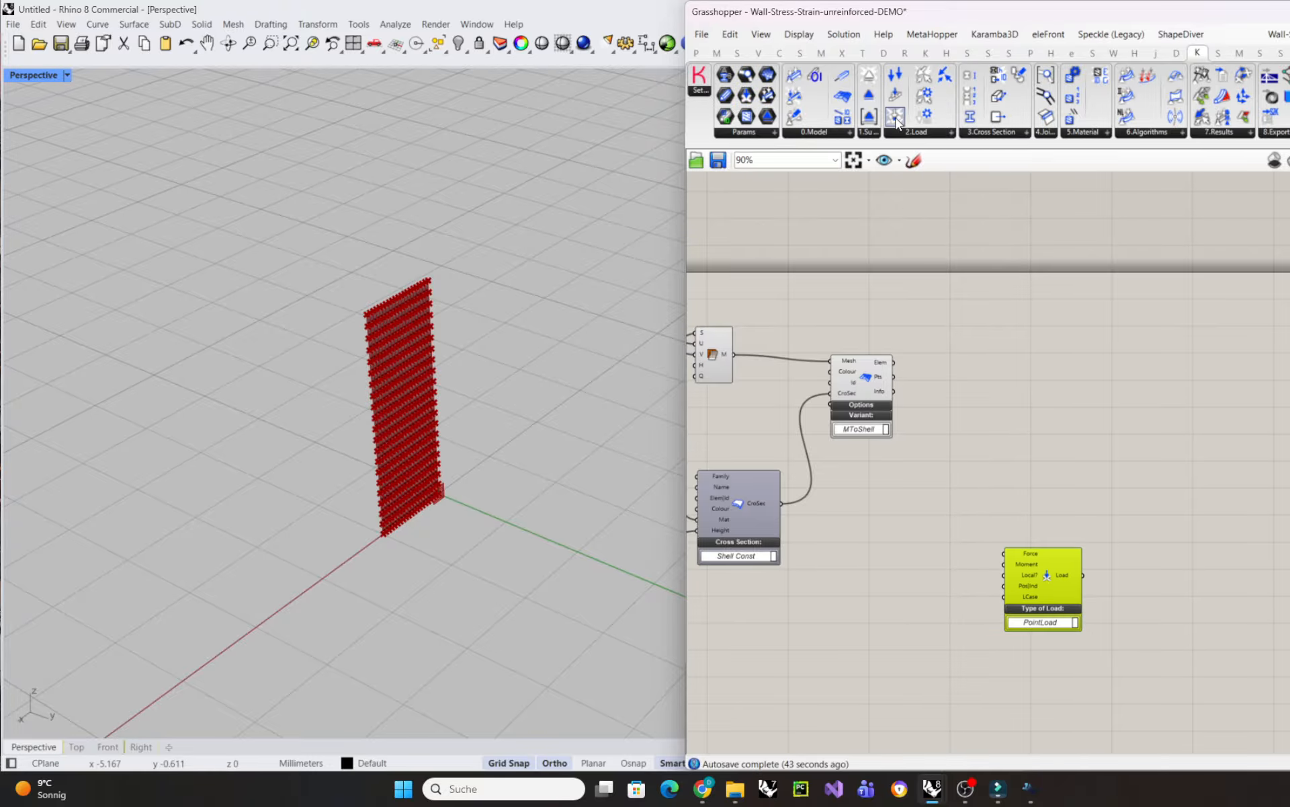
- Place two Karamba3D Support components one above the other and move the point load component below them
{"action": "left_click", "coordinate": [870, 135]}
{"action": "left_click", "coordinate": [926, 176]}
{"action": "left_click", "coordinate": [1022, 382]}
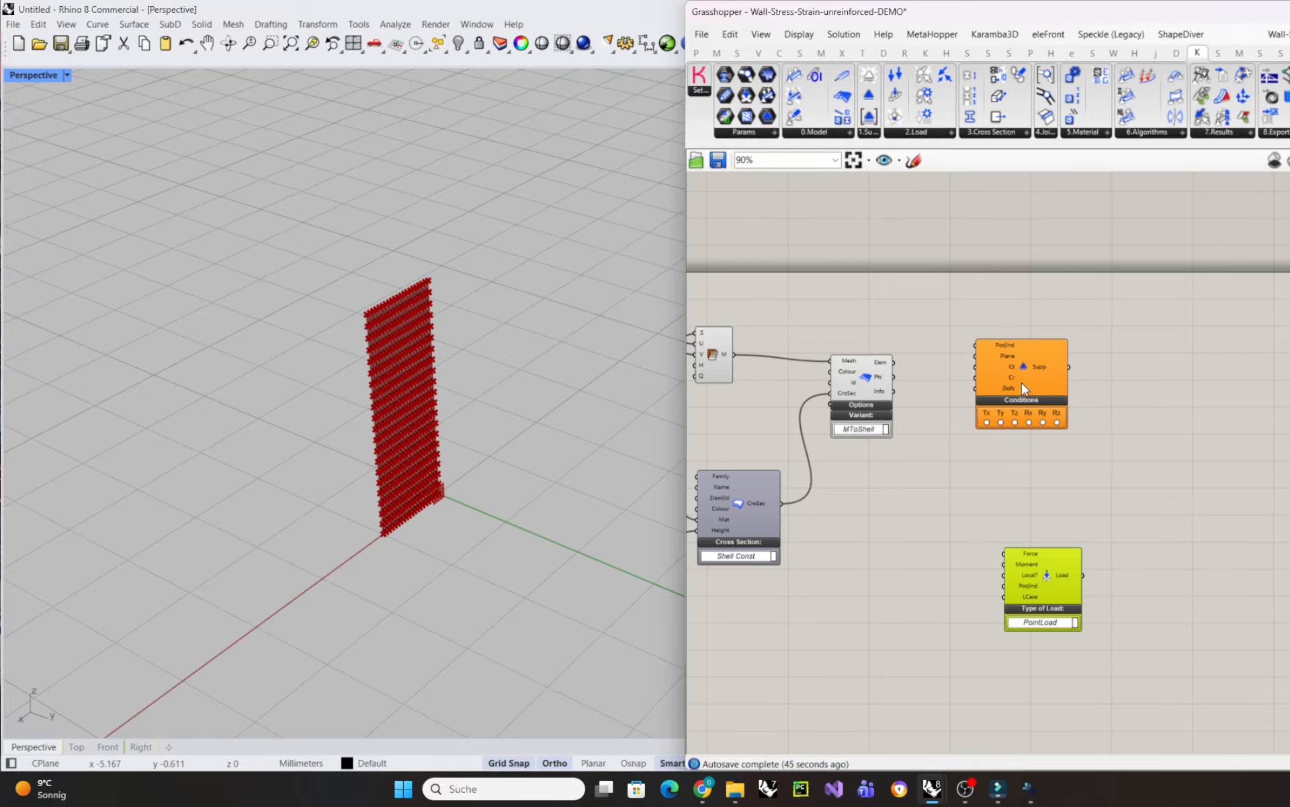
{"action": "left_click_drag", "start_coordinate": [1022, 381], "coordinate": [1028, 472]}
{"action": "left_click", "coordinate": [1056, 594]}
{"action": "left_click_drag", "start_coordinate": [1057, 594], "coordinate": [1046, 636]}
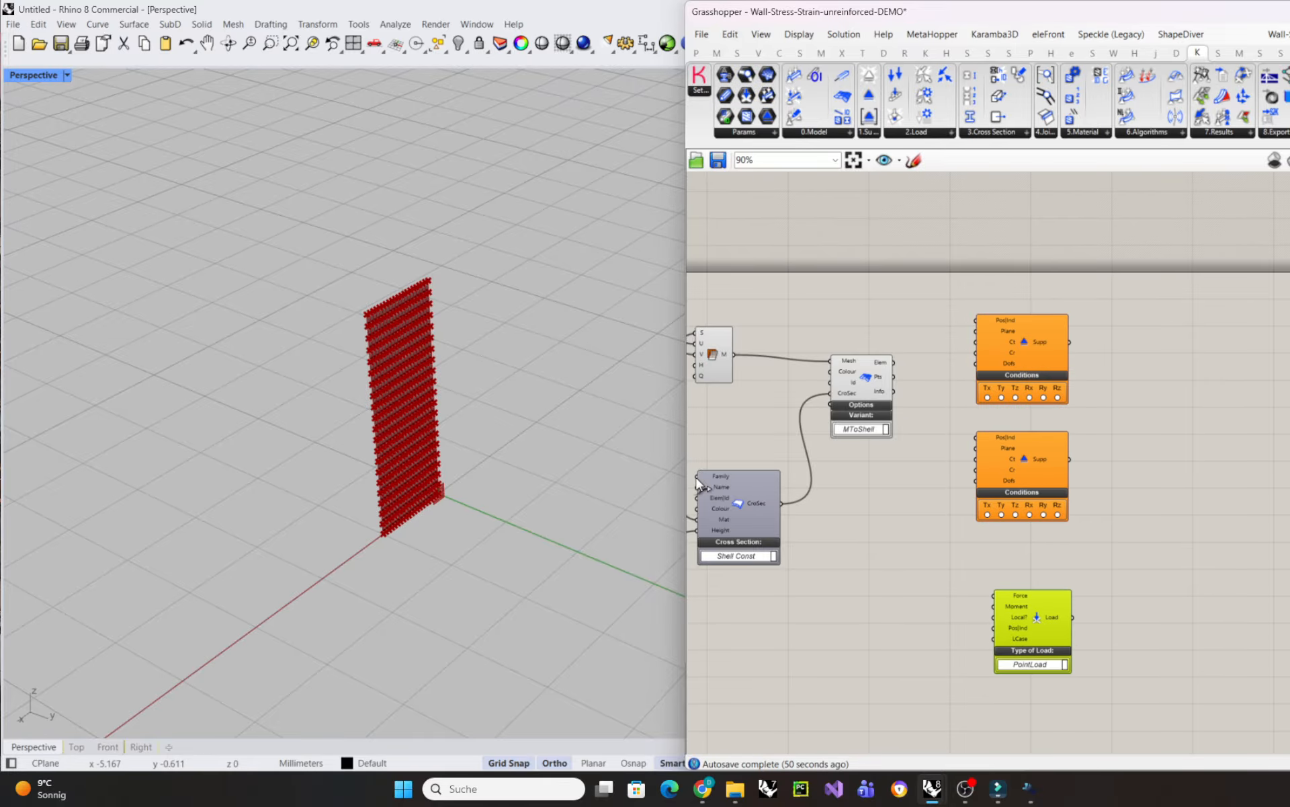
- Add a Karamba3D Analyse component on the free canvas beyond the supports and point load
{"action": "scroll", "coordinate": [531, 413], "scroll_direction": "up", "scroll_amount": 4}
{"action": "scroll", "coordinate": [527, 426], "scroll_direction": "down", "scroll_amount": 2}
{"action": "right_click_drag", "start_coordinate": [526, 426], "coordinate": [498, 430]}
{"action": "right_click_drag", "start_coordinate": [1036, 456], "coordinate": [748, 466]}
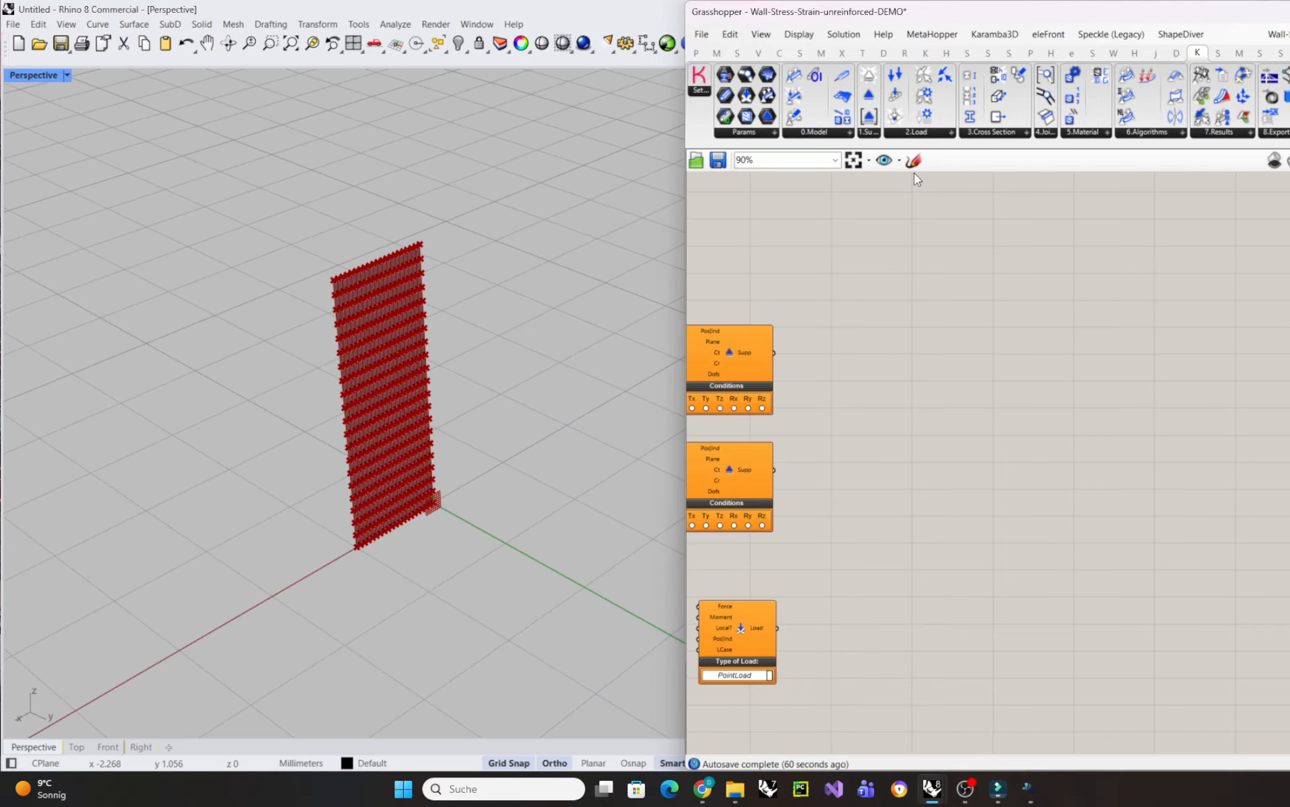
{"action": "left_click", "coordinate": [1135, 132]}
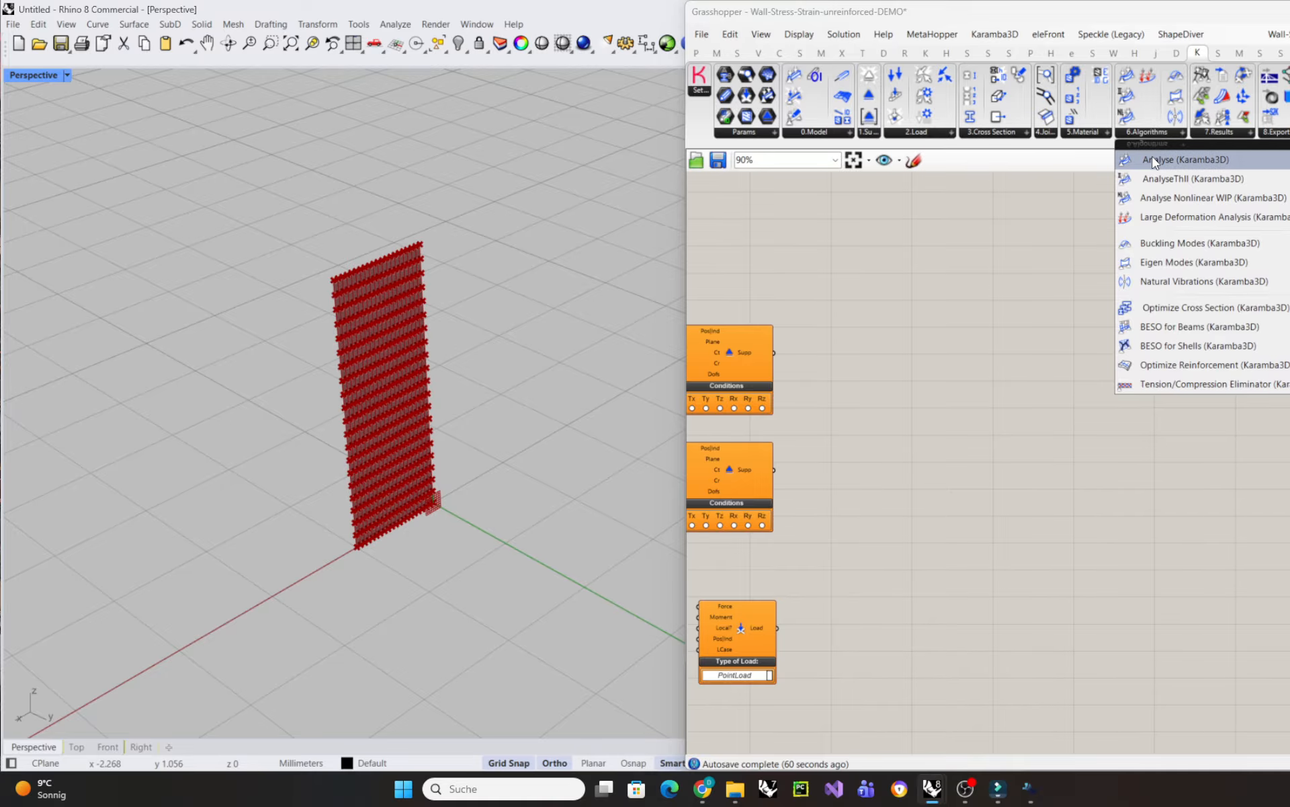
{"action": "left_click", "coordinate": [1119, 159]}
{"action": "left_click", "coordinate": [1123, 403]}
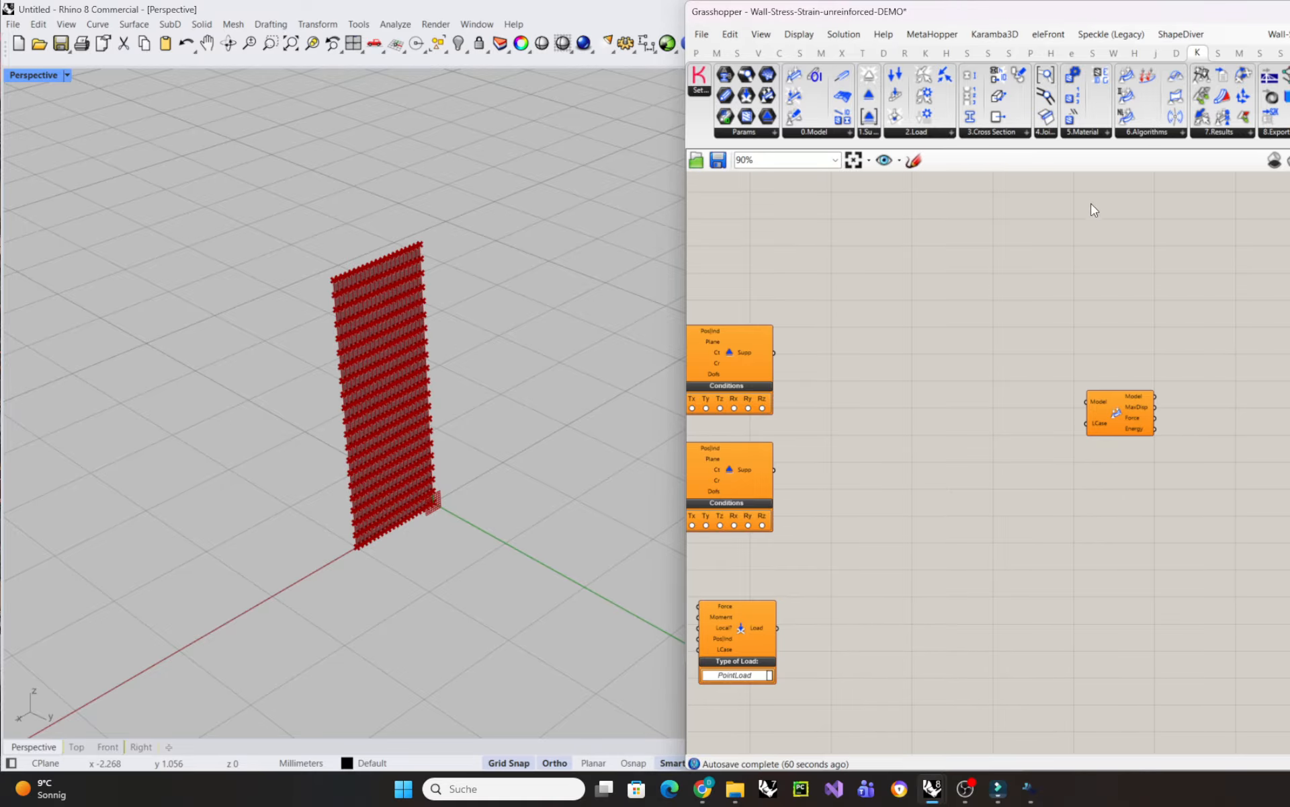
- Add a Karamba3D Assemble Model component between the supports and the Analyse component, and move the Analyse component closer to it
{"action": "left_click", "coordinate": [825, 132]}
{"action": "left_click", "coordinate": [874, 159]}
{"action": "left_click", "coordinate": [917, 343]}
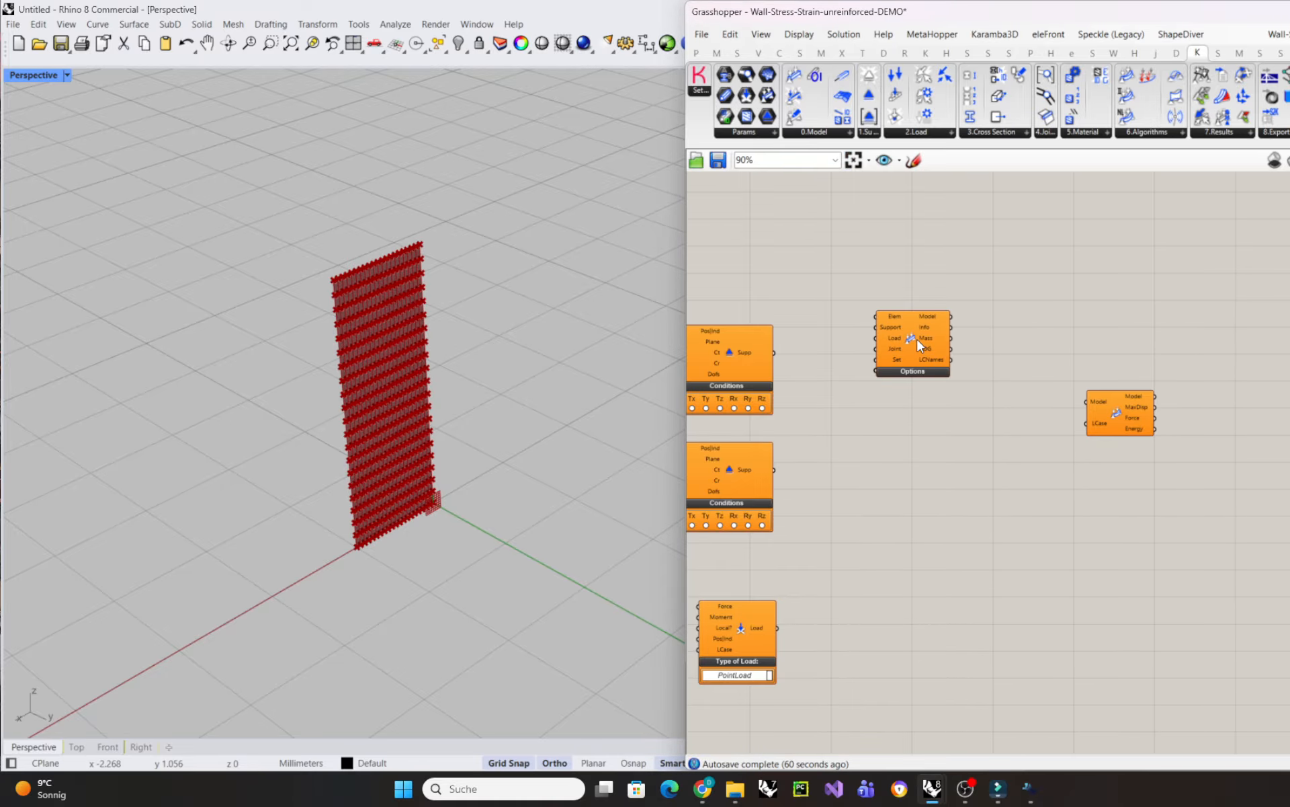
{"action": "left_click_drag", "start_coordinate": [919, 344], "coordinate": [955, 398]}
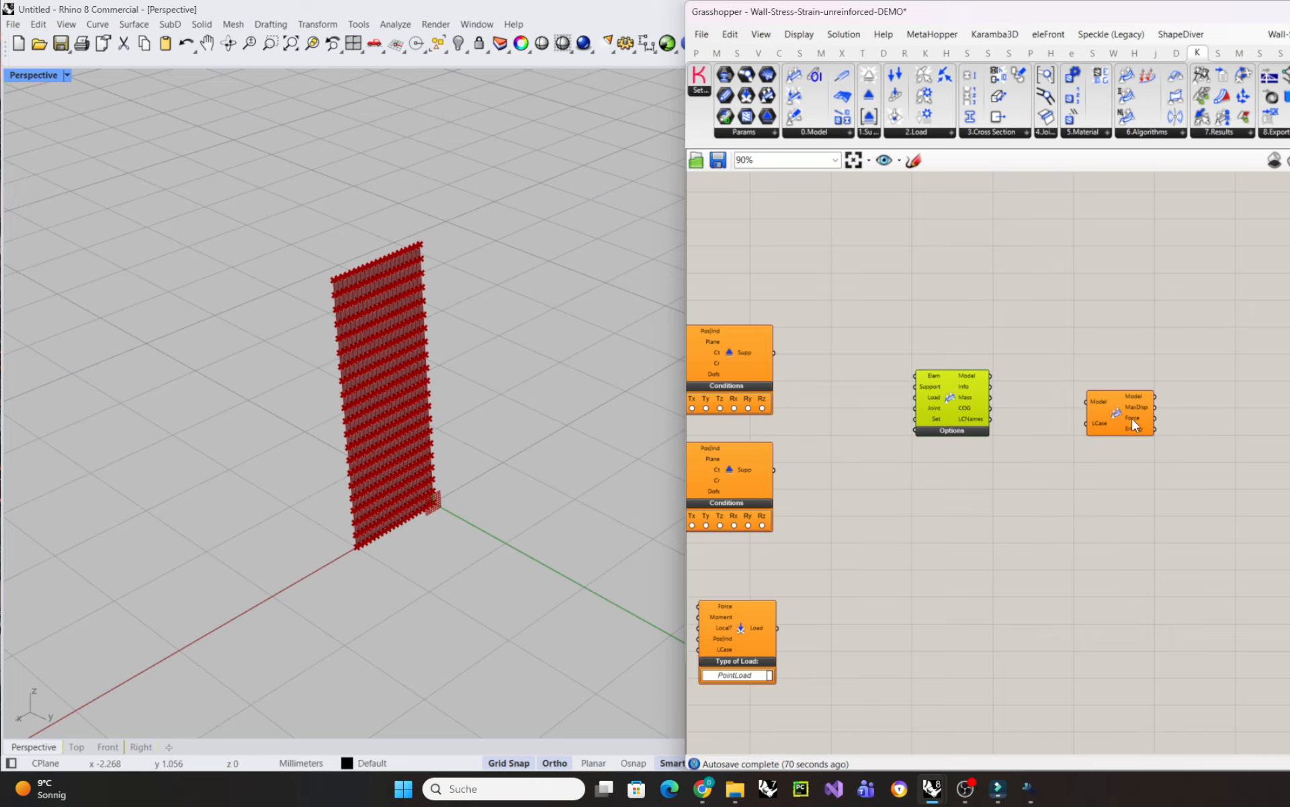
{"action": "left_click_drag", "start_coordinate": [1133, 419], "coordinate": [1095, 409]}
{"action": "scroll", "coordinate": [1168, 433], "scroll_direction": "down", "scroll_amount": 5}
{"action": "scroll", "coordinate": [867, 421], "scroll_direction": "up", "scroll_amount": 5}
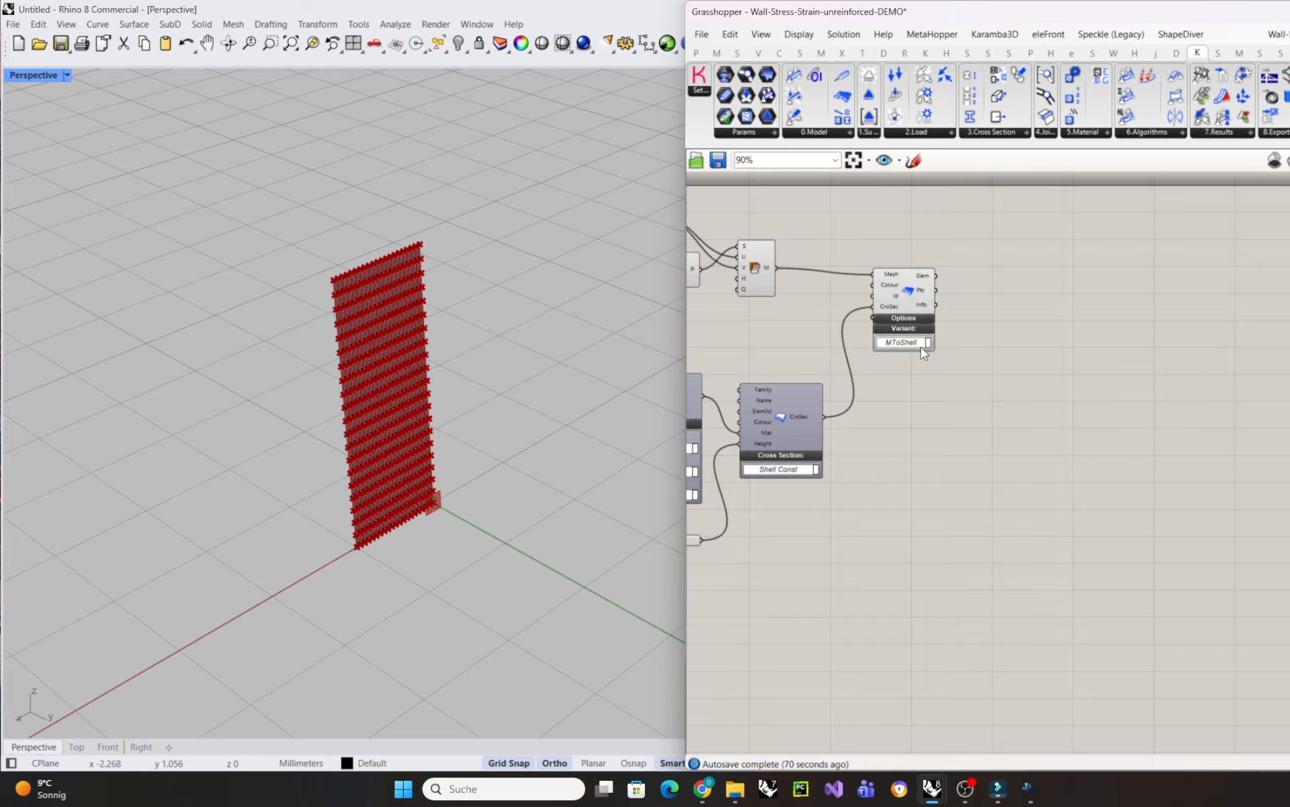
{"action": "double_click", "coordinate": [1017, 308]}
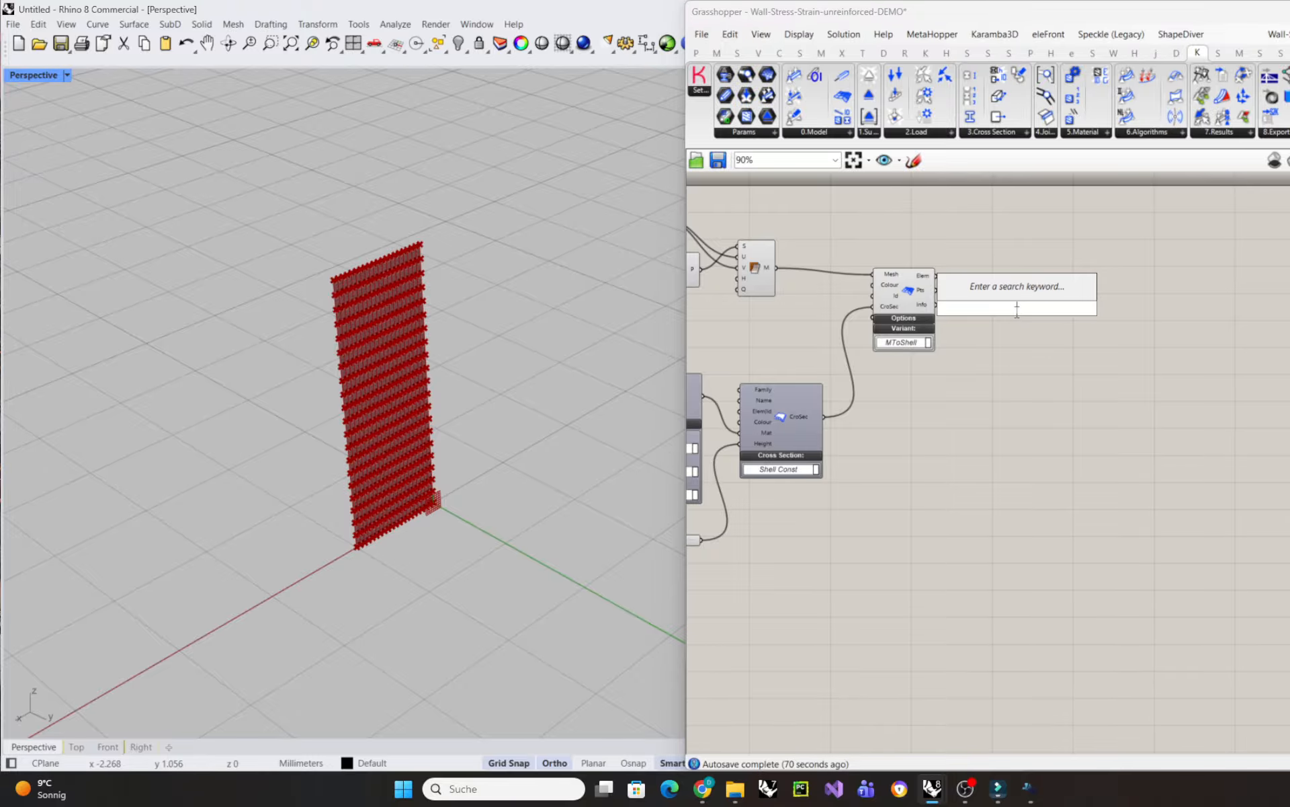
{"action": "left_click", "coordinate": [1013, 382]}
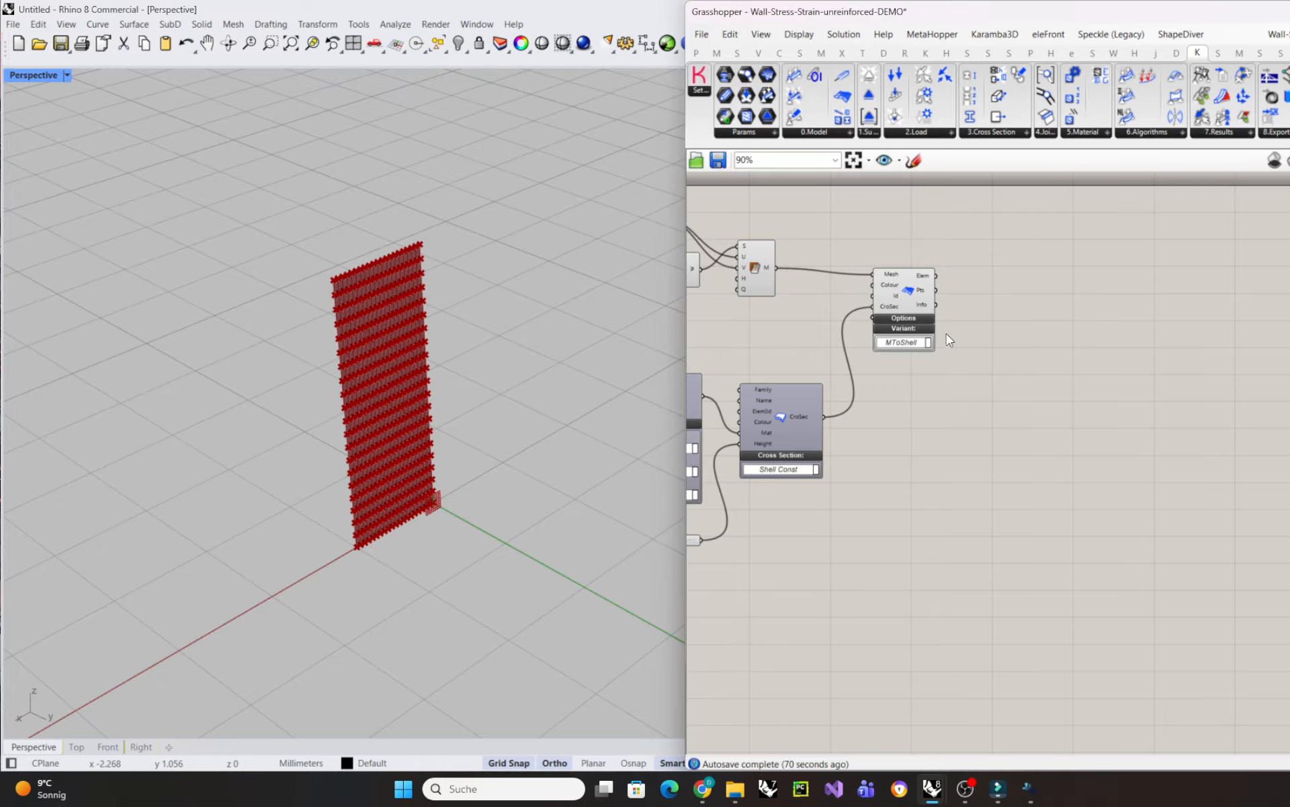
{"action": "left_click", "coordinate": [918, 306]}
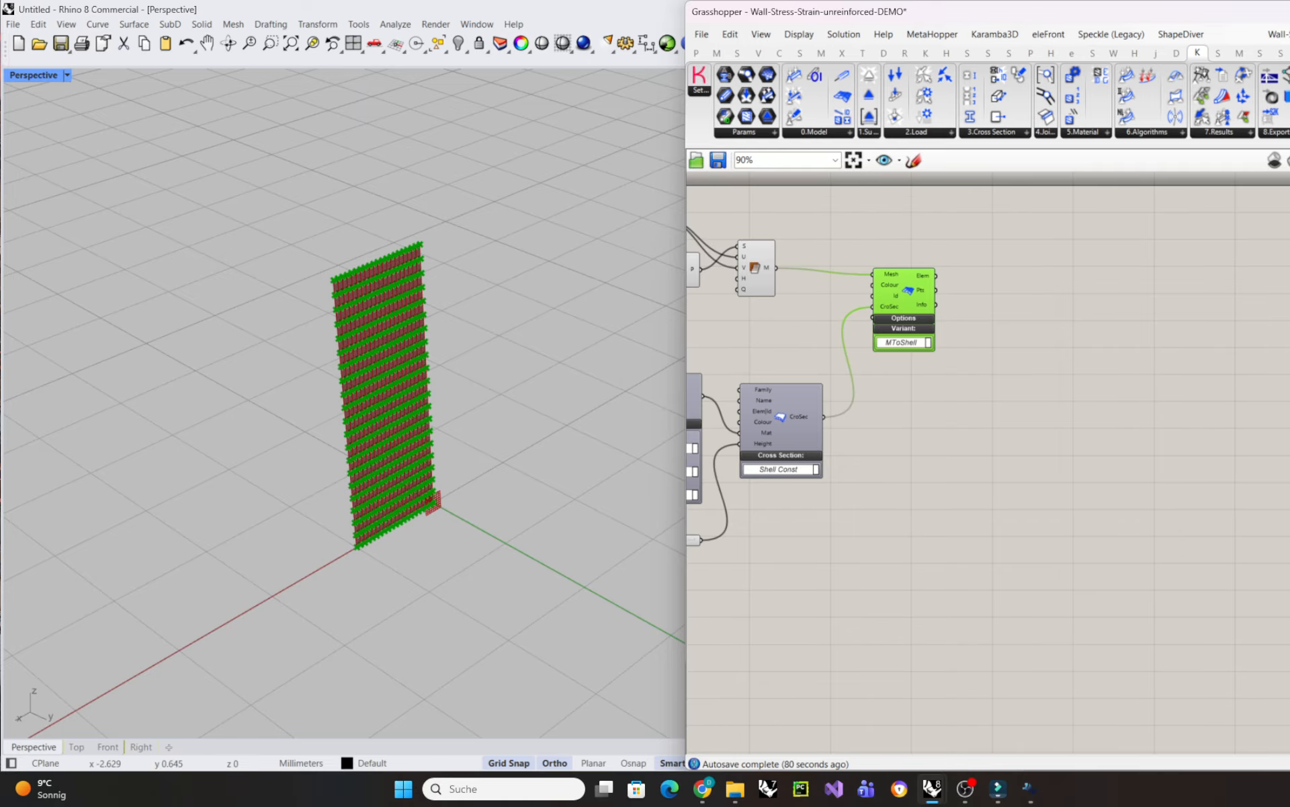
- Add a Karamba3D Remove Duplicate Points component beside the MToShell element and connect the element's Pts output to its P input
{"action": "double_click", "coordinate": [1014, 312]}
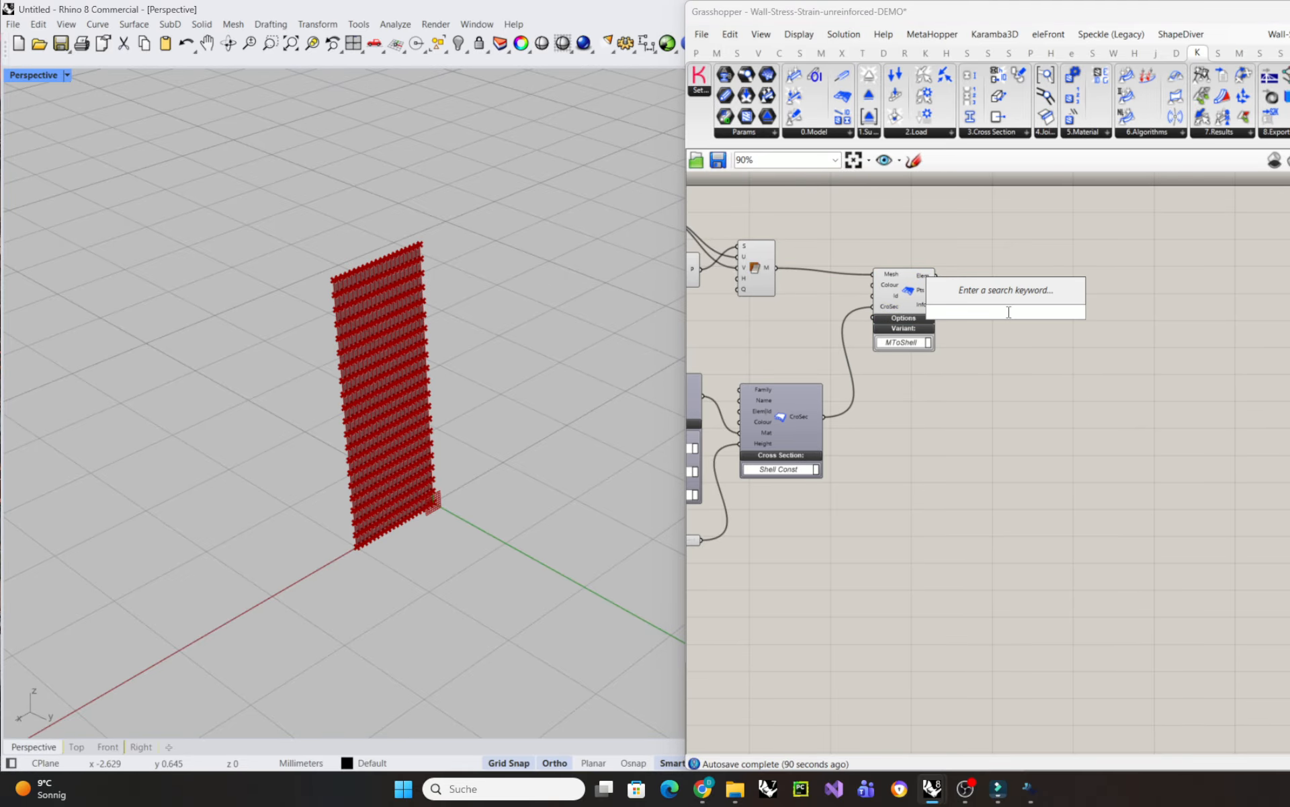
{"action": "type", "text": "remove t"}
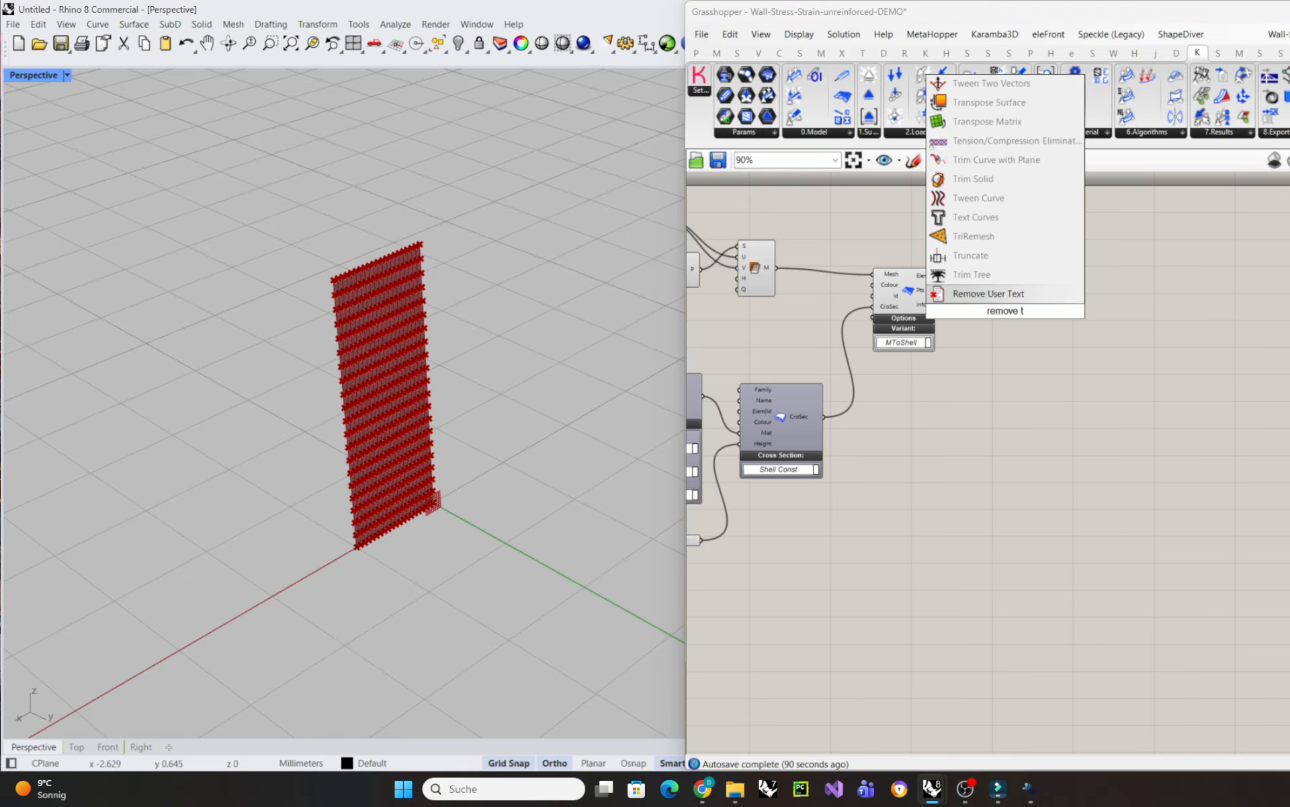
{"action": "key", "text": "BackSpace"}
{"action": "type", "text": "duplic"}
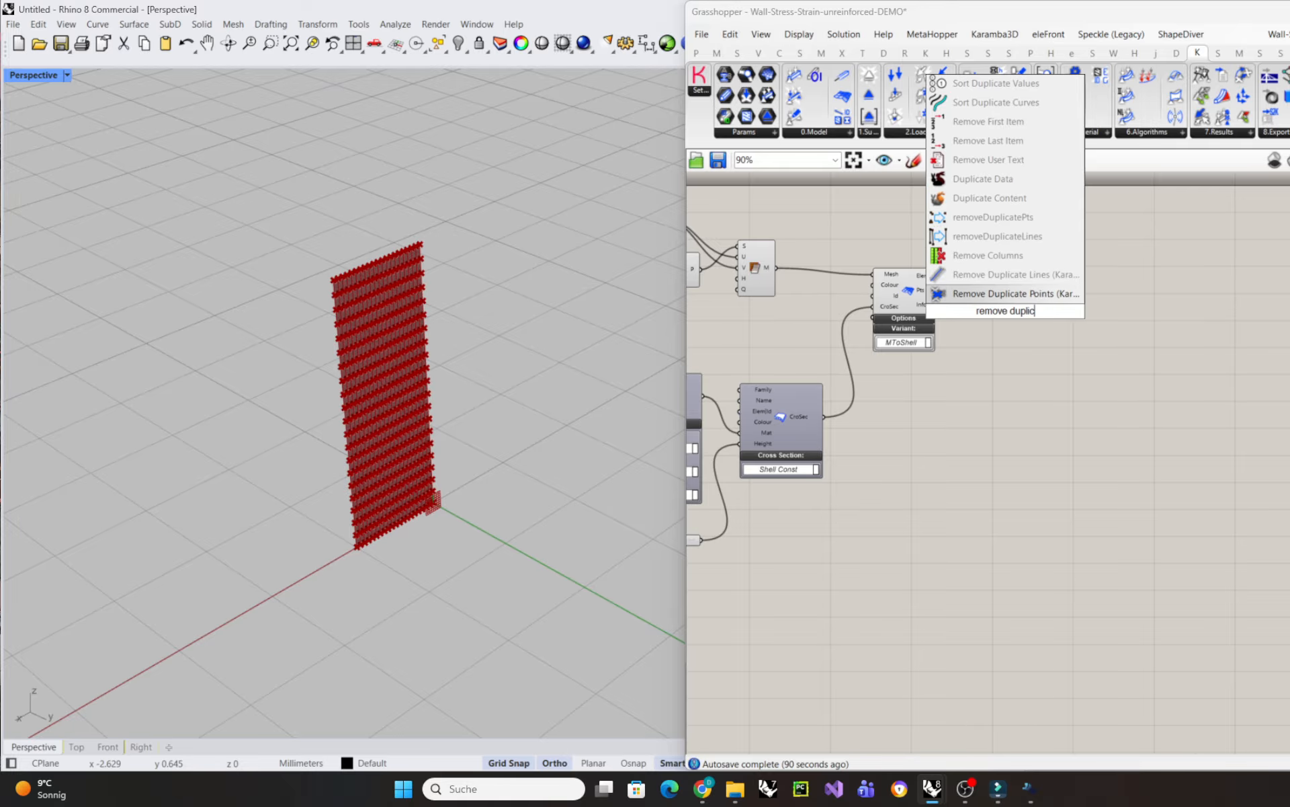
{"action": "type", "text": "ate"}
{"action": "left_click", "coordinate": [1008, 293]}
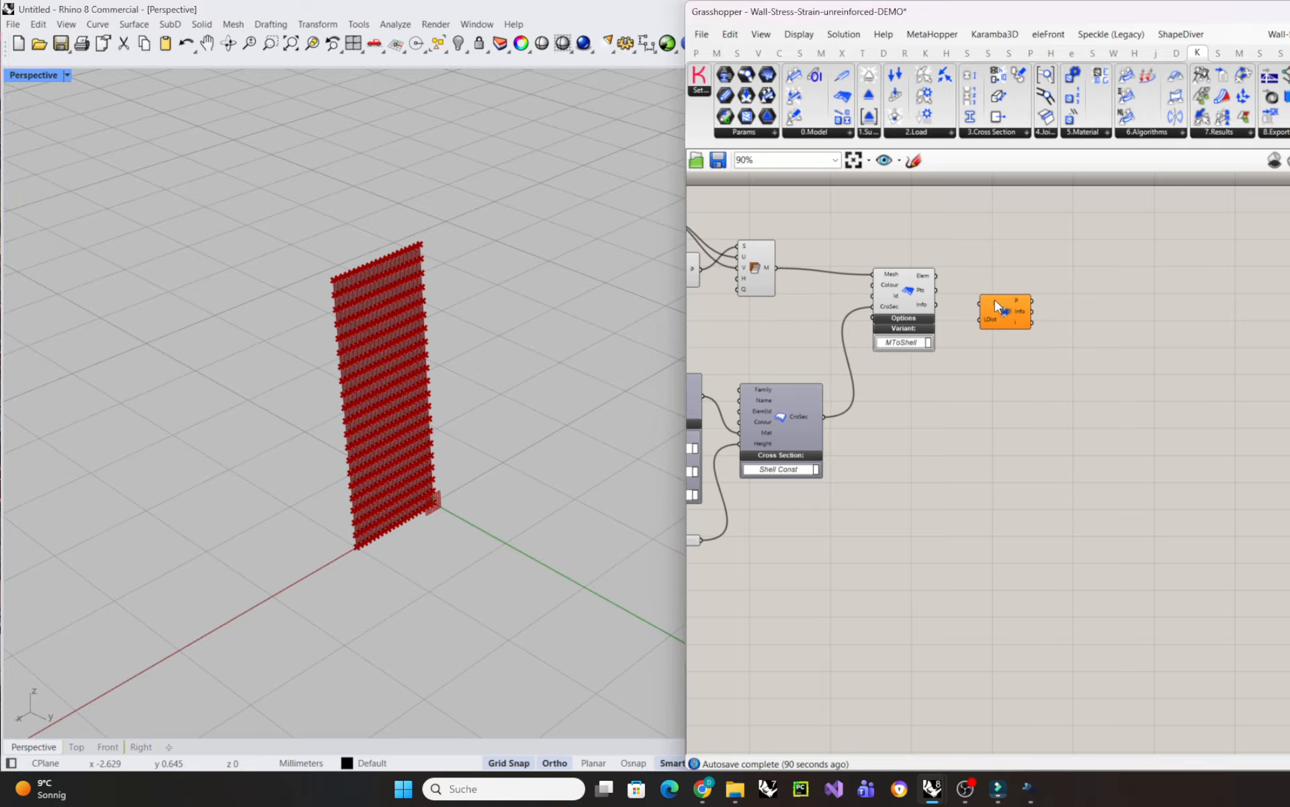
{"action": "scroll", "coordinate": [946, 297], "scroll_direction": "up", "scroll_amount": 3}
{"action": "left_click_drag", "start_coordinate": [932, 302], "coordinate": [985, 304]}
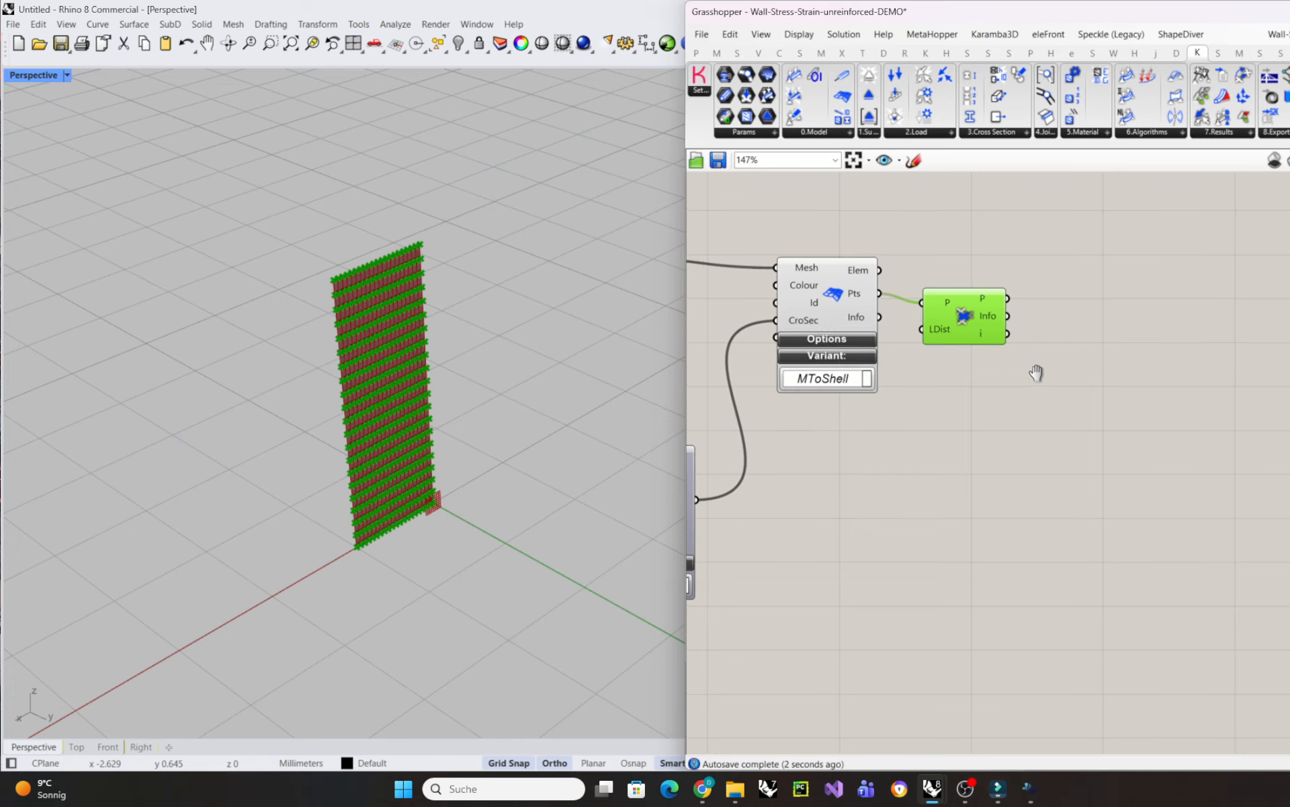
- Add a Point parameter fed by the Remove Duplicate Points P output and place it below the MToShell element
{"action": "double_click", "coordinate": [1075, 390]}
{"action": "type", "text": "point"}
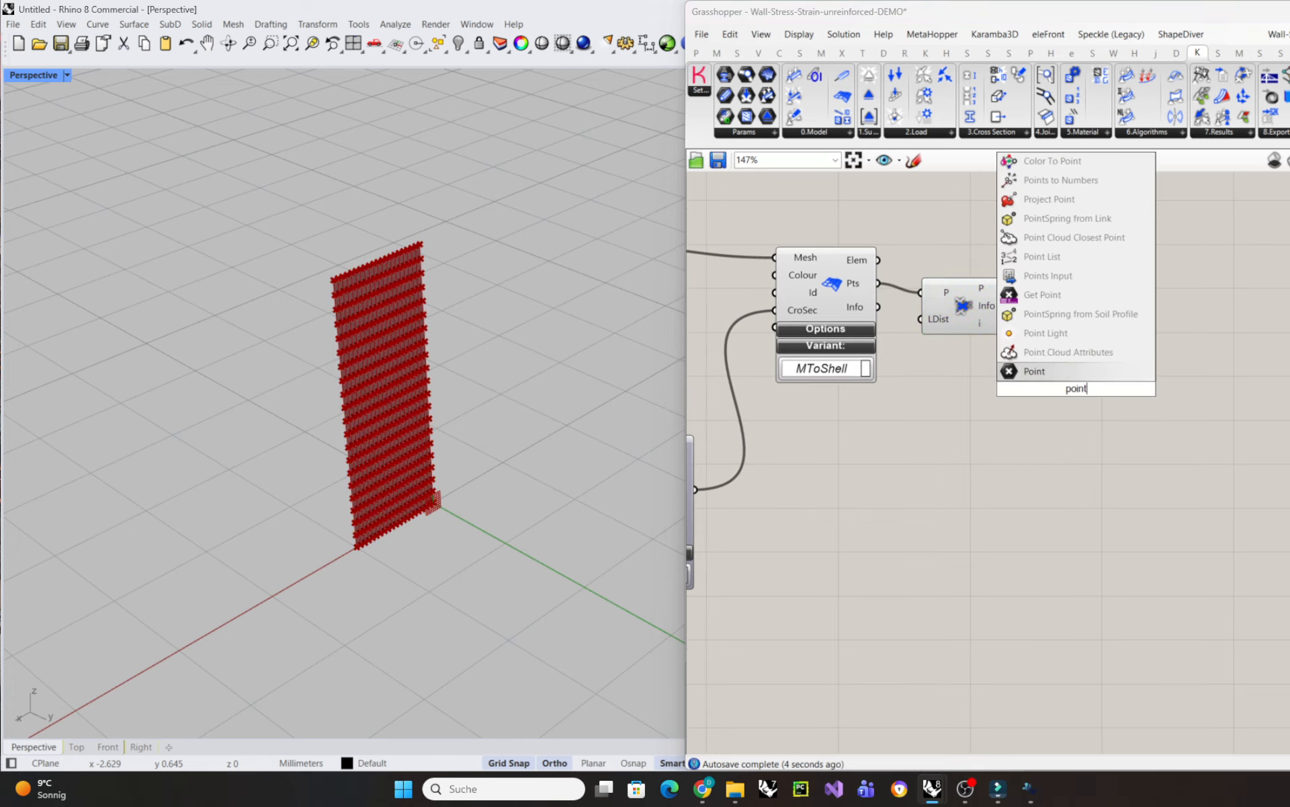
{"action": "key", "text": "Return"}
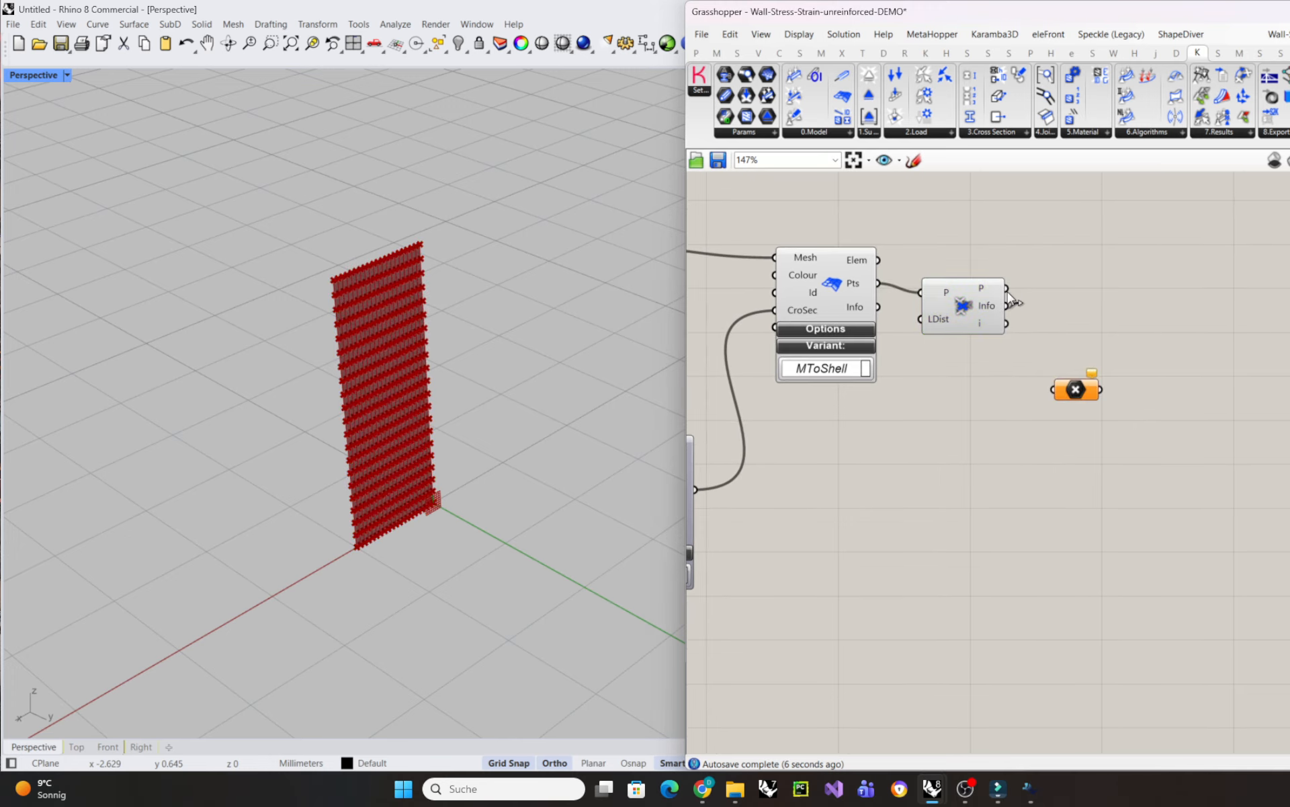
{"action": "left_click_drag", "start_coordinate": [1006, 287], "coordinate": [862, 525]}
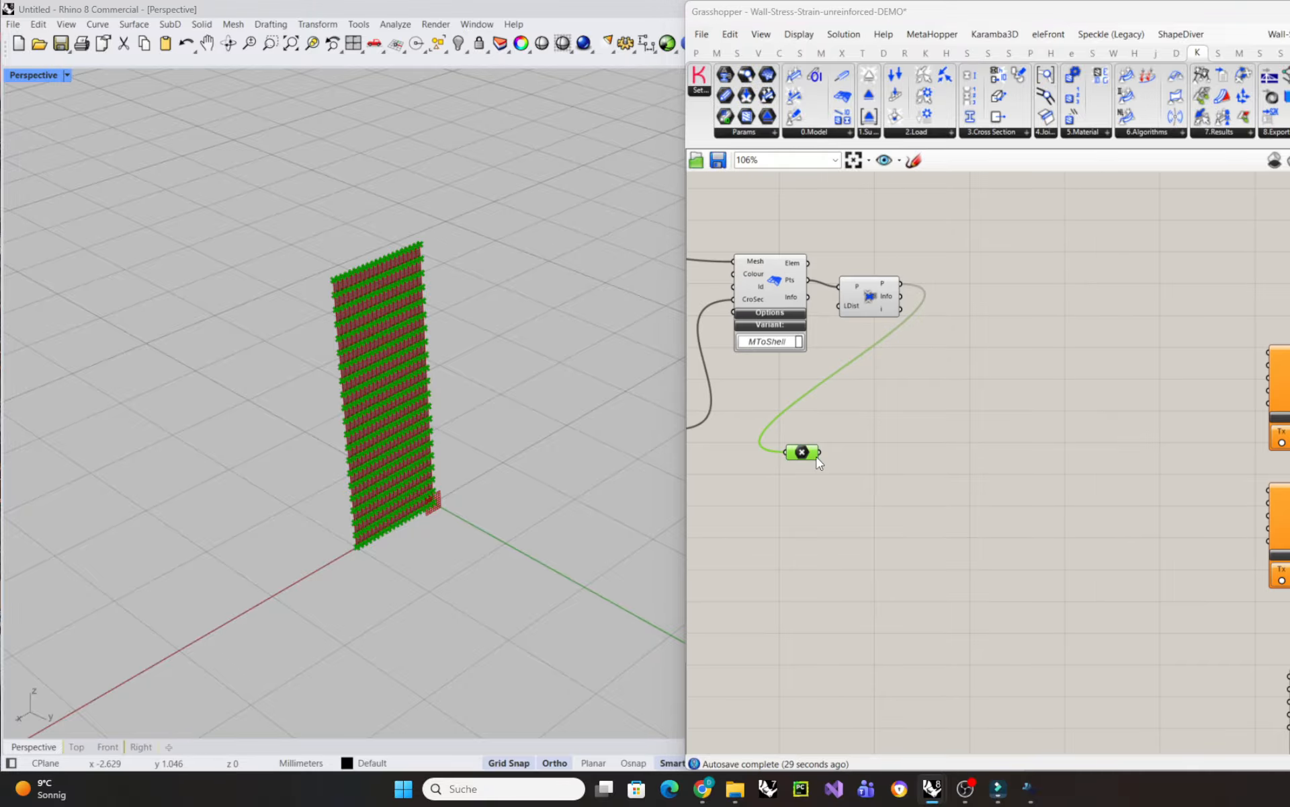
{"action": "left_click_drag", "start_coordinate": [802, 451], "coordinate": [809, 437]}
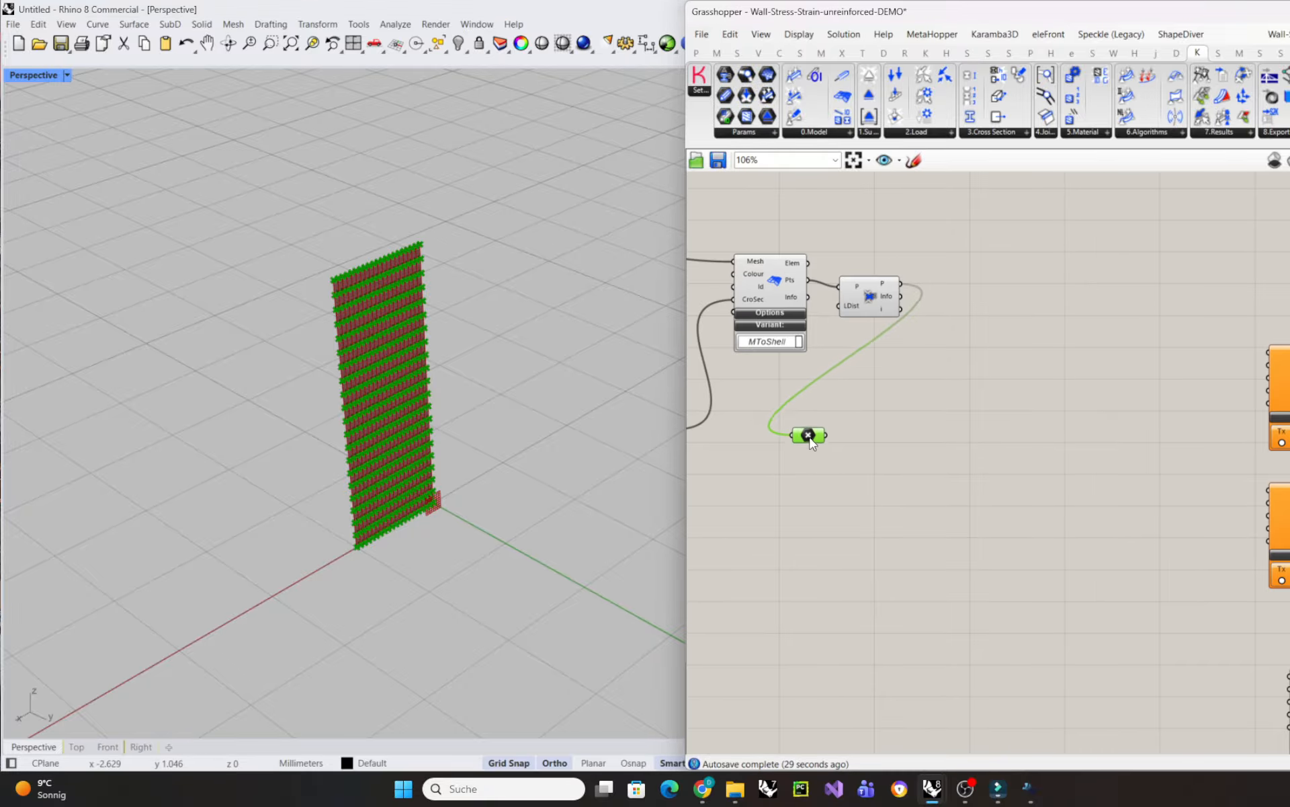
- Add a point Deconstruct component beside the Point parameter and connect the points to its P input
{"action": "double_click", "coordinate": [894, 445]}
{"action": "type", "text": "deconstruct"}
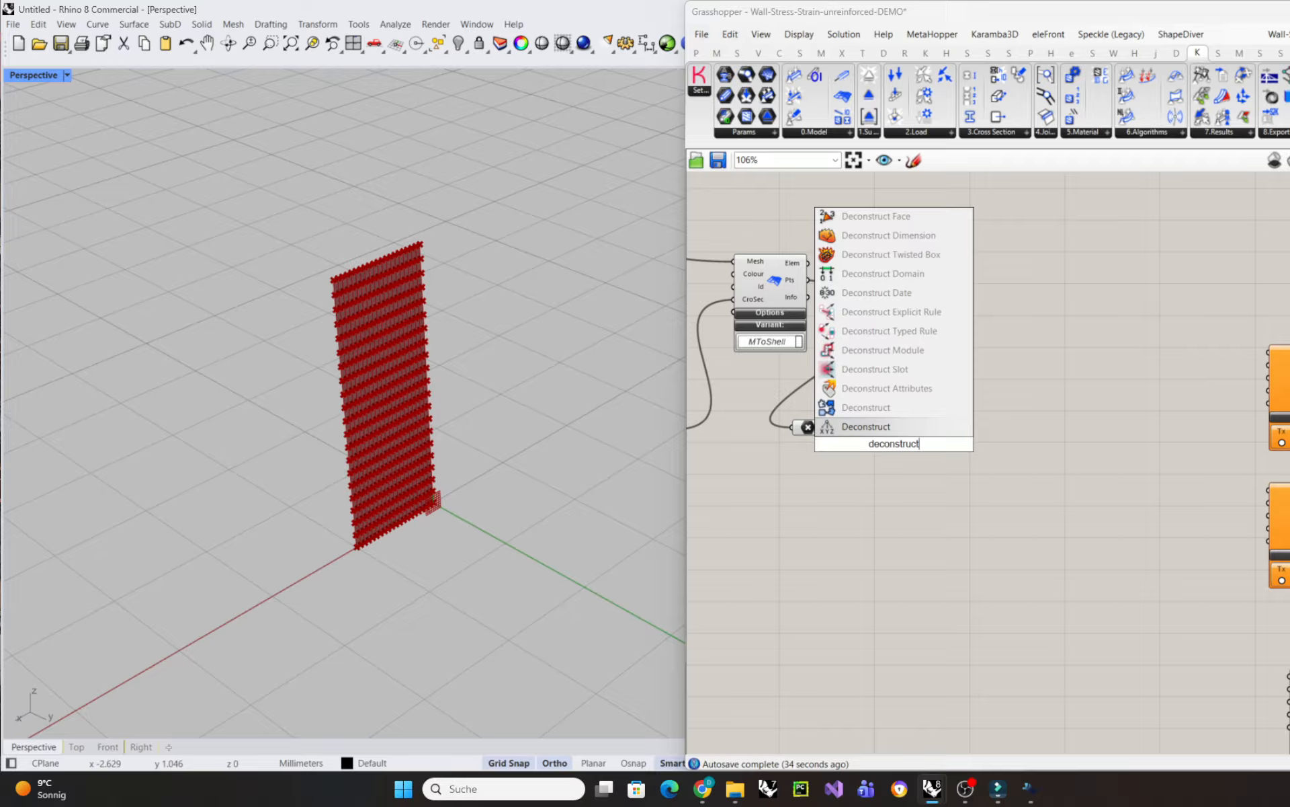
{"action": "key", "text": "Return"}
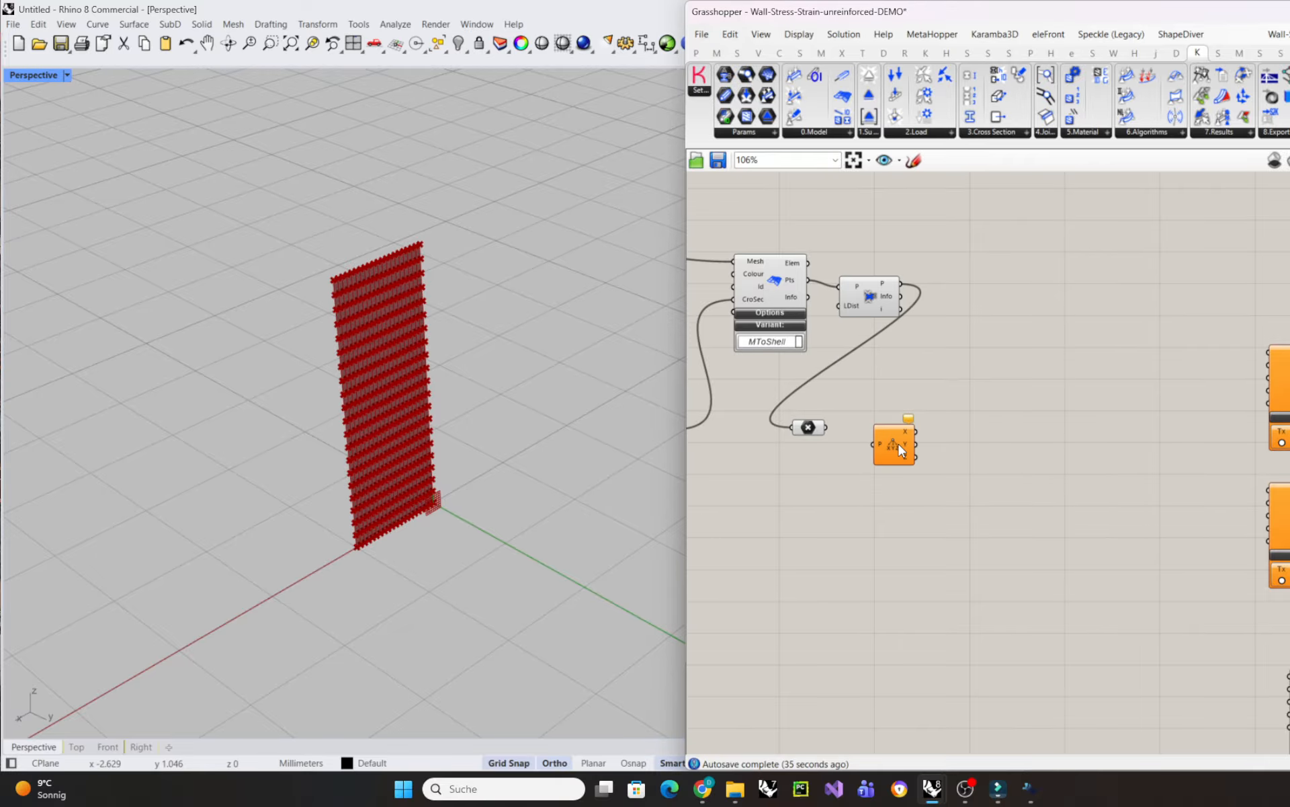
{"action": "left_click_drag", "start_coordinate": [828, 428], "coordinate": [873, 444]}
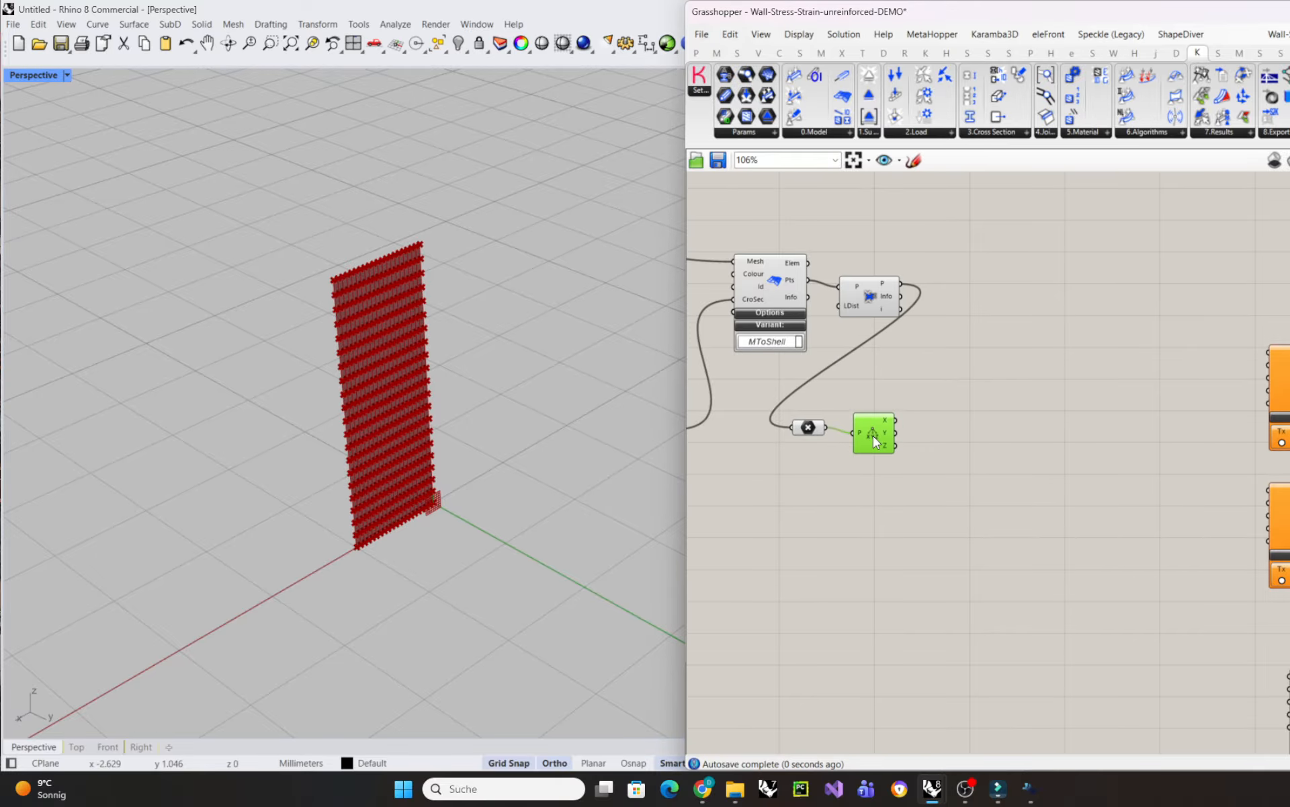
- Add a panel containing 0 just below the Deconstruct component
{"action": "scroll", "coordinate": [895, 446], "scroll_direction": "up", "scroll_amount": 2}
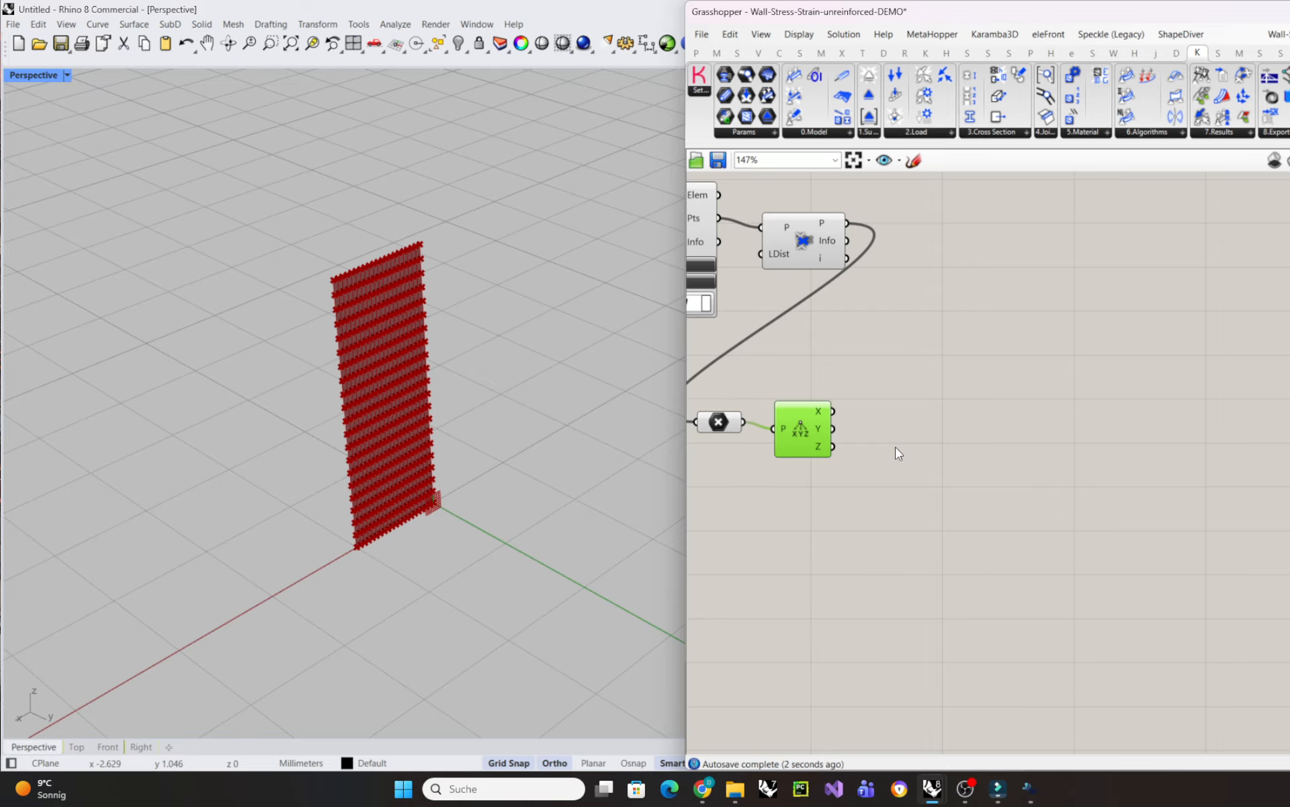
{"action": "double_click", "coordinate": [895, 446]}
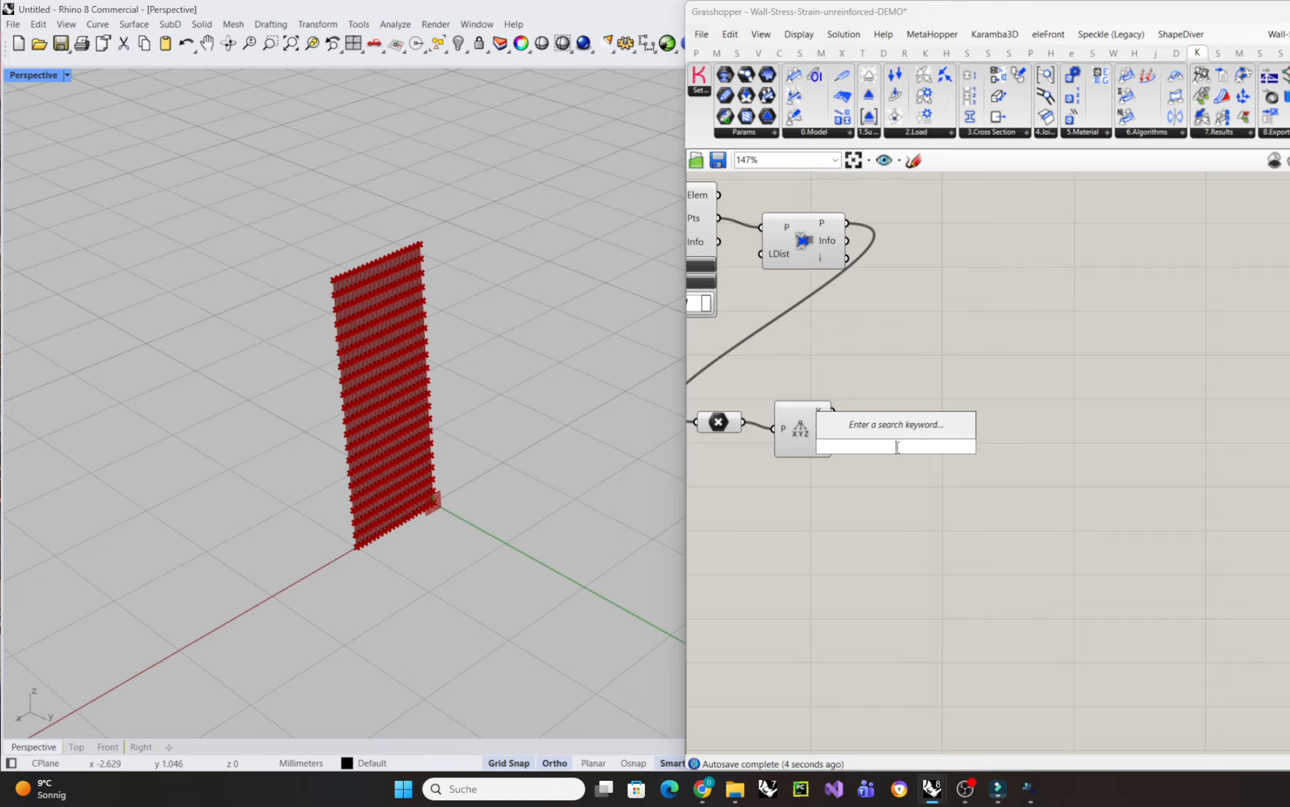
{"action": "double_click", "coordinate": [825, 482]}
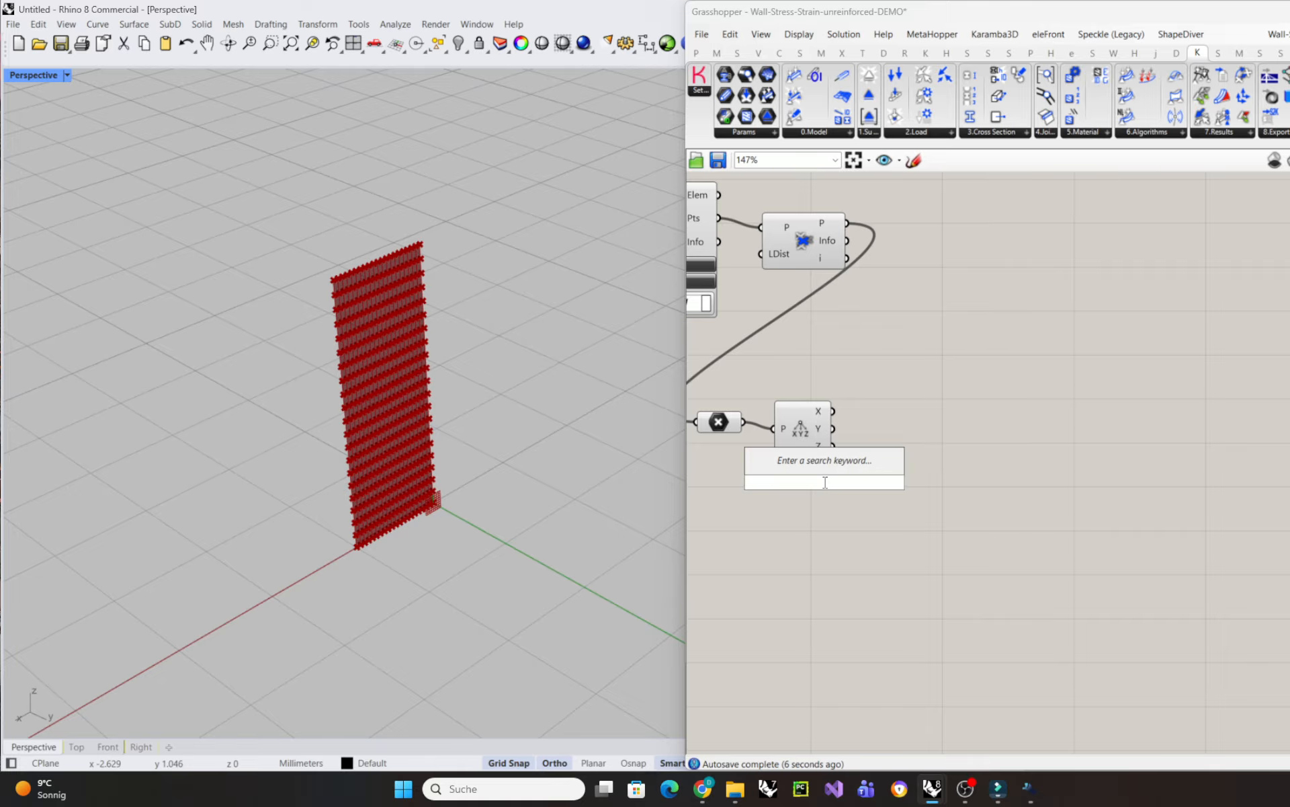
{"action": "type", "text": "\"0"}
{"action": "key", "text": "Return"}
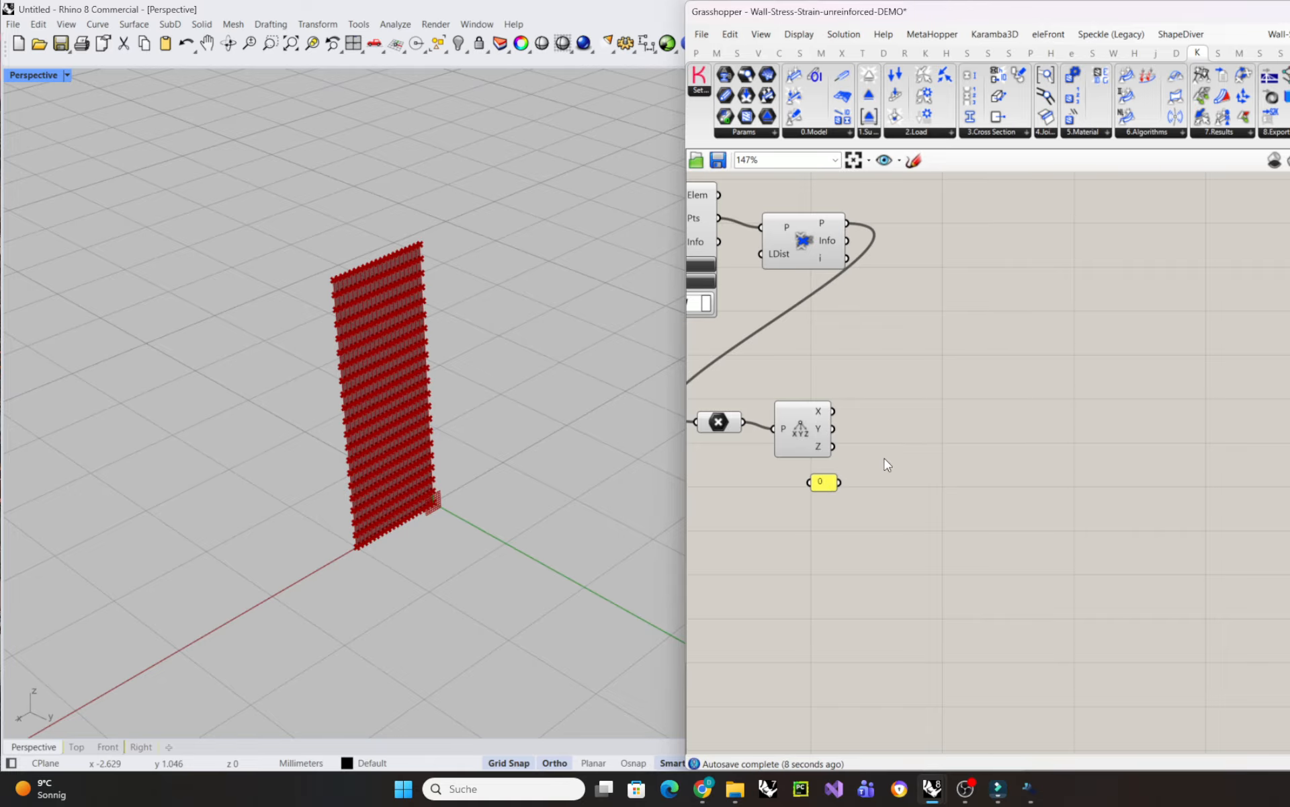
- Add a Smaller Than component and connect the deconstructed Z values to input A and the 0 panel to input B
{"action": "double_click", "coordinate": [932, 428]}
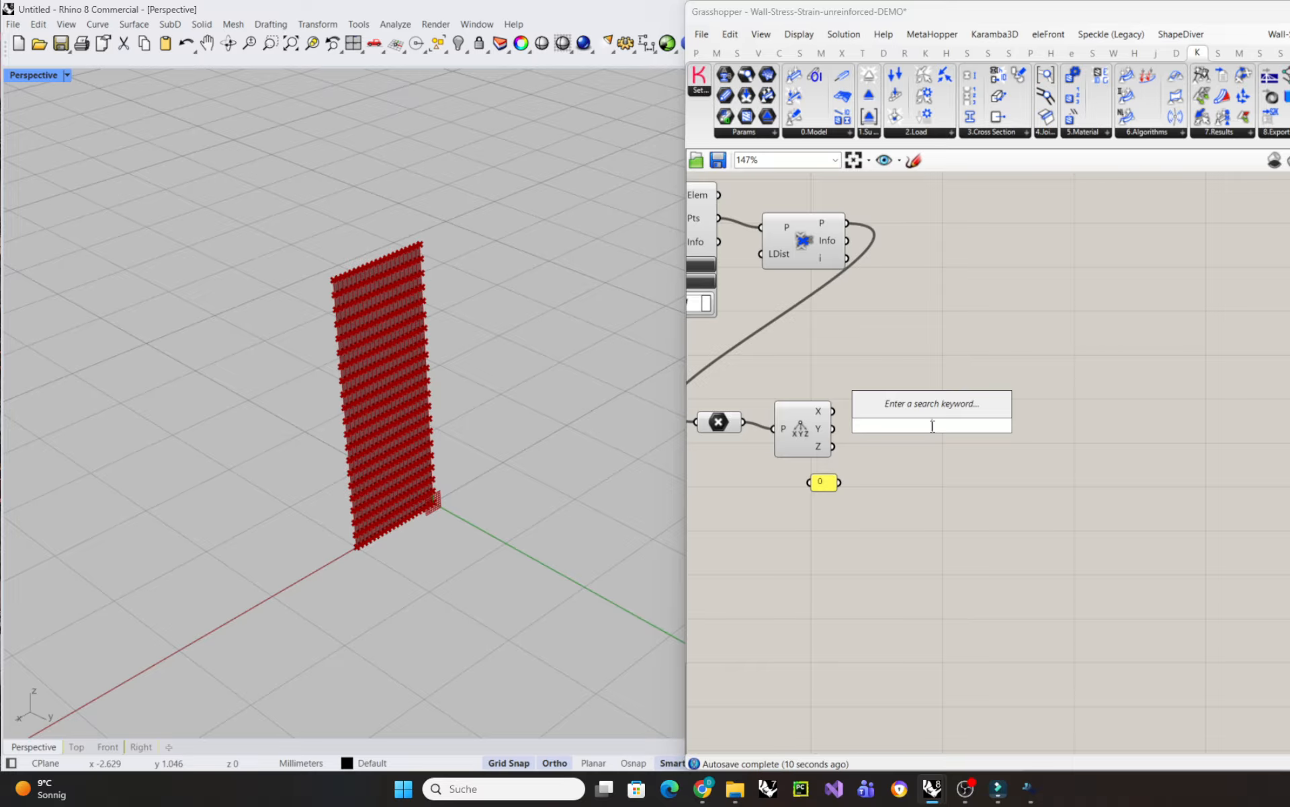
{"action": "type", "text": "line"}
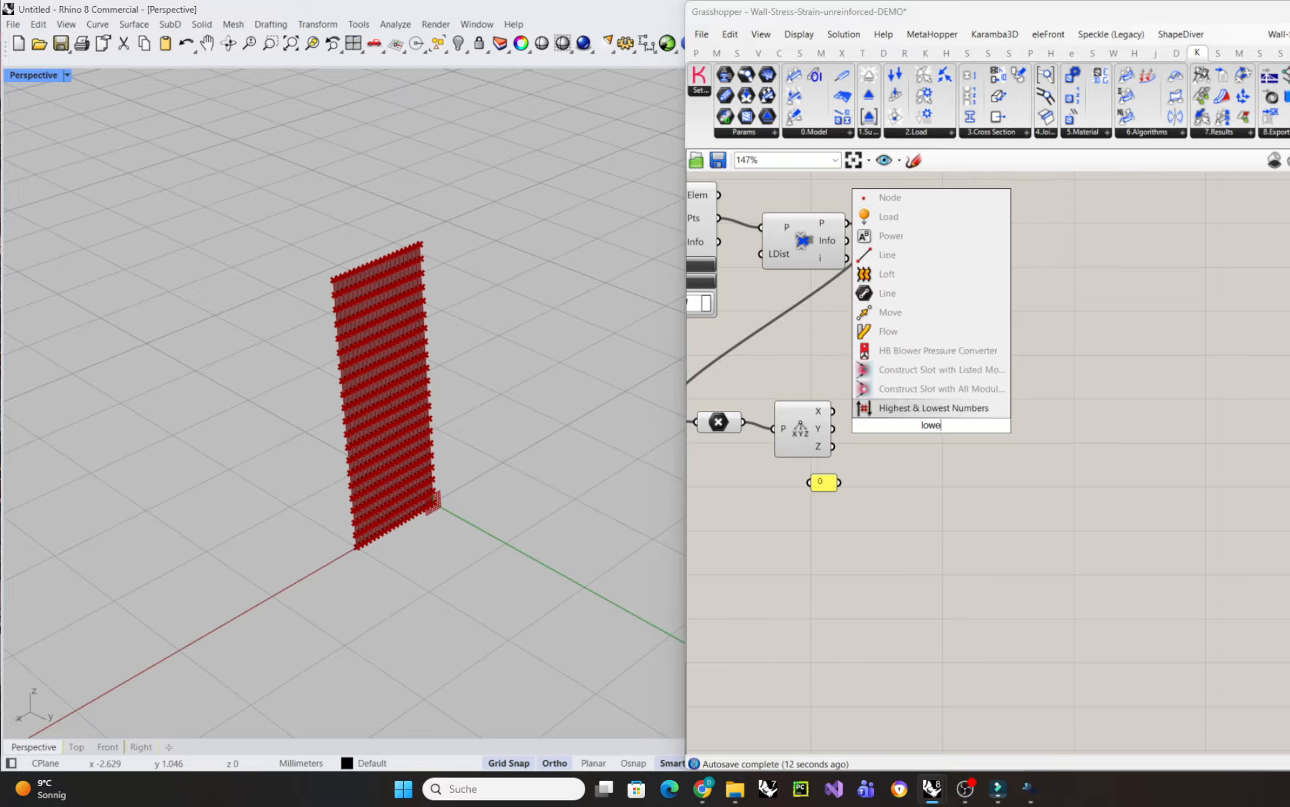
{"action": "key", "text": "BackSpace"}
{"action": "key", "text": "BackSpace"}
{"action": "key", "text": "BackSpace"}
{"action": "key", "text": "BackSpace"}
{"action": "type", "text": "smaller"}
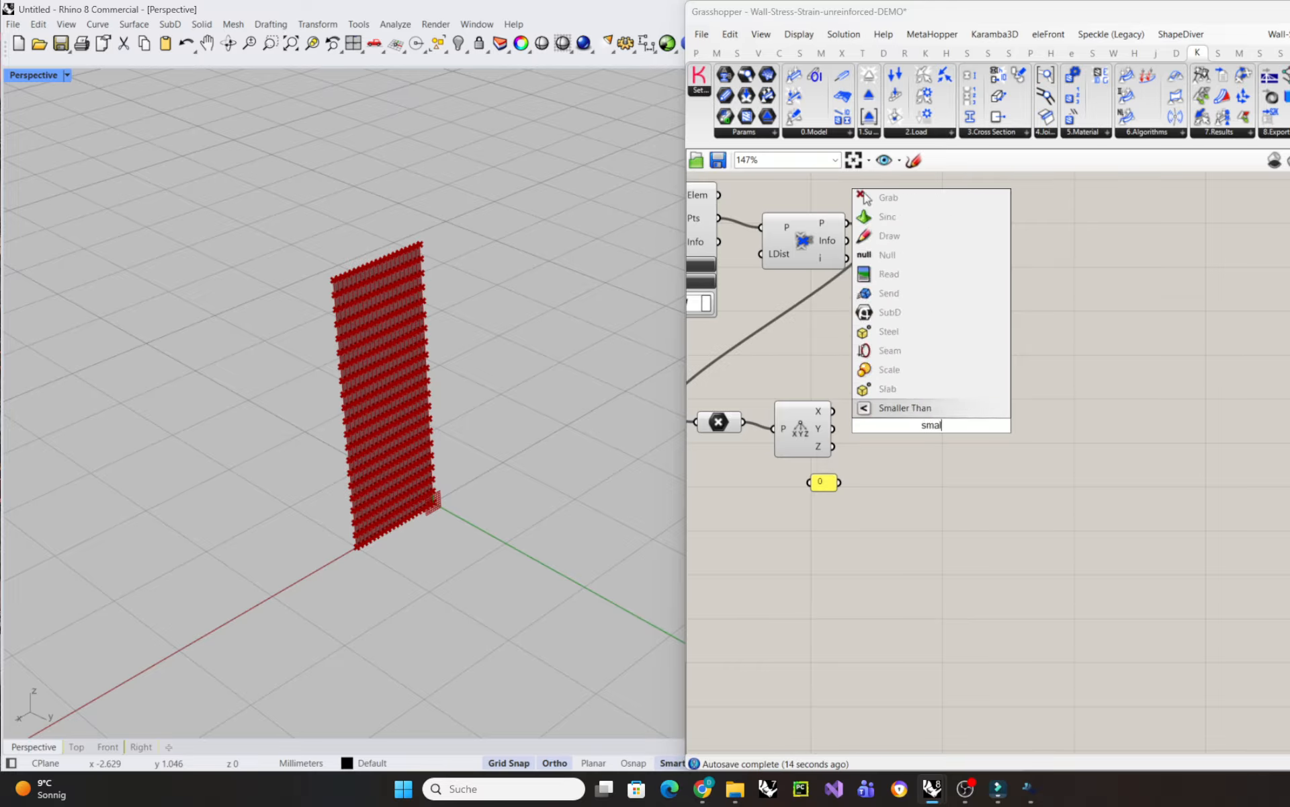
{"action": "key", "text": "Return"}
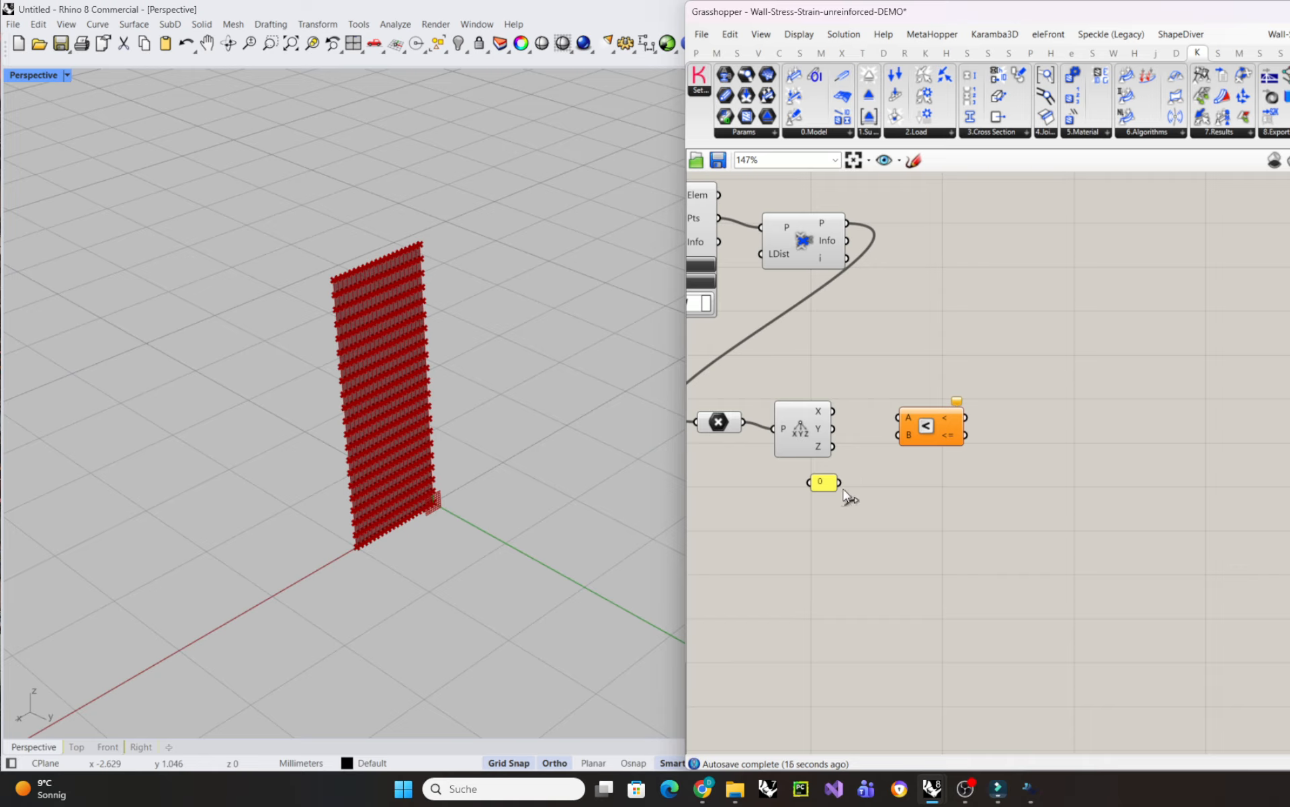
{"action": "mouse_move", "coordinate": [839, 482]}
{"action": "left_mouse_down"}
{"action": "mouse_move", "coordinate": [899, 435]}
{"action": "mouse_move", "coordinate": [861, 447]}
{"action": "mouse_move", "coordinate": [898, 417]}
{"action": "left_mouse_up"}
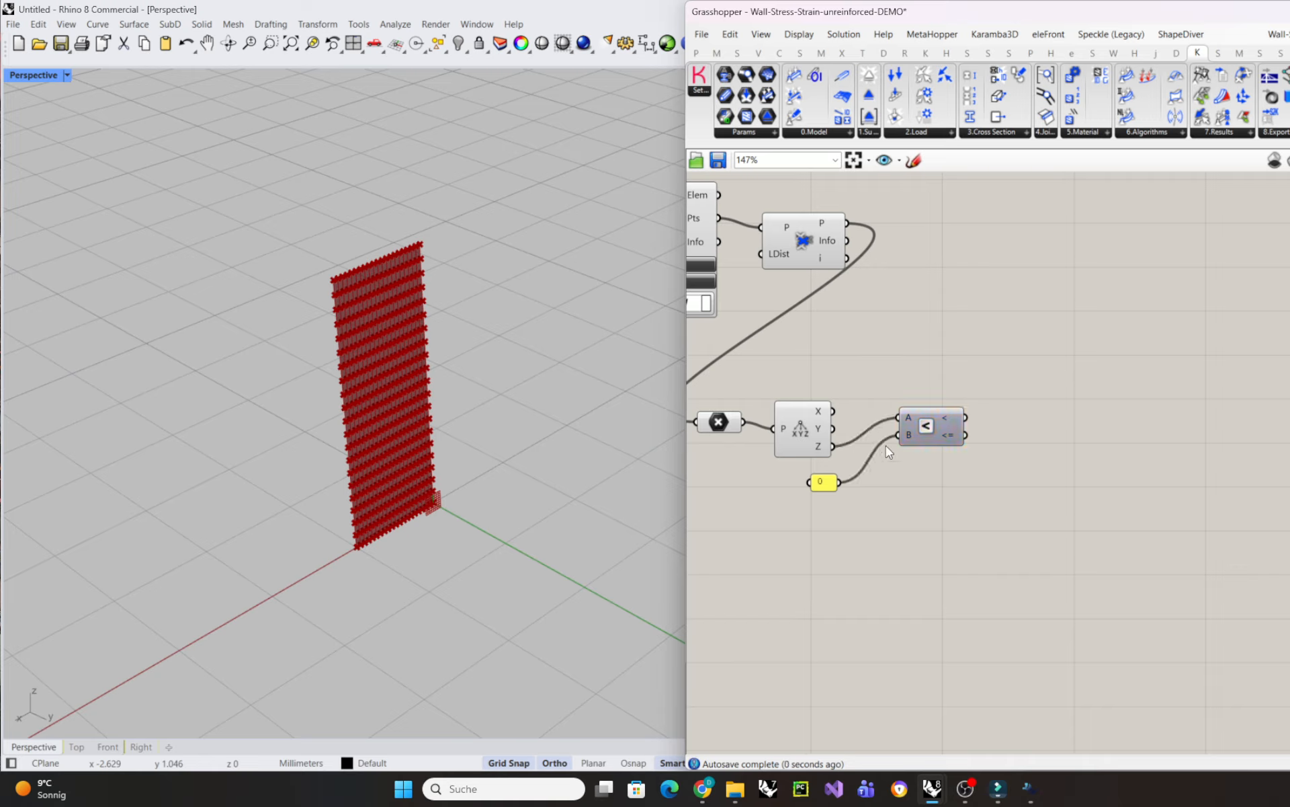
- Add a Cull Pattern component with the points as its list and the <= result as its pattern, and check the wall's base points
{"action": "double_click", "coordinate": [1016, 451]}
{"action": "type", "text": "cull"}
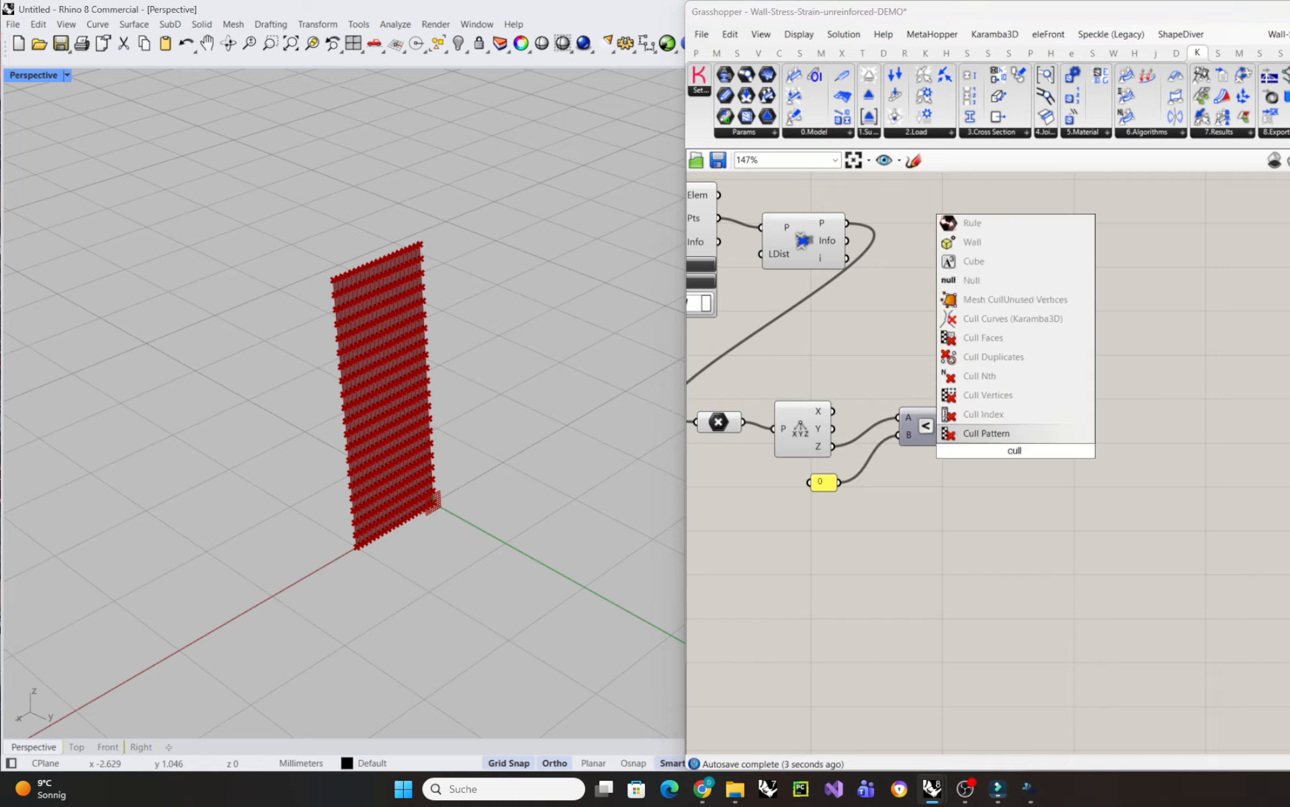
{"action": "key", "text": "Return"}
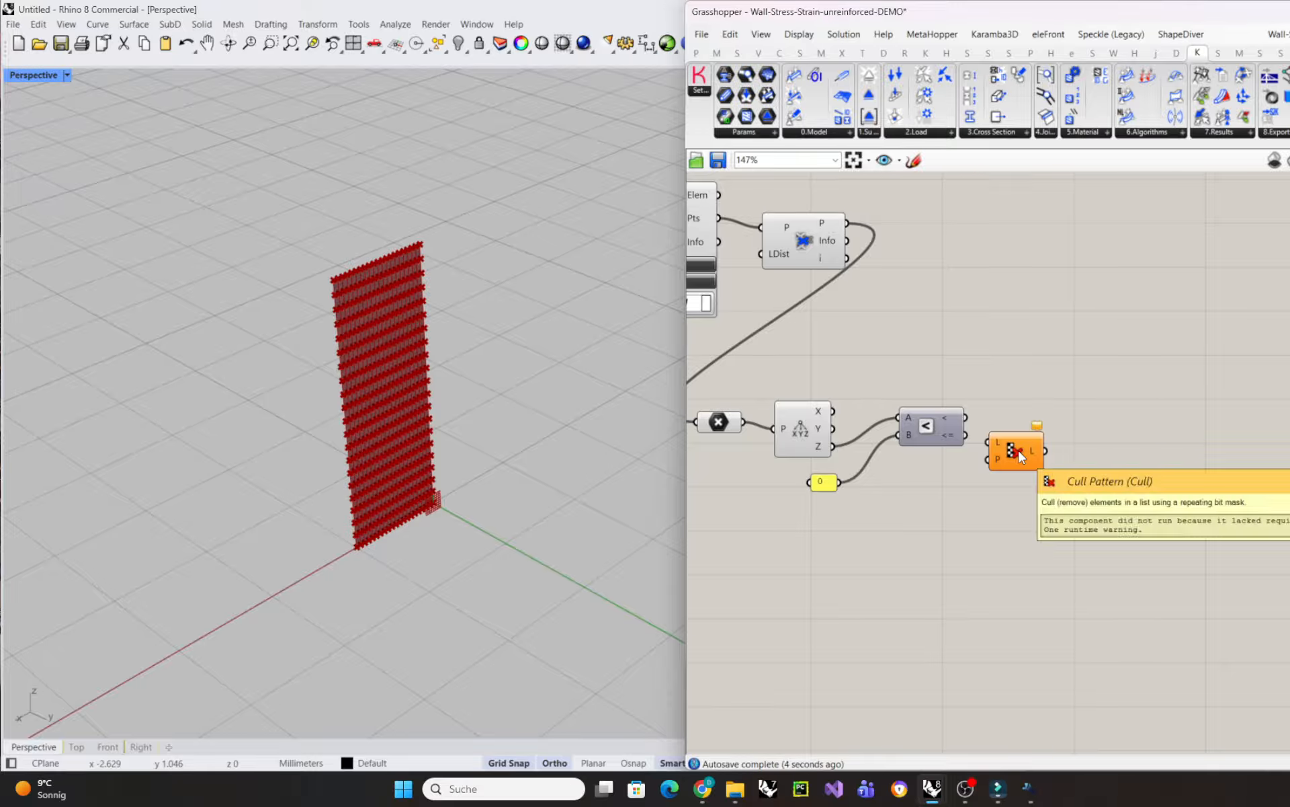
{"action": "left_click_drag", "start_coordinate": [1020, 458], "coordinate": [1045, 439]}
{"action": "left_click_drag", "start_coordinate": [967, 434], "coordinate": [1013, 441]}
{"action": "left_click_drag", "start_coordinate": [743, 421], "coordinate": [1033, 408]}
{"action": "scroll", "coordinate": [470, 555], "scroll_direction": "up", "scroll_amount": 5}
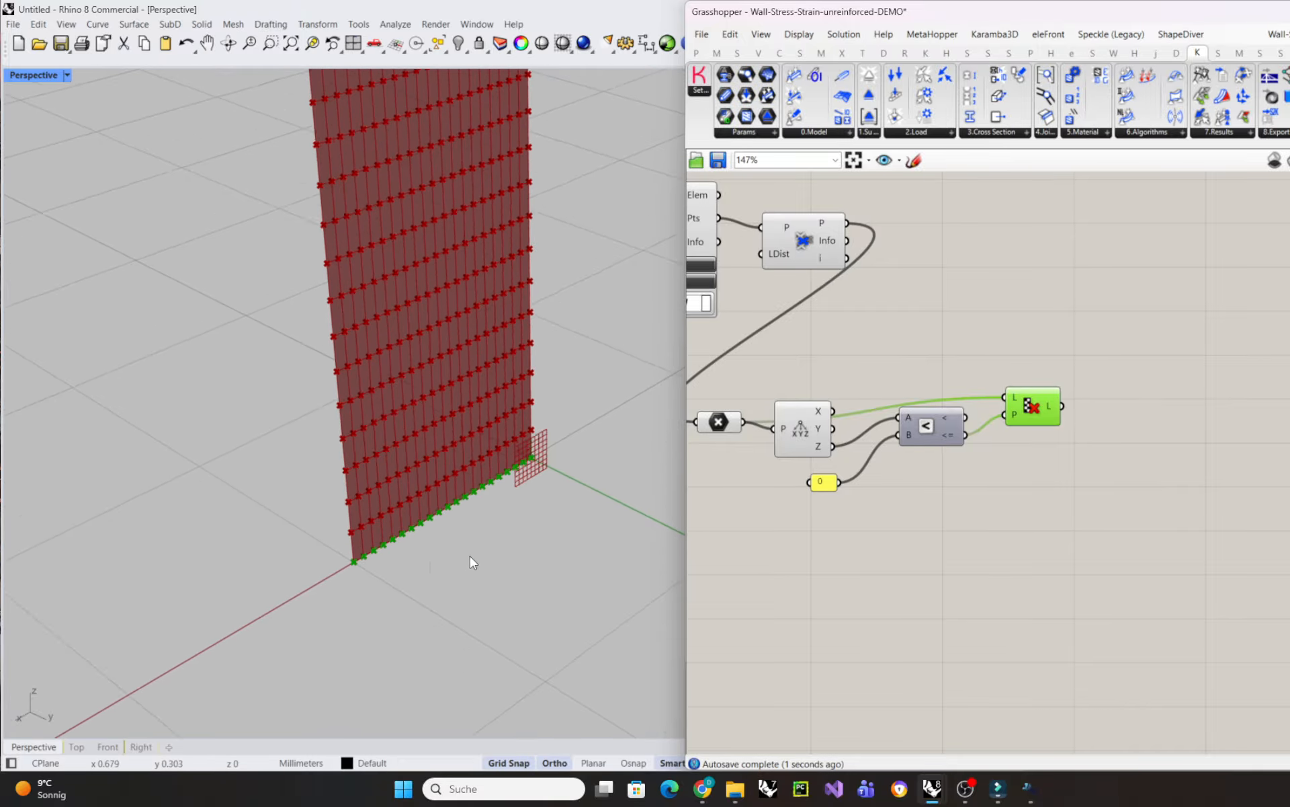
{"action": "scroll", "coordinate": [470, 542], "scroll_direction": "down", "scroll_amount": 2}
{"action": "scroll", "coordinate": [461, 556], "scroll_direction": "down", "scroll_amount": 2}
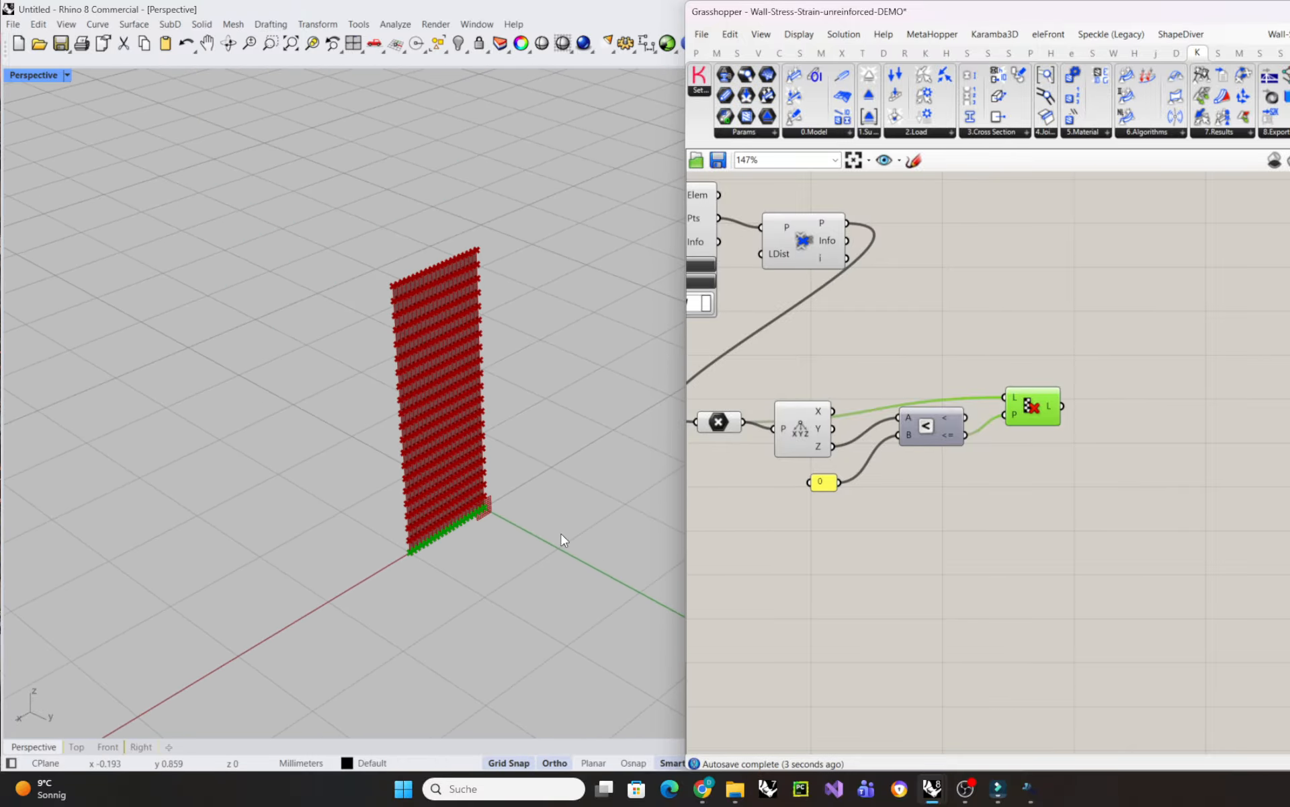
- Connect the culled base points to the first Support component's Pos|Ind input and adjust the positions of both Support components
{"action": "right_click_drag", "start_coordinate": [1026, 566], "coordinate": [888, 570]}
{"action": "left_click_drag", "start_coordinate": [924, 410], "coordinate": [1217, 322]}
{"action": "left_click_drag", "start_coordinate": [1281, 384], "coordinate": [1251, 350]}
{"action": "scroll", "coordinate": [1248, 356], "scroll_direction": "down", "scroll_amount": 3}
{"action": "scroll", "coordinate": [1169, 410], "scroll_direction": "up", "scroll_amount": 2}
{"action": "left_click", "coordinate": [1170, 410]}
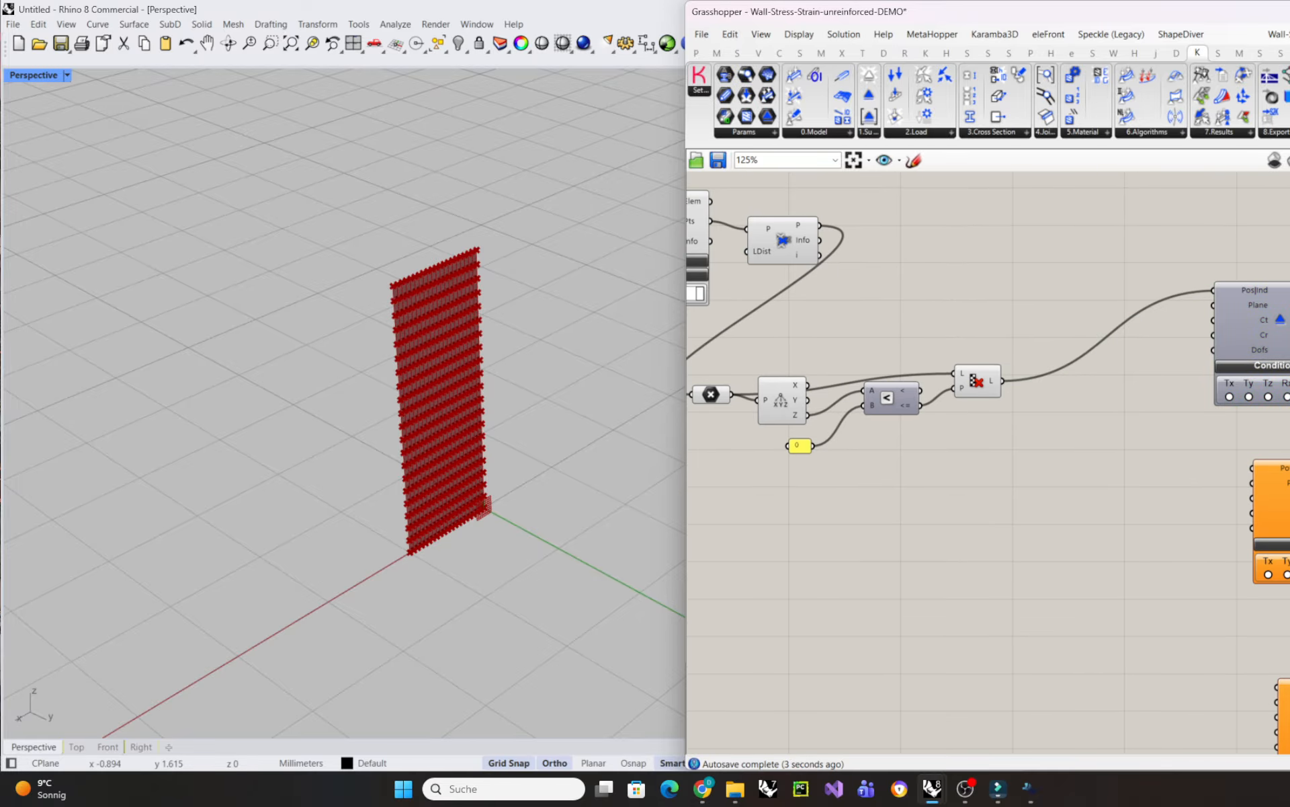
{"action": "left_click_drag", "start_coordinate": [1289, 502], "coordinate": [1289, 520]}
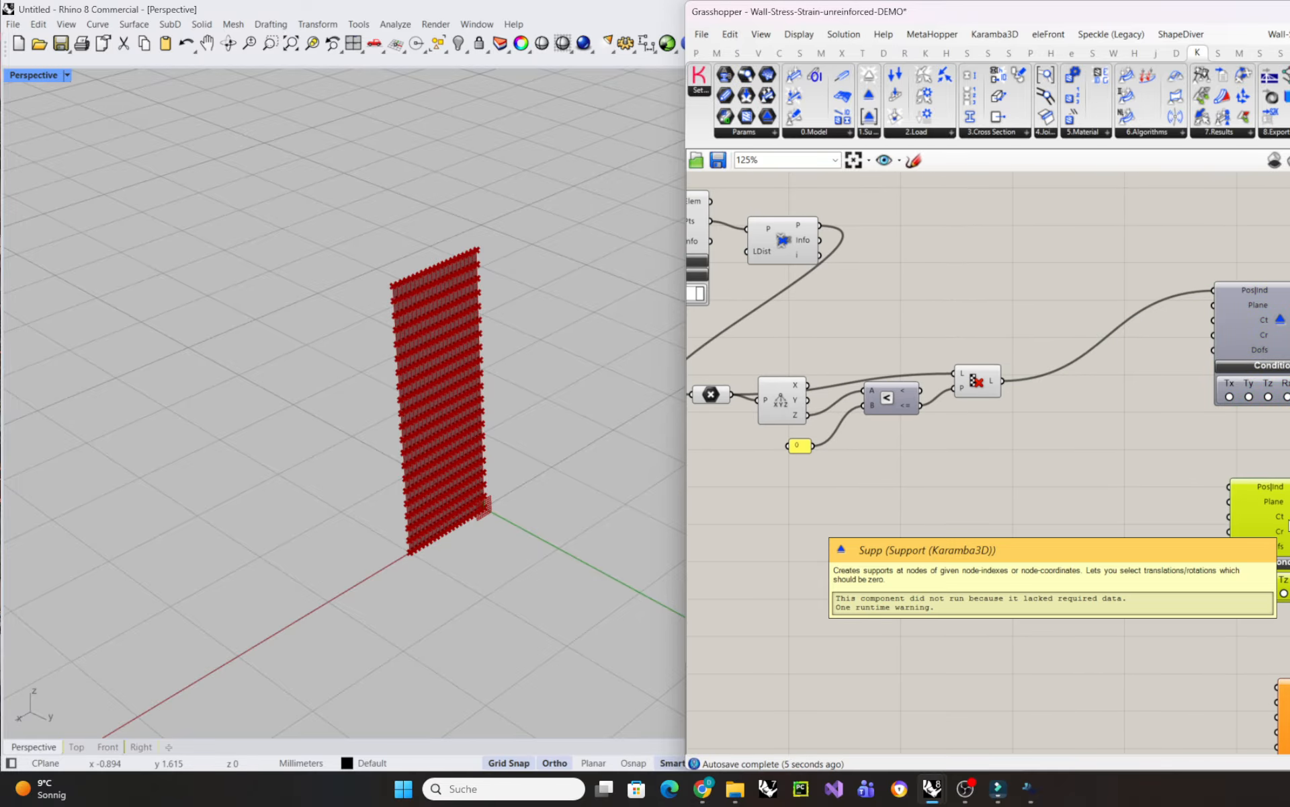
- Rename the first Support component's output to LOWER SUPPORTS
{"action": "right_click_drag", "start_coordinate": [1158, 510], "coordinate": [1011, 579]}
{"action": "left_click", "coordinate": [1200, 396]}
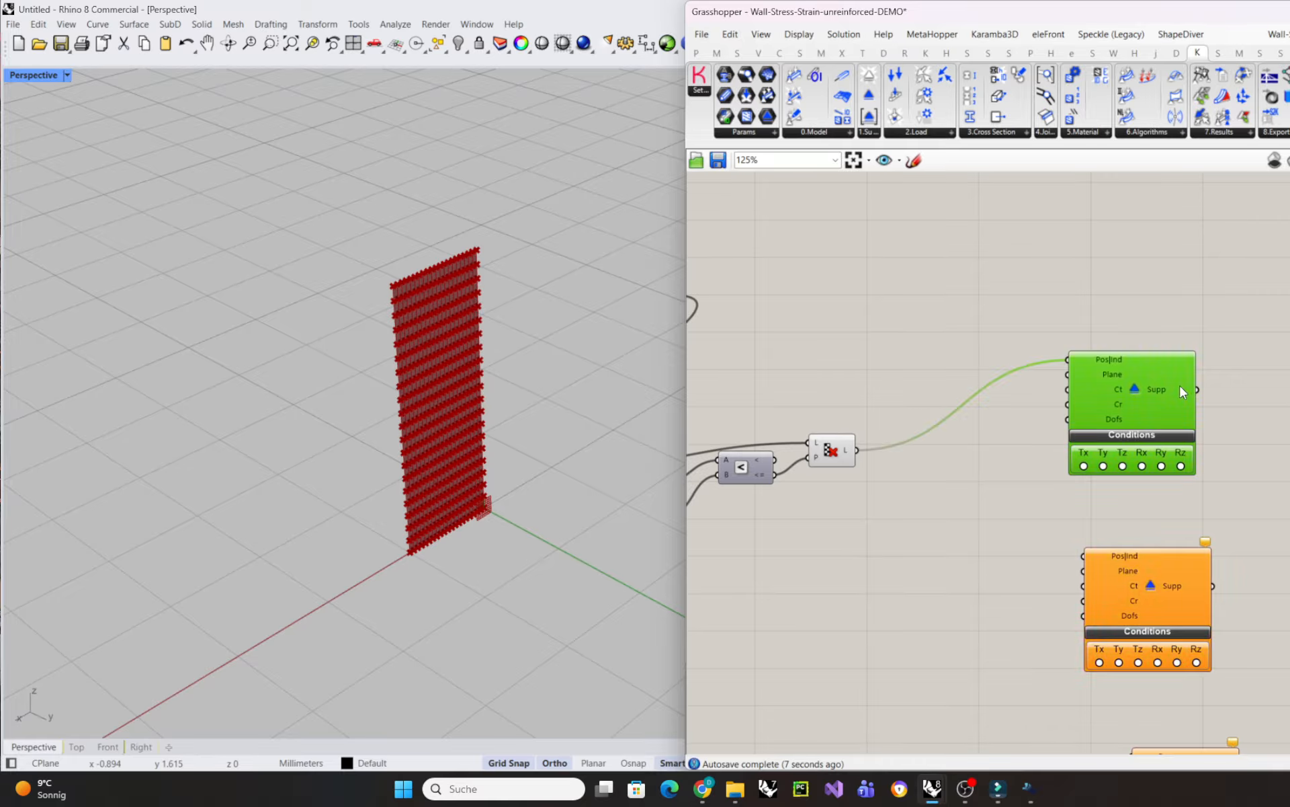
{"action": "right_click", "coordinate": [1161, 393]}
{"action": "type", "text": "LOW"}
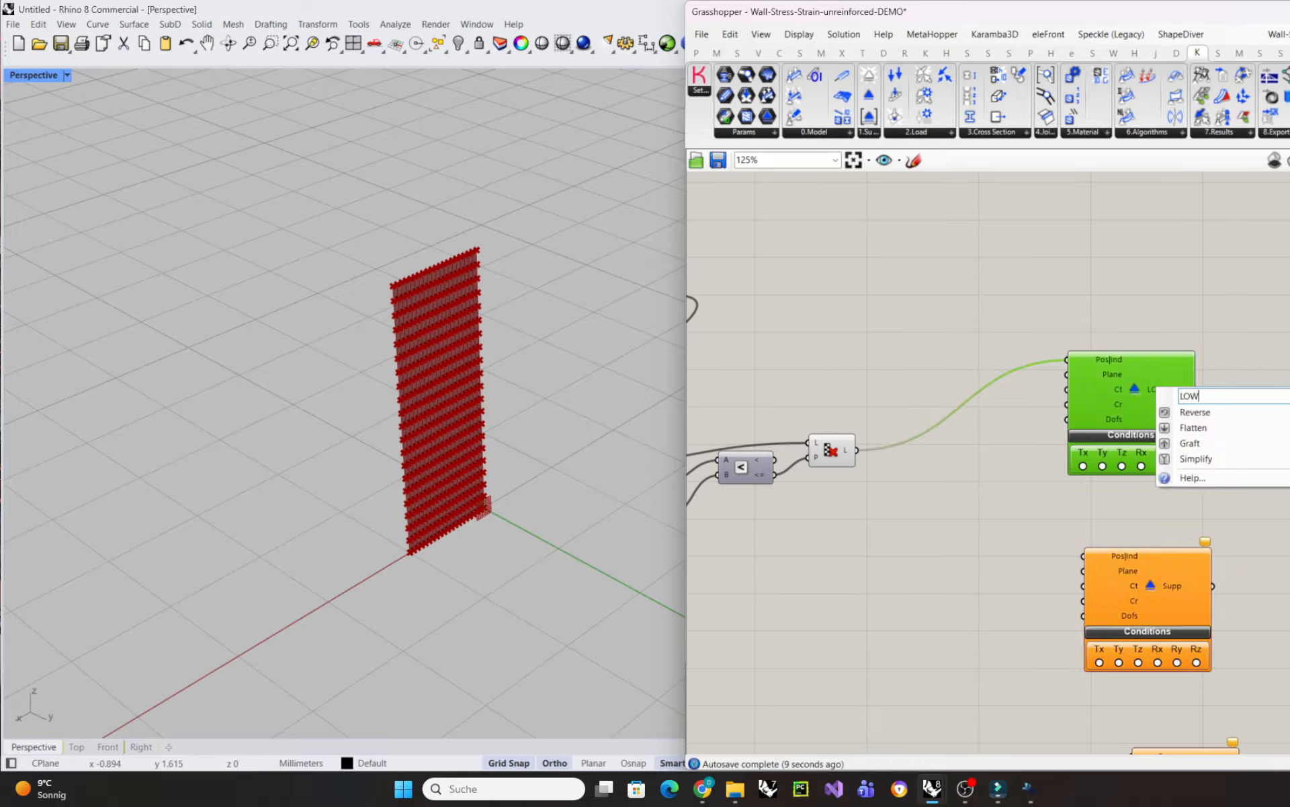
{"action": "type", "text": "ER SUPPORTS"}
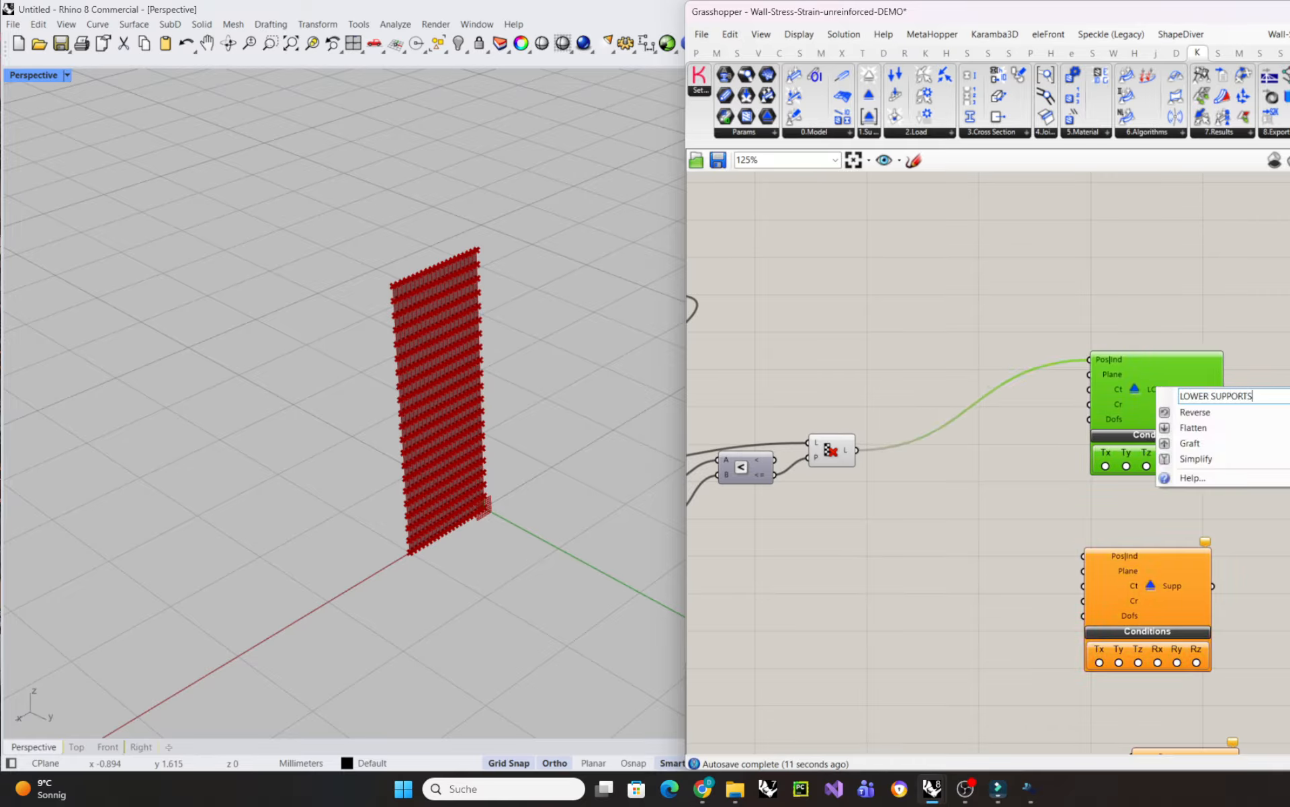
{"action": "key", "text": "Return"}
{"action": "left_click", "coordinate": [1167, 414]}
{"action": "scroll", "coordinate": [1158, 436], "scroll_direction": "down", "scroll_amount": 3}
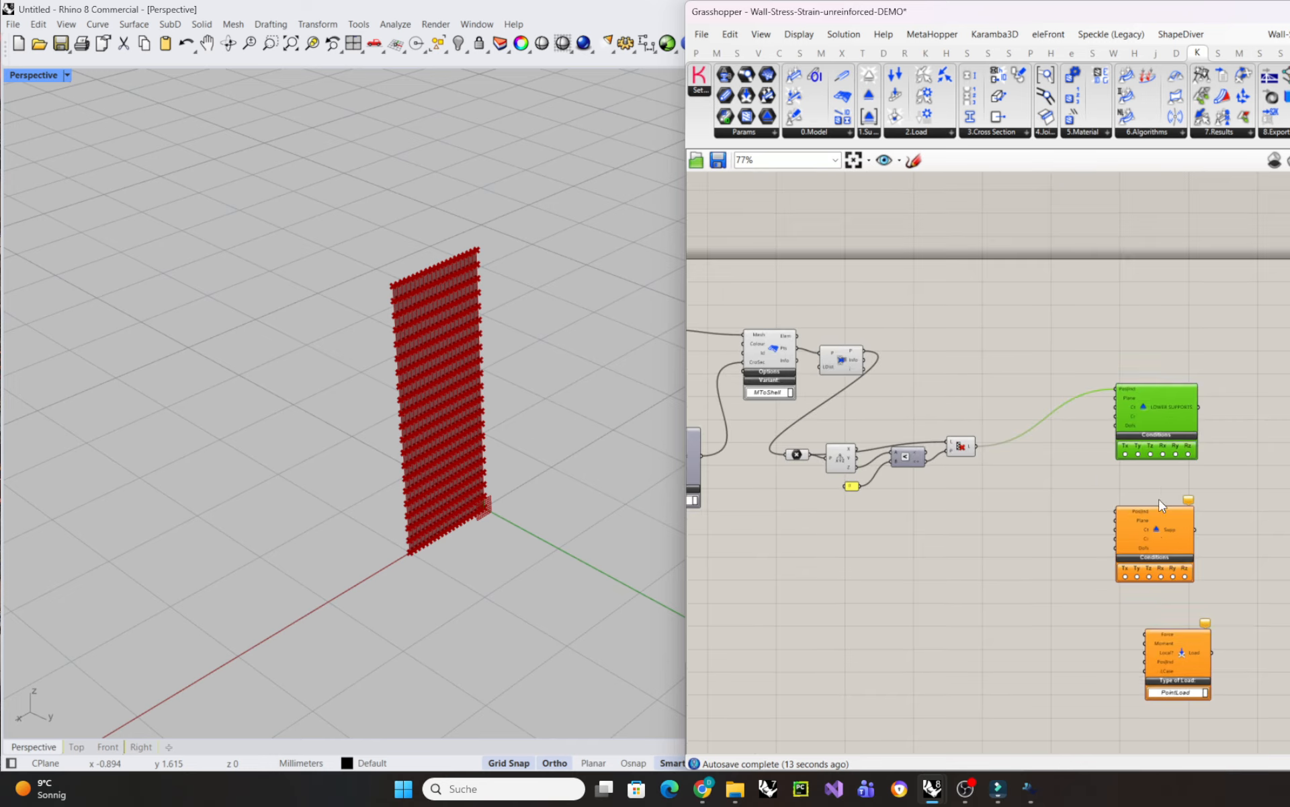
{"action": "left_click", "coordinate": [1153, 544]}
{"action": "scroll", "coordinate": [906, 537], "scroll_direction": "up", "scroll_amount": 2}
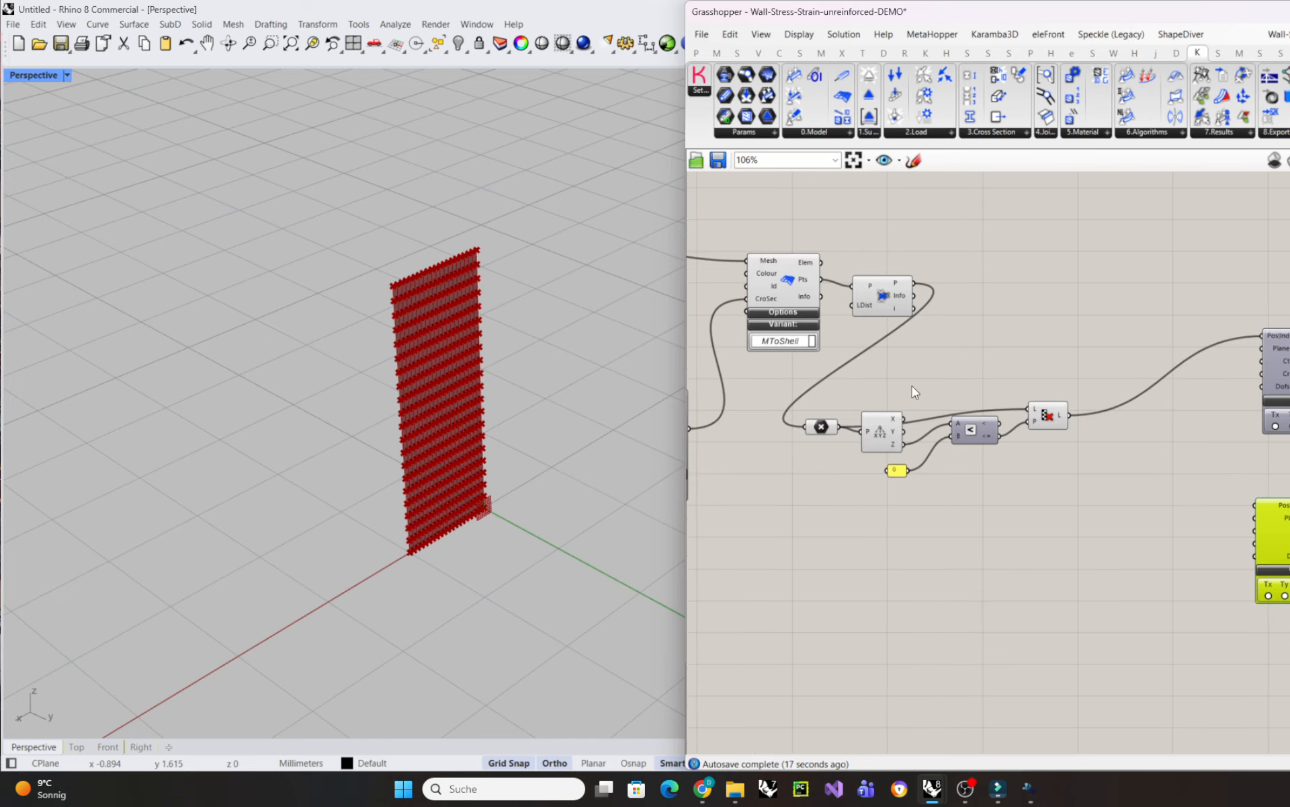
{"action": "left_click_drag", "start_coordinate": [913, 386], "coordinate": [820, 437]}
{"action": "left_click", "coordinate": [881, 477]}
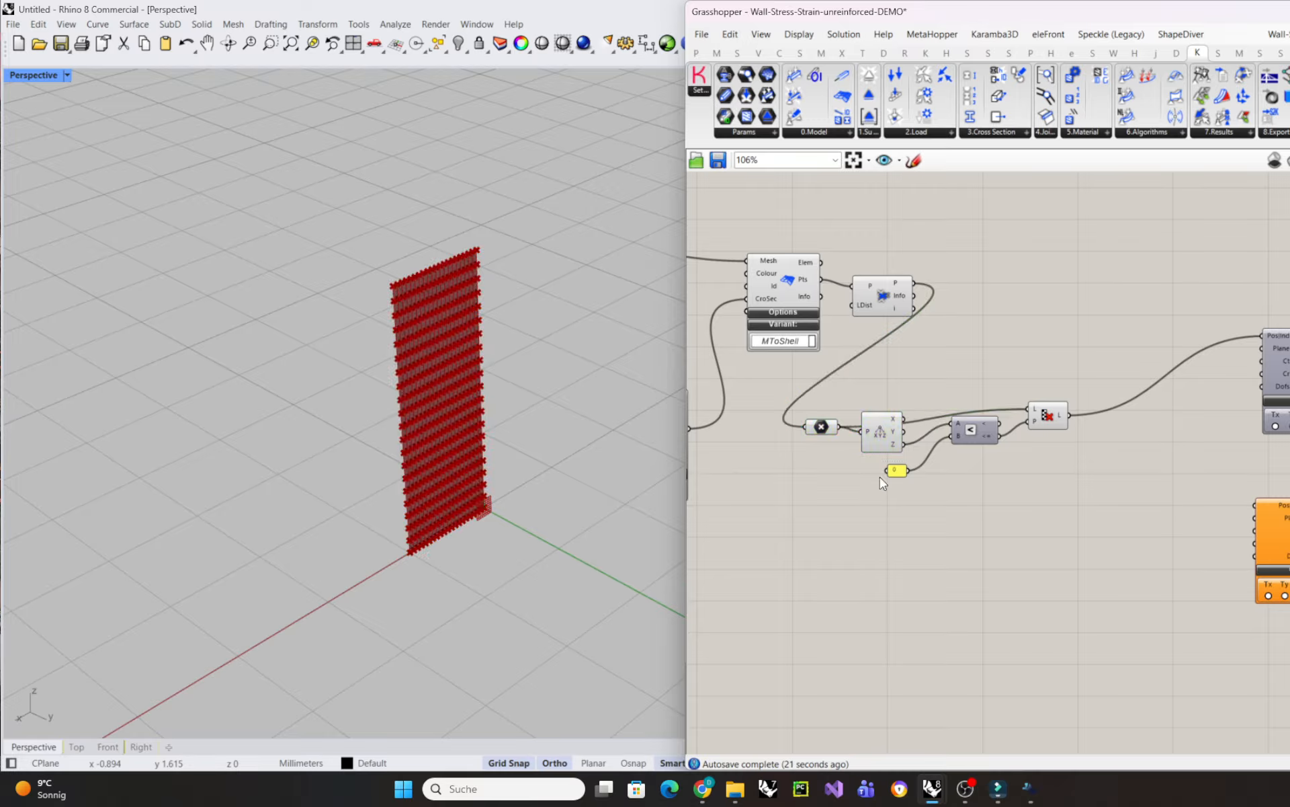
{"action": "left_click_drag", "start_coordinate": [894, 390], "coordinate": [820, 439]}
{"action": "key", "text": "ctrl+v"}
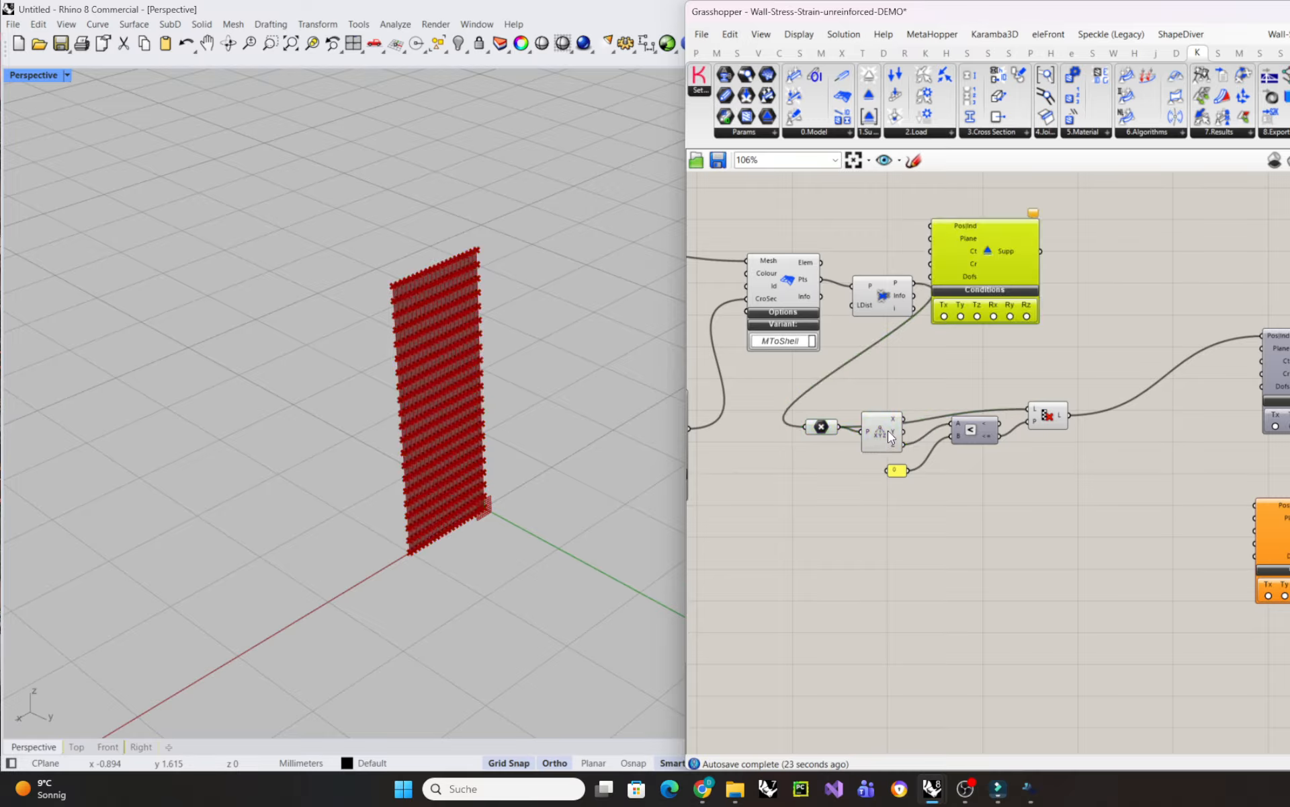
{"action": "key", "text": "Delete"}
- Duplicate the Point container and its Deconstruct component below the originals, keeping the wire from the deduplicated mesh points
{"action": "left_click_drag", "start_coordinate": [948, 372], "coordinate": [797, 436]}
{"action": "left_click_drag", "start_coordinate": [901, 425], "coordinate": [870, 561], "text": "alt"}
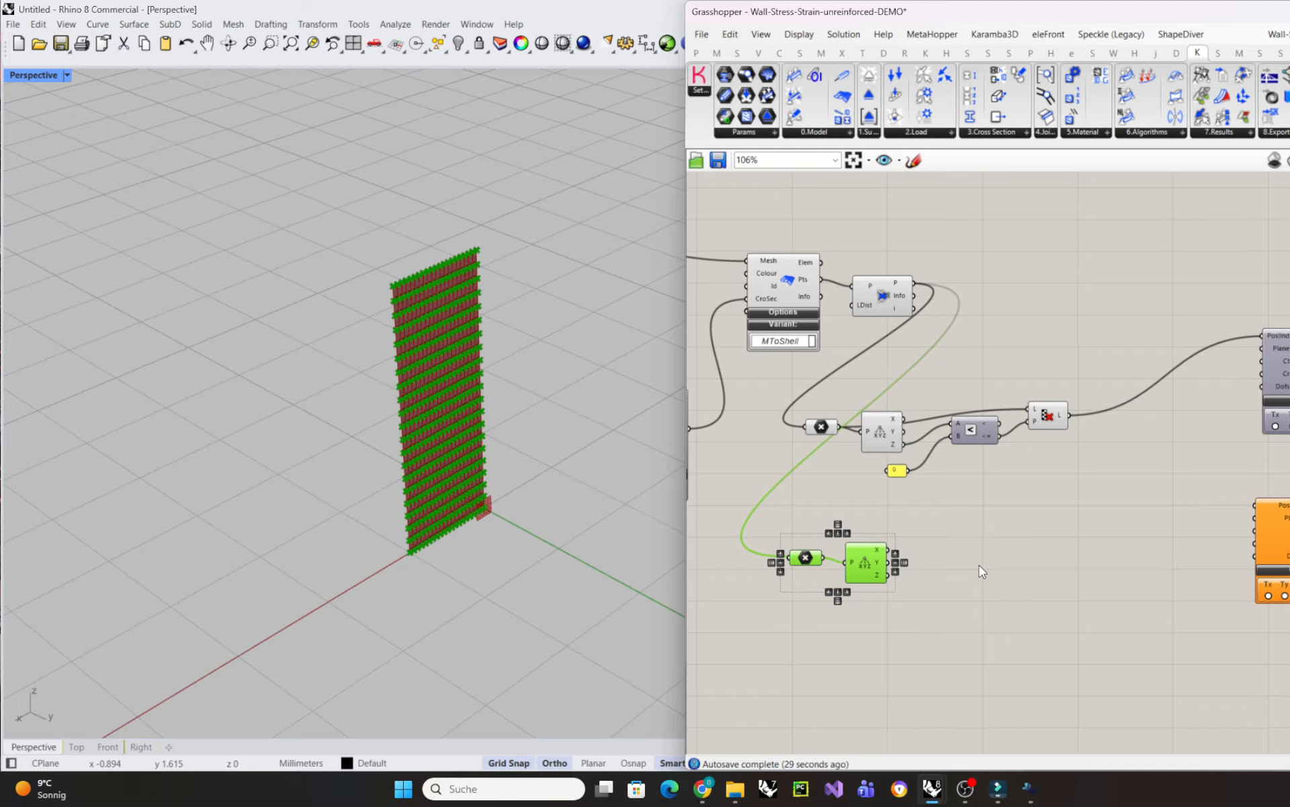
{"action": "left_click", "coordinate": [949, 584]}
- Add a Sort List component and connect the duplicated Deconstruct component's Z output to its K input
{"action": "double_click", "coordinate": [951, 582]}
{"action": "type", "text": "sort"}
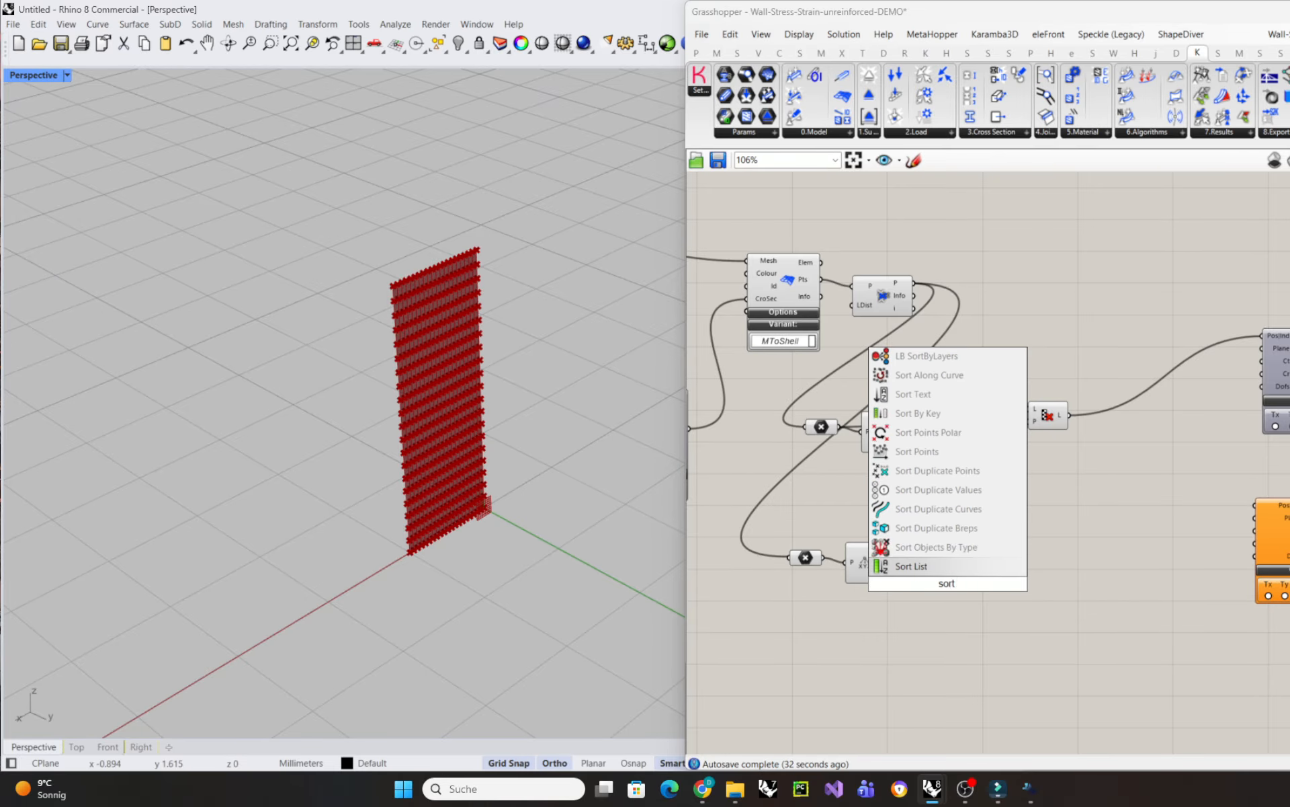
{"action": "key", "text": "Return"}
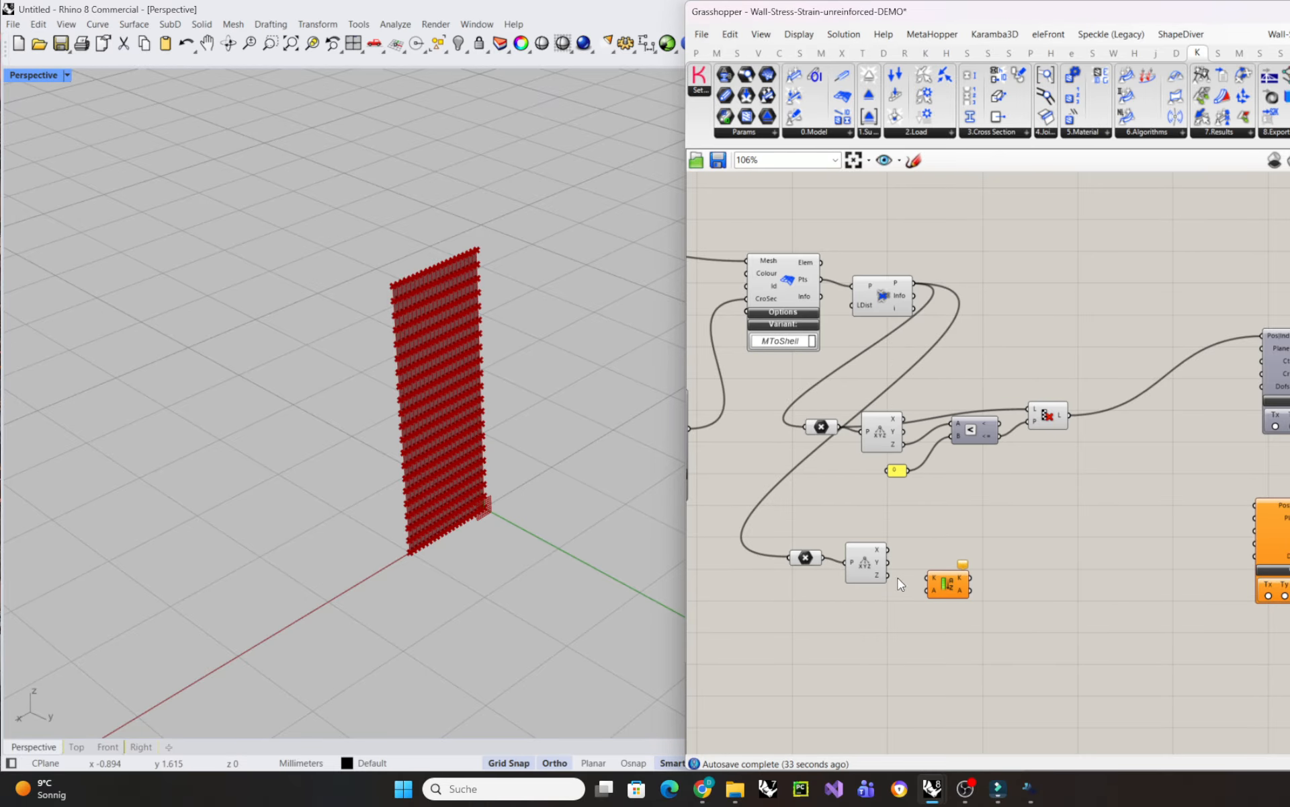
{"action": "mouse_move", "coordinate": [918, 579]}
{"action": "left_mouse_down"}
{"action": "mouse_move", "coordinate": [930, 578]}
{"action": "mouse_move", "coordinate": [923, 598]}
{"action": "left_mouse_up"}
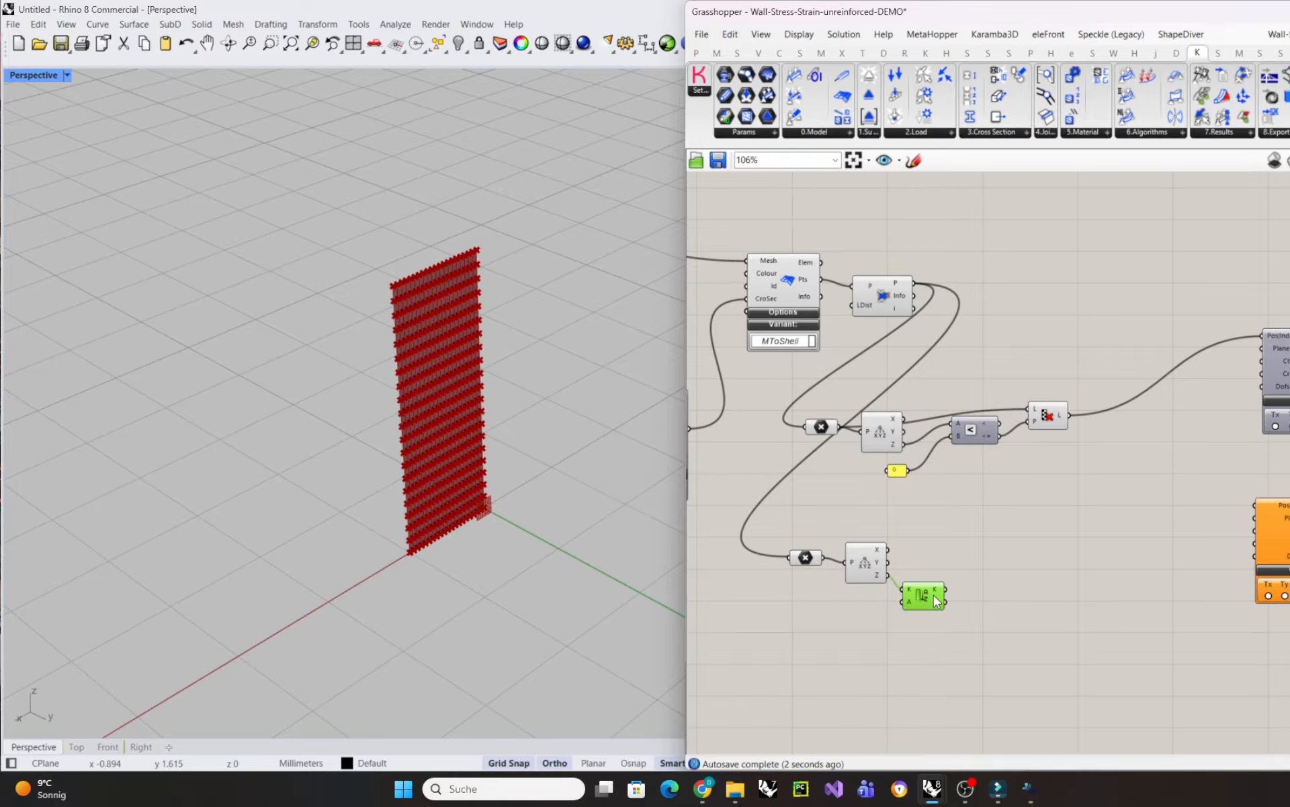
- Add a Reverse List component and feed it the sorted K values from Sort List
{"action": "double_click", "coordinate": [978, 588]}
{"action": "type", "text": "reverse"}
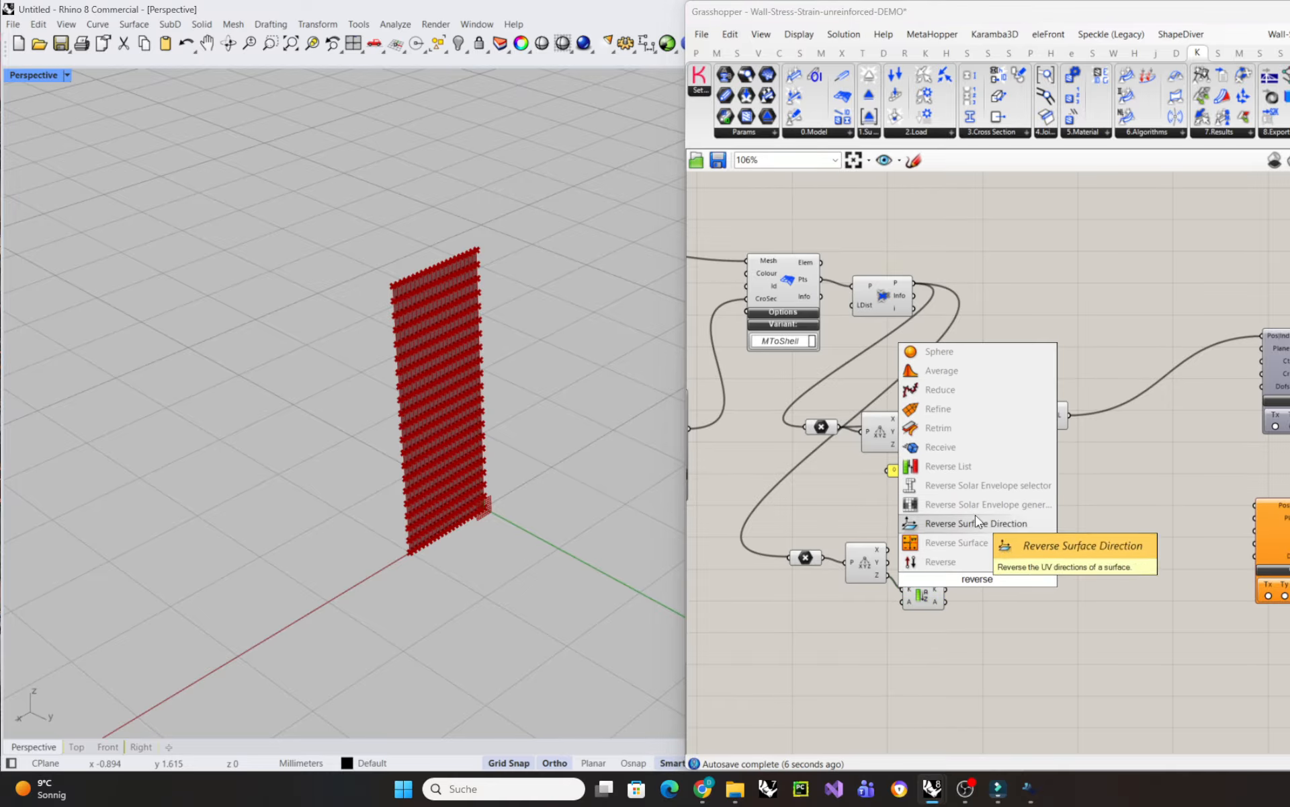
{"action": "left_click", "coordinate": [955, 466]}
{"action": "scroll", "coordinate": [971, 595], "scroll_direction": "up", "scroll_amount": 3}
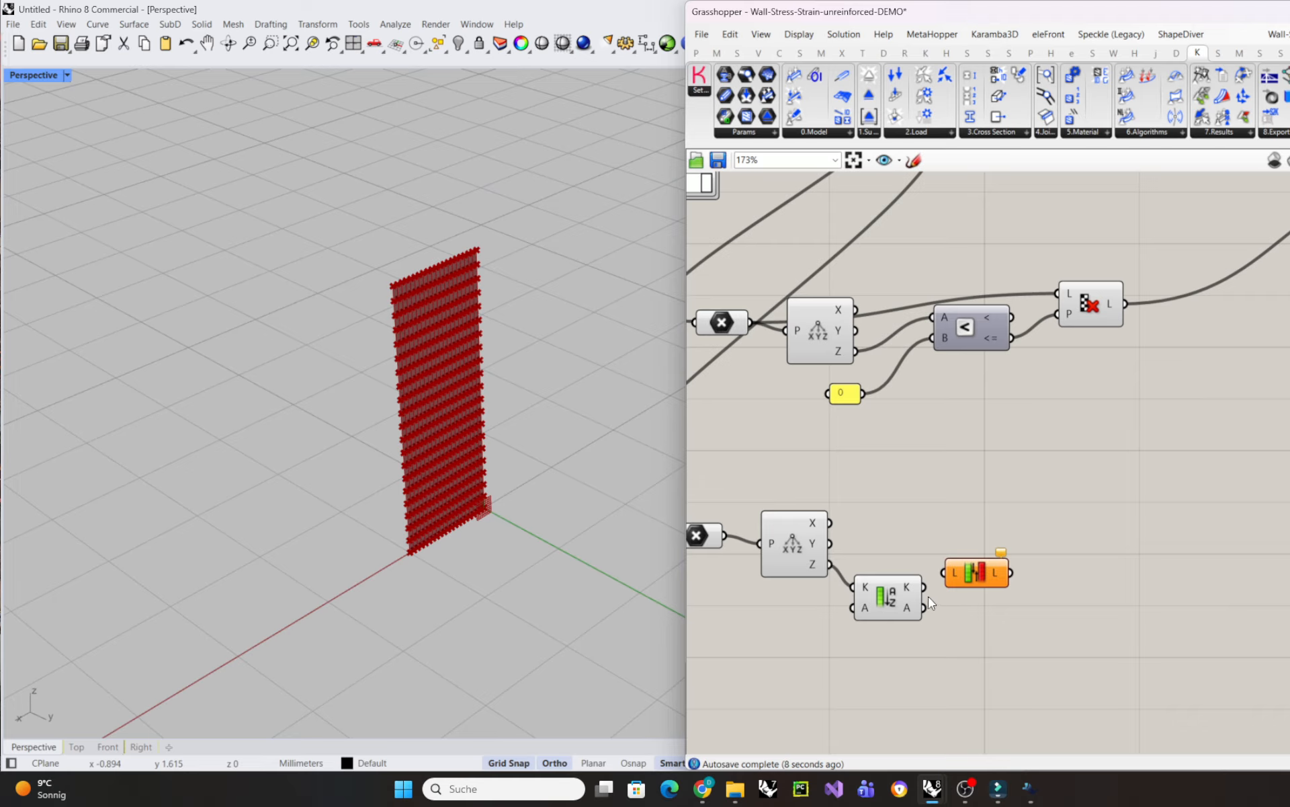
{"action": "left_click_drag", "start_coordinate": [925, 587], "coordinate": [997, 596]}
{"action": "mouse_move", "coordinate": [1020, 608]}
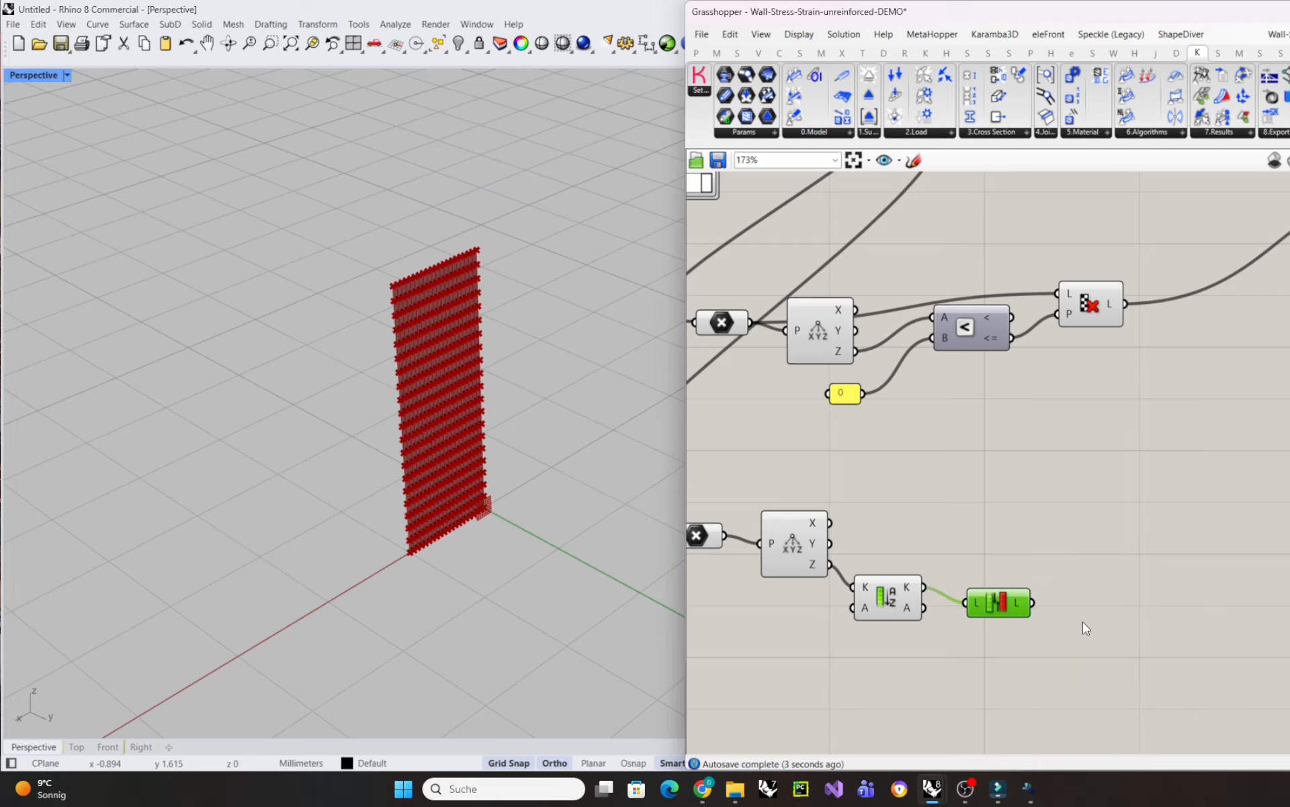
- Add a List Item component after Reverse List and connect the reversed Z values to its L input
{"action": "right_click_drag", "start_coordinate": [1083, 621], "coordinate": [868, 610]}
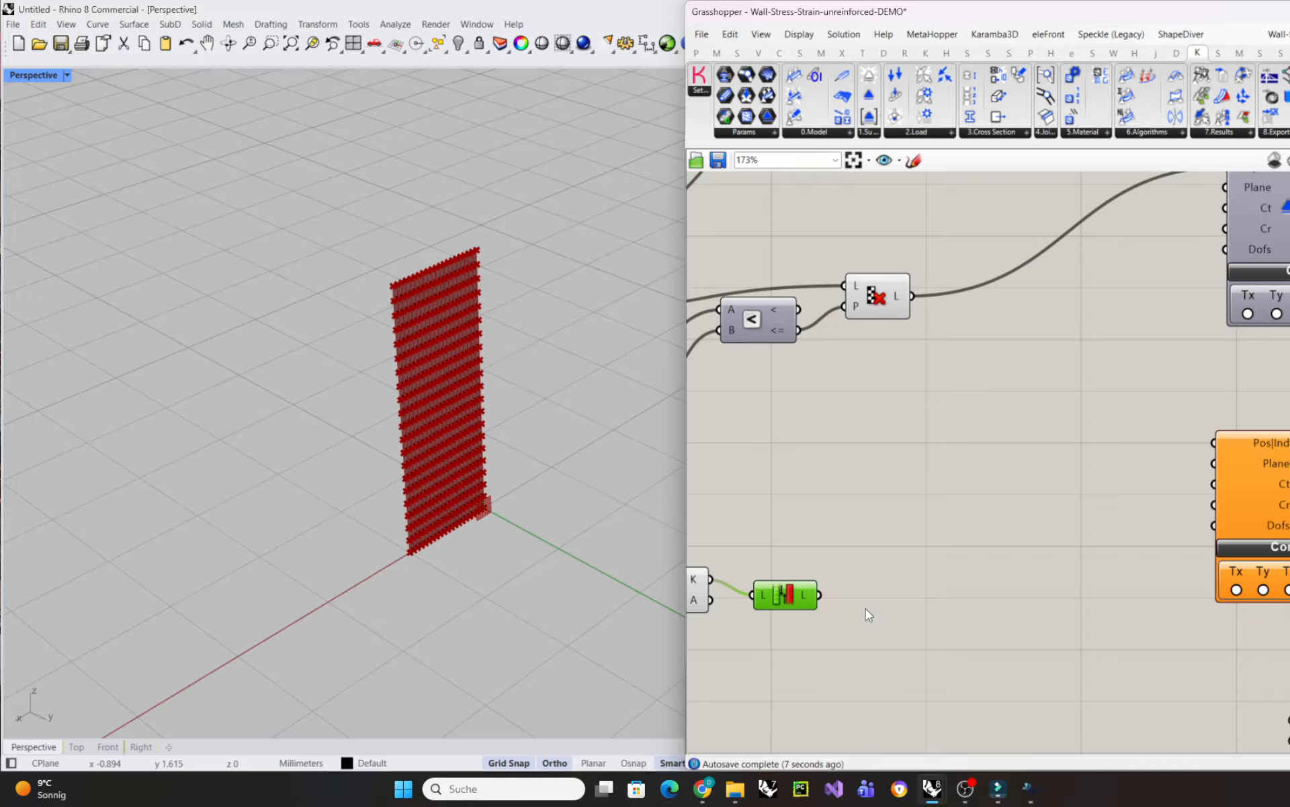
{"action": "right_click_drag", "start_coordinate": [866, 608], "coordinate": [828, 596]}
{"action": "double_click", "coordinate": [855, 590]}
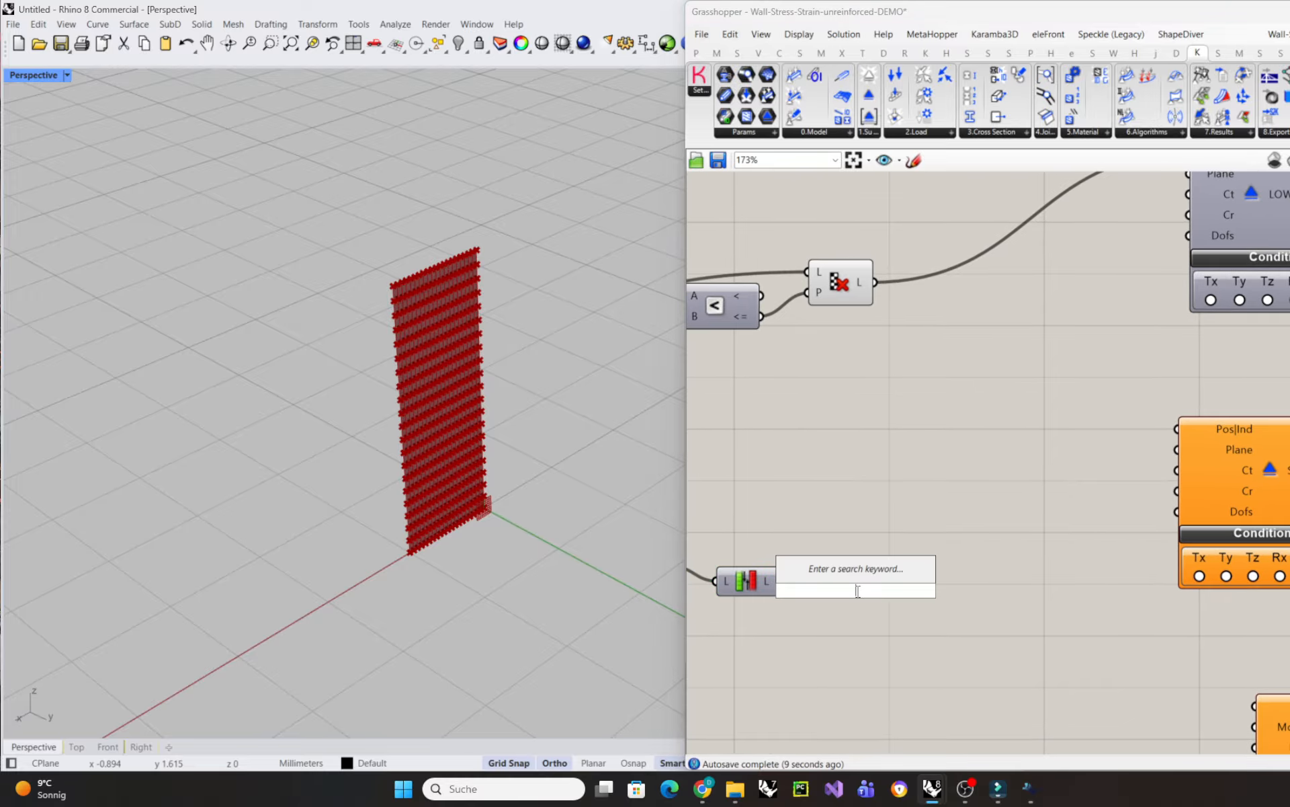
{"action": "type", "text": "list item"}
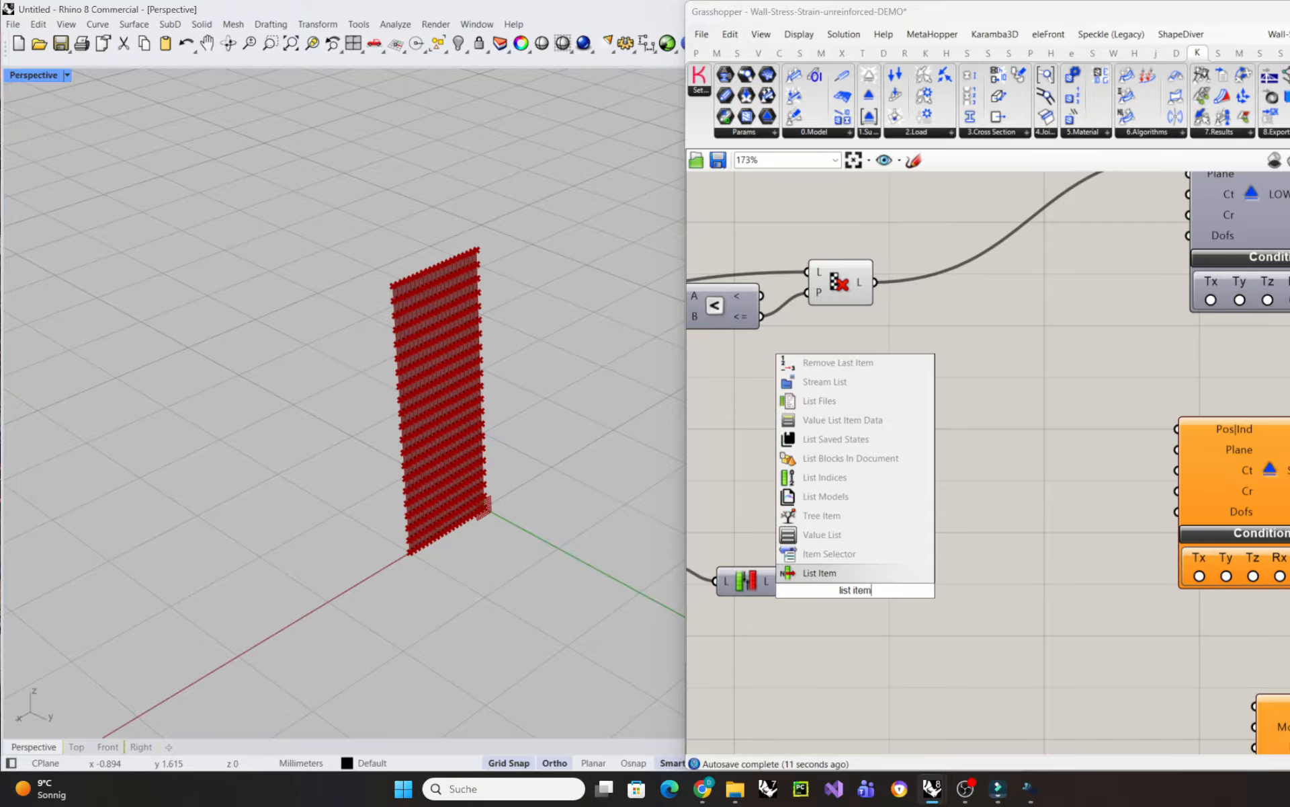
{"action": "key", "text": "Return"}
{"action": "left_click_drag", "start_coordinate": [782, 581], "coordinate": [871, 607]}
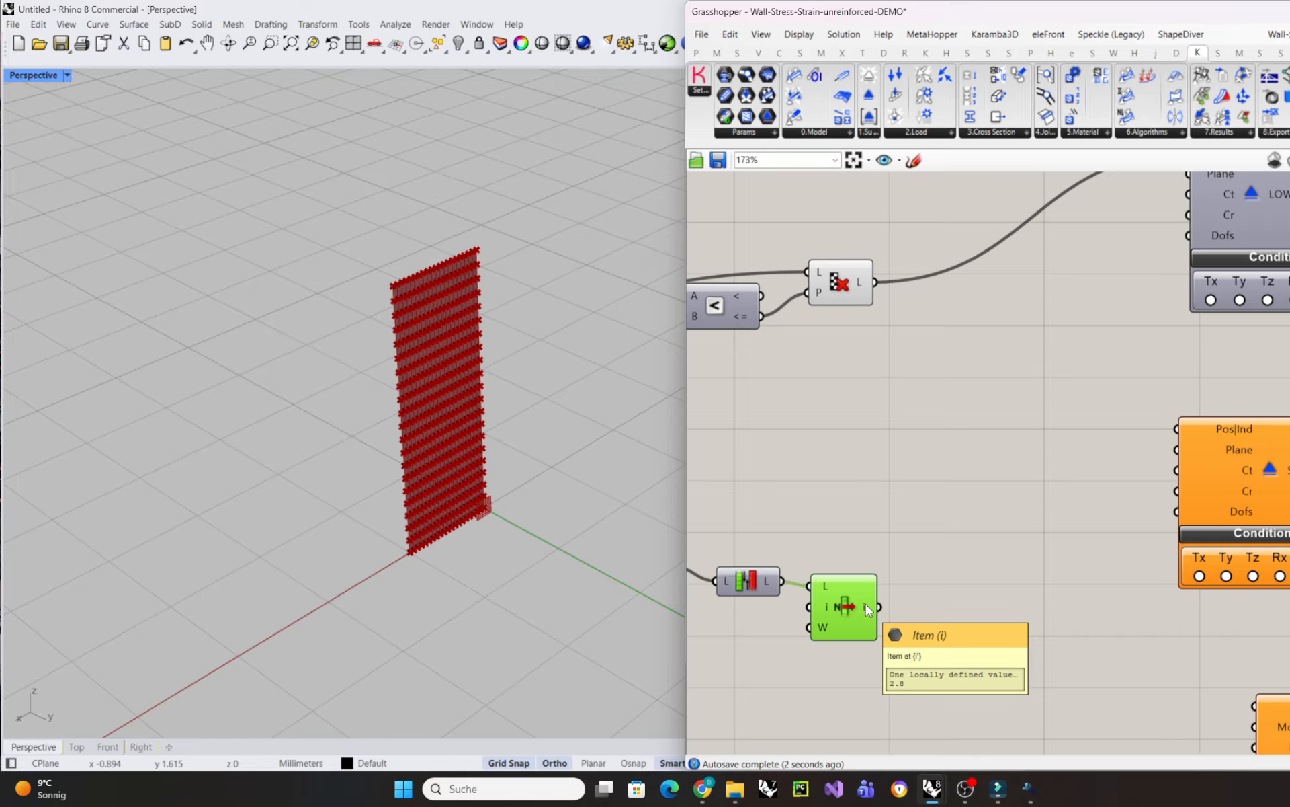
- Add a Larger Than component and connect the deconstructed Z values to input A and the List Item output to input B
{"action": "double_click", "coordinate": [916, 555]}
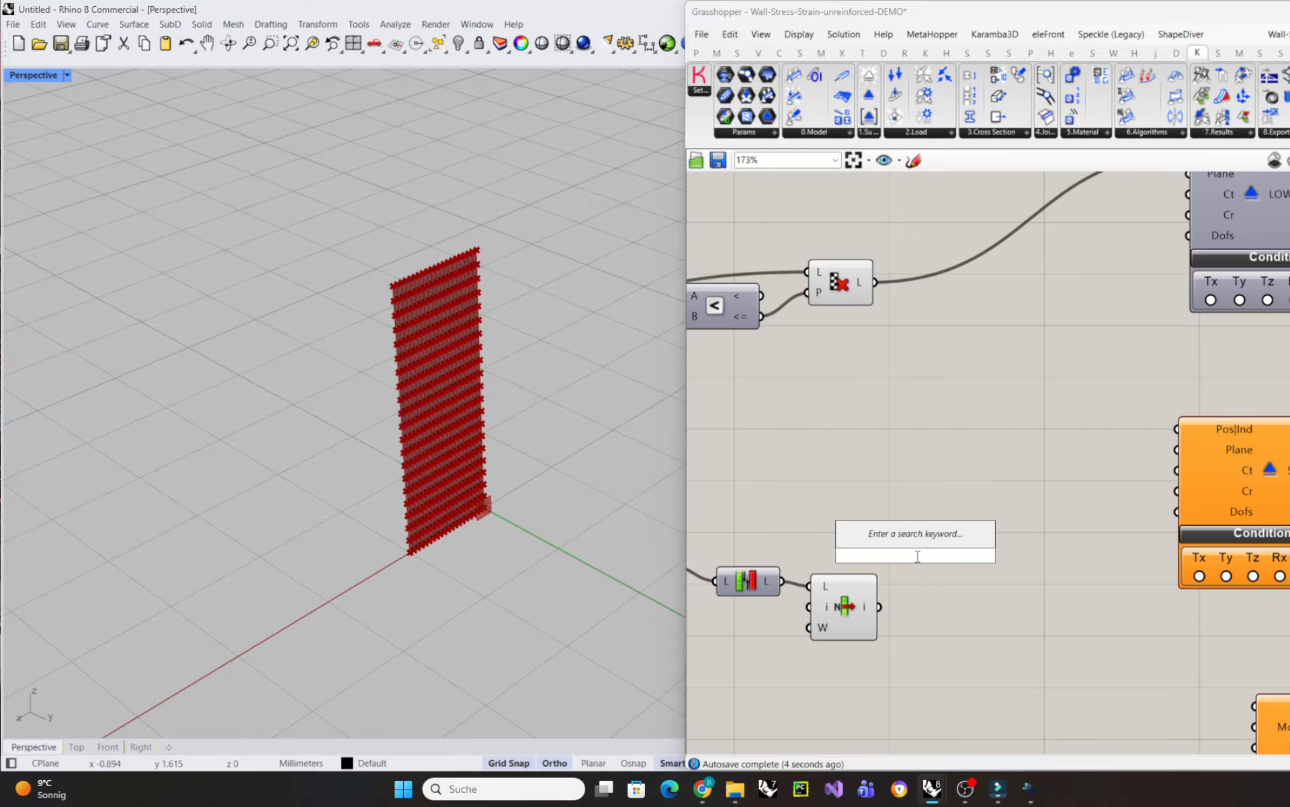
{"action": "type", "text": "larger"}
{"action": "key", "text": "Return"}
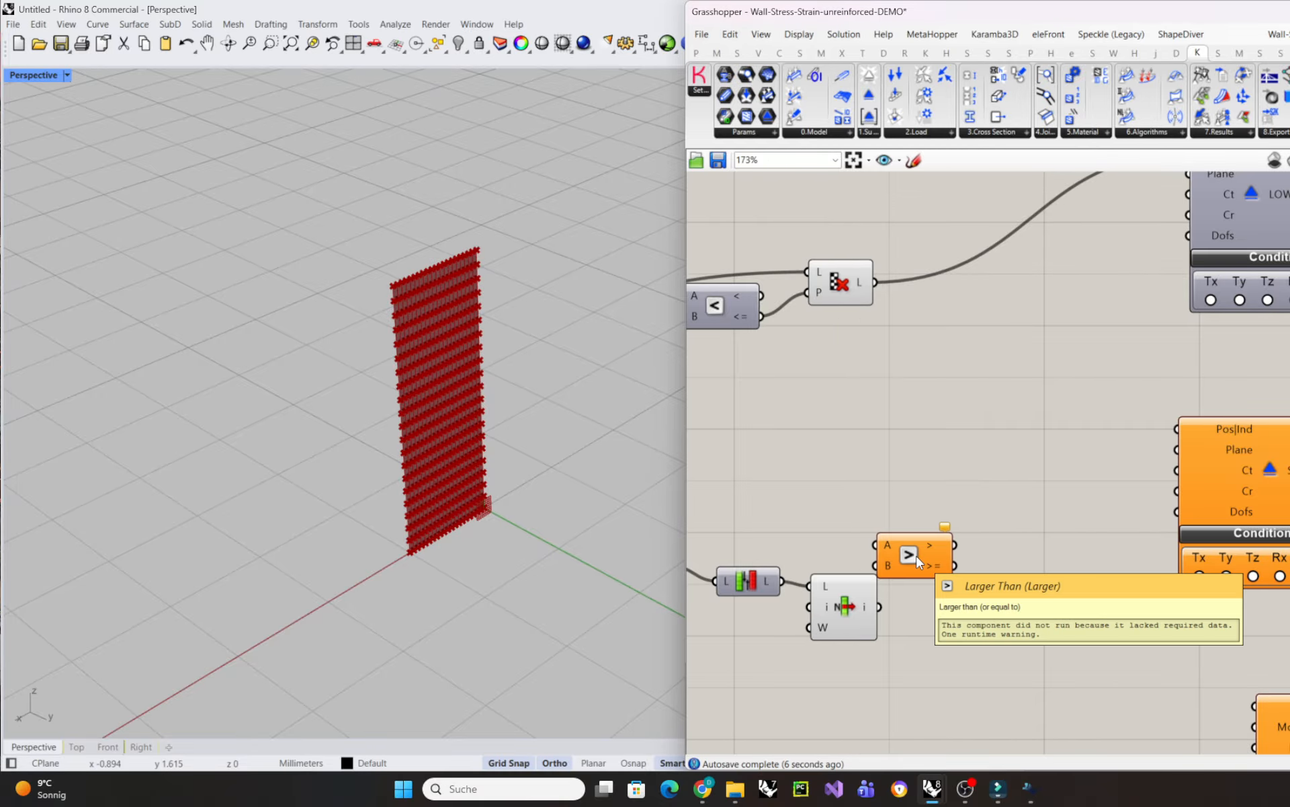
{"action": "left_click_drag", "start_coordinate": [911, 558], "coordinate": [973, 533]}
{"action": "left_click_drag", "start_coordinate": [879, 606], "coordinate": [929, 538]}
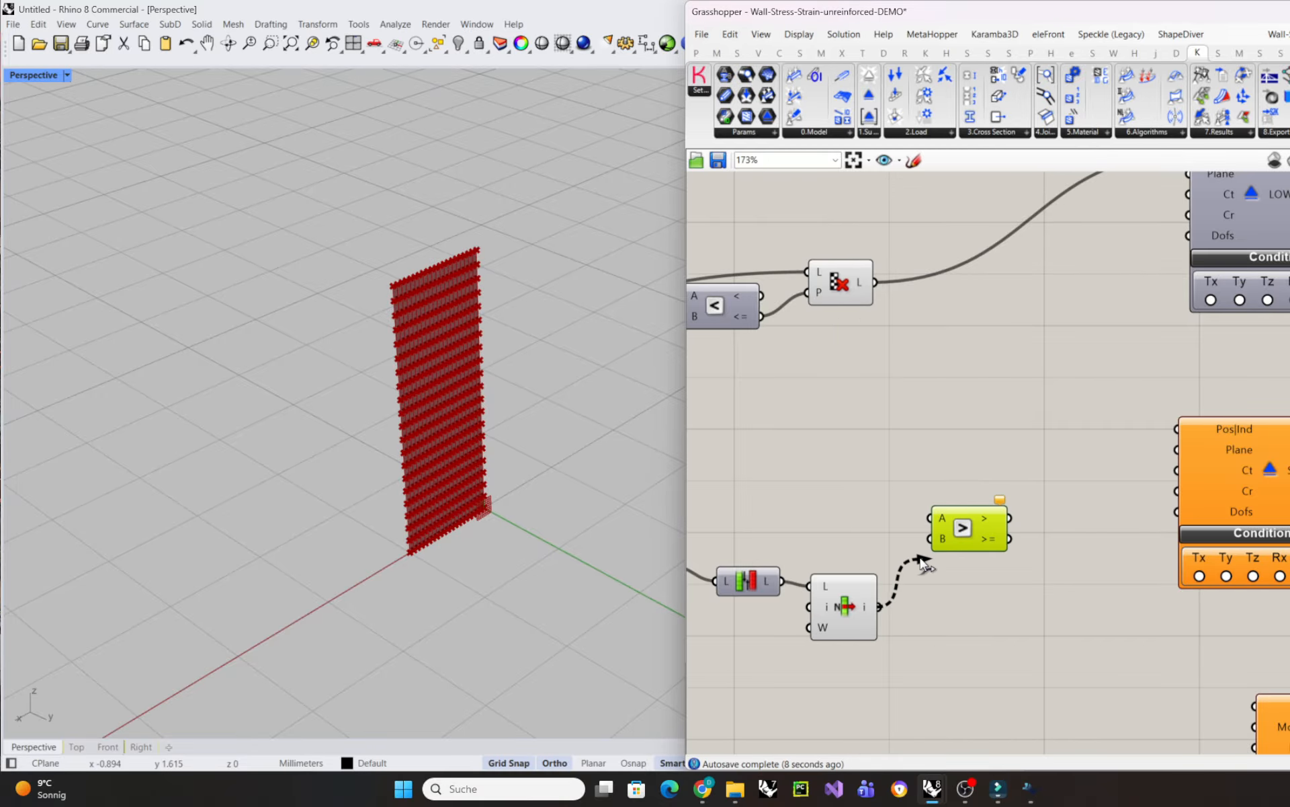
{"action": "scroll", "coordinate": [954, 551], "scroll_direction": "down", "scroll_amount": 3}
{"action": "right_click_drag", "start_coordinate": [830, 519], "coordinate": [849, 520]}
{"action": "mouse_move", "coordinate": [772, 555]}
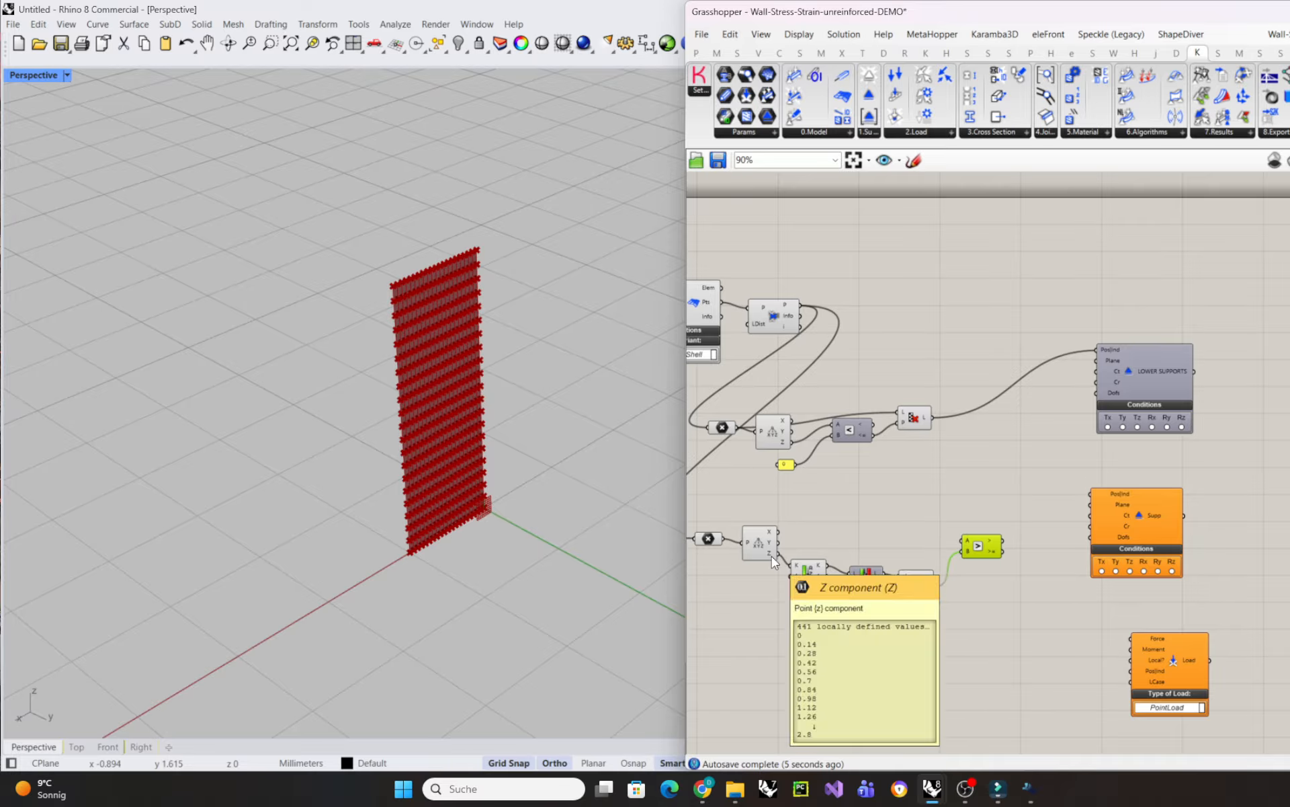
{"action": "left_click_drag", "start_coordinate": [777, 553], "coordinate": [959, 556]}
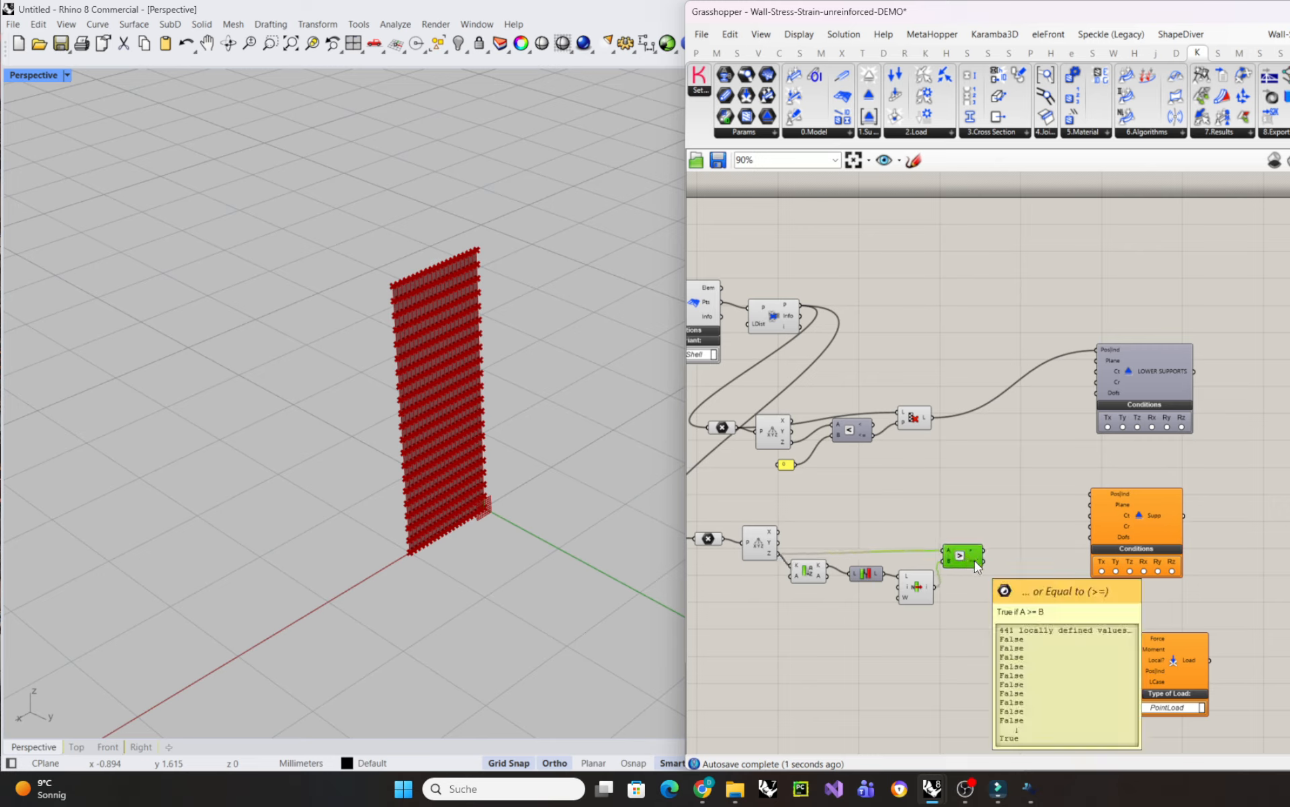
- Add a Cull Pattern component before the second Support, with the duplicated points as its list and the >= result as its pattern
{"action": "left_click_drag", "start_coordinate": [1117, 523], "coordinate": [1141, 520]}
{"action": "double_click", "coordinate": [1043, 524]}
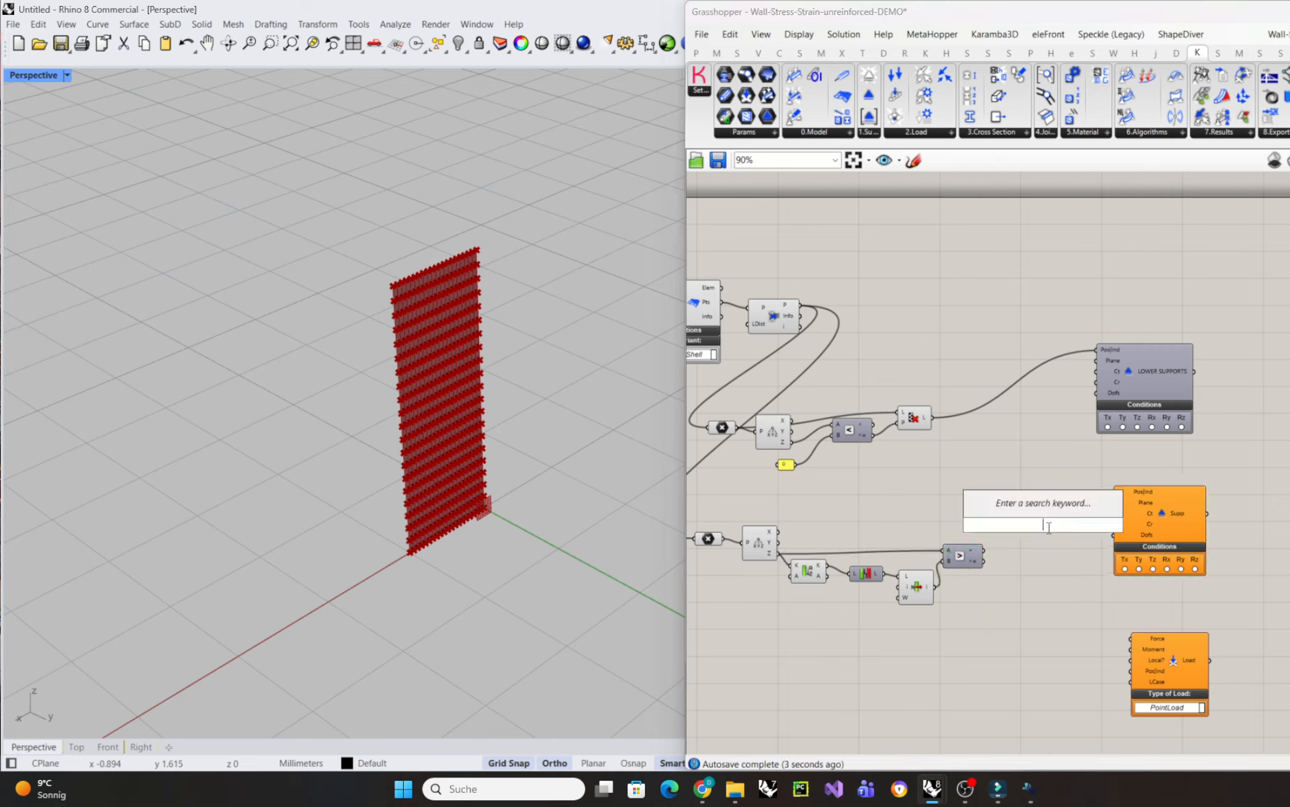
{"action": "type", "text": "cull pattern"}
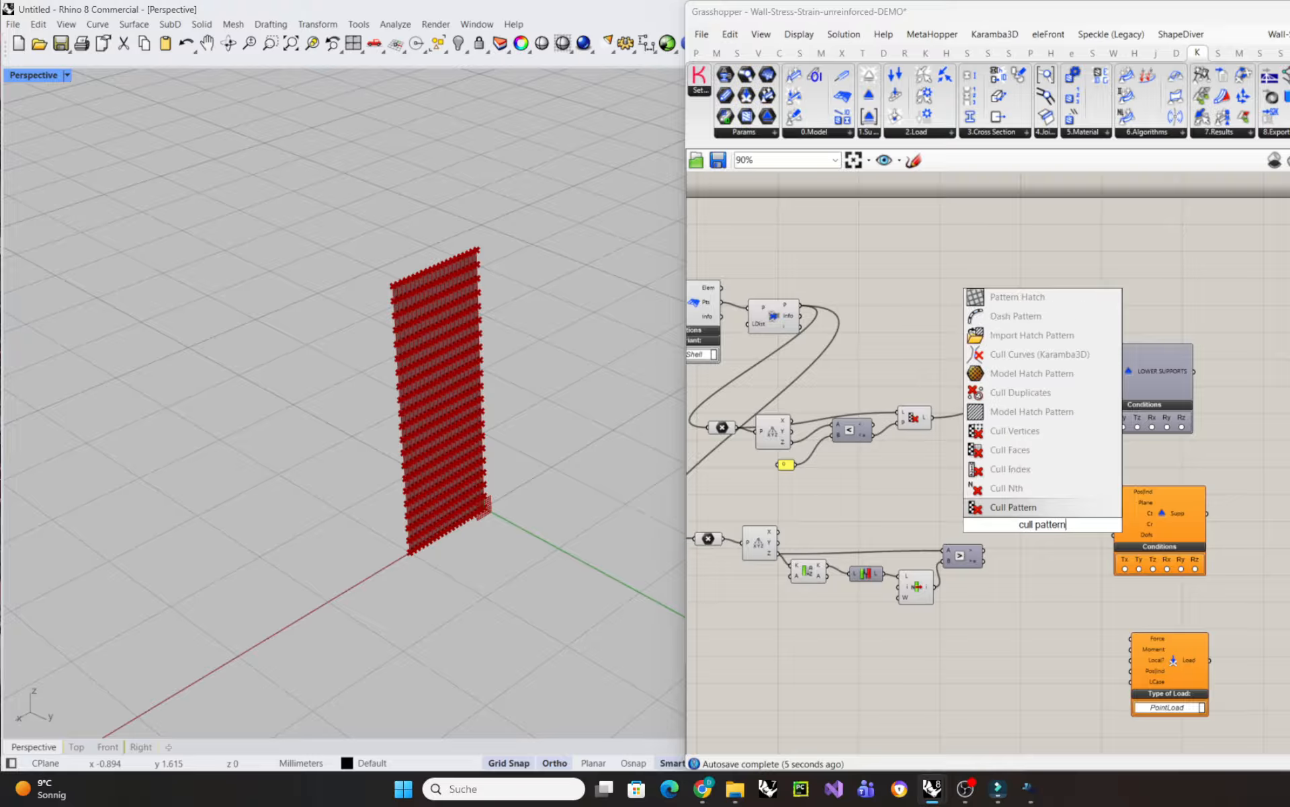
{"action": "key", "text": "Return"}
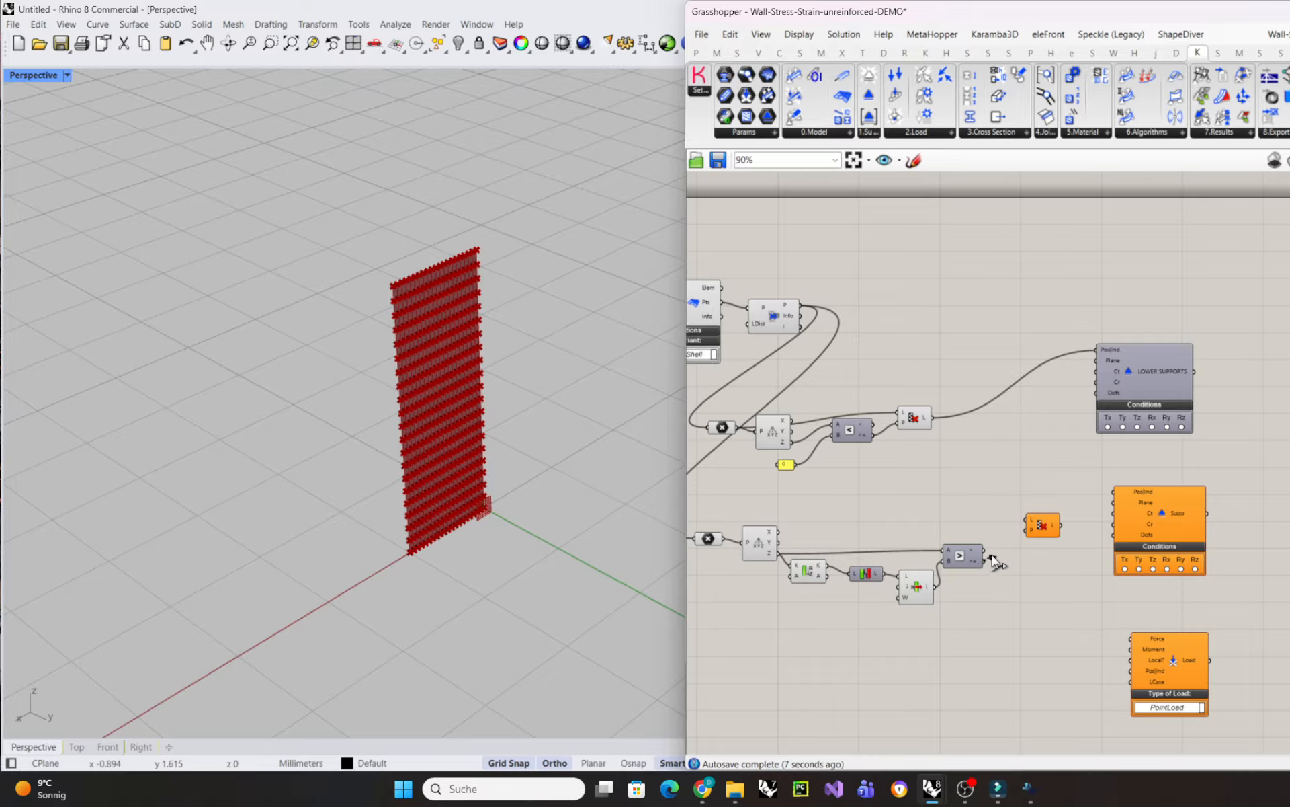
{"action": "left_click_drag", "start_coordinate": [992, 557], "coordinate": [1025, 524]}
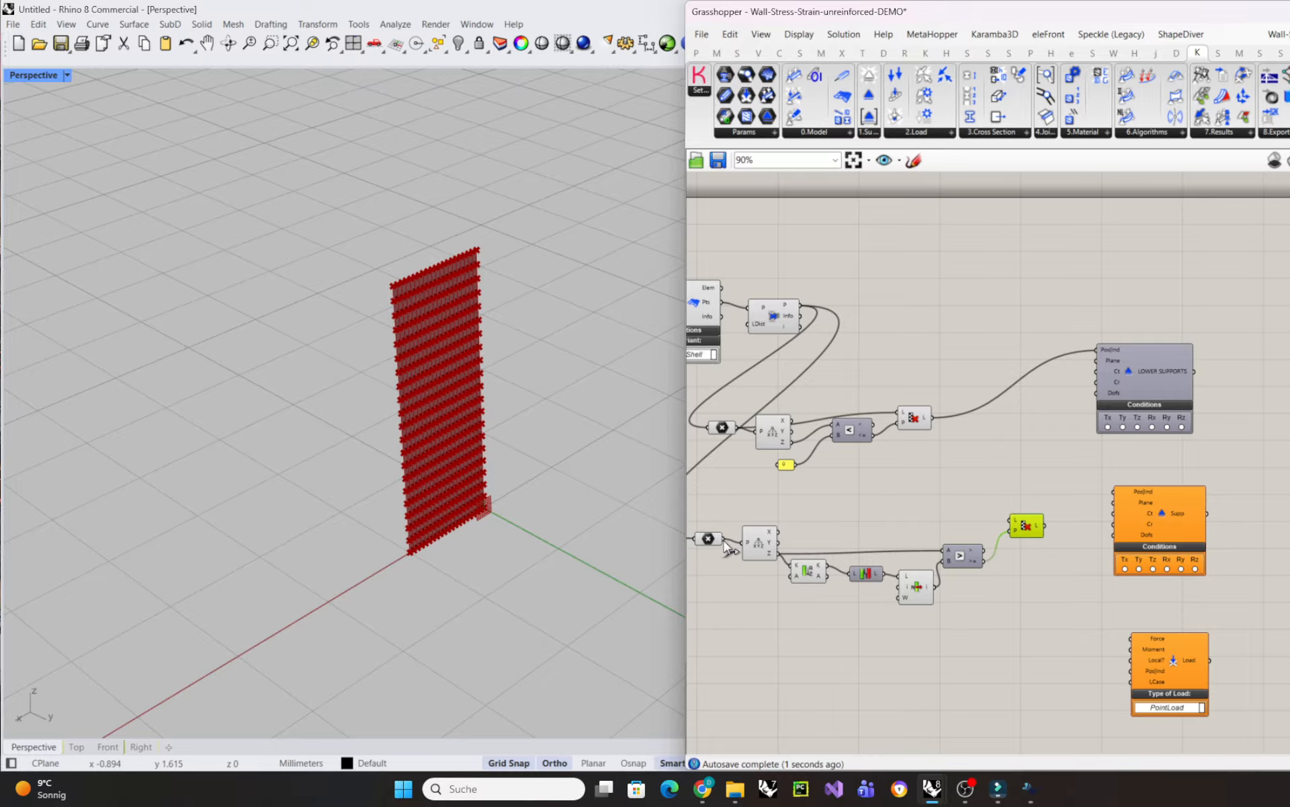
{"action": "left_click_drag", "start_coordinate": [724, 540], "coordinate": [1033, 541]}
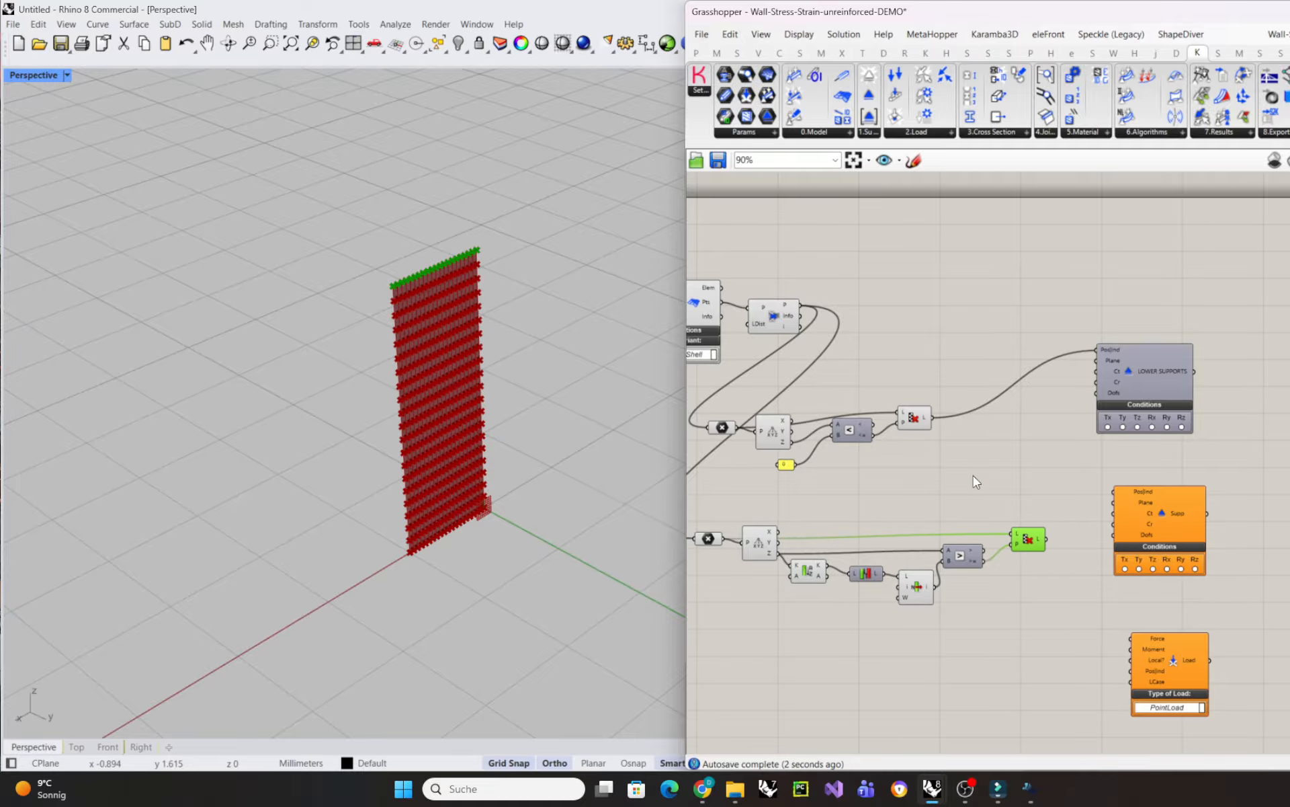
- Connect the culled top points to the second Support component's Pos|Ind input and rename its output to UPPER SUPPORTS
{"action": "right_click_drag", "start_coordinate": [992, 471], "coordinate": [947, 465]}
{"action": "left_click_drag", "start_coordinate": [1001, 533], "coordinate": [1103, 529]}
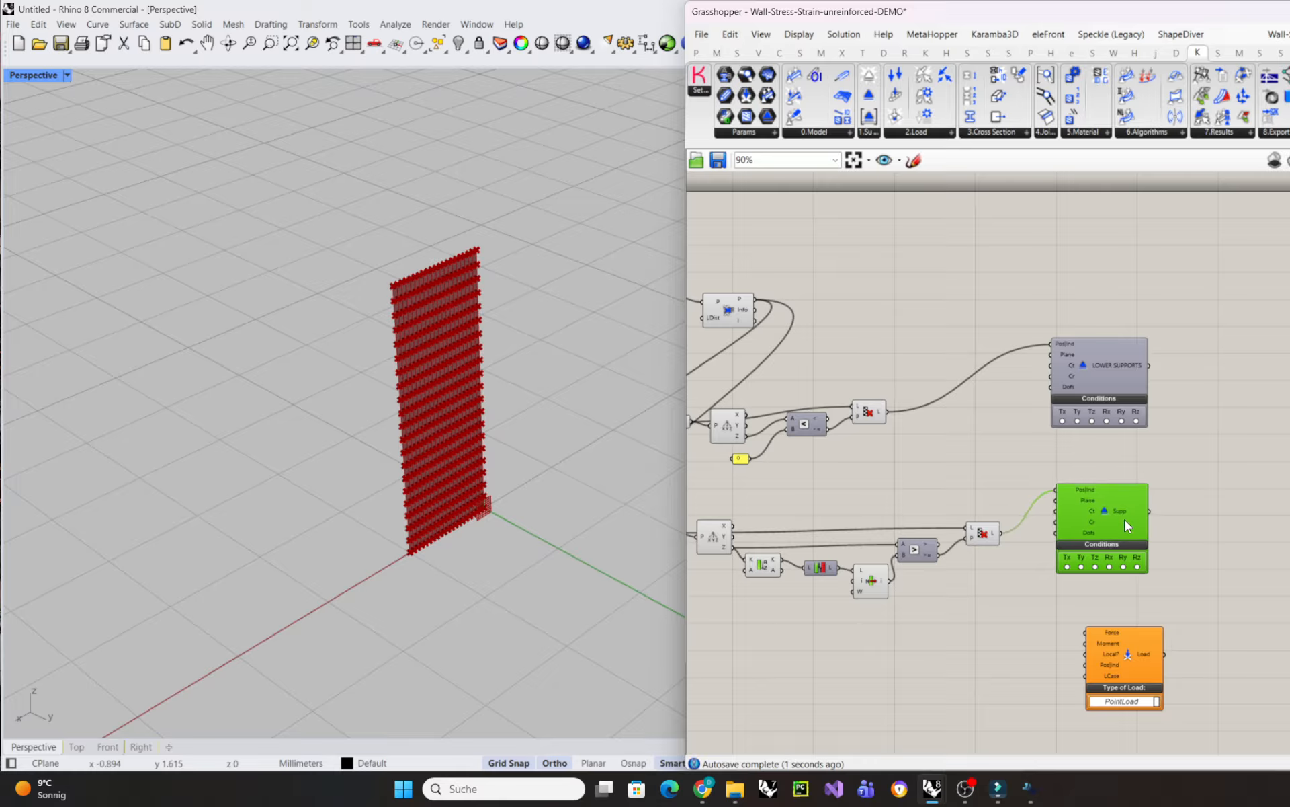
{"action": "right_click", "coordinate": [1123, 511]}
{"action": "type", "text": "UP"}
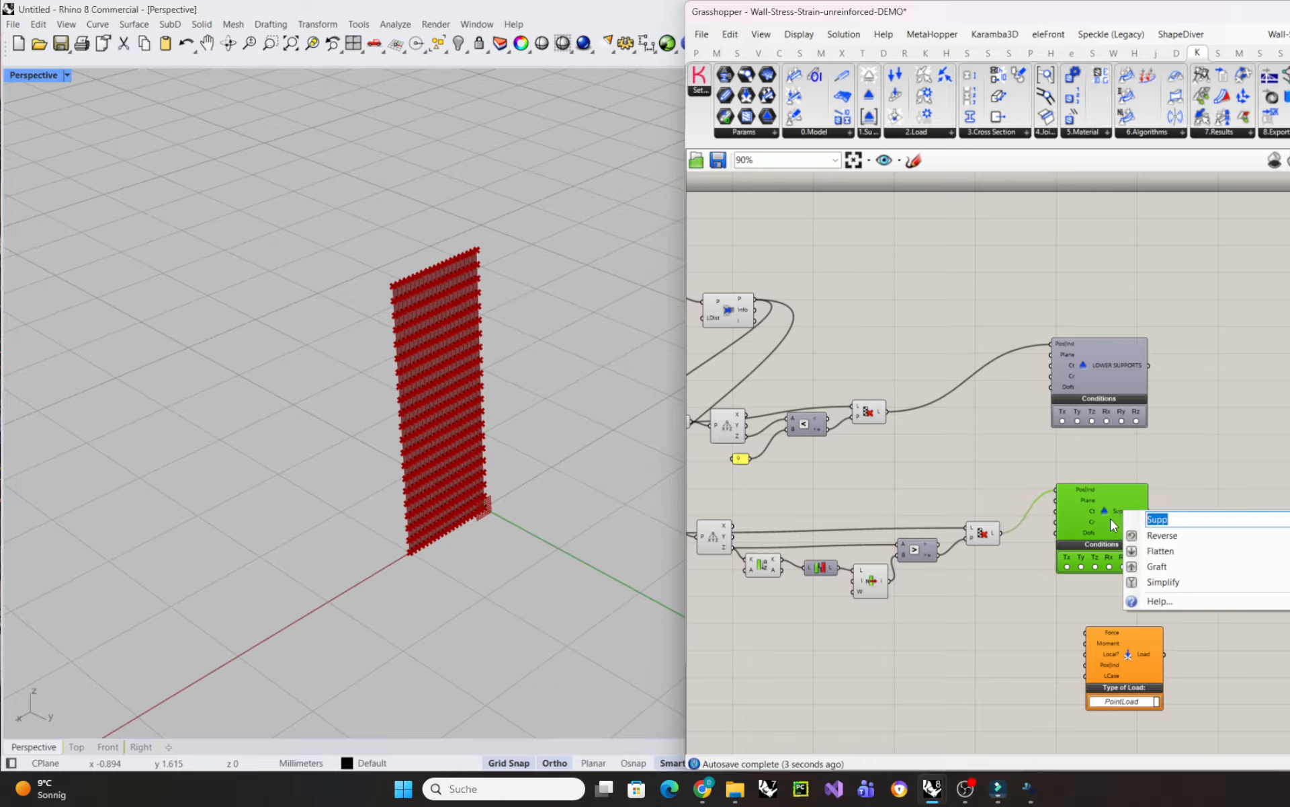
{"action": "type", "text": "PER SUPPORTS"}
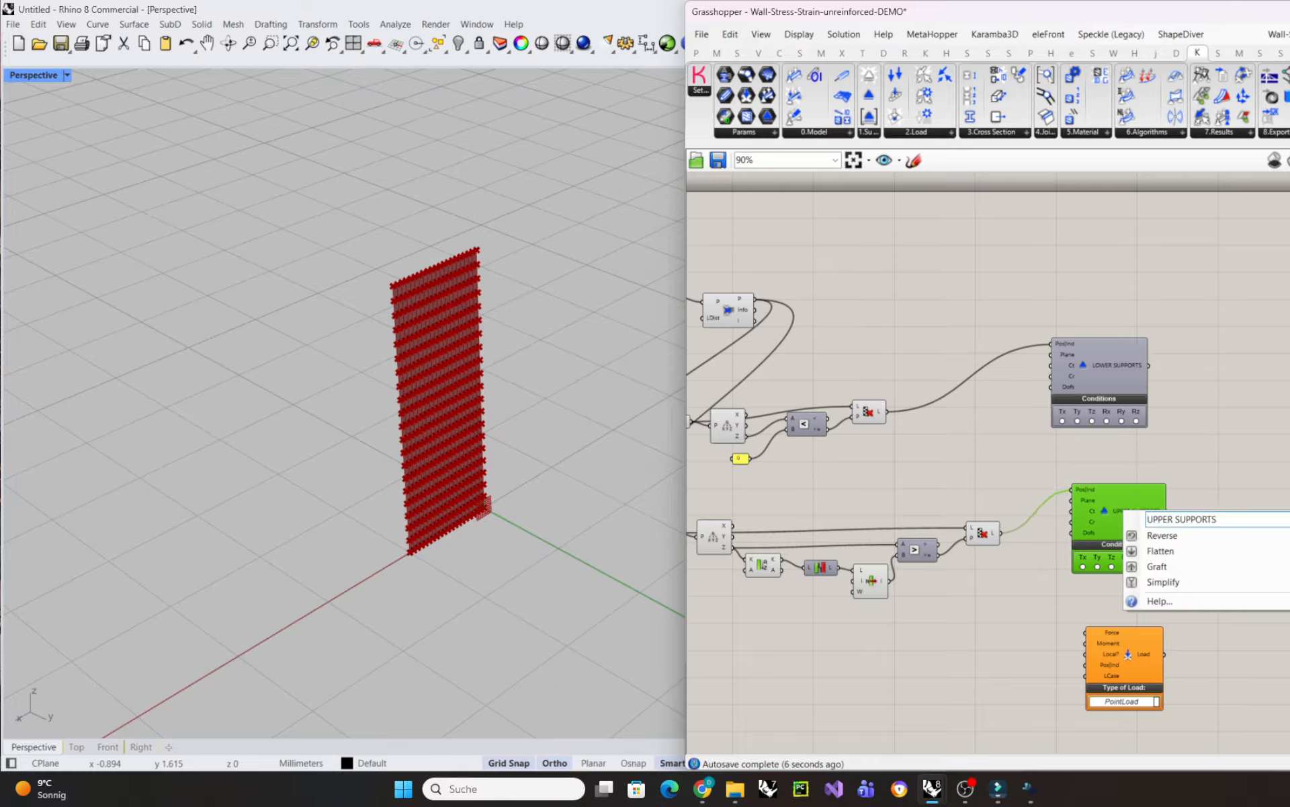
{"action": "key", "text": "Return"}
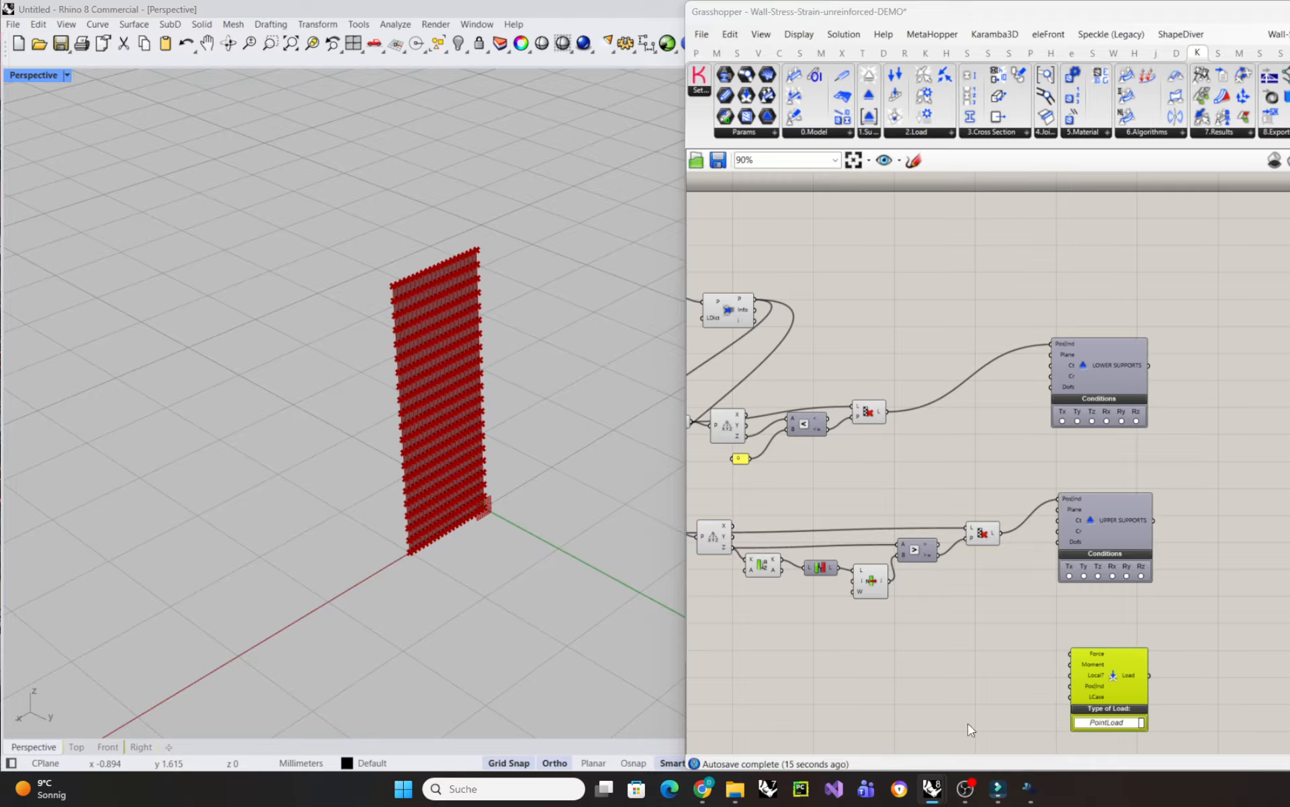
{"action": "scroll", "coordinate": [1203, 631], "scroll_direction": "down", "scroll_amount": 3}
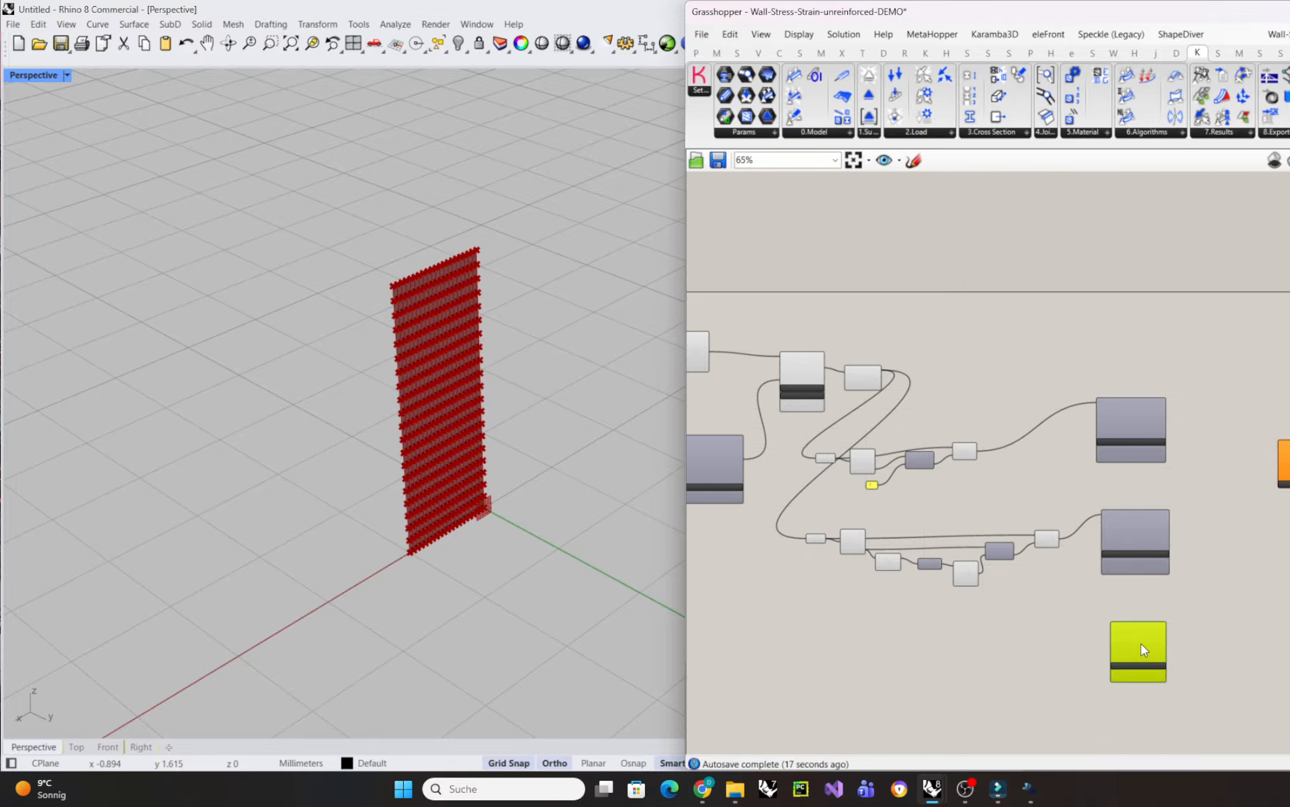
{"action": "scroll", "coordinate": [1051, 611], "scroll_direction": "up", "scroll_amount": 3}
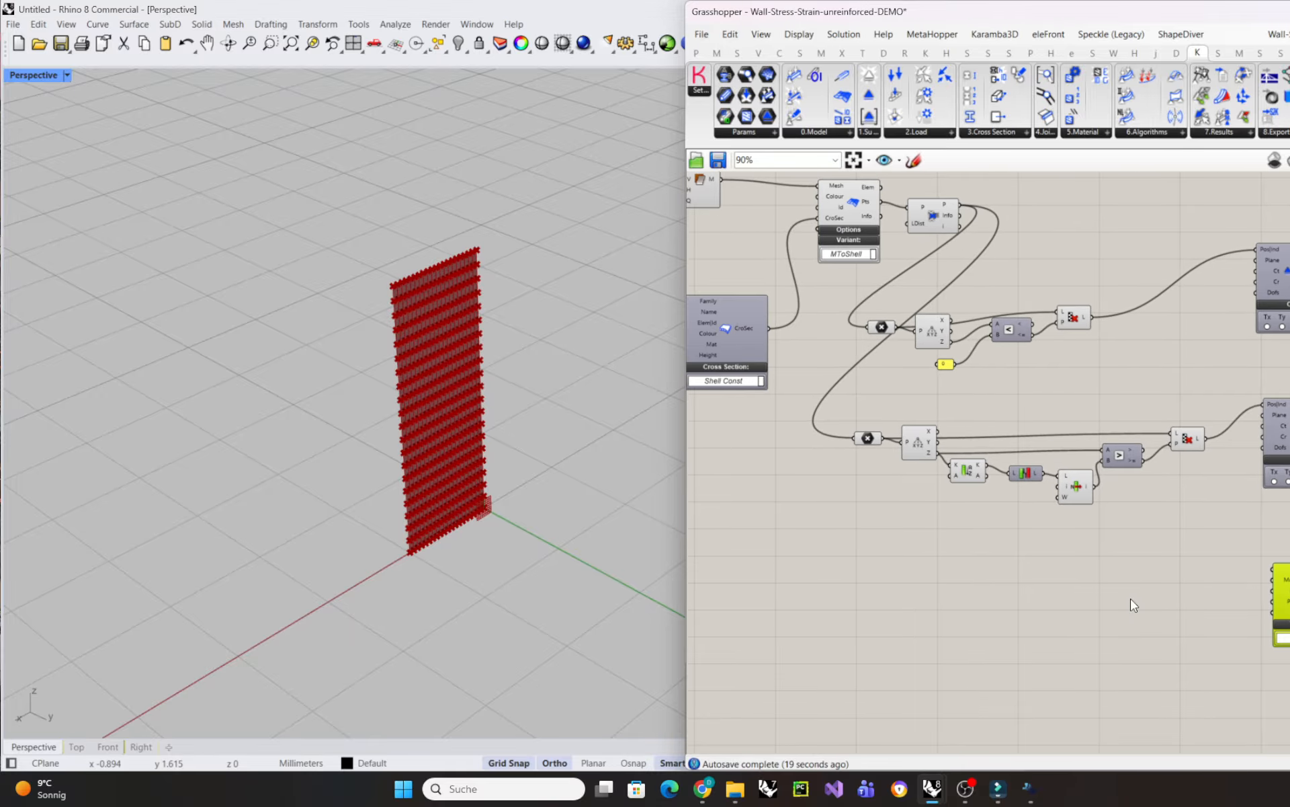
{"action": "scroll", "coordinate": [495, 251], "scroll_direction": "up", "scroll_amount": 5}
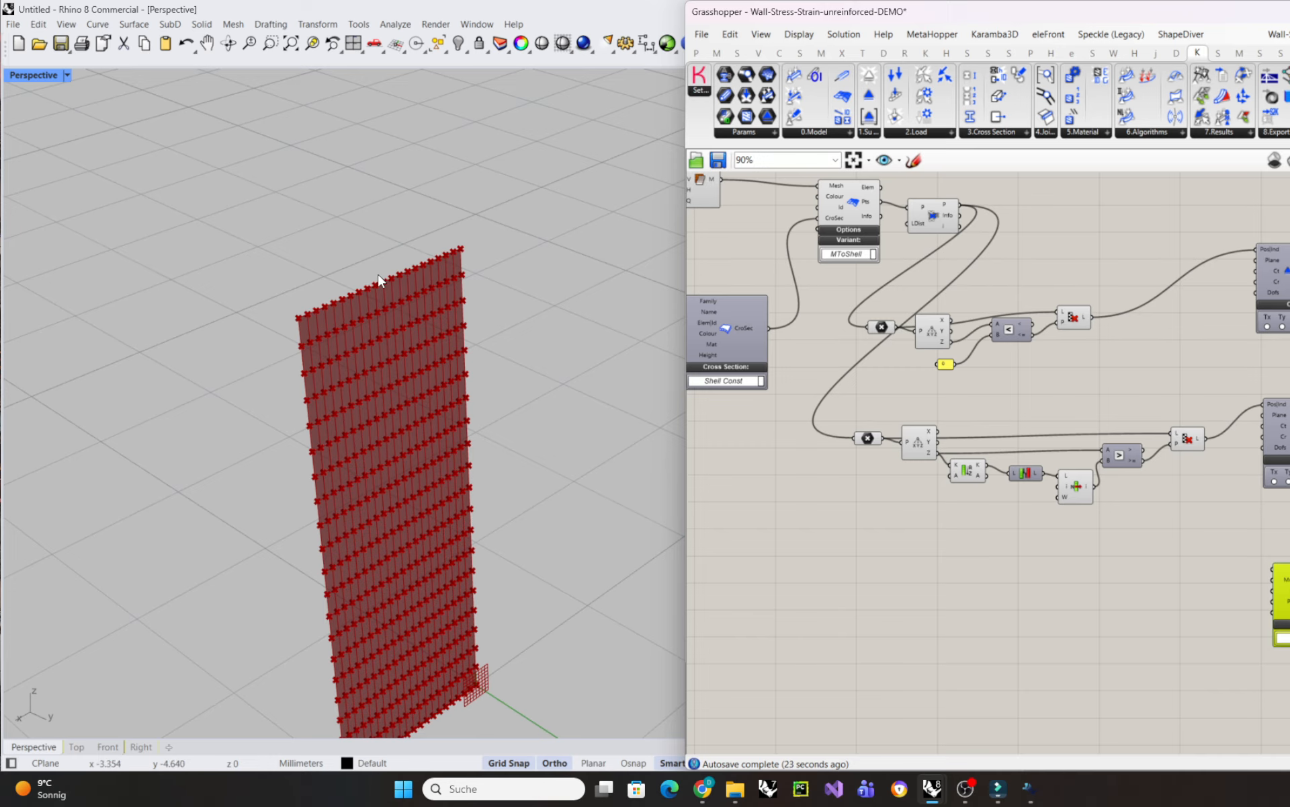
{"action": "scroll", "coordinate": [384, 279], "scroll_direction": "up", "scroll_amount": 3}
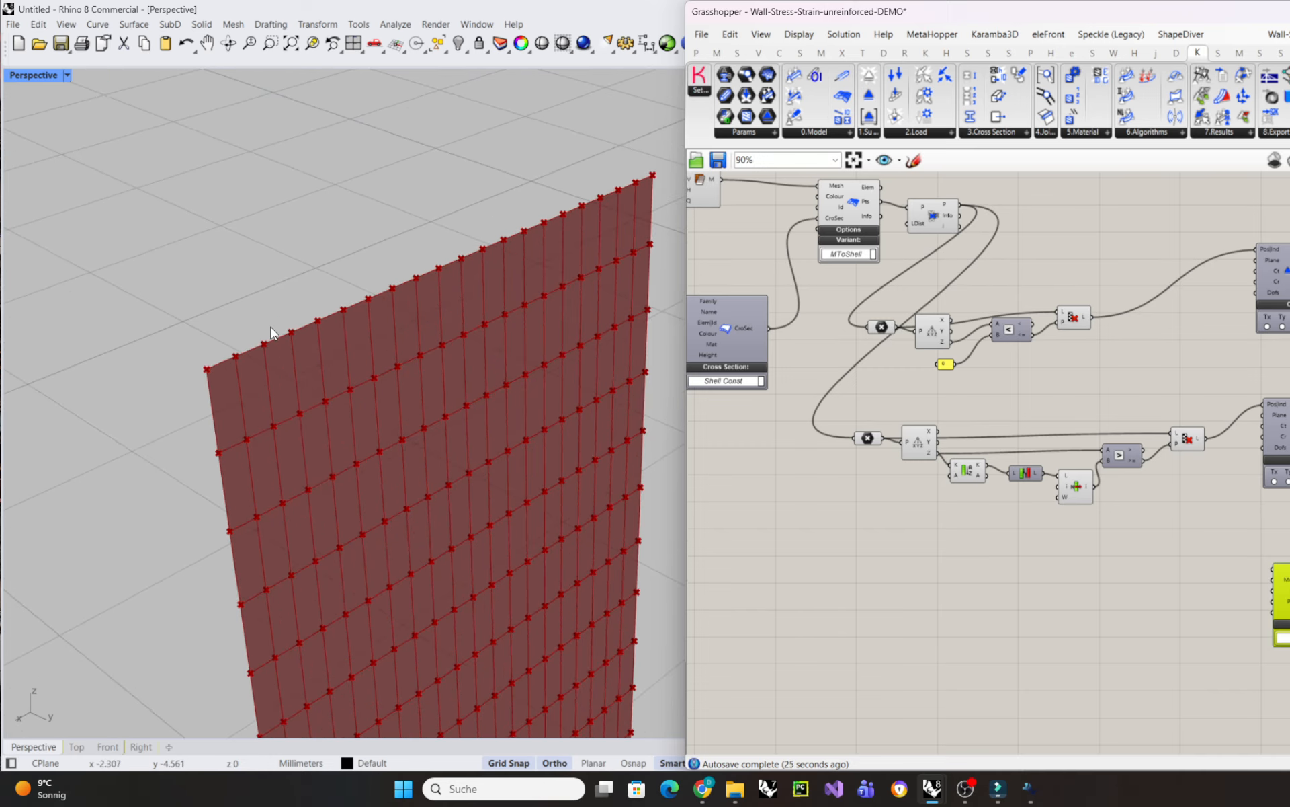
{"action": "scroll", "coordinate": [295, 283], "scroll_direction": "down", "scroll_amount": 2}
{"action": "scroll", "coordinate": [295, 282], "scroll_direction": "down", "scroll_amount": 2}
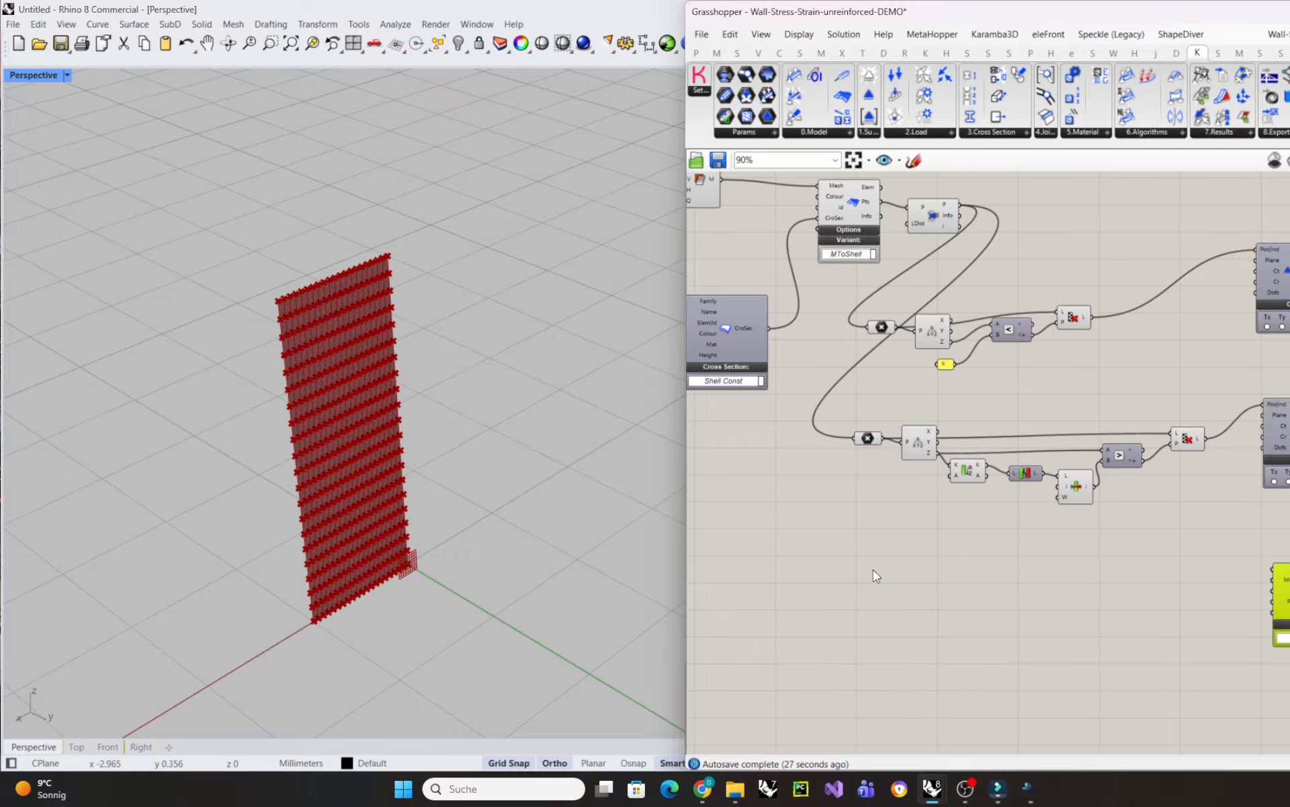
- Add a Unit Z component in the free area below the upper-support branch
{"action": "right_click_drag", "start_coordinate": [892, 569], "coordinate": [964, 561]}
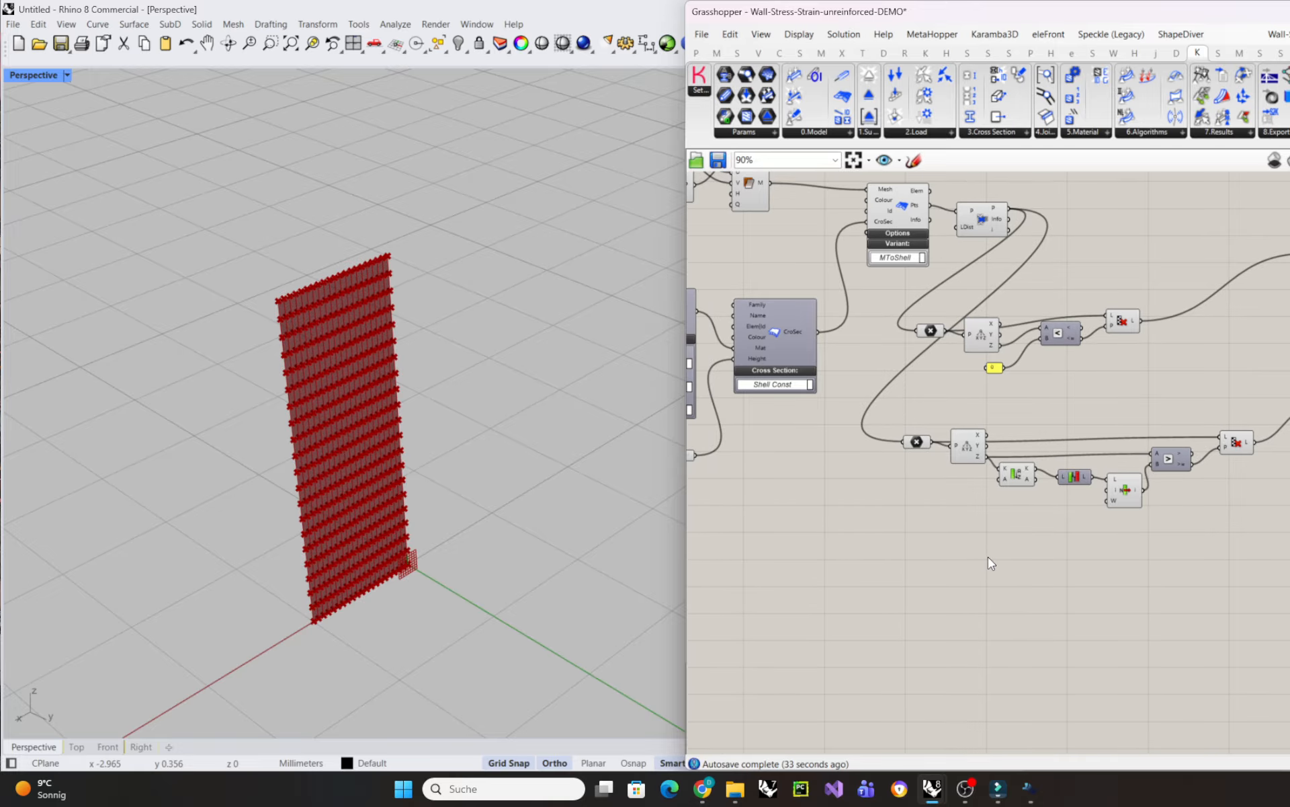
{"action": "double_click", "coordinate": [1043, 566]}
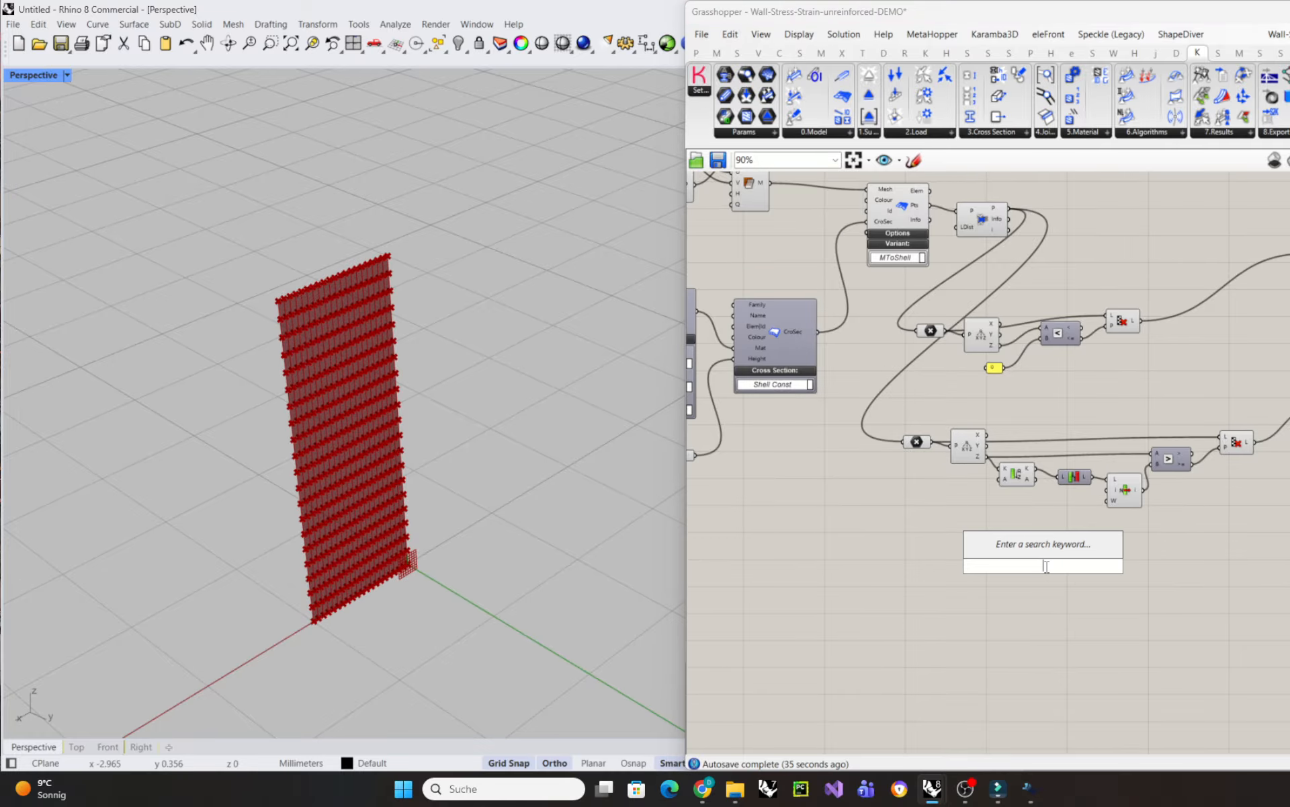
{"action": "type", "text": "unit"}
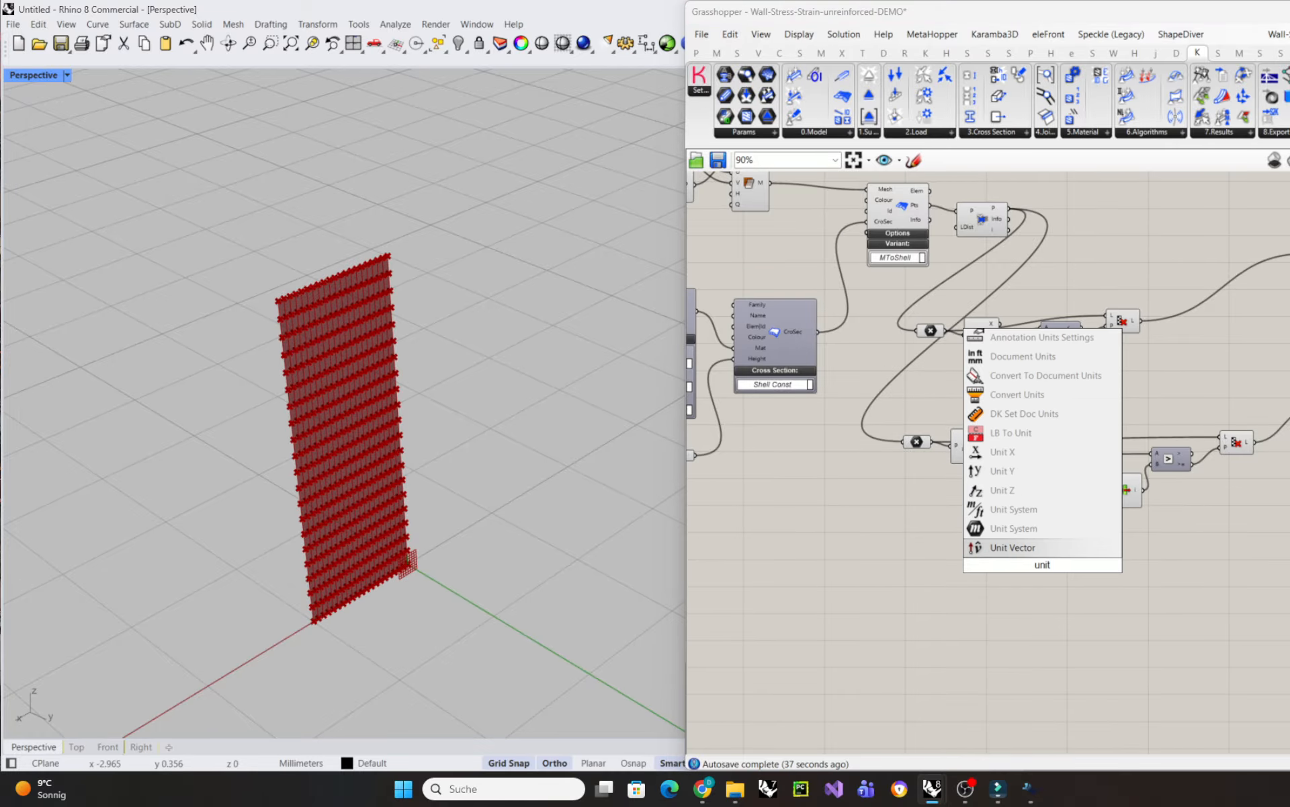
{"action": "left_click", "coordinate": [1008, 490]}
{"action": "left_click_drag", "start_coordinate": [1042, 571], "coordinate": [1102, 581]}
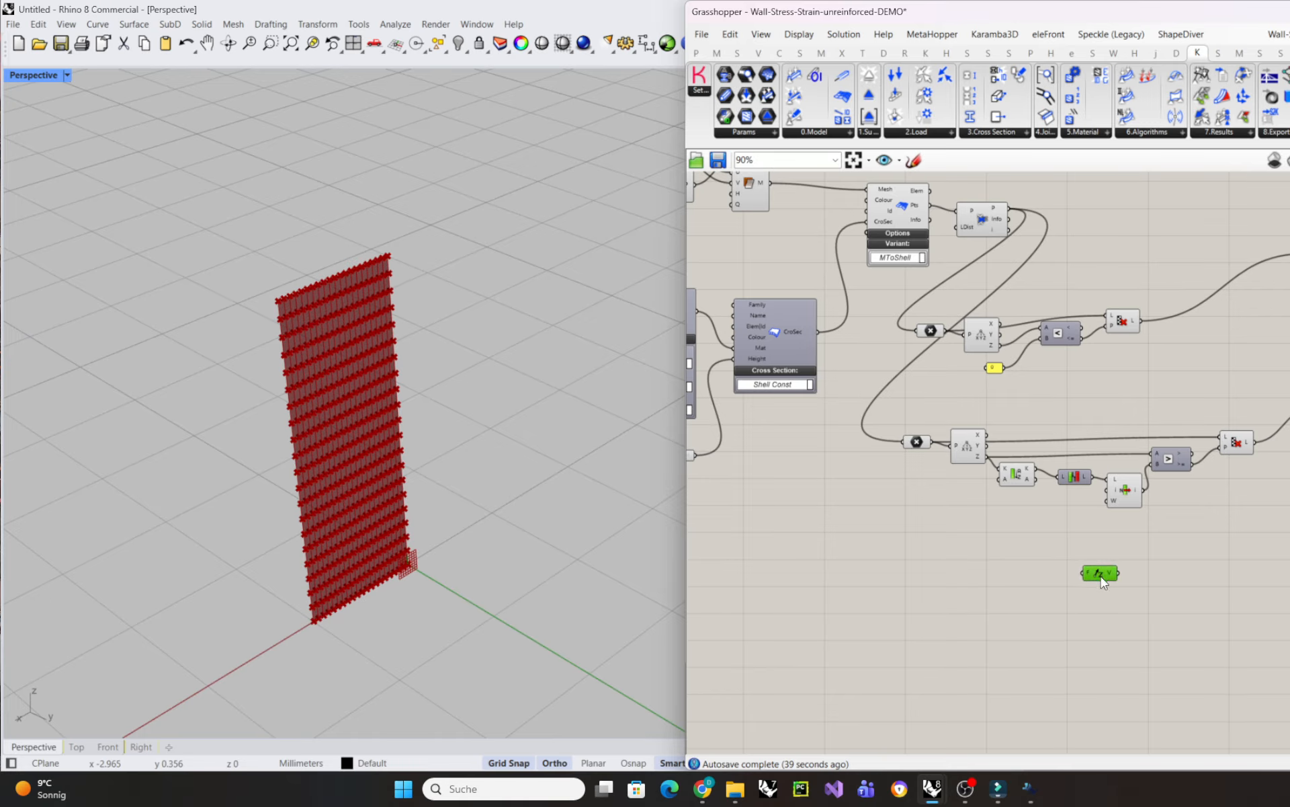
- Add a Negative component beside Unit Z, feed it the Unit Z vector, and align the two components
{"action": "double_click", "coordinate": [1155, 590]}
{"action": "type", "text": "negat"}
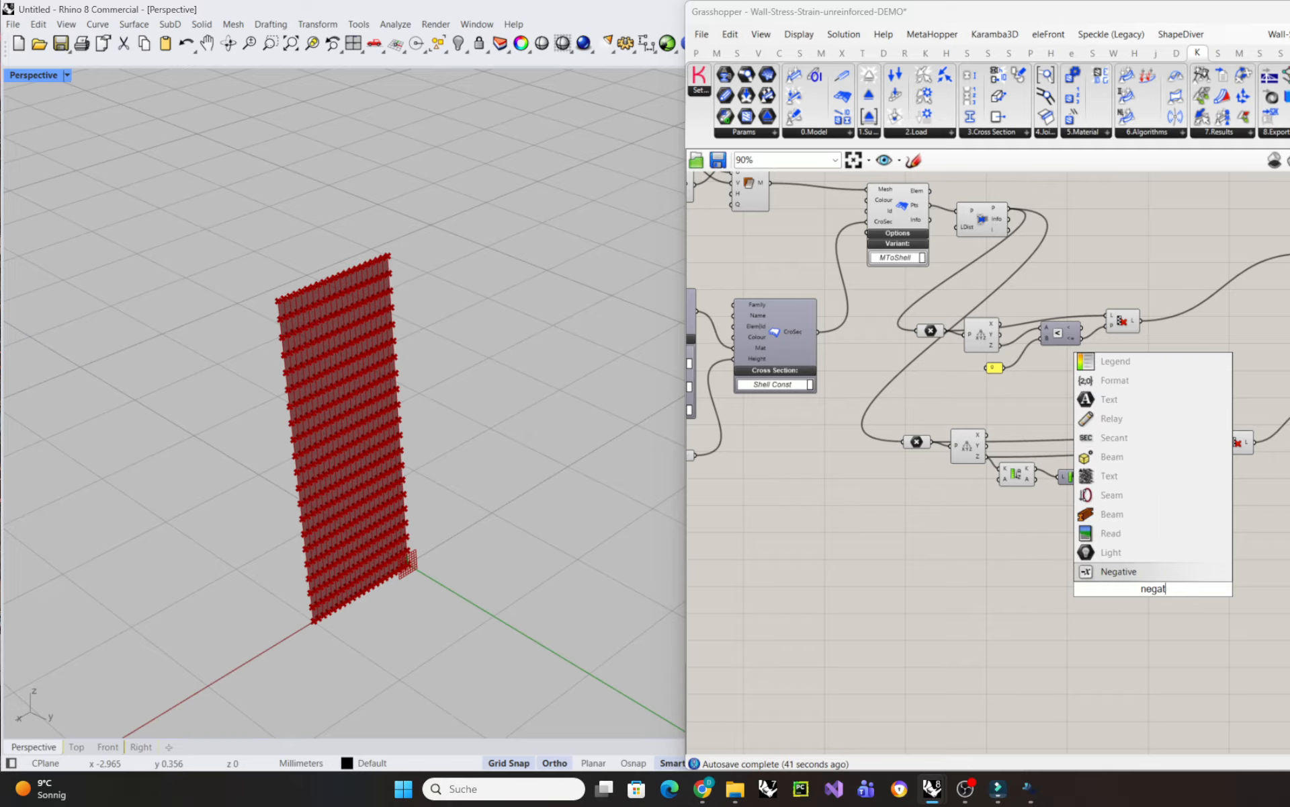
{"action": "type", "text": "ive"}
{"action": "key", "text": "Return"}
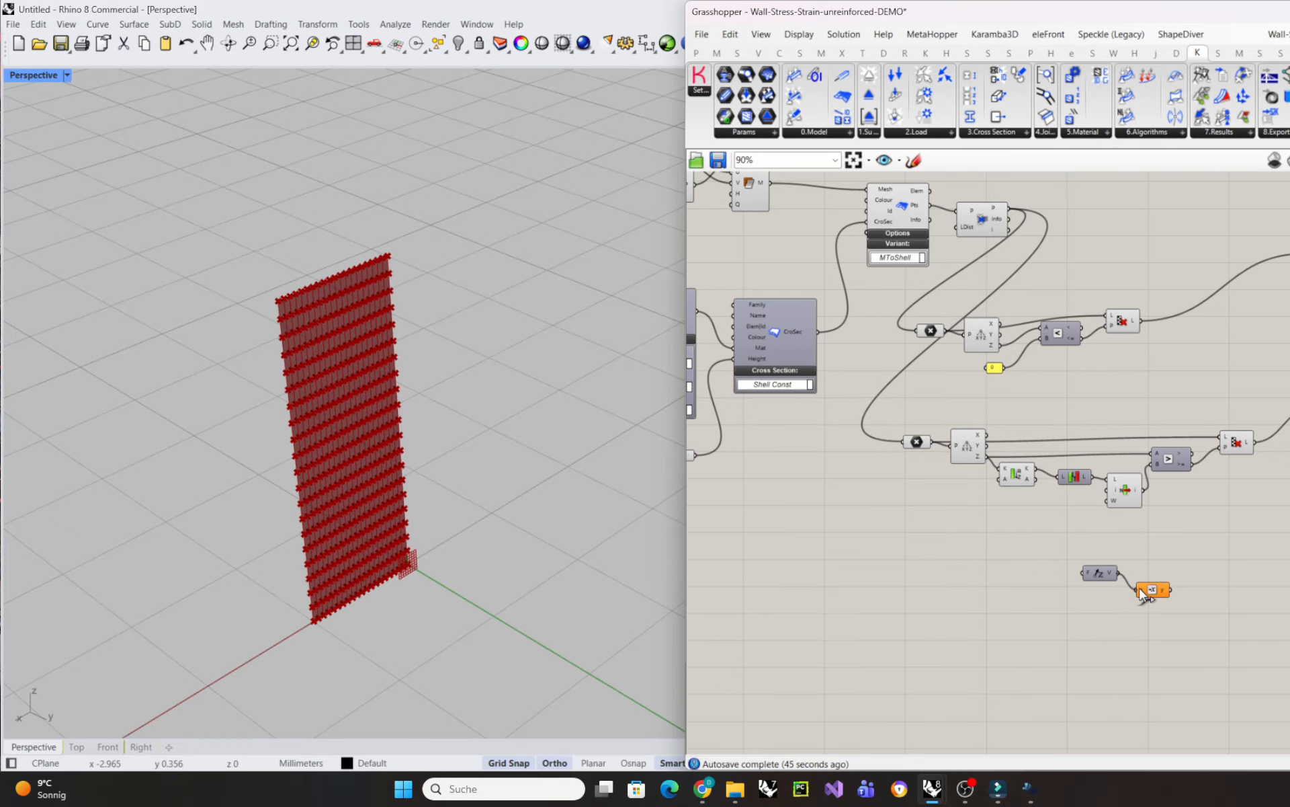
{"action": "left_click_drag", "start_coordinate": [1140, 593], "coordinate": [1109, 591]}
- Add a number slider with the value 350 ahead of Unit Z and name it gd+qd
{"action": "double_click", "coordinate": [951, 581]}
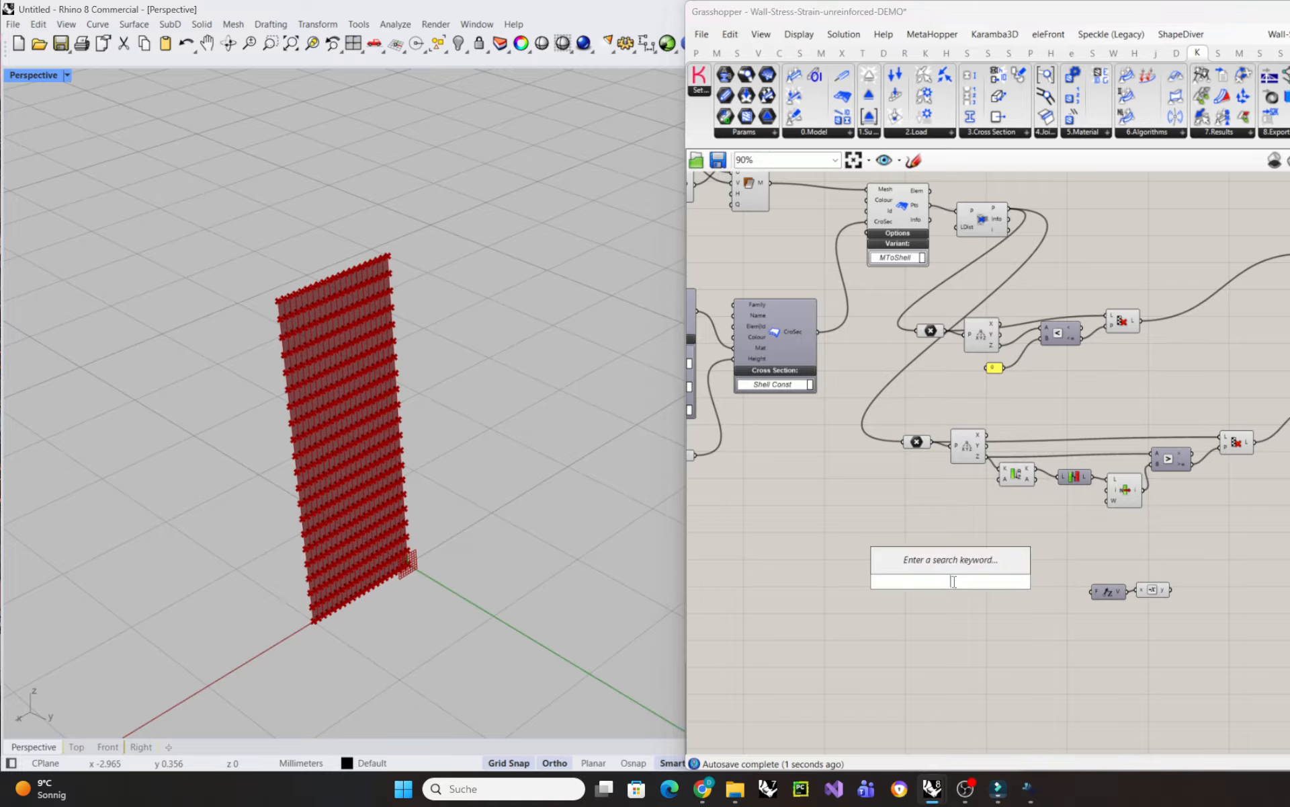
{"action": "type", "text": "350"}
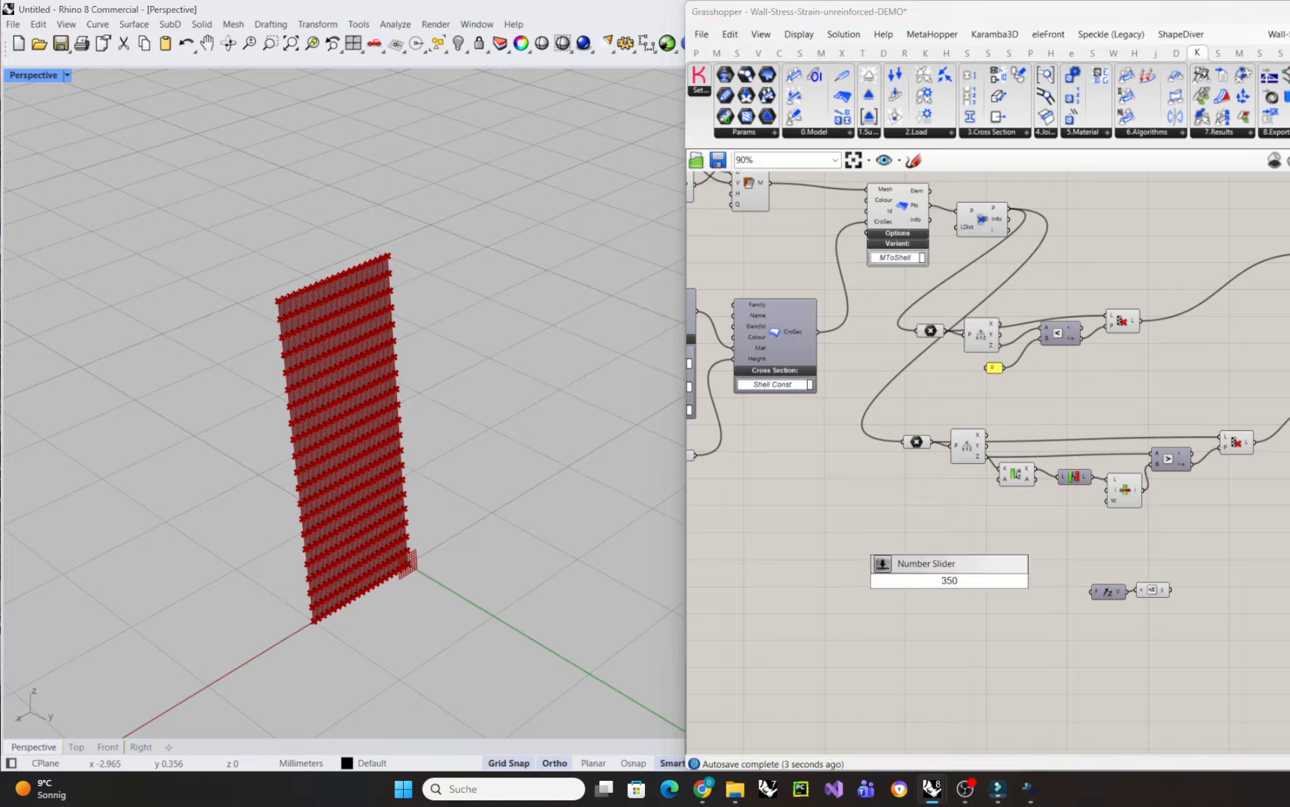
{"action": "key", "text": "Return"}
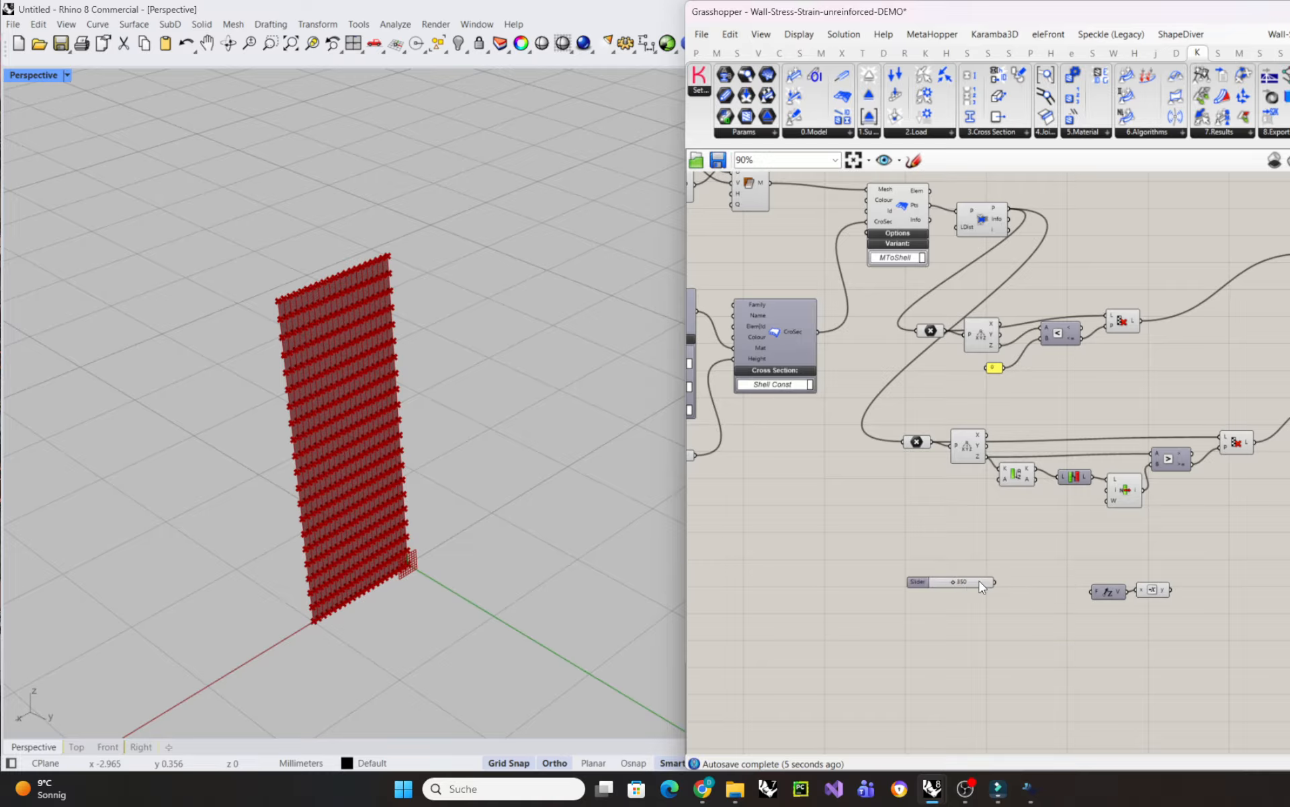
{"action": "left_click_drag", "start_coordinate": [979, 581], "coordinate": [962, 571]}
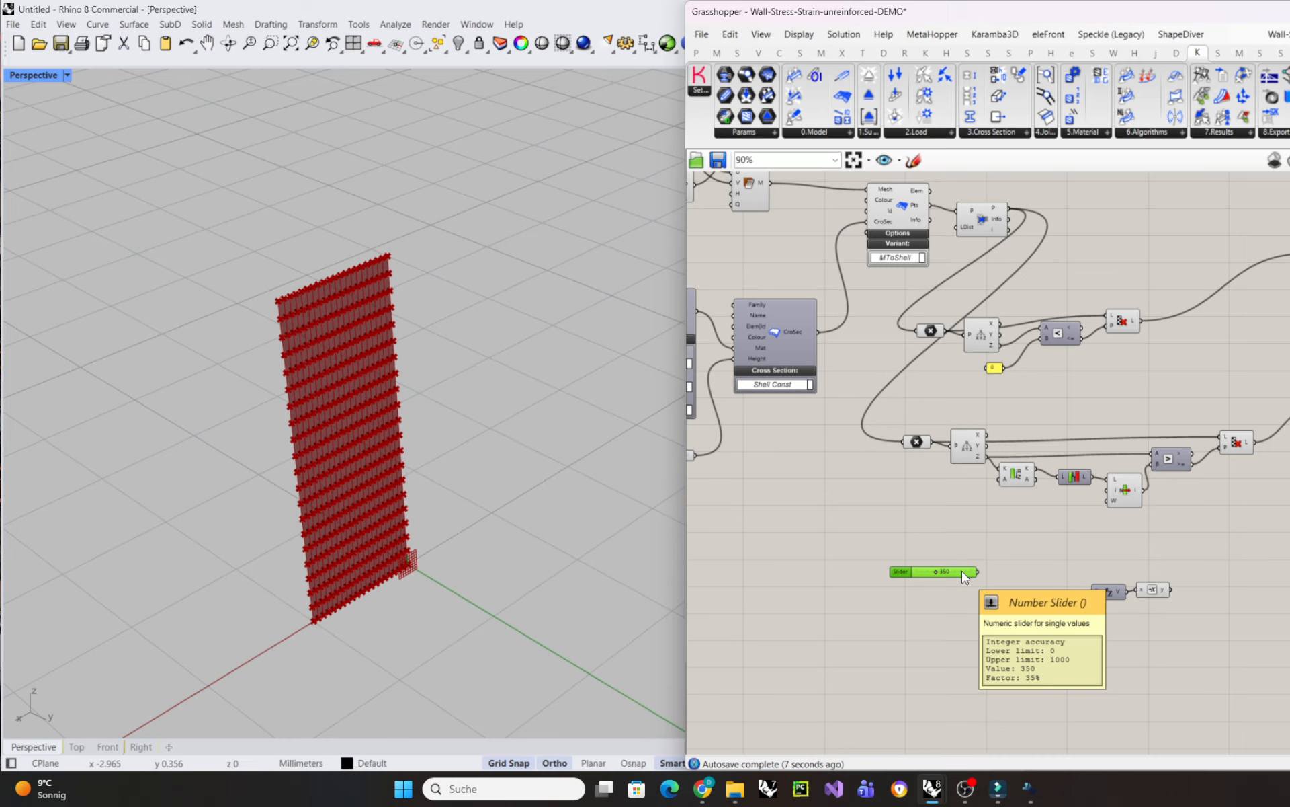
{"action": "right_click", "coordinate": [962, 570]}
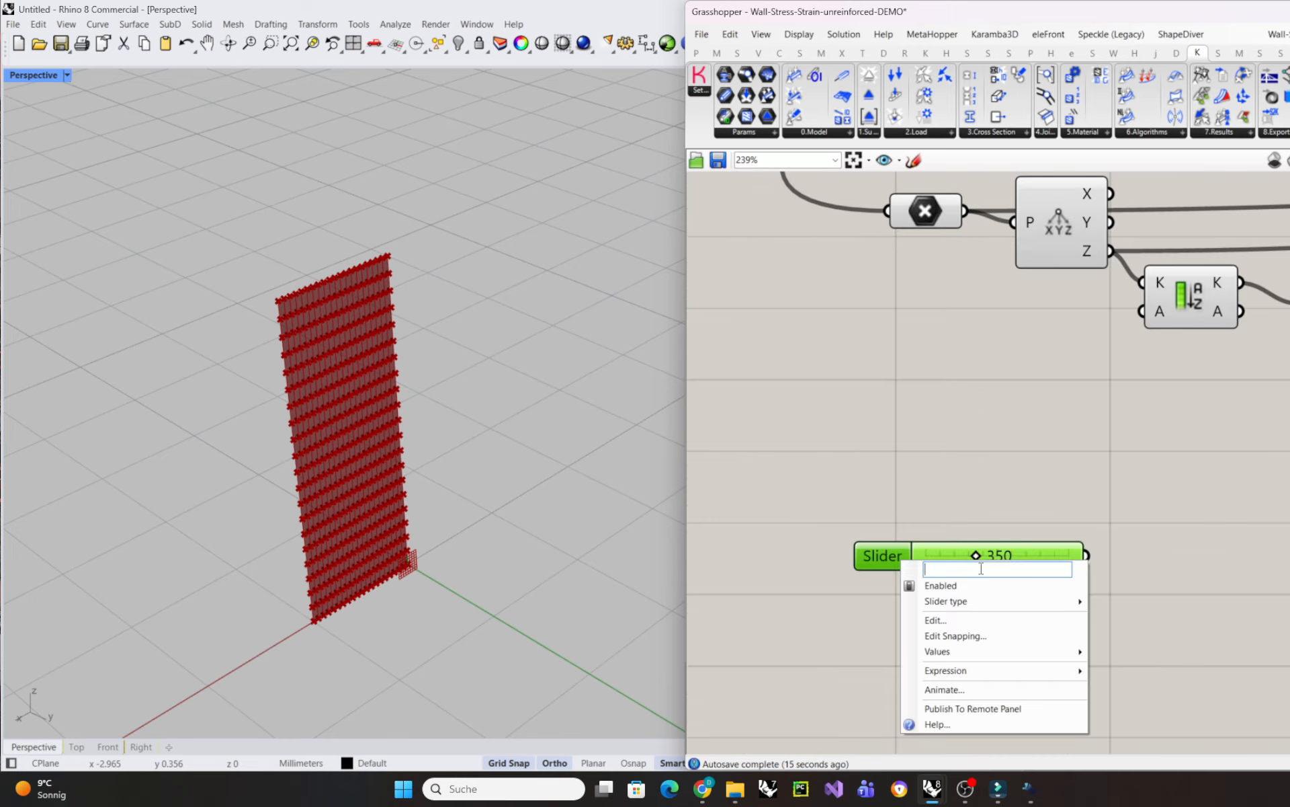
{"action": "type", "text": "gd"}
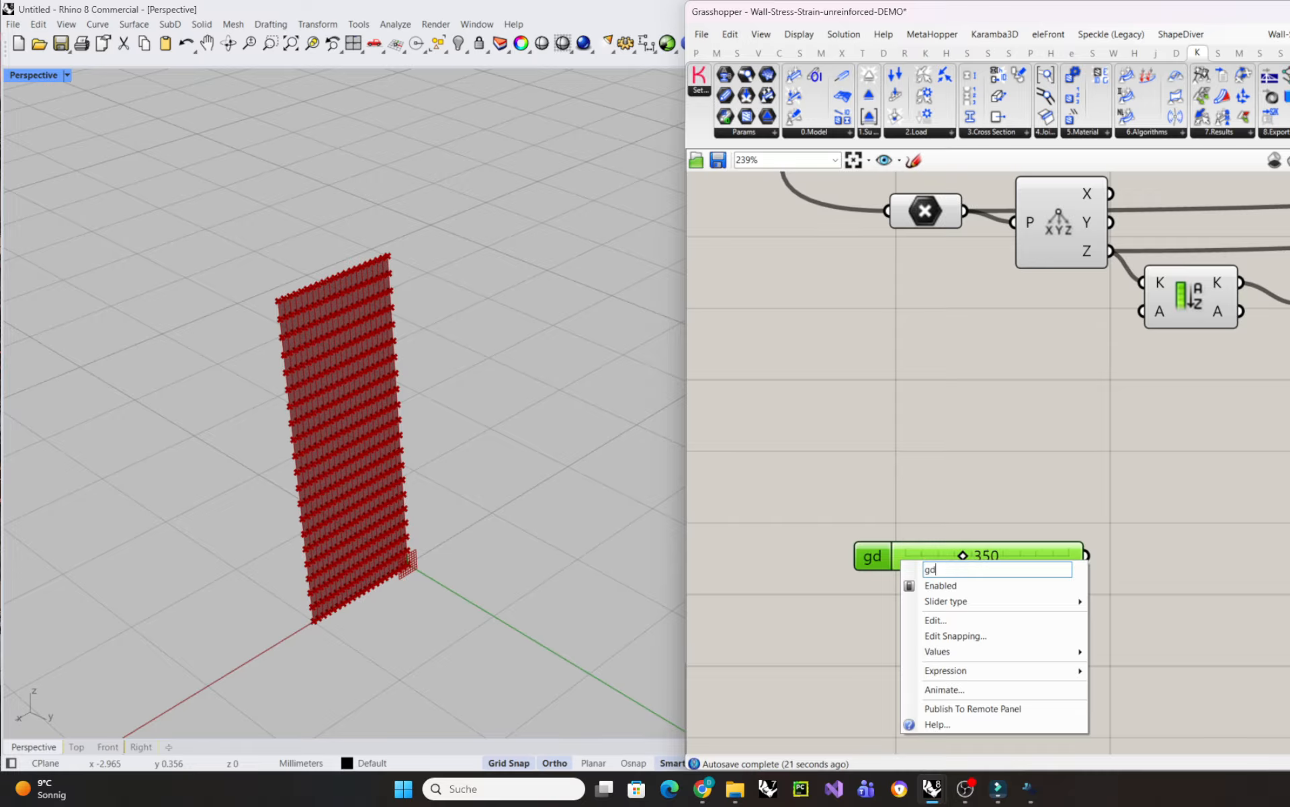
{"action": "type", "text": "+qd"}
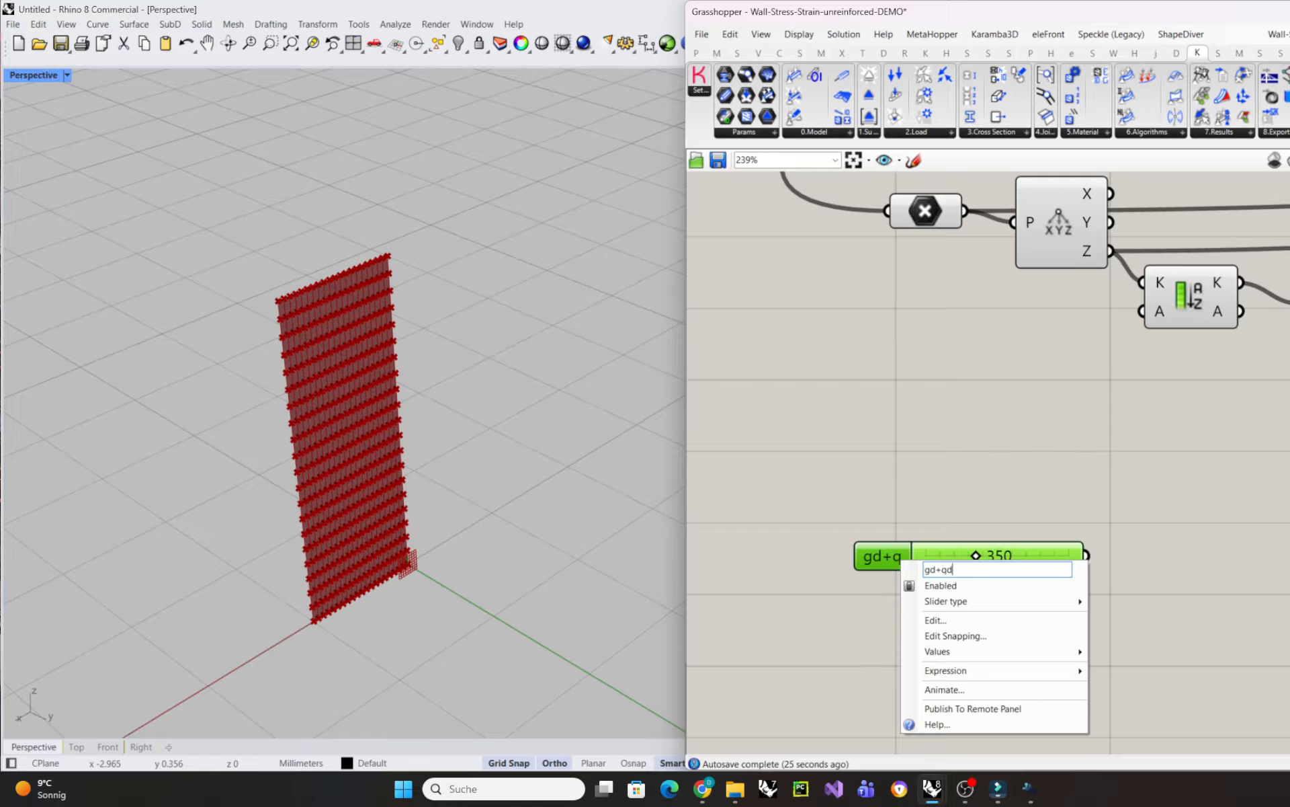
{"action": "key", "text": "Return"}
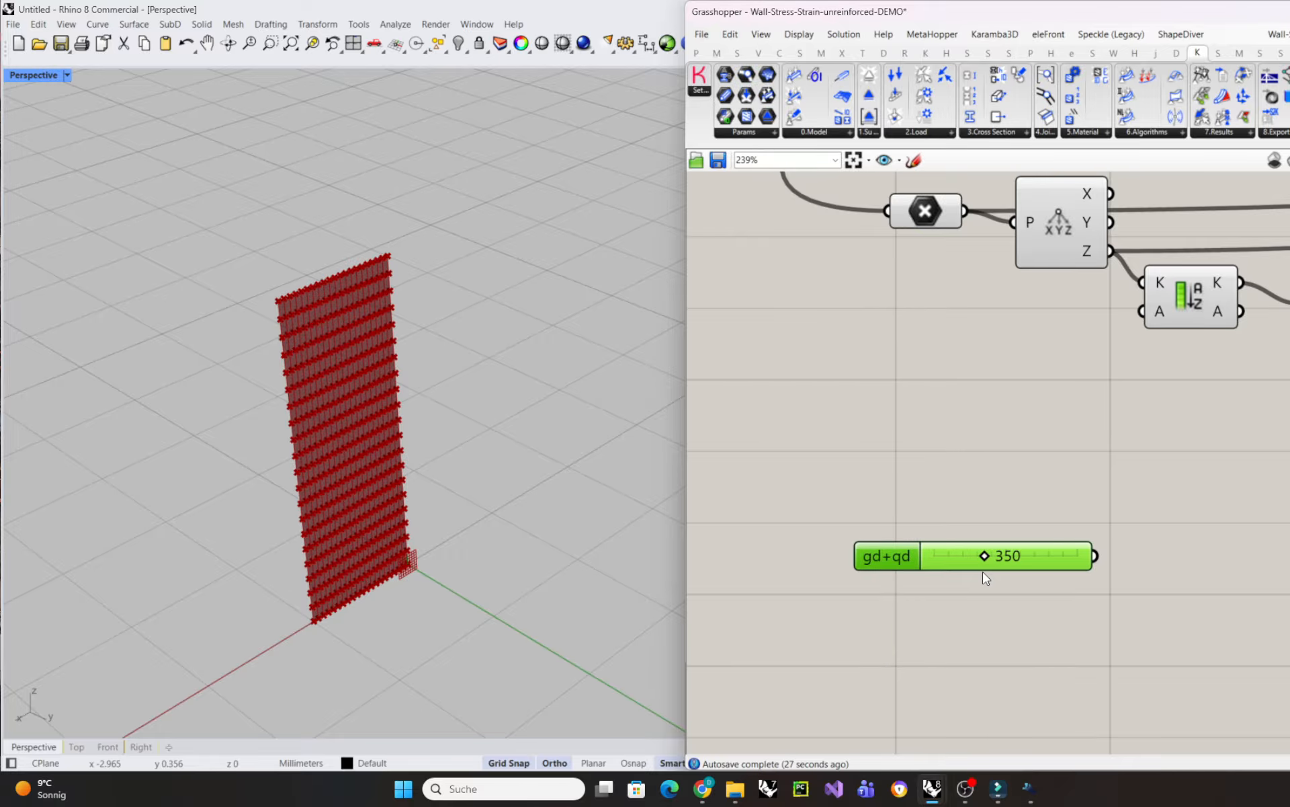
{"action": "left_click_drag", "start_coordinate": [1037, 564], "coordinate": [1046, 537]}
- Add an Expression component below the gd+qd slider and set its expression to 1.35*24*h*t / 100
{"action": "right_click_drag", "start_coordinate": [1058, 573], "coordinate": [1029, 556]}
{"action": "double_click", "coordinate": [989, 576]}
{"action": "type", "text": "expressio"}
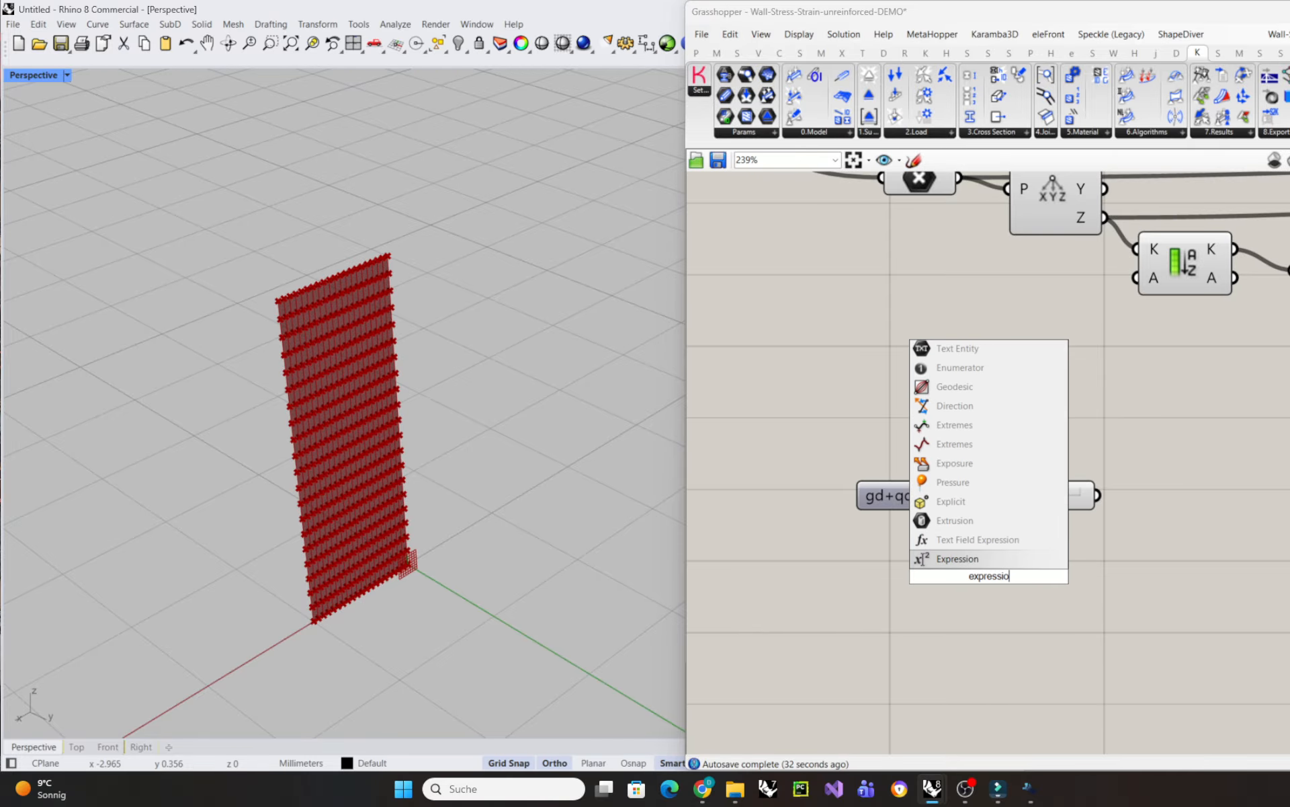
{"action": "key", "text": "Return"}
{"action": "double_click", "coordinate": [990, 582]}
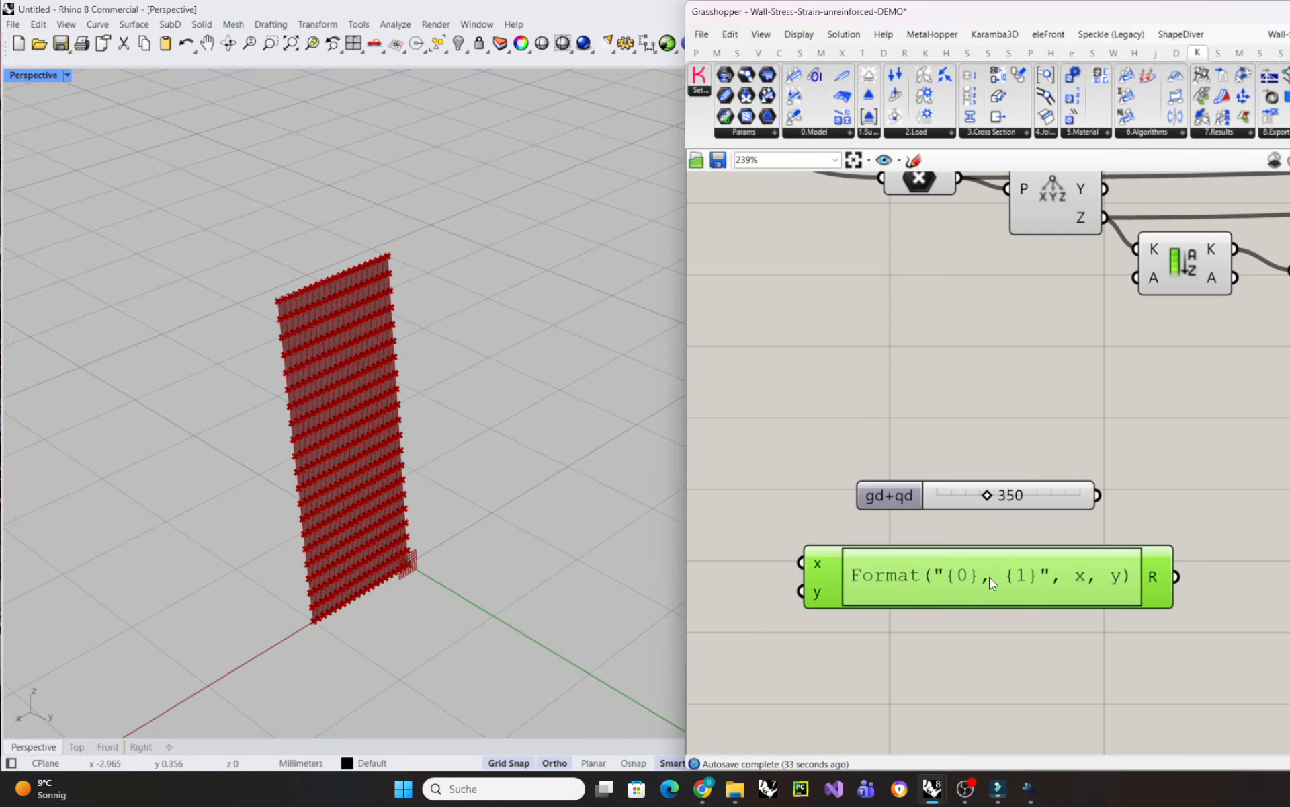
{"action": "left_click_drag", "start_coordinate": [1029, 593], "coordinate": [766, 611]}
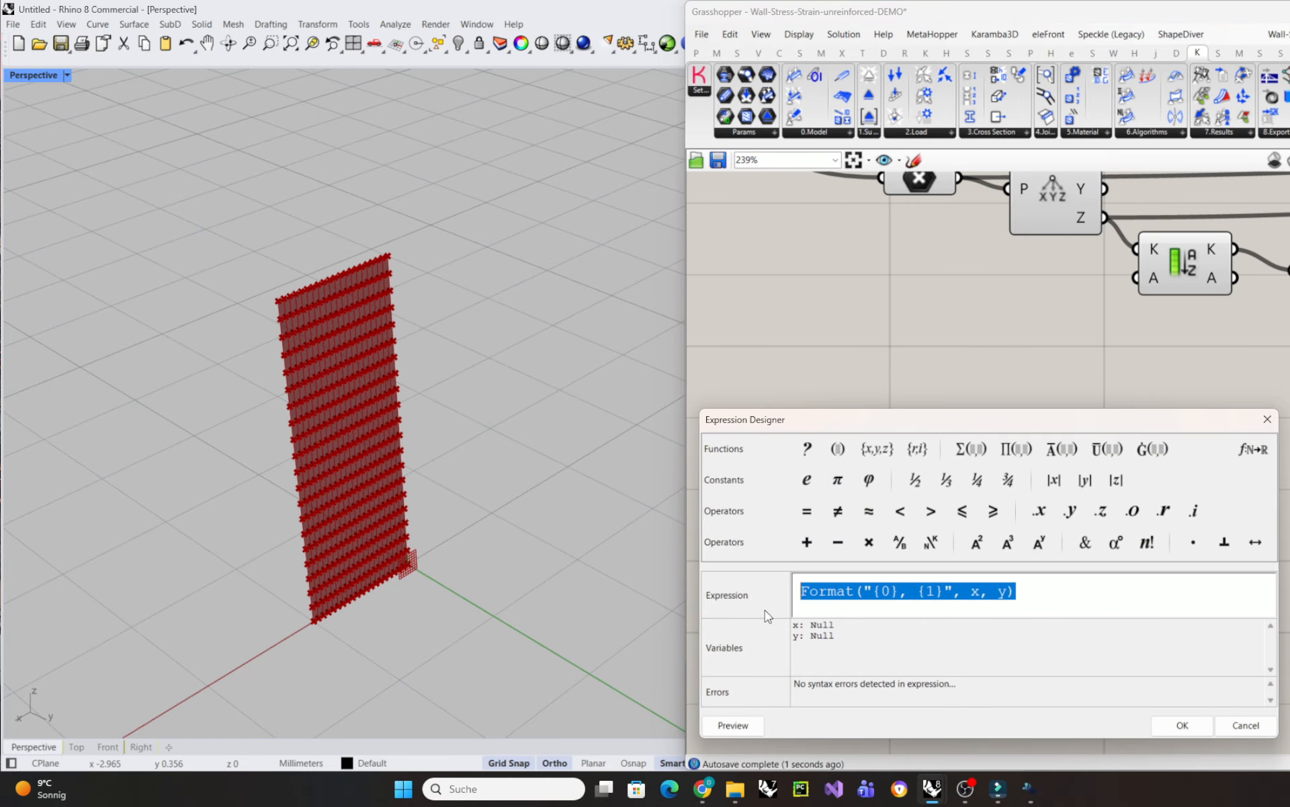
{"action": "key", "text": "BackSpace"}
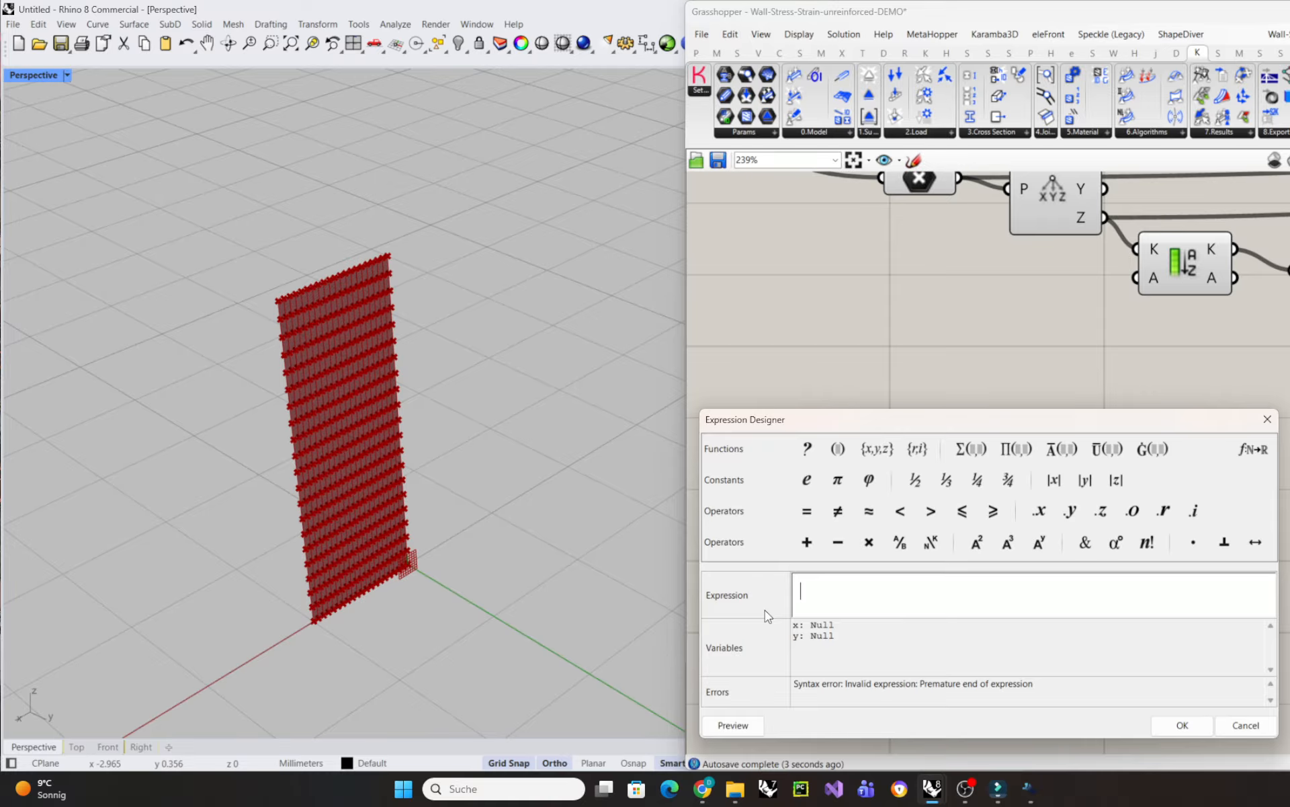
{"action": "type", "text": "1.35"}
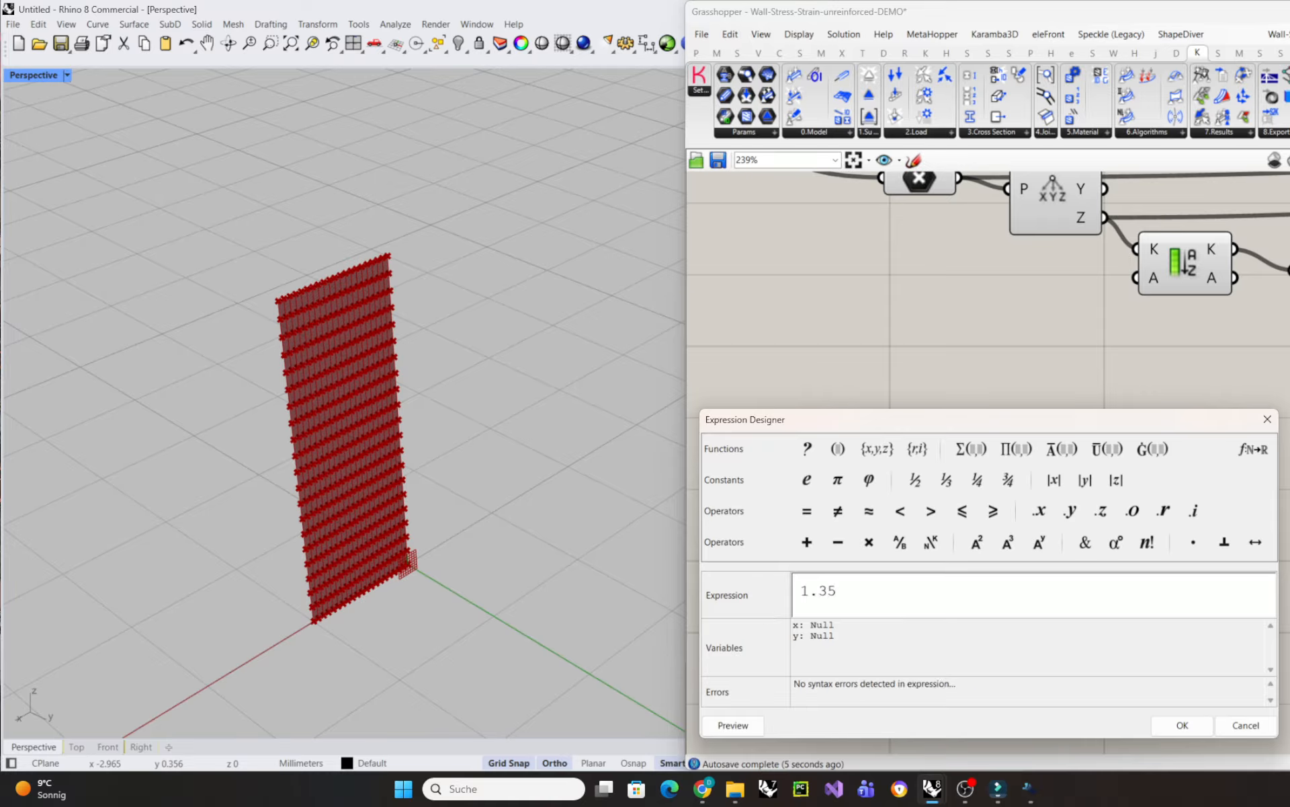
{"action": "type", "text": "*"}
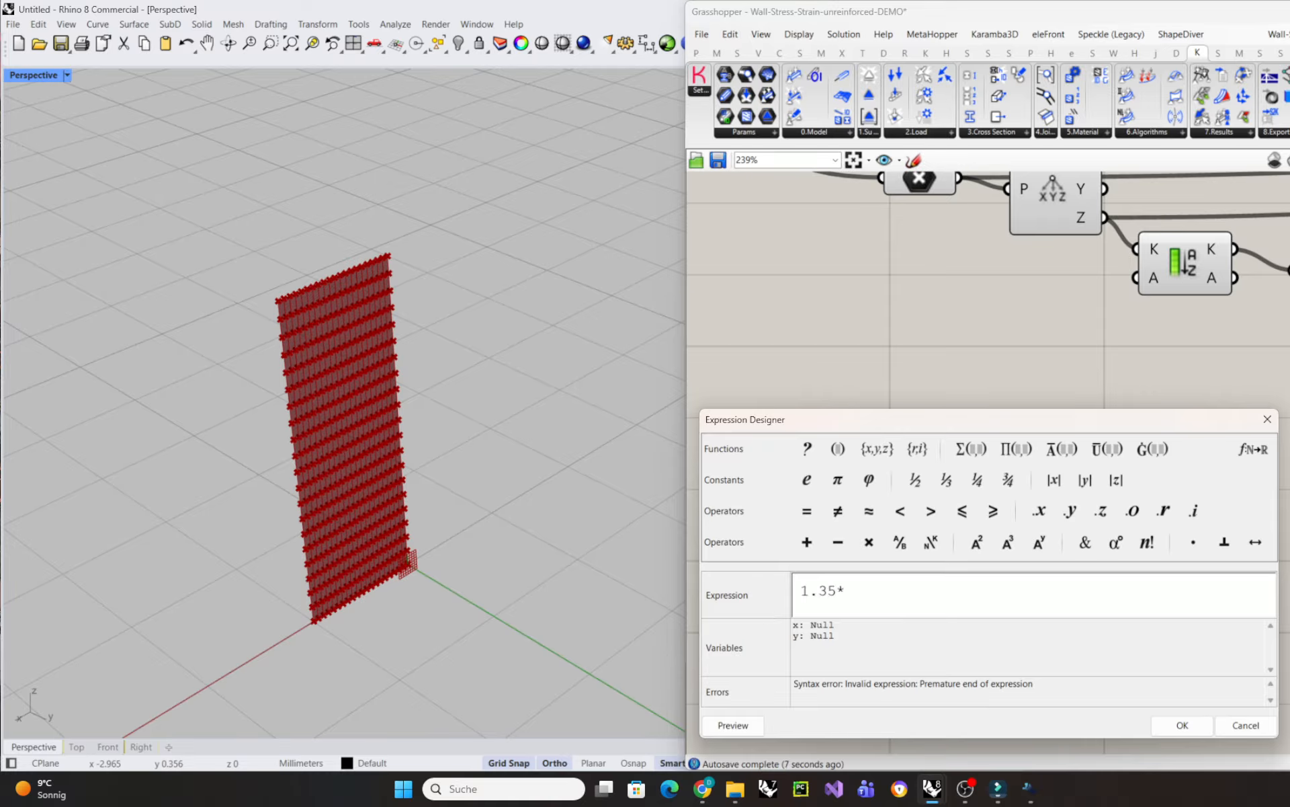
{"action": "type", "text": "24*h*t / 100"}
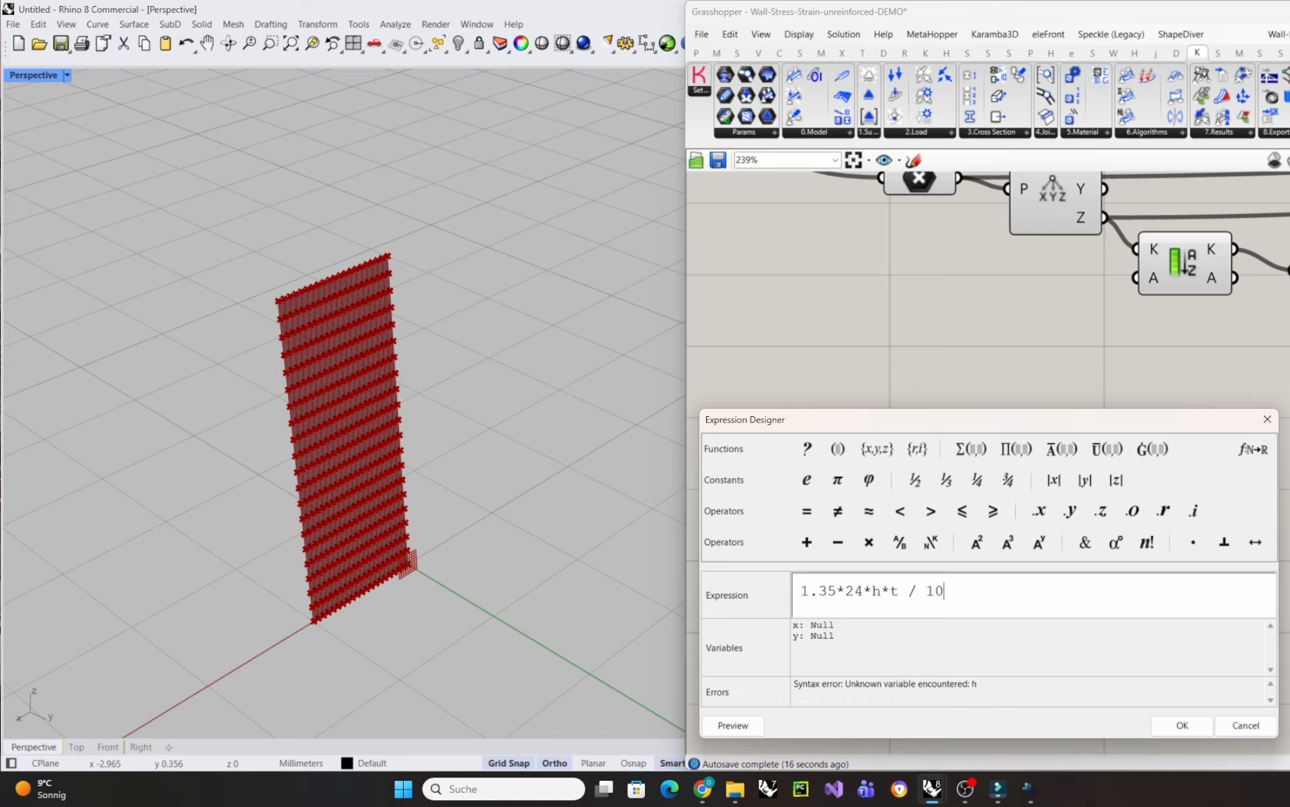
{"action": "left_click", "coordinate": [1182, 725]}
- Rename the Expression component's inputs x and y to h and t
{"action": "right_click", "coordinate": [869, 560]}
{"action": "left_click_drag", "start_coordinate": [904, 571], "coordinate": [863, 602]}
{"action": "type", "text": "h"}
{"action": "key", "text": "Return"}
{"action": "right_click", "coordinate": [862, 590]}
{"action": "type", "text": "t"}
- Connect the Y Size slider to the expression's h input and the Height [cm] slider to its t input
{"action": "scroll", "coordinate": [1115, 639], "scroll_direction": "down", "scroll_amount": 6}
{"action": "scroll", "coordinate": [833, 524], "scroll_direction": "up", "scroll_amount": 2}
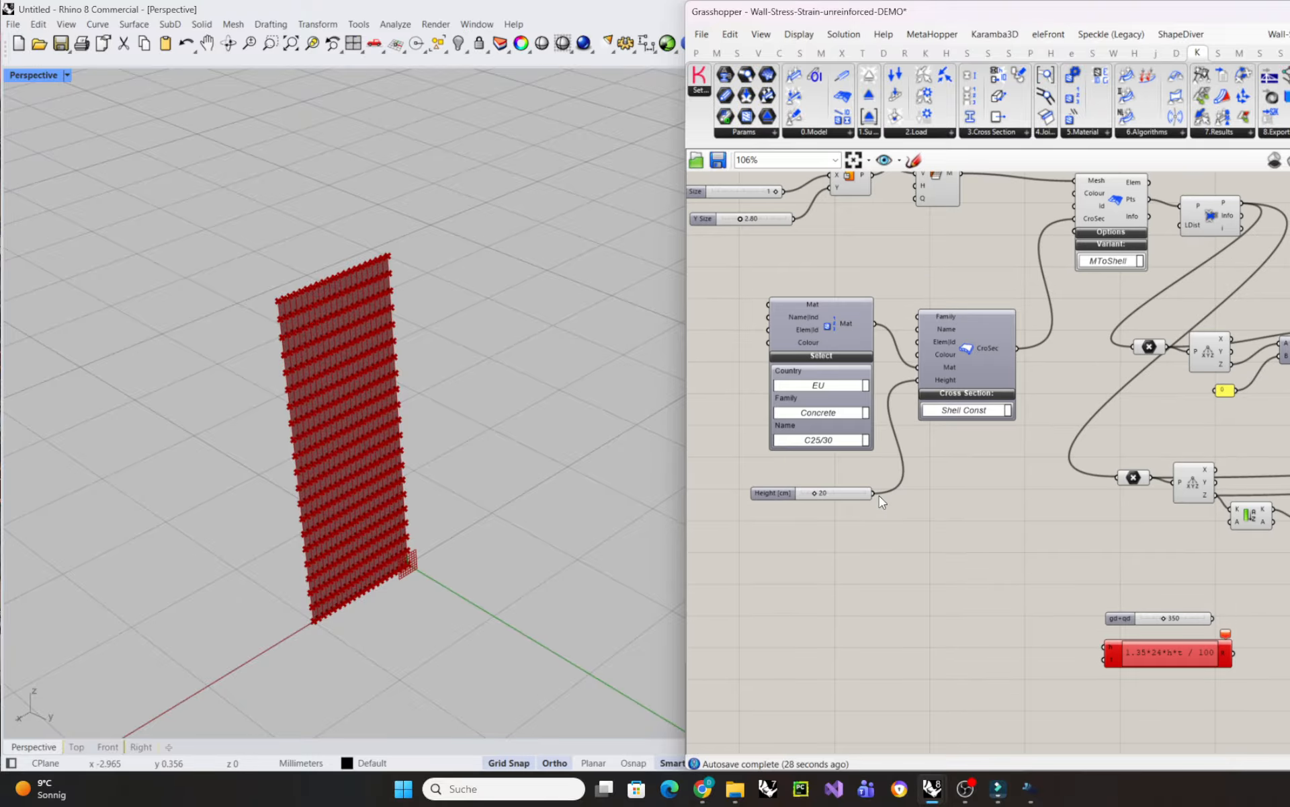
{"action": "left_click_drag", "start_coordinate": [872, 492], "coordinate": [799, 222]}
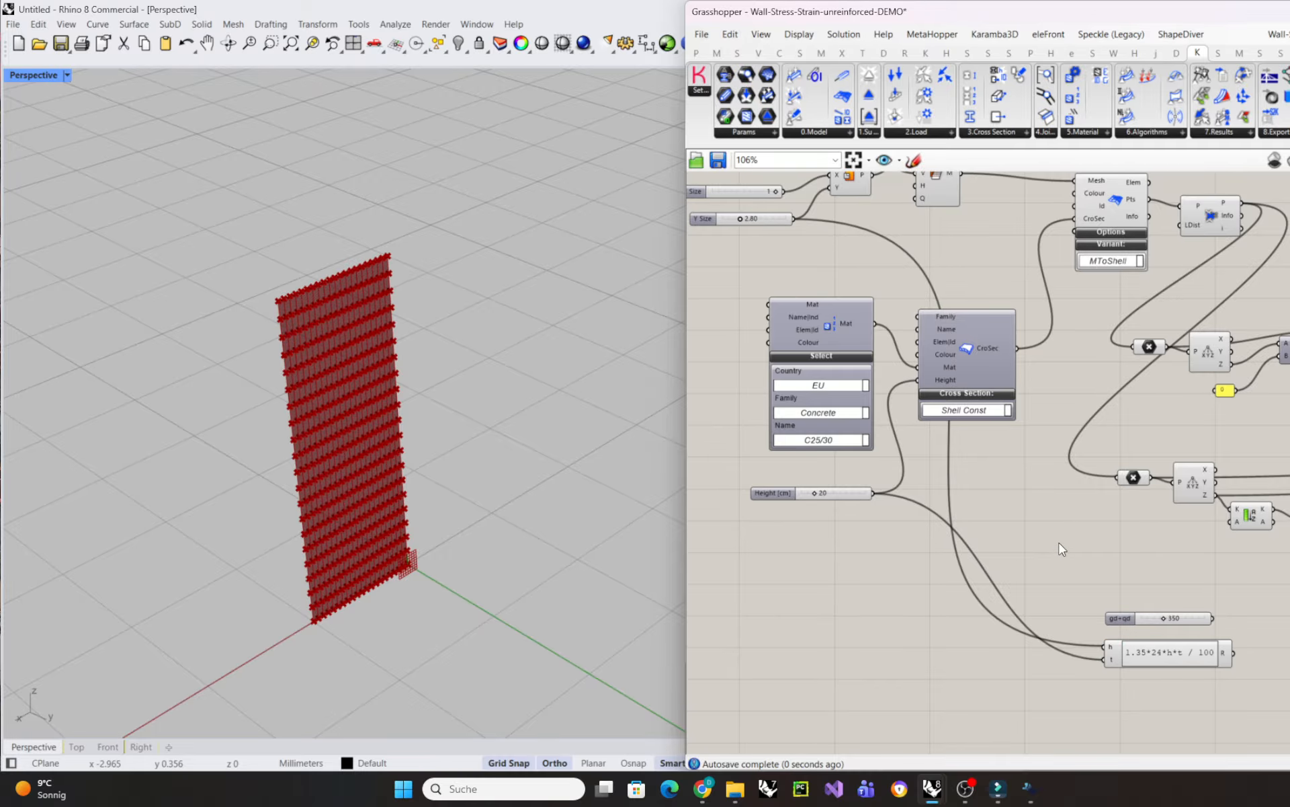
- Add an Addition component and connect the gd+qd slider to input A and the expression result to input B
{"action": "right_click_drag", "start_coordinate": [1268, 684], "coordinate": [1012, 609]}
{"action": "scroll", "coordinate": [998, 595], "scroll_direction": "up", "scroll_amount": 3}
{"action": "double_click", "coordinate": [1048, 588]}
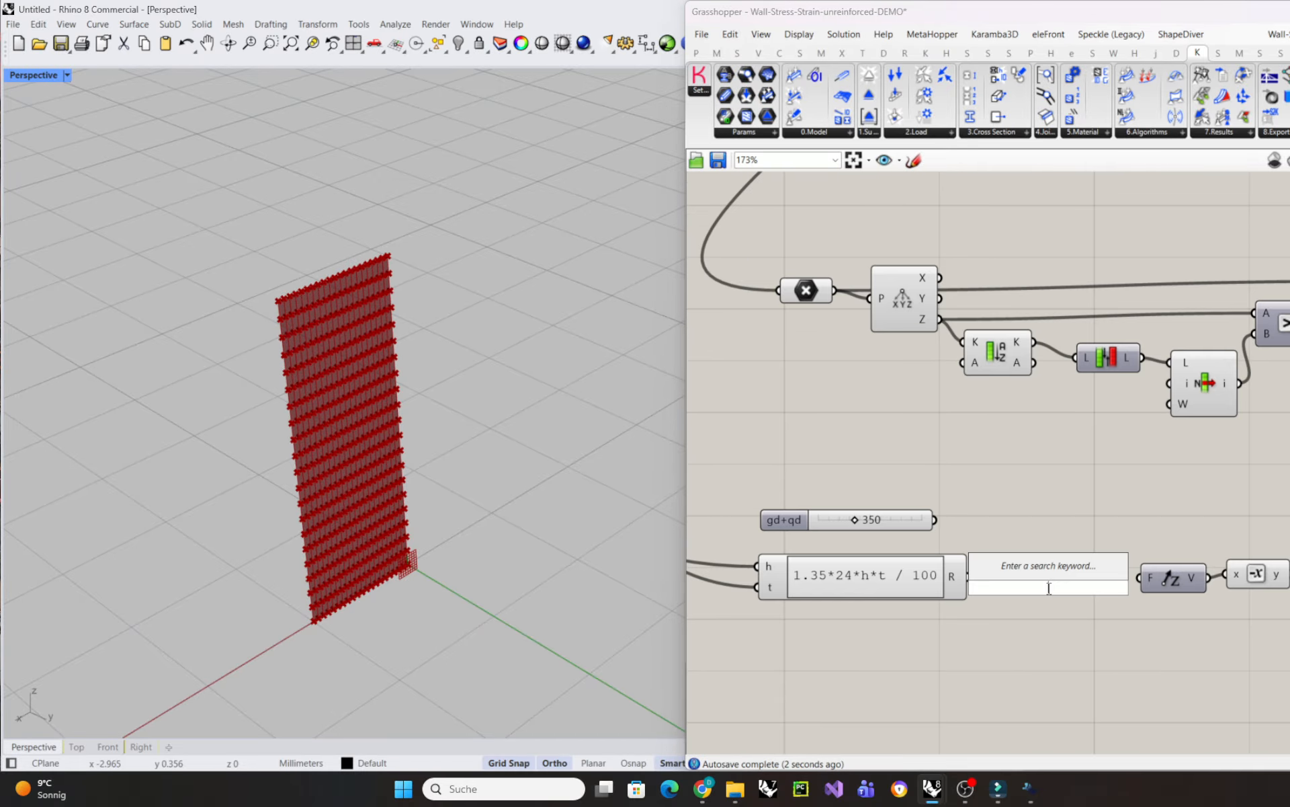
{"action": "type", "text": "additi"}
{"action": "key", "text": "Return"}
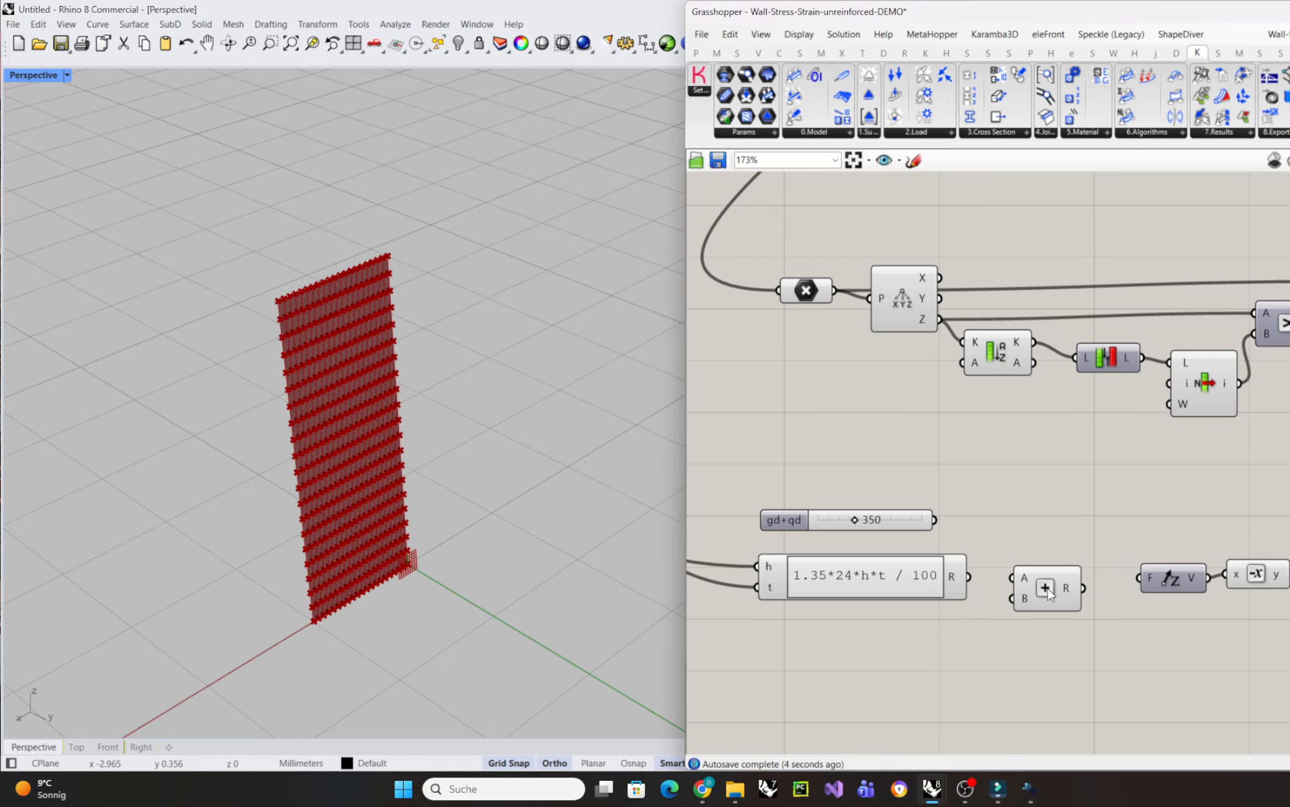
{"action": "left_click_drag", "start_coordinate": [935, 519], "coordinate": [1047, 565]}
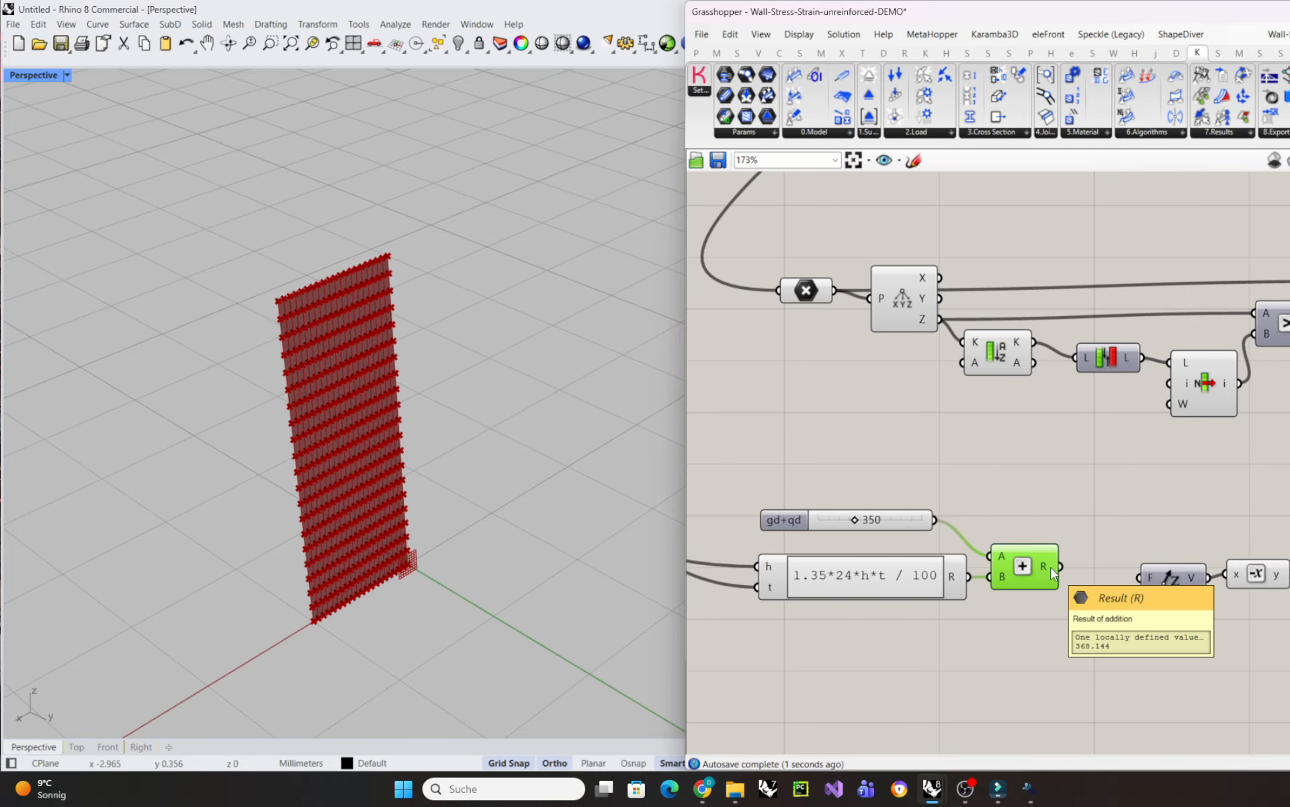
- Connect the Addition result to Unit Z's F input and move Unit Z and Negative closer to the Addition component
{"action": "mouse_move", "coordinate": [1051, 567]}
{"action": "right_click_drag", "start_coordinate": [1106, 535], "coordinate": [1038, 518]}
{"action": "left_click_drag", "start_coordinate": [992, 550], "coordinate": [1070, 561]}
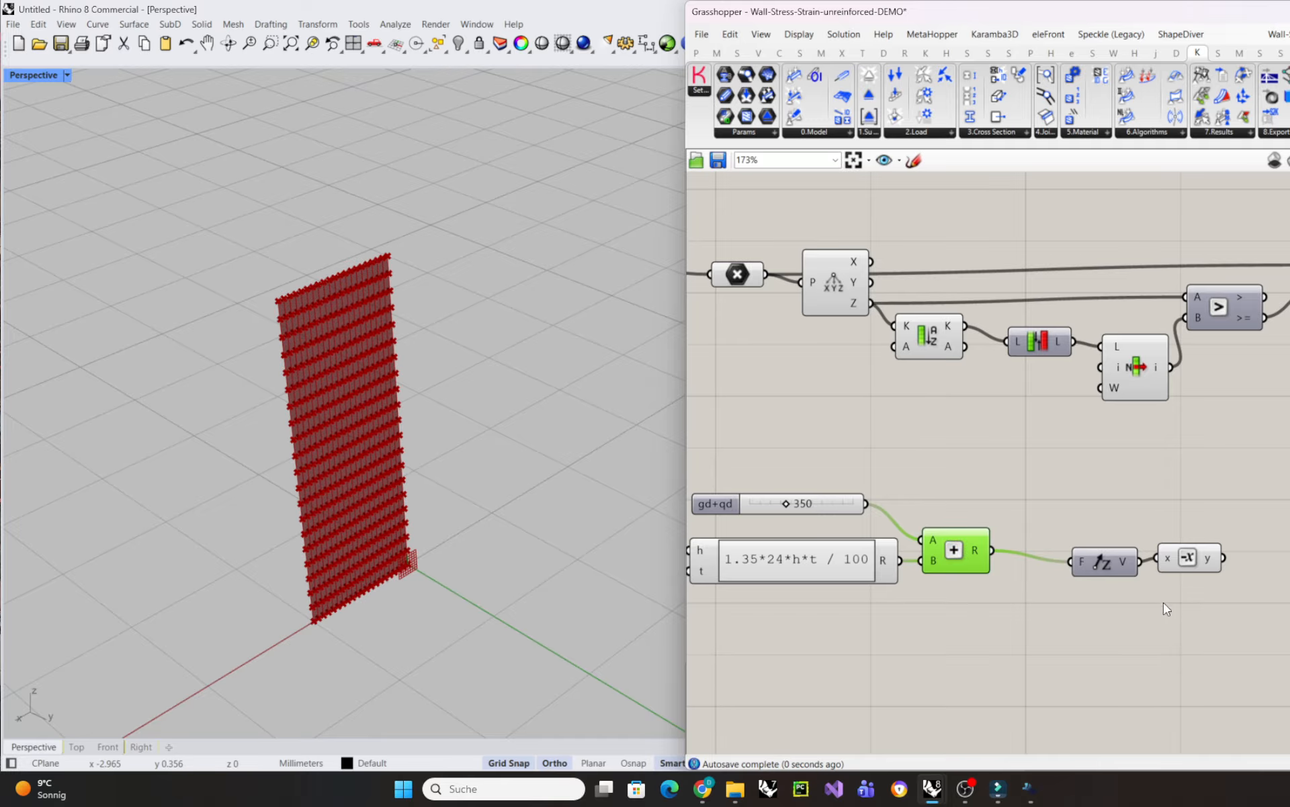
{"action": "left_click_drag", "start_coordinate": [1184, 591], "coordinate": [1097, 554]}
{"action": "left_click_drag", "start_coordinate": [1119, 561], "coordinate": [1087, 551]}
- Align the Negative component with Unit Z and move the PointLoad component farther away to leave room between them
{"action": "left_click", "coordinate": [1186, 498]}
{"action": "right_click_drag", "start_coordinate": [1186, 498], "coordinate": [926, 481]}
{"action": "scroll", "coordinate": [1014, 464], "scroll_direction": "down", "scroll_amount": 1}
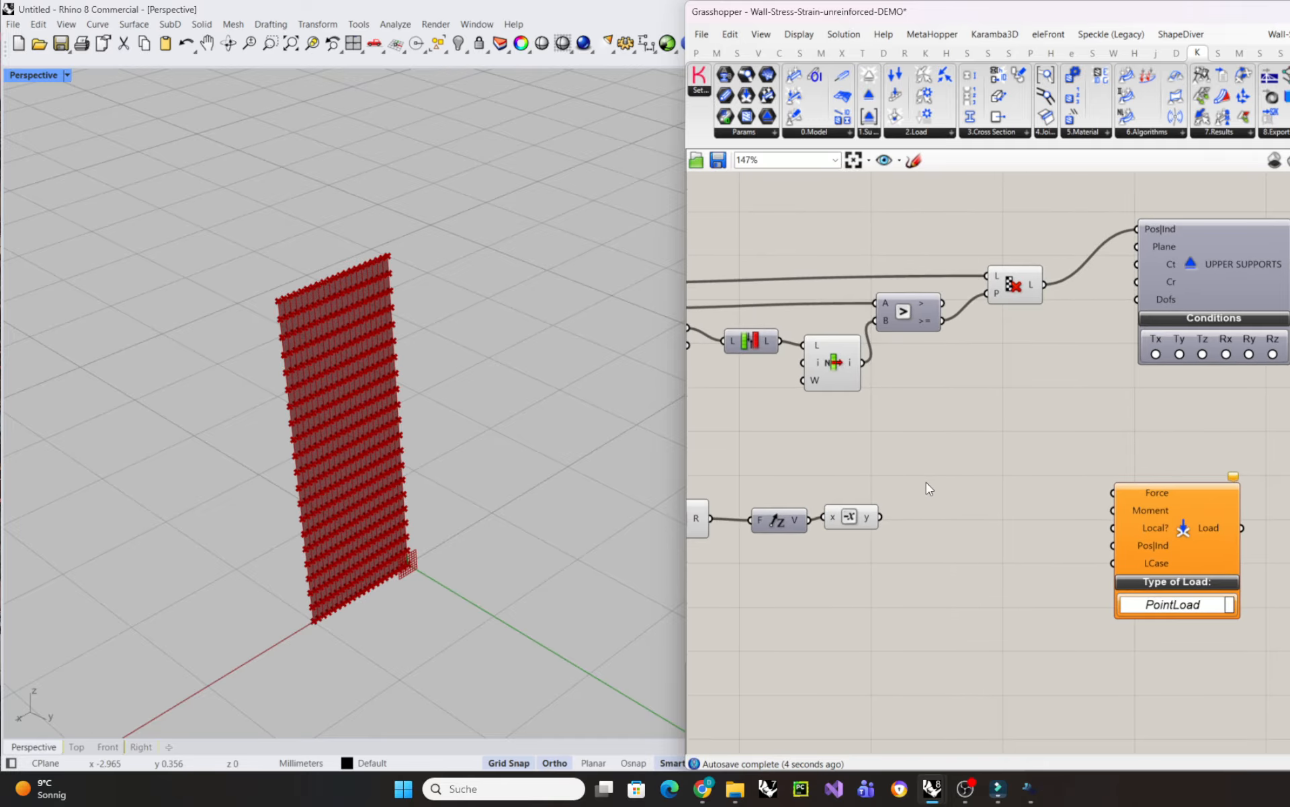
{"action": "left_click_drag", "start_coordinate": [849, 517], "coordinate": [853, 520]}
{"action": "mouse_move", "coordinate": [874, 523]}
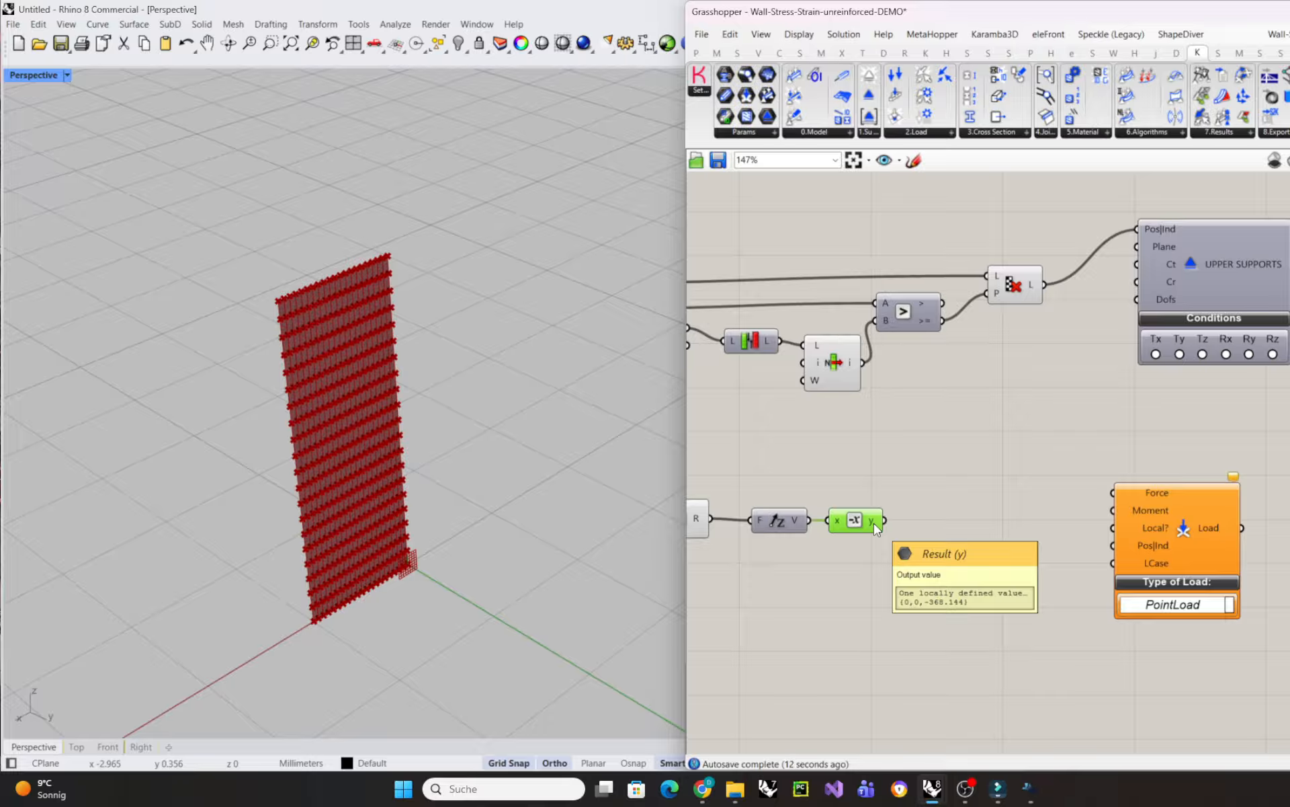
{"action": "left_click_drag", "start_coordinate": [1141, 539], "coordinate": [1170, 550]}
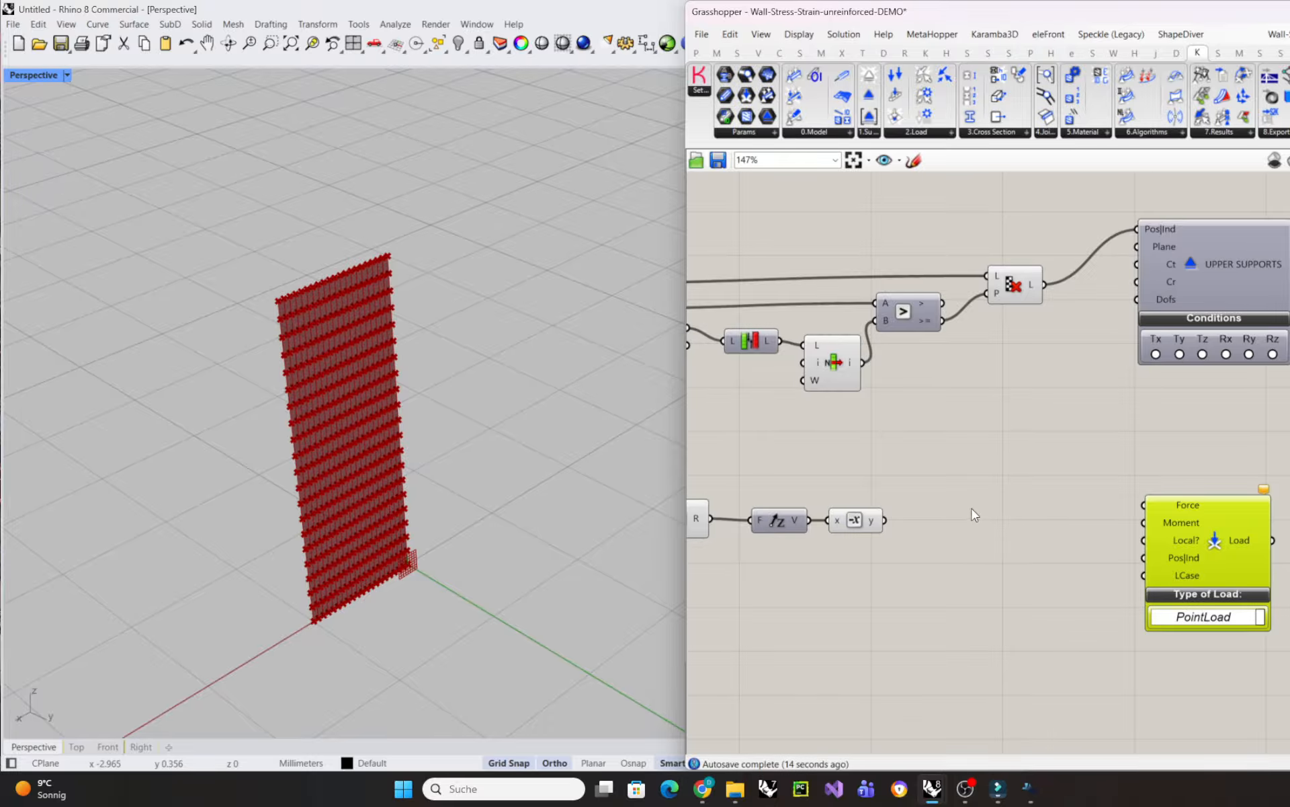
- Add a List Length component below the upper-support point filter and connect that filter's culled point list to its input
{"action": "scroll", "coordinate": [974, 515], "scroll_direction": "down", "scroll_amount": 4}
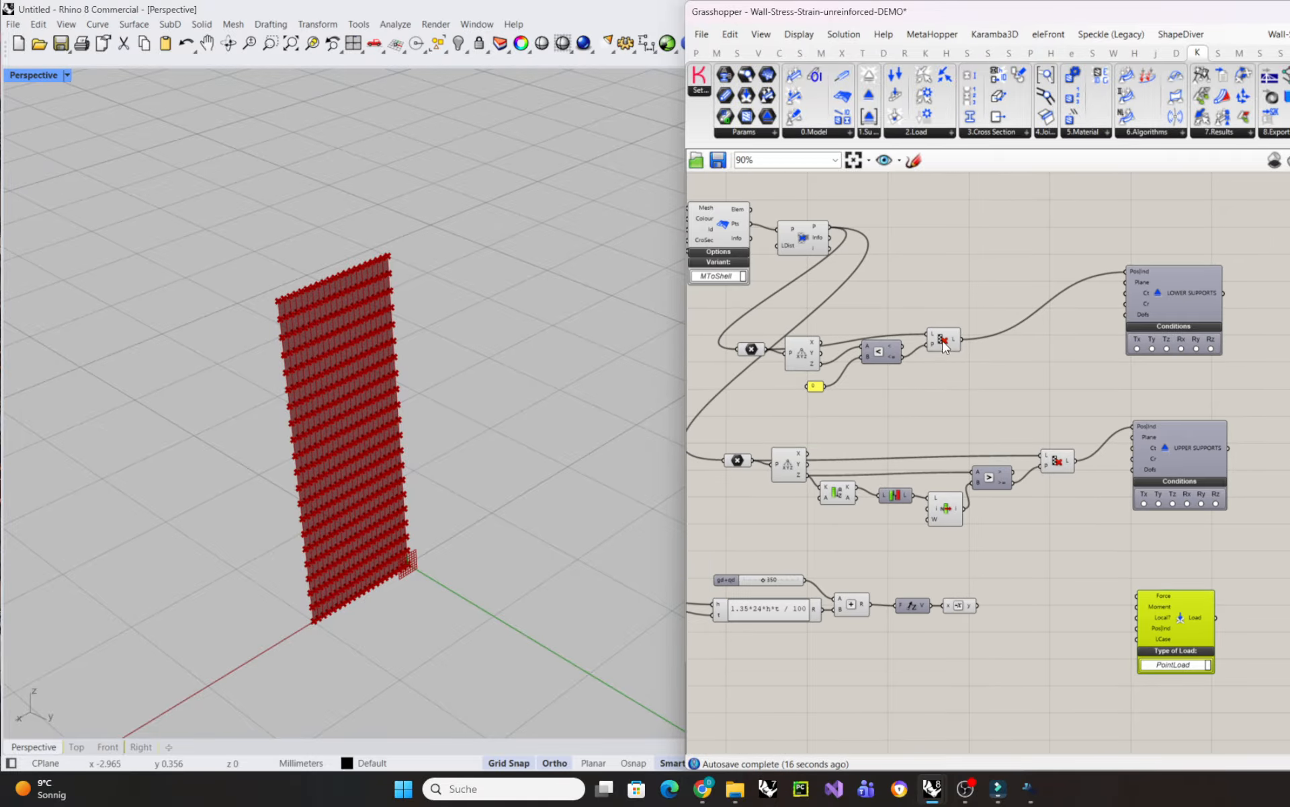
{"action": "left_click_drag", "start_coordinate": [944, 344], "coordinate": [952, 344]}
{"action": "left_click", "coordinate": [1054, 470]}
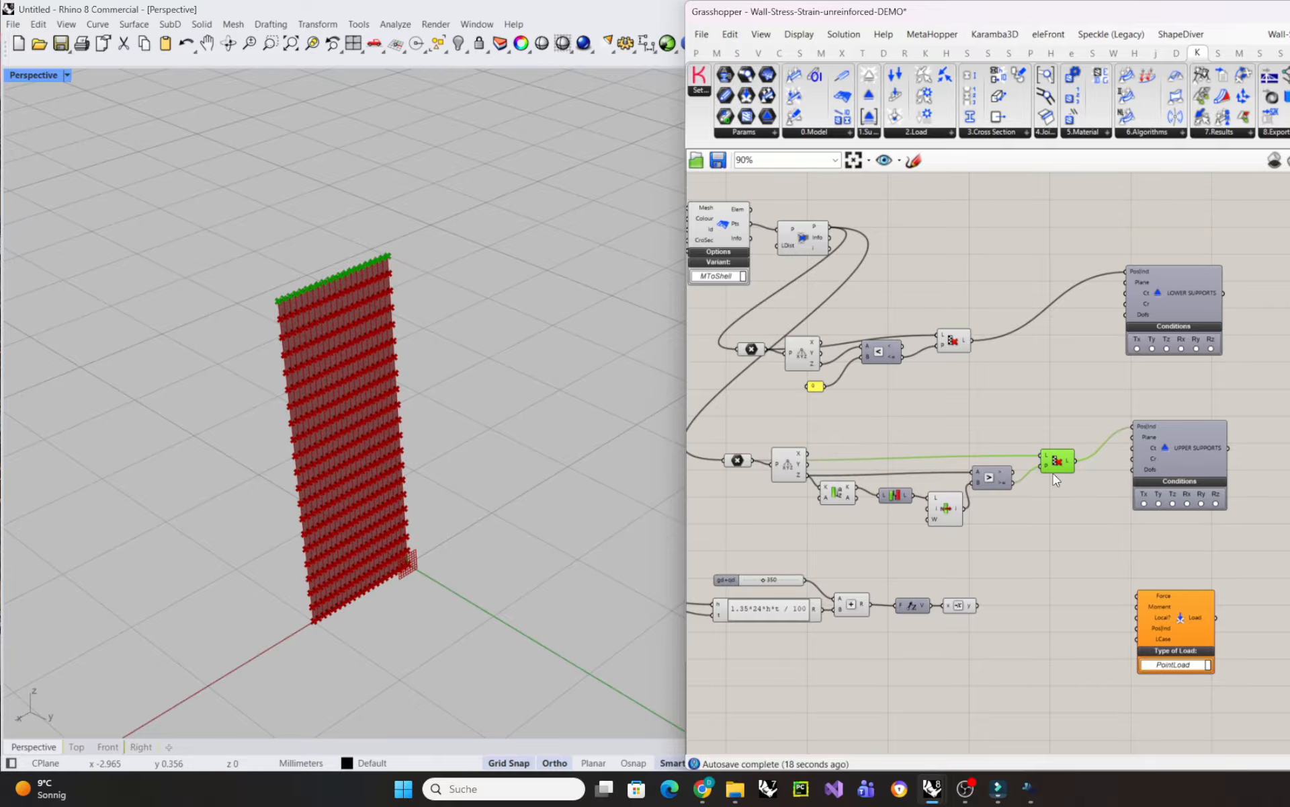
{"action": "scroll", "coordinate": [995, 523], "scroll_direction": "down", "scroll_amount": 2}
{"action": "double_click", "coordinate": [994, 523]}
{"action": "type", "text": "list length"}
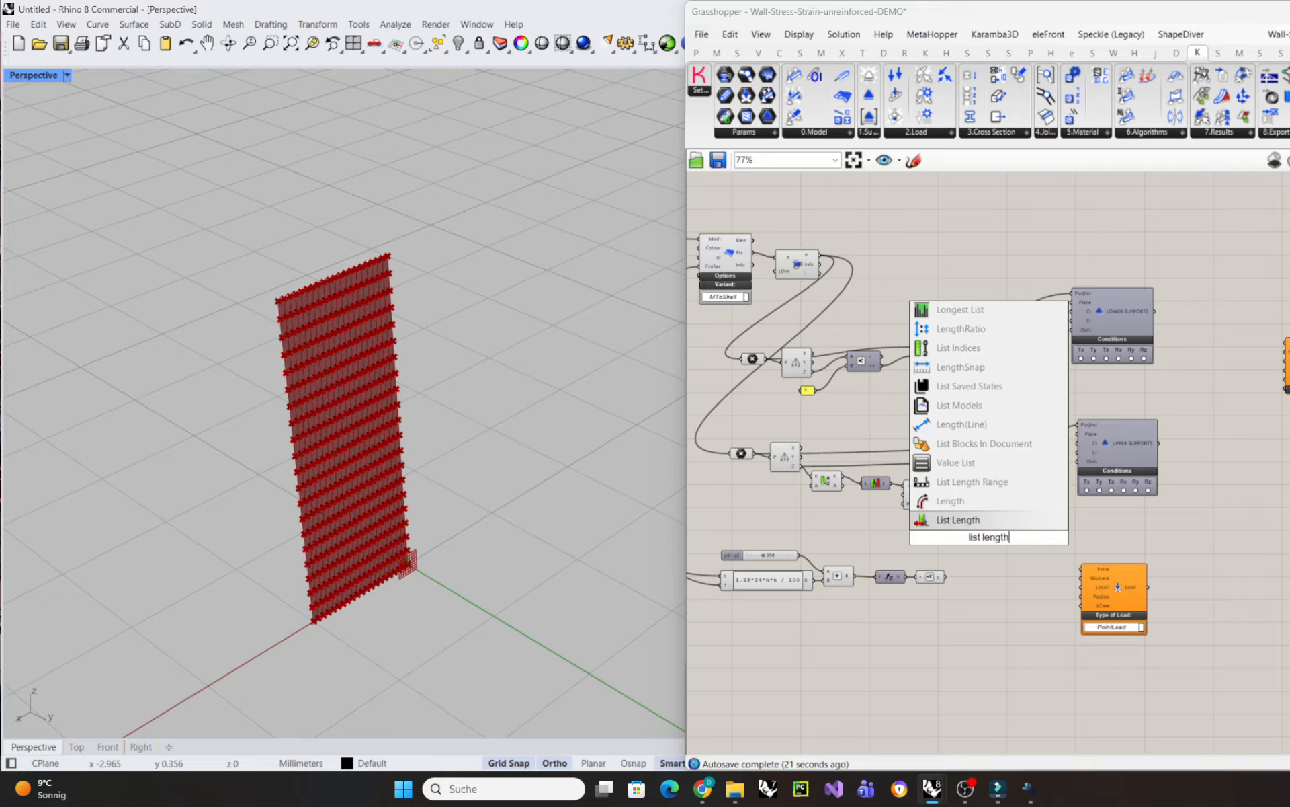
{"action": "key", "text": "Return"}
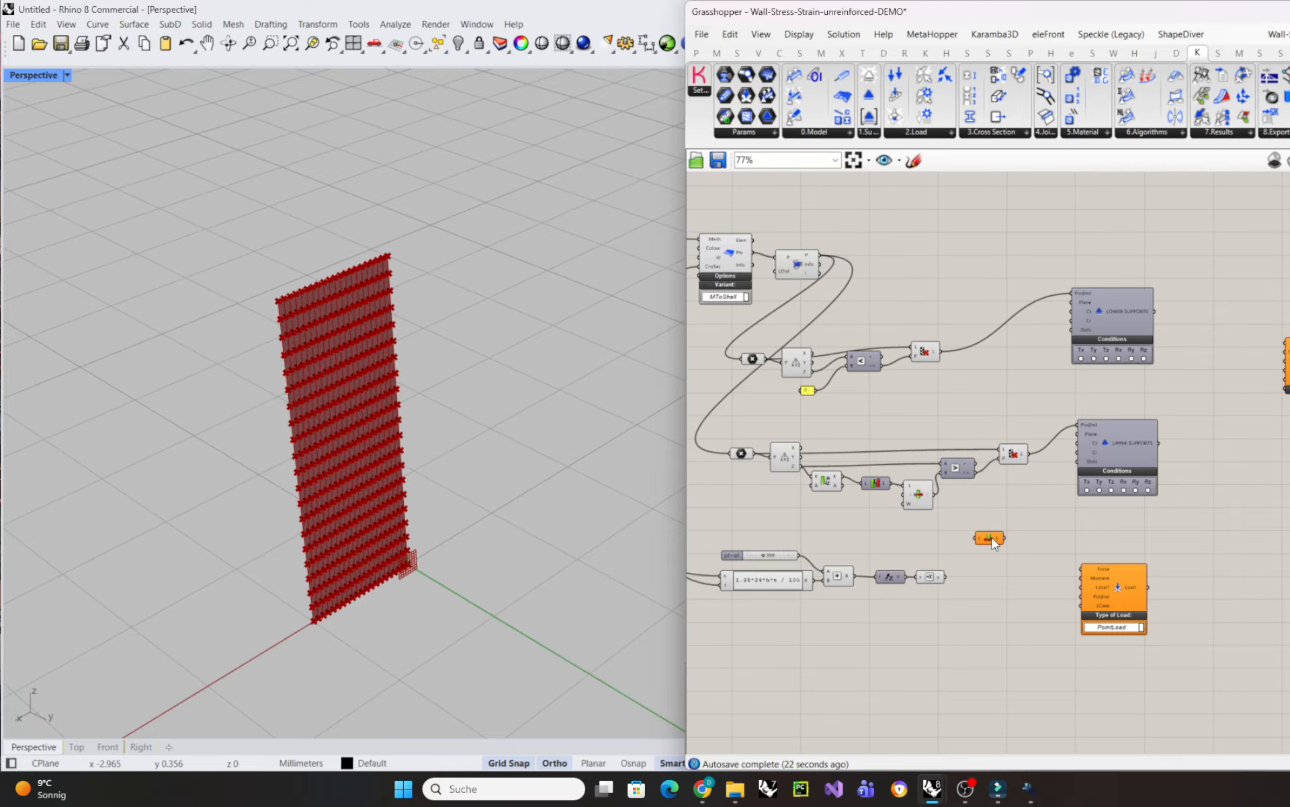
{"action": "left_click_drag", "start_coordinate": [1026, 454], "coordinate": [978, 537]}
{"action": "scroll", "coordinate": [978, 541], "scroll_direction": "up", "scroll_amount": 3}
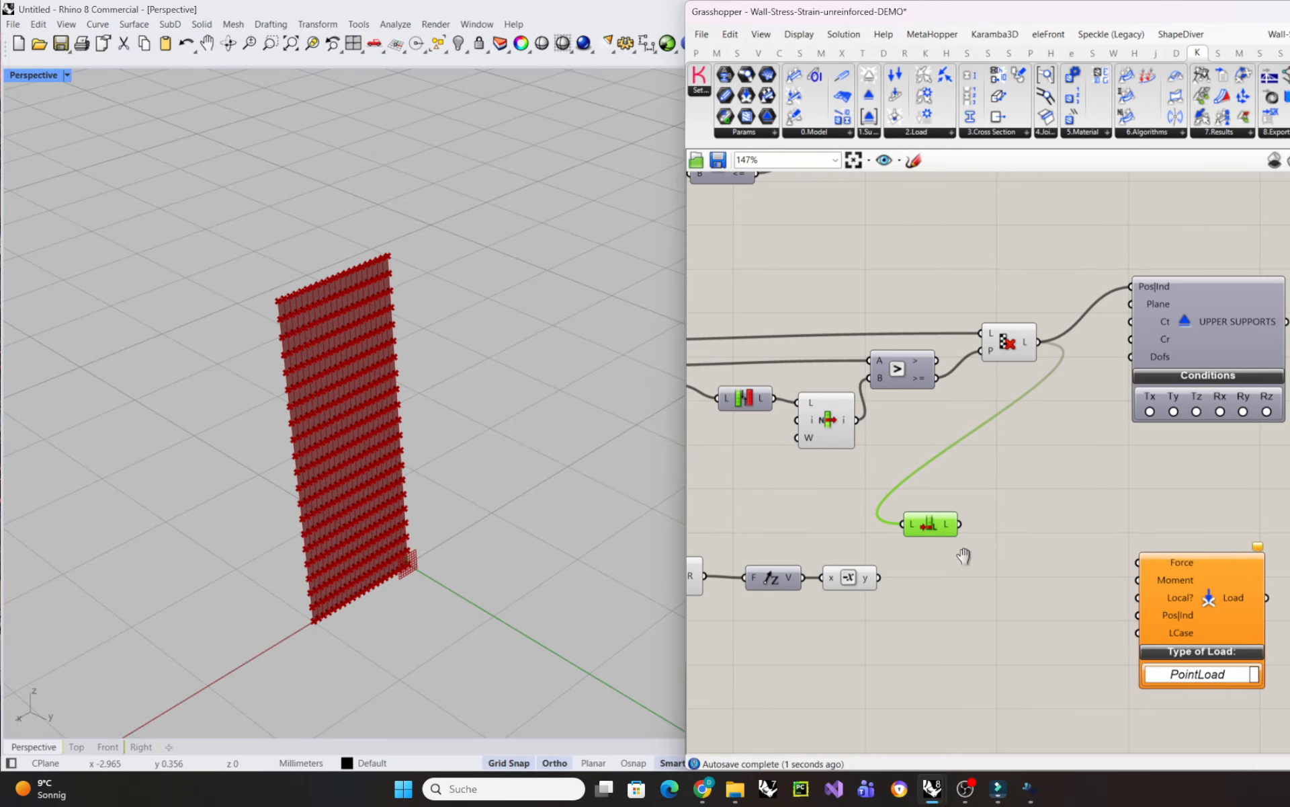
- Add a Division component and connect the Negative result to input A and the List Length output to input B
{"action": "left_click", "coordinate": [981, 604]}
{"action": "type", "text": "divide"}
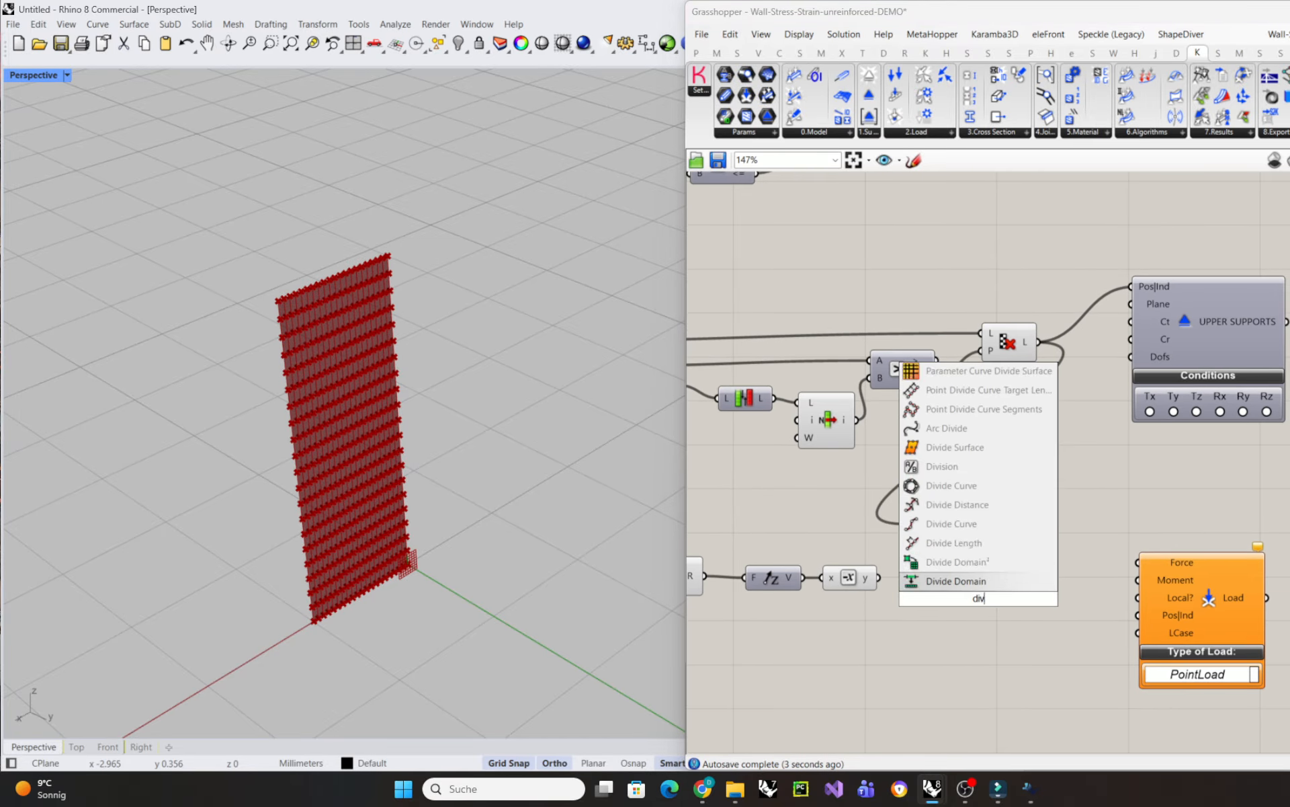
{"action": "key", "text": "BackSpace"}
{"action": "key", "text": "BackSpace"}
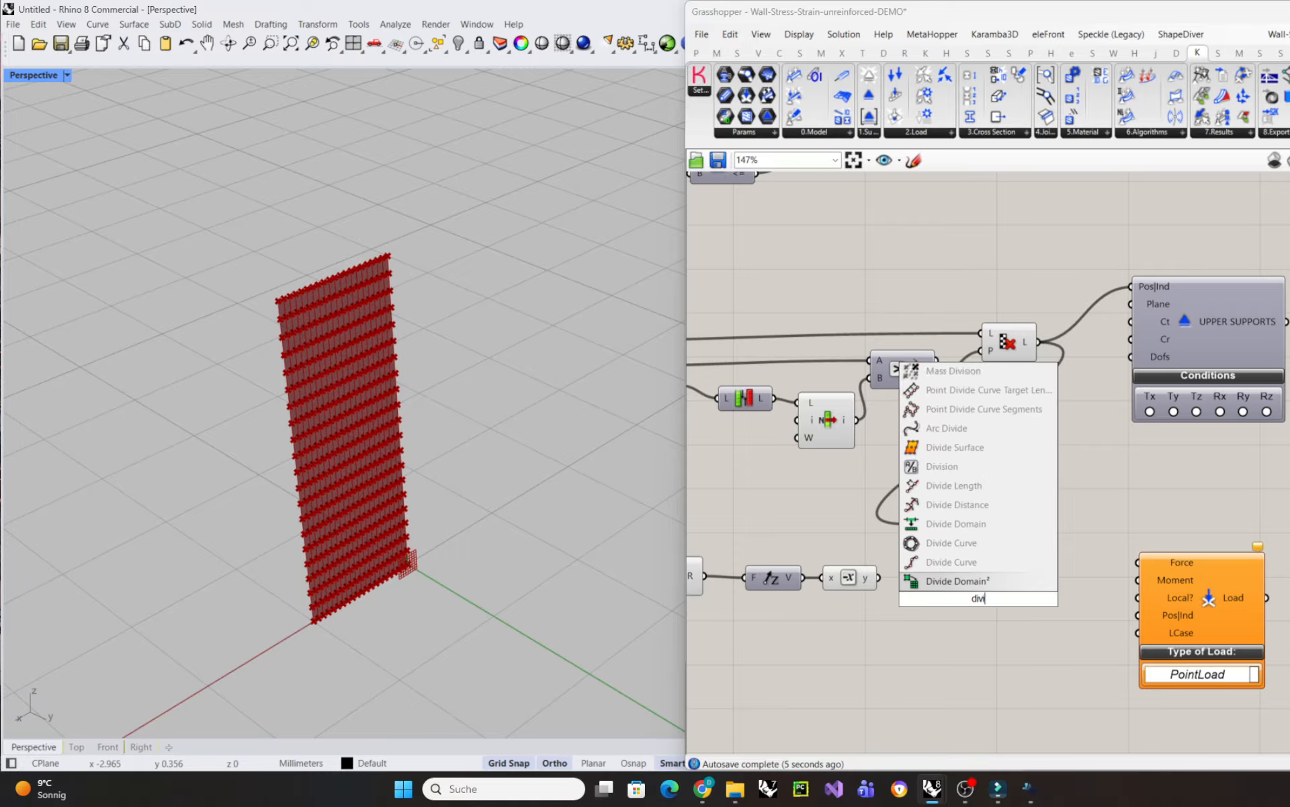
{"action": "left_click", "coordinate": [961, 466]}
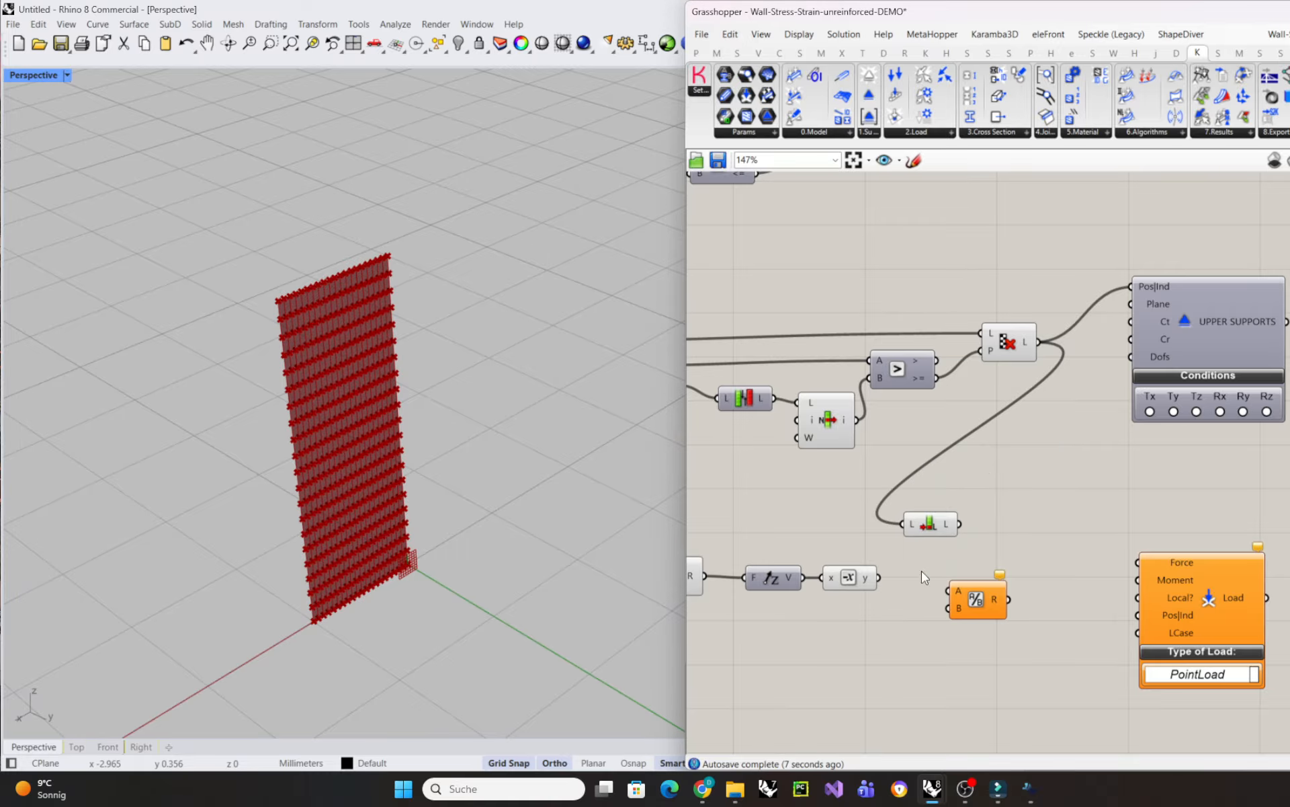
{"action": "left_click_drag", "start_coordinate": [879, 577], "coordinate": [949, 591]}
{"action": "left_click_drag", "start_coordinate": [960, 524], "coordinate": [954, 611]}
{"action": "left_click", "coordinate": [971, 603]}
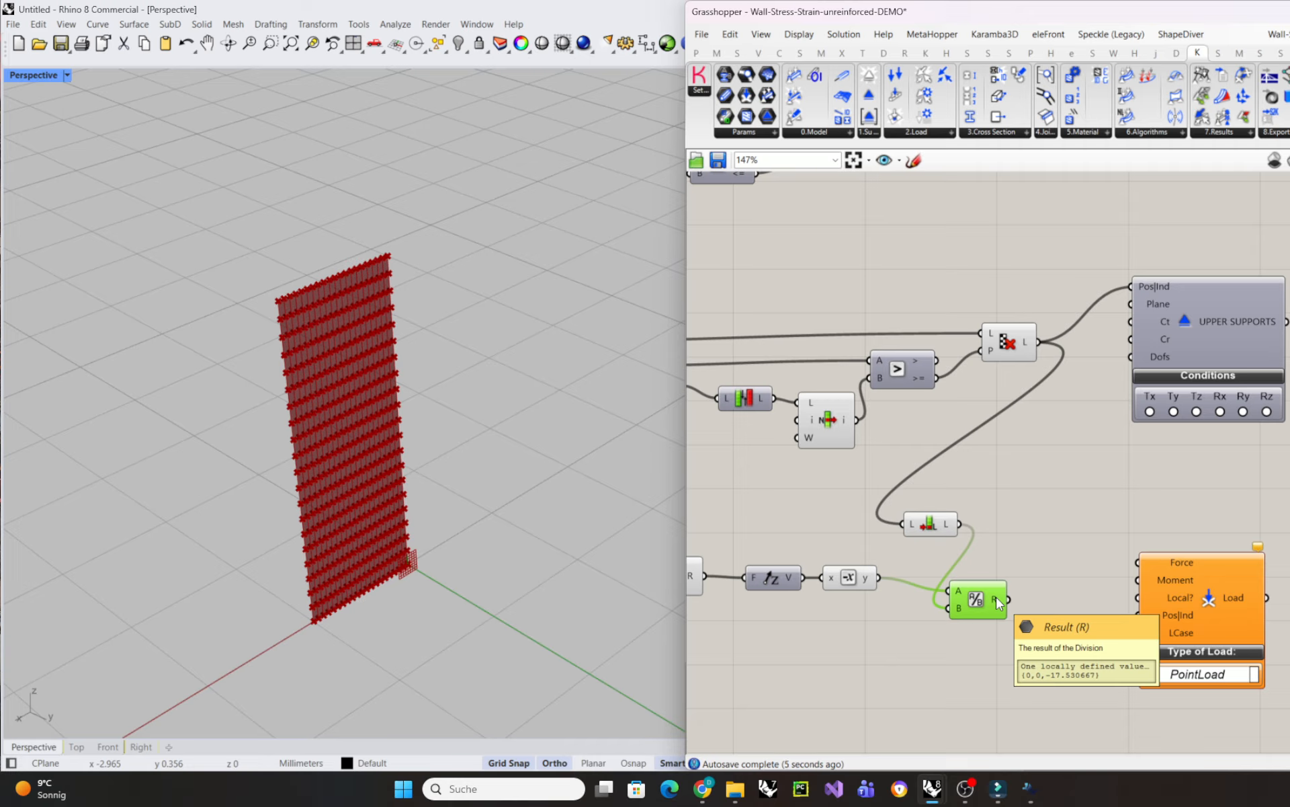
- Move the PointLoad component closer to the Division component and connect the Division result to its Force input
{"action": "left_click", "coordinate": [1176, 563]}
{"action": "left_click_drag", "start_coordinate": [1176, 563], "coordinate": [1154, 567]}
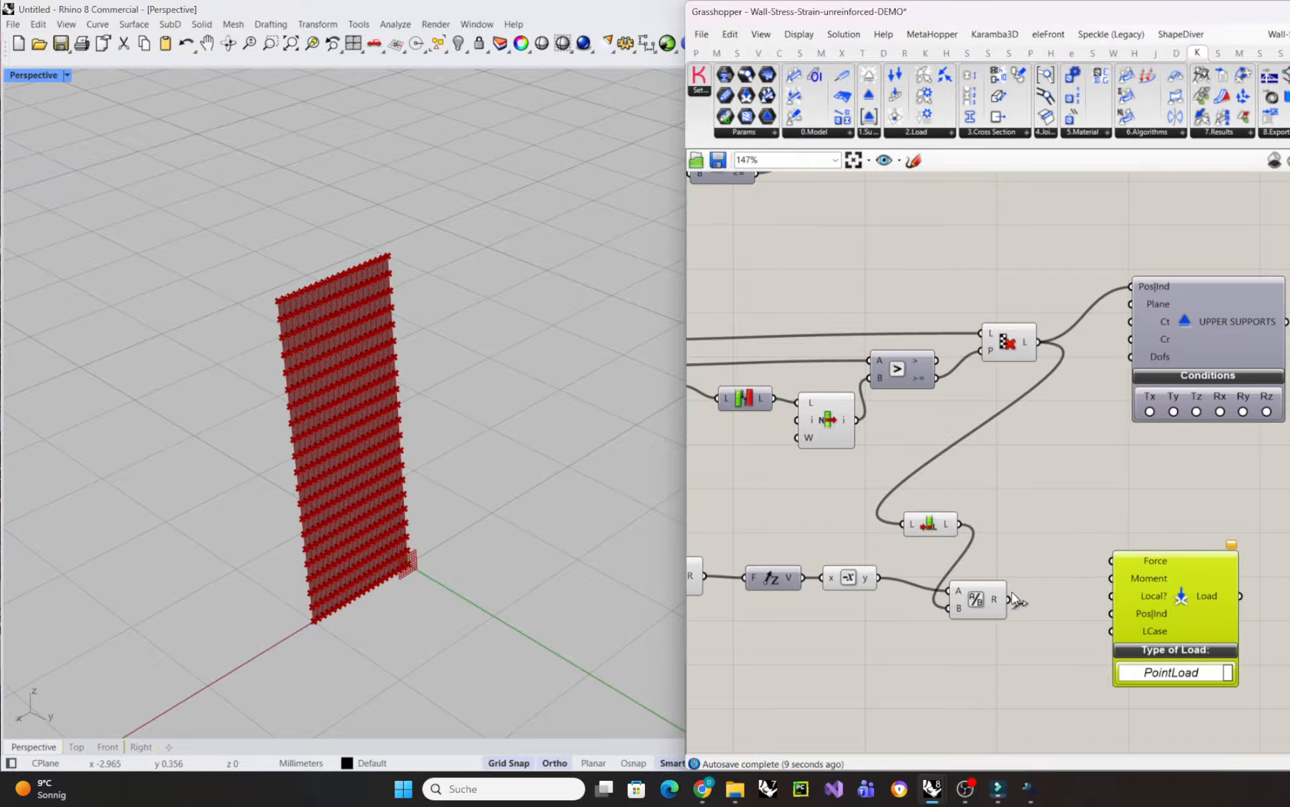
{"action": "left_click_drag", "start_coordinate": [1014, 608], "coordinate": [1109, 568]}
{"action": "left_click_drag", "start_coordinate": [1010, 600], "coordinate": [1089, 566]}
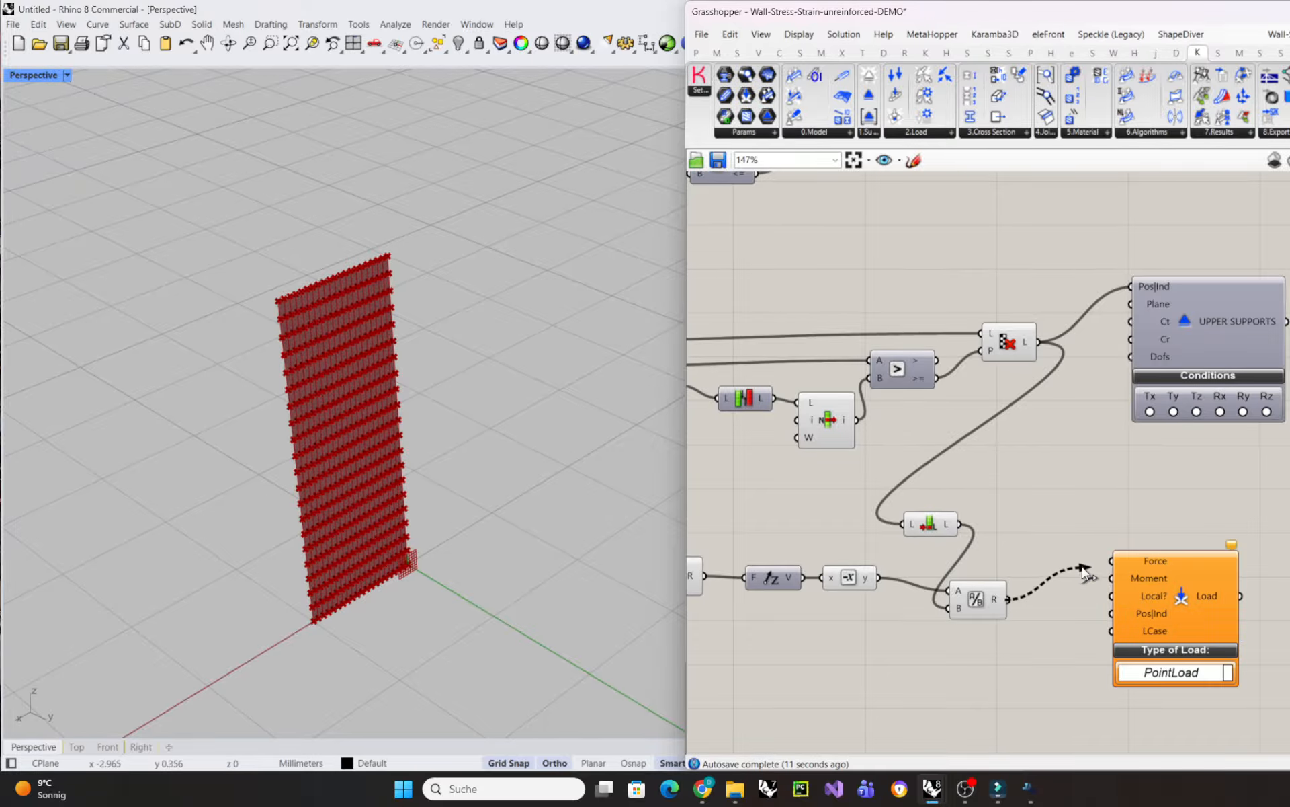
{"action": "left_click_drag", "start_coordinate": [1089, 566], "coordinate": [1113, 561]}
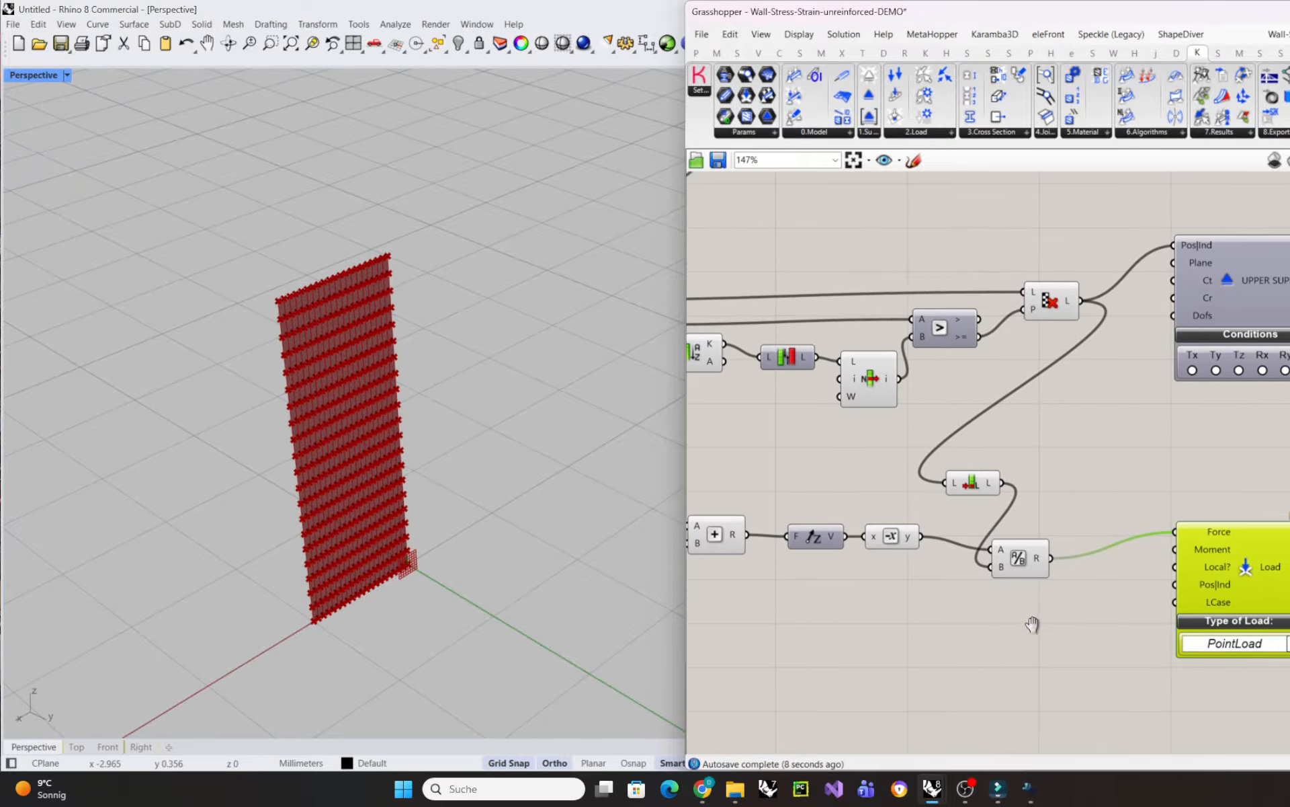
{"action": "right_click_drag", "start_coordinate": [1034, 625], "coordinate": [1042, 618]}
{"action": "left_click_drag", "start_coordinate": [1223, 589], "coordinate": [1213, 592]}
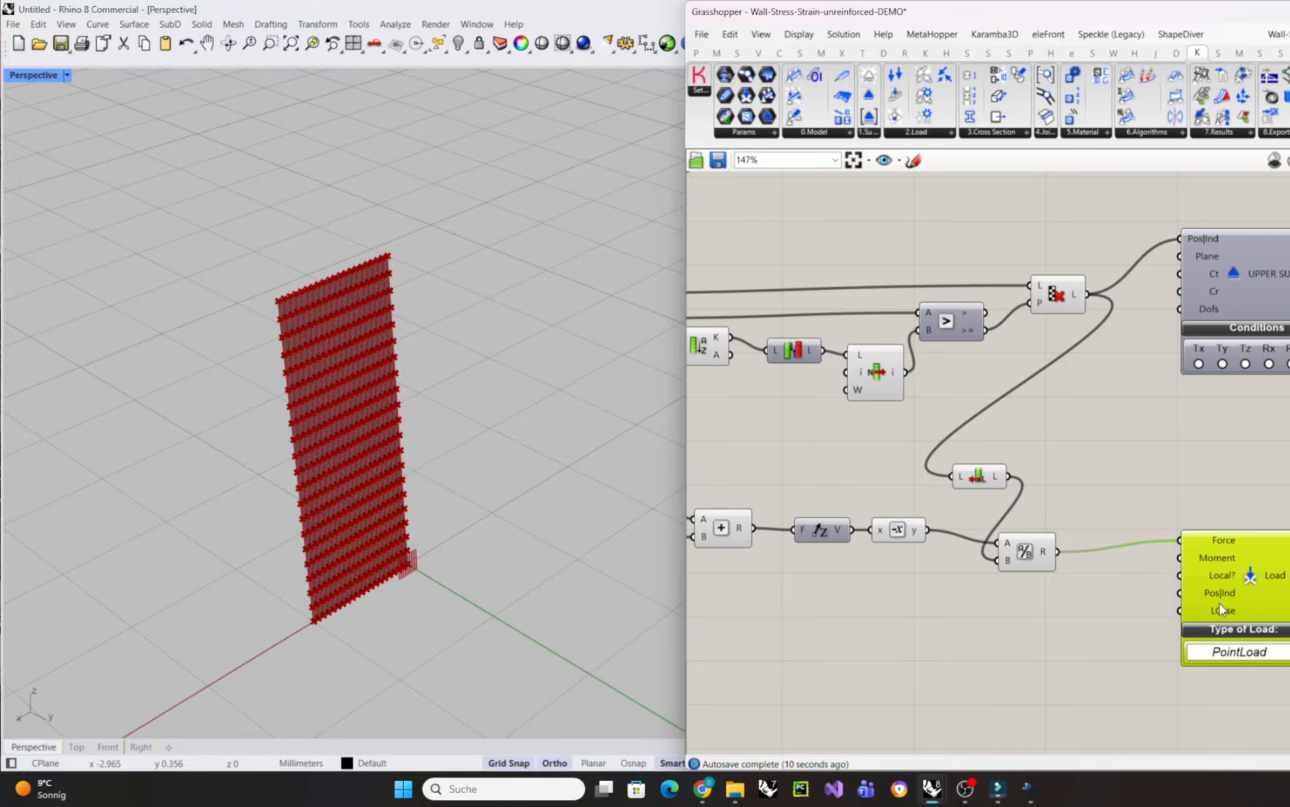
{"action": "scroll", "coordinate": [1115, 604], "scroll_direction": "down", "scroll_amount": 1}
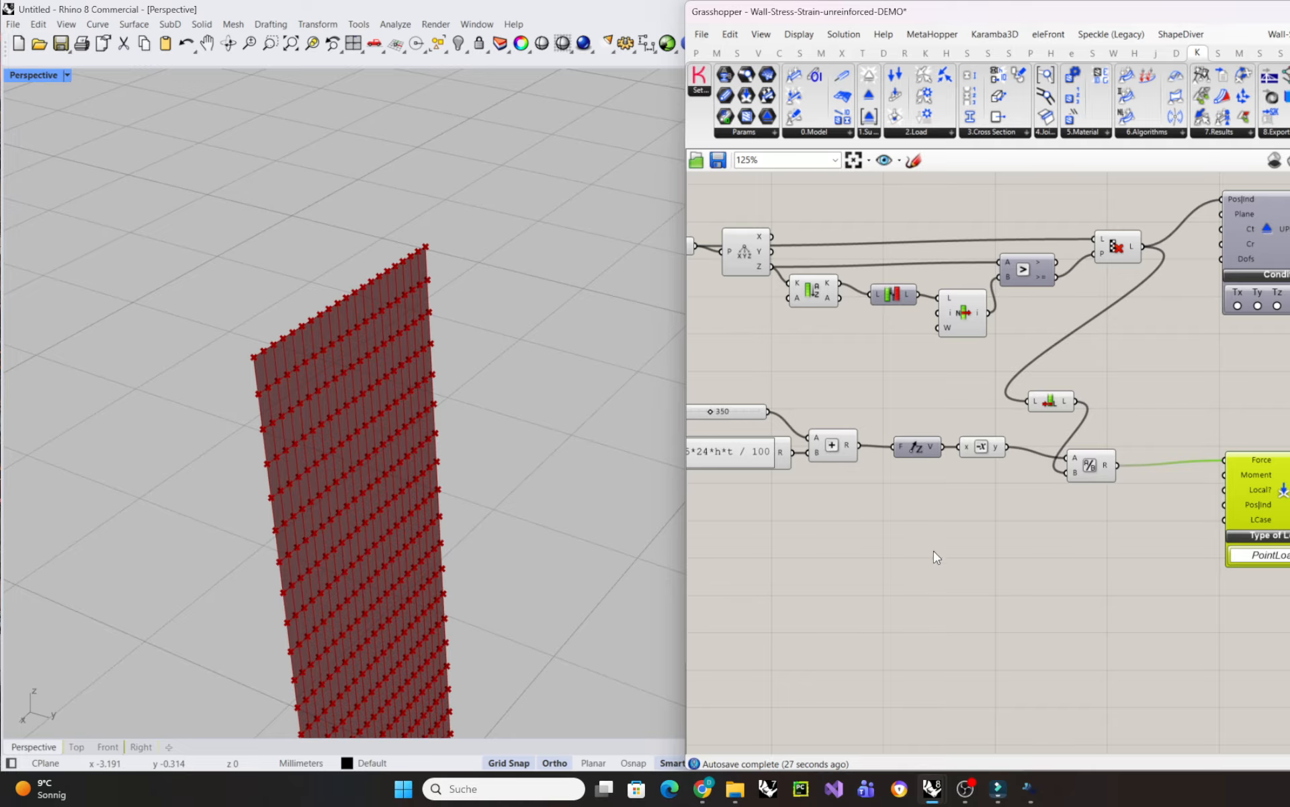
{"action": "right_click_drag", "start_coordinate": [963, 539], "coordinate": [941, 545]}
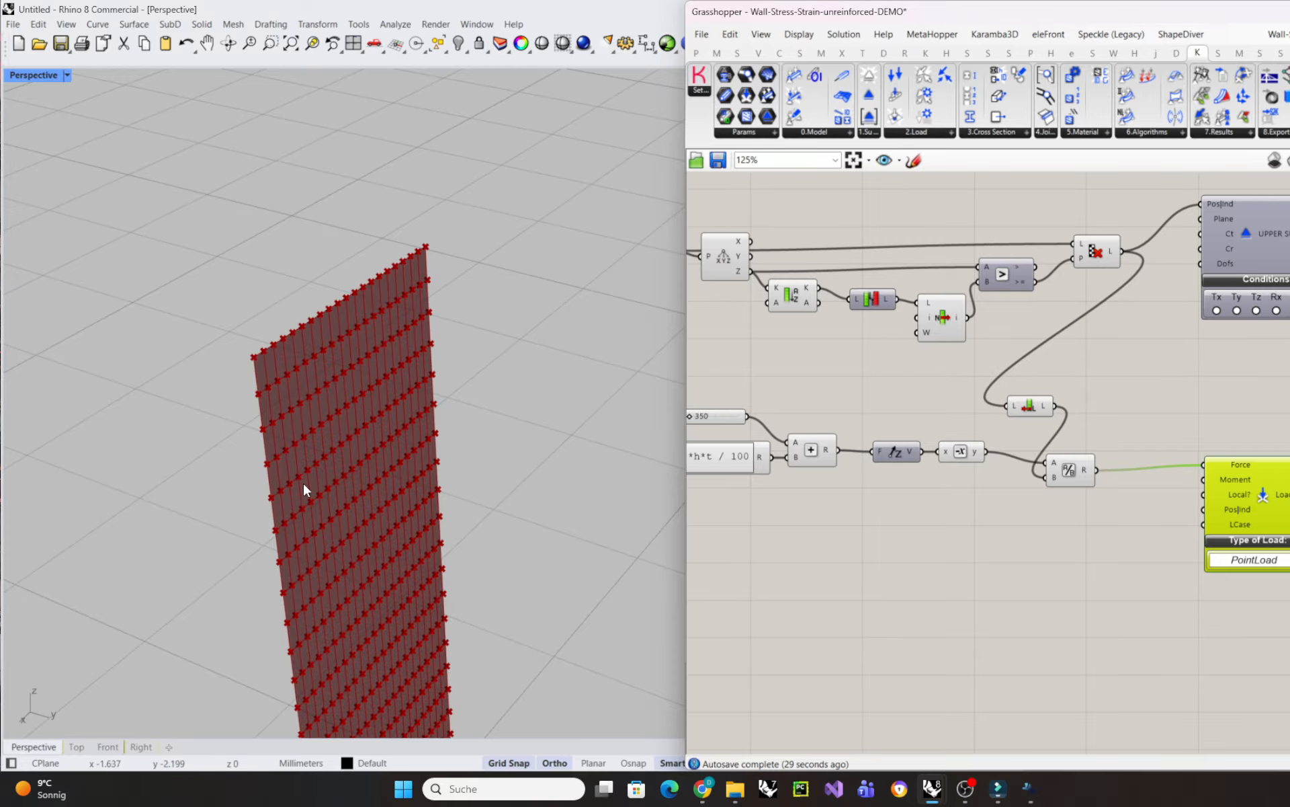
{"action": "right_click_drag", "start_coordinate": [817, 380], "coordinate": [852, 391]}
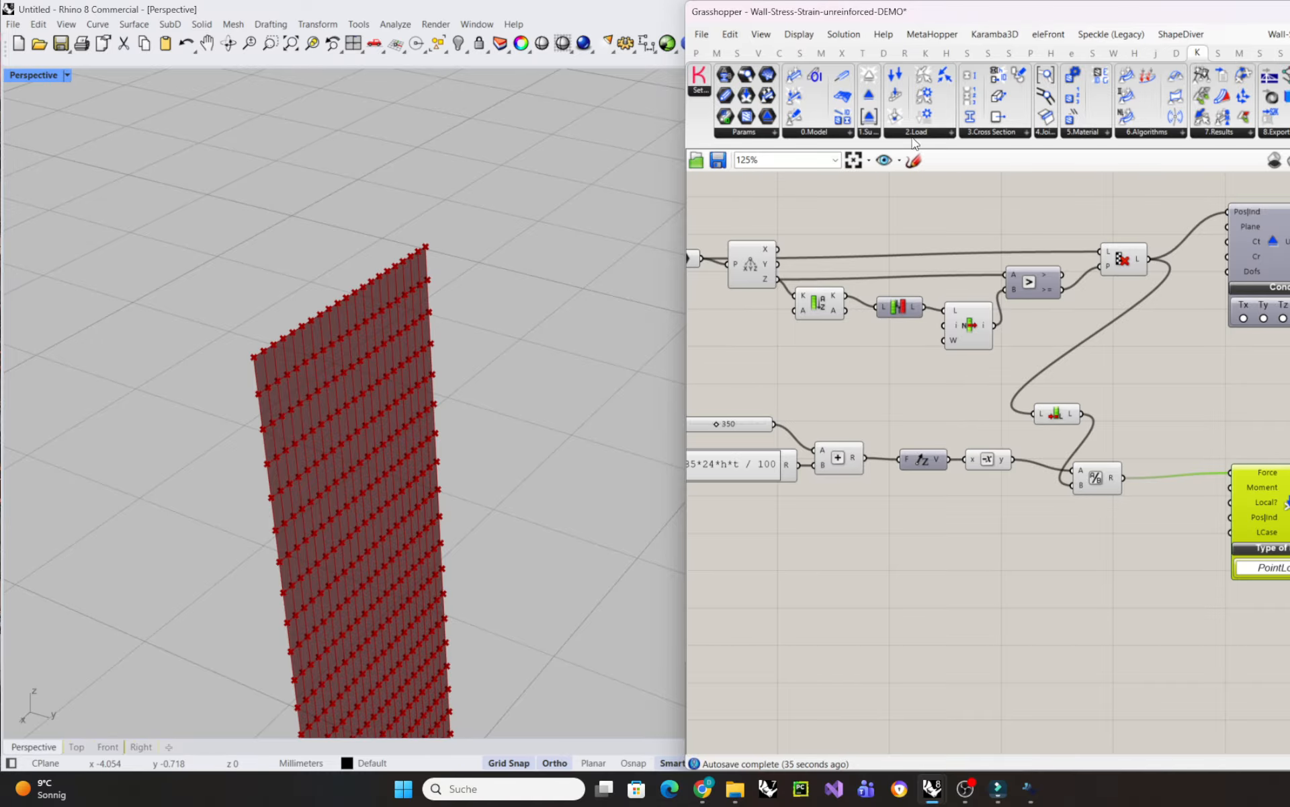
{"action": "left_click", "coordinate": [990, 134]}
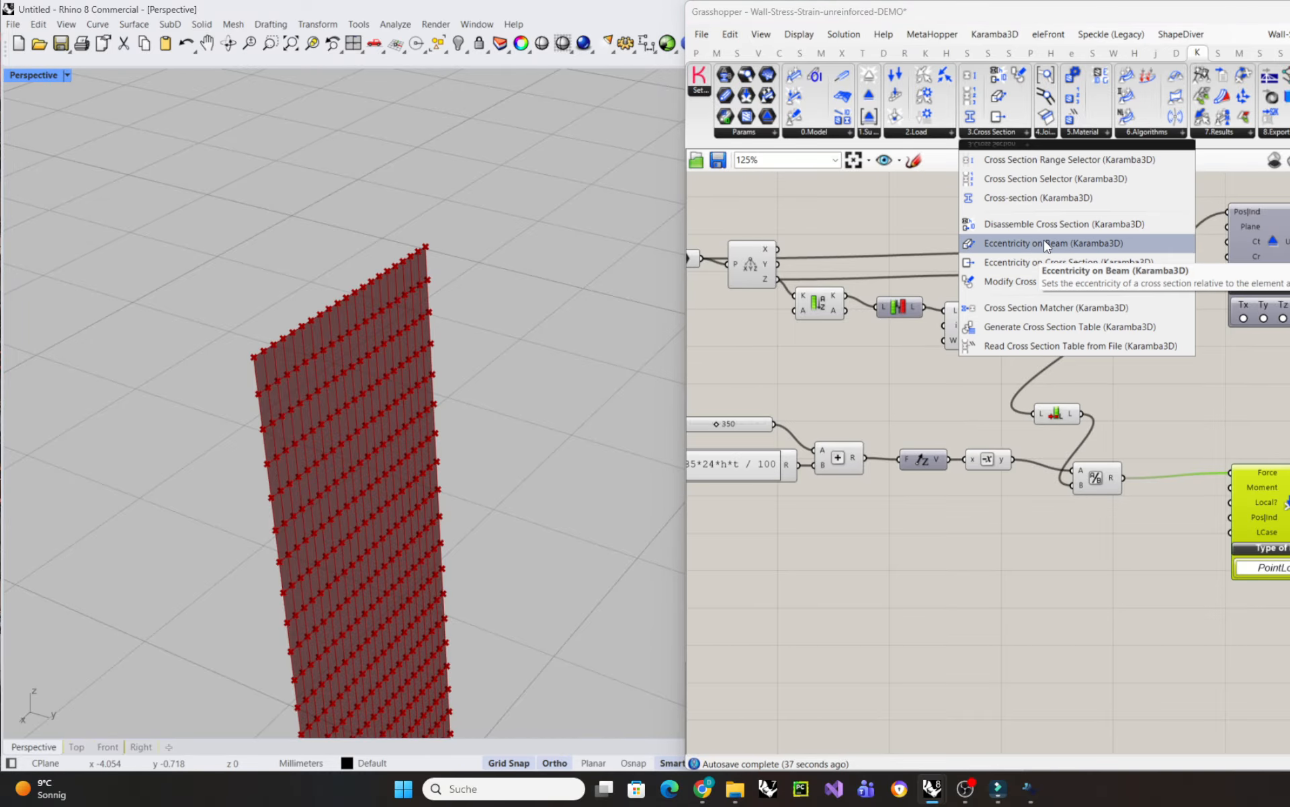
{"action": "left_click", "coordinate": [962, 388]}
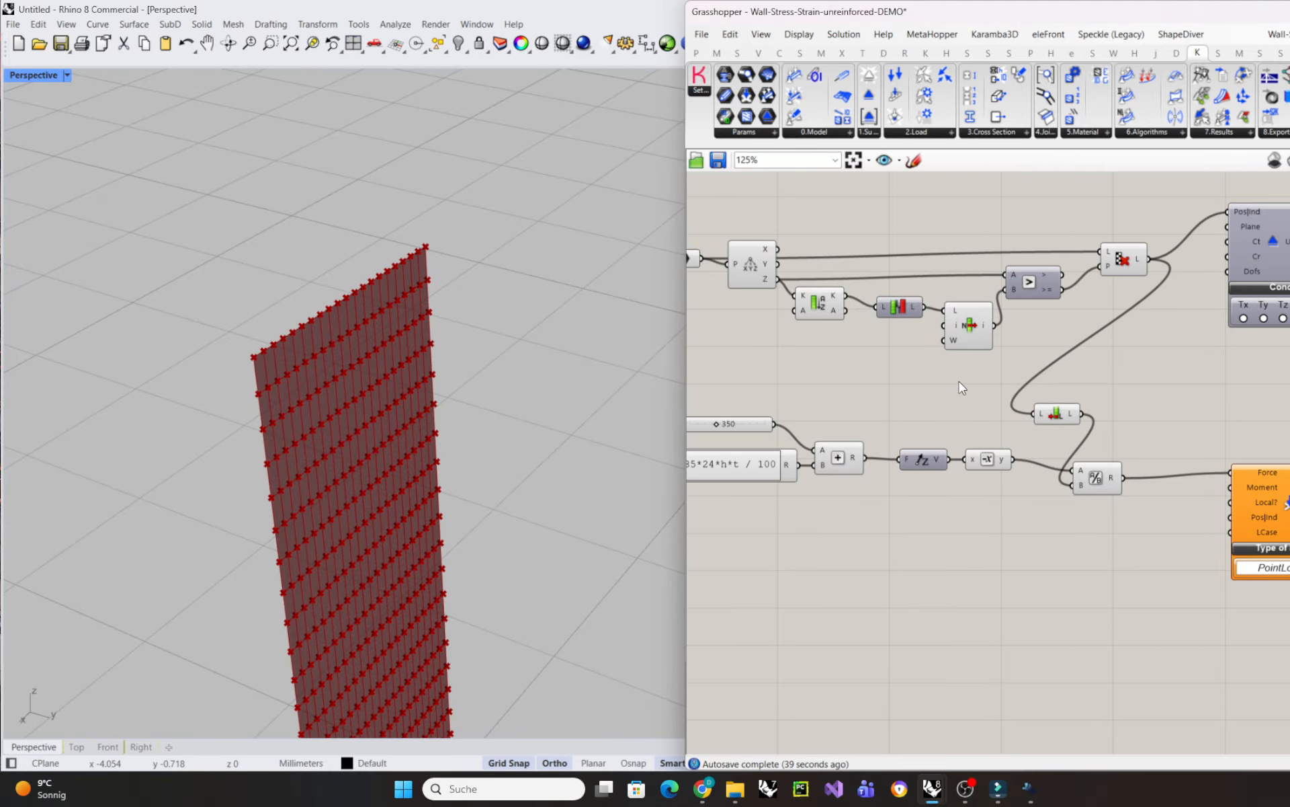
{"action": "right_click_drag", "start_coordinate": [962, 388], "coordinate": [907, 374]}
{"action": "right_click_drag", "start_coordinate": [967, 518], "coordinate": [910, 472]}
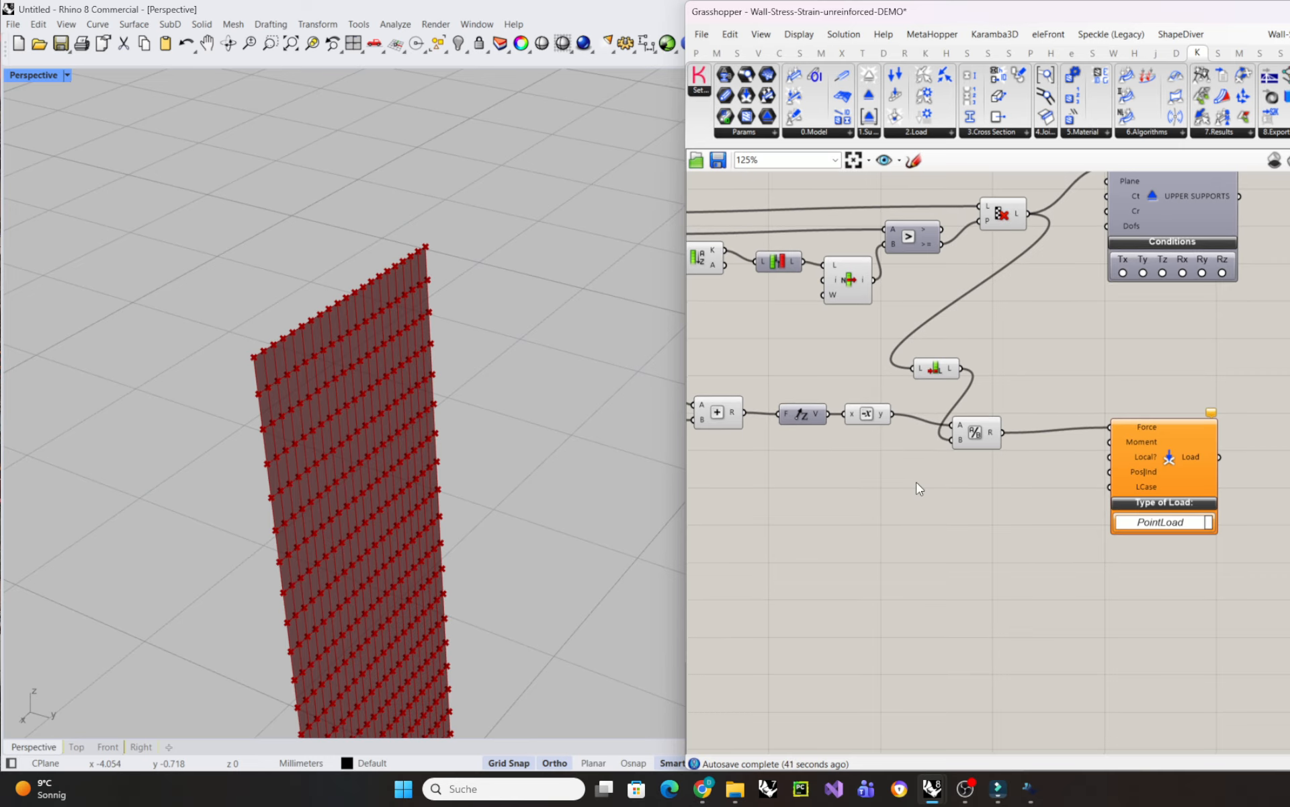
- Line up the nEd*(t/100)/6 and mEd / nEd expressions with their kNm/m and m result panels
{"action": "scroll", "coordinate": [867, 490], "scroll_direction": "up", "scroll_amount": 2}
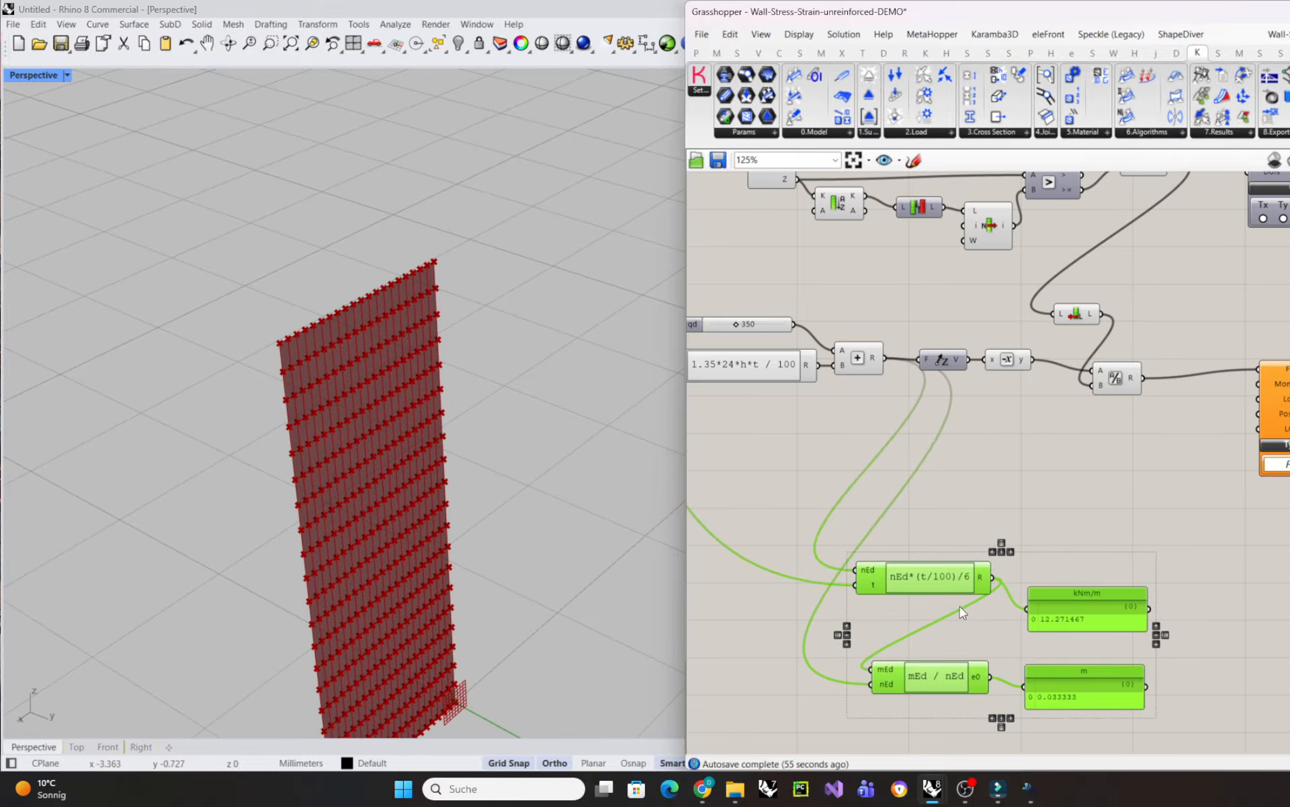
{"action": "left_click", "coordinate": [1002, 529]}
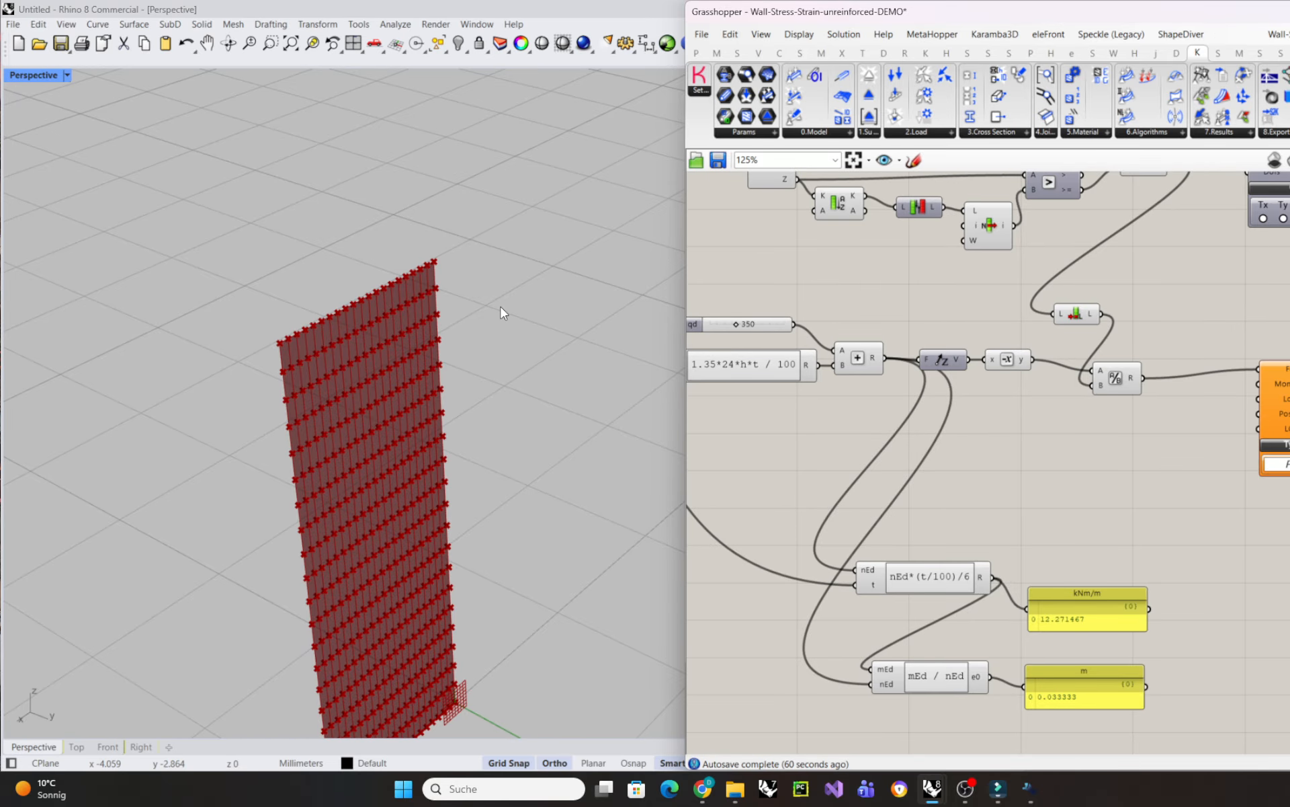
{"action": "right_click_drag", "start_coordinate": [449, 316], "coordinate": [454, 306]}
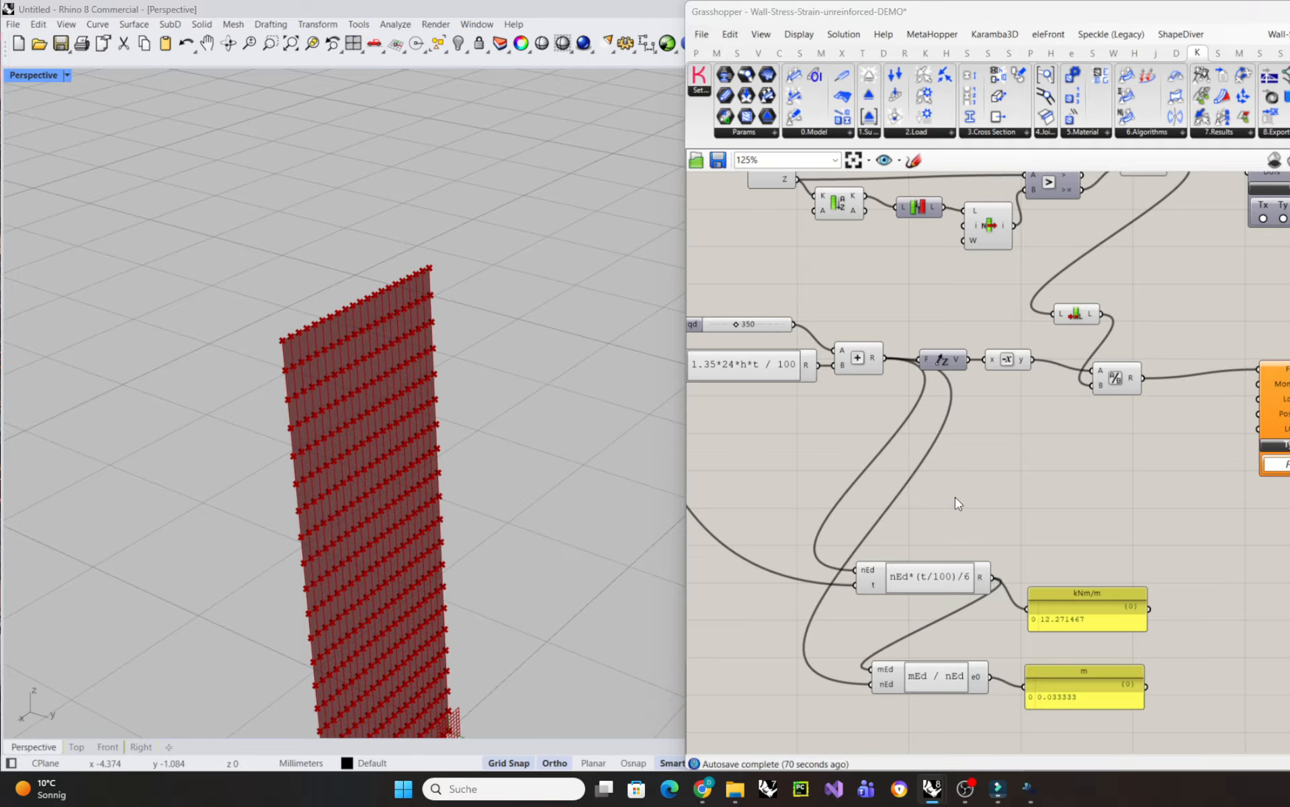
{"action": "left_click_drag", "start_coordinate": [963, 579], "coordinate": [968, 584]}
{"action": "scroll", "coordinate": [941, 672], "scroll_direction": "up", "scroll_amount": 3}
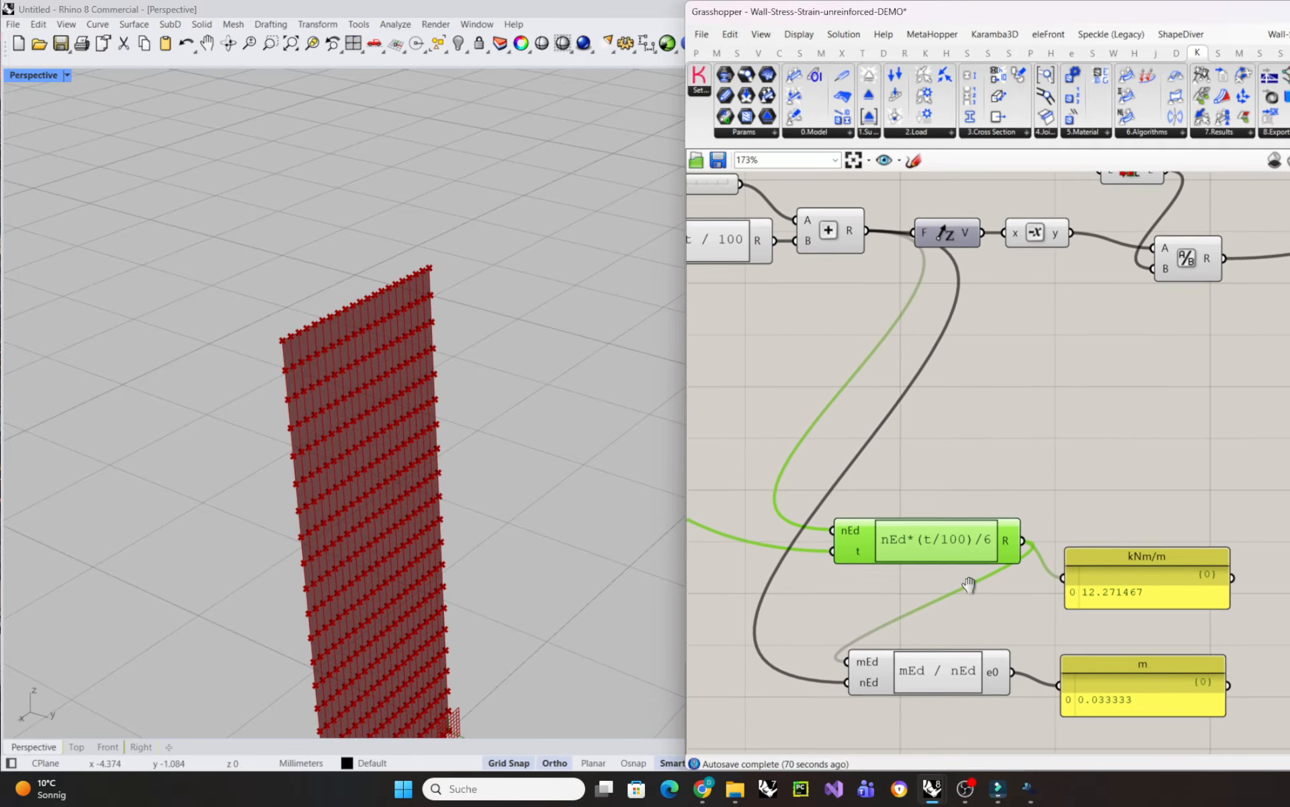
{"action": "left_click", "coordinate": [1164, 583]}
{"action": "left_click_drag", "start_coordinate": [1163, 581], "coordinate": [1163, 578]}
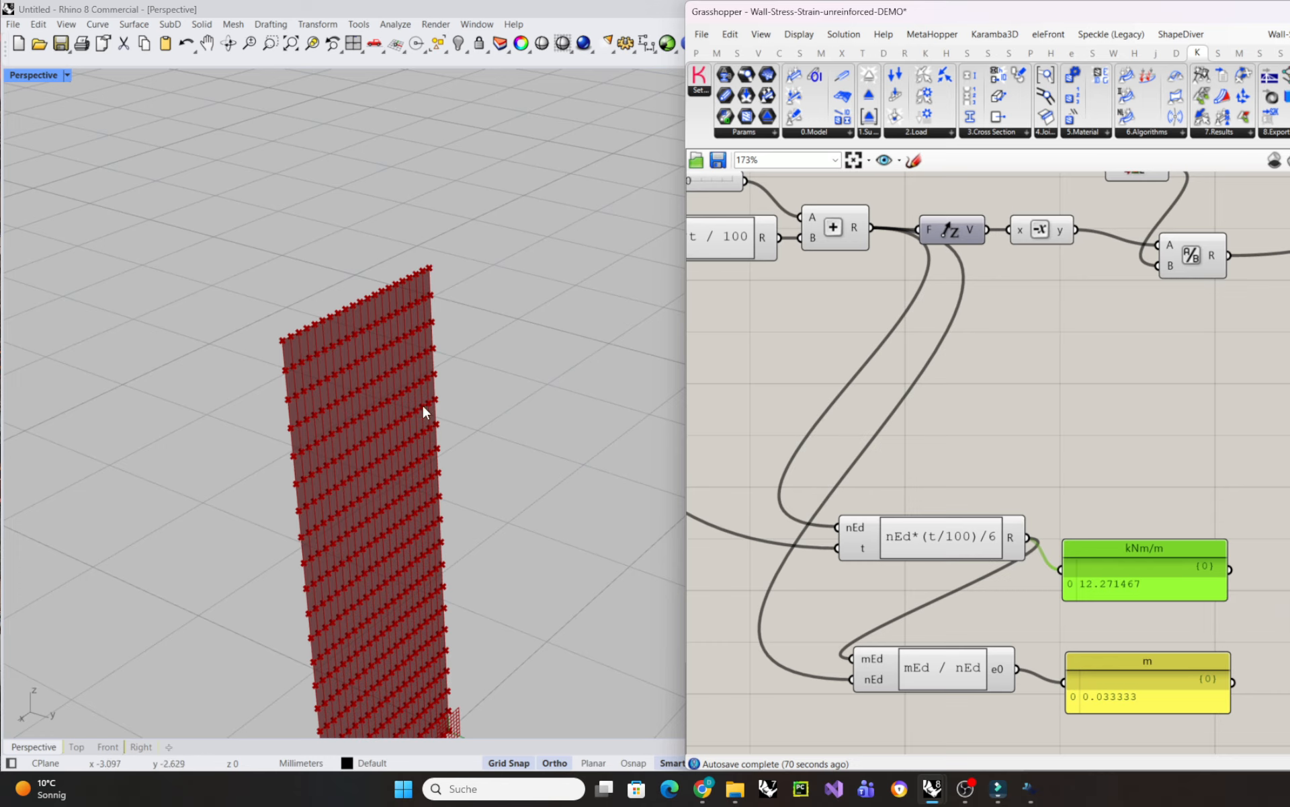
{"action": "right_click_drag", "start_coordinate": [1078, 490], "coordinate": [1090, 463]}
{"action": "left_click_drag", "start_coordinate": [972, 639], "coordinate": [978, 652]}
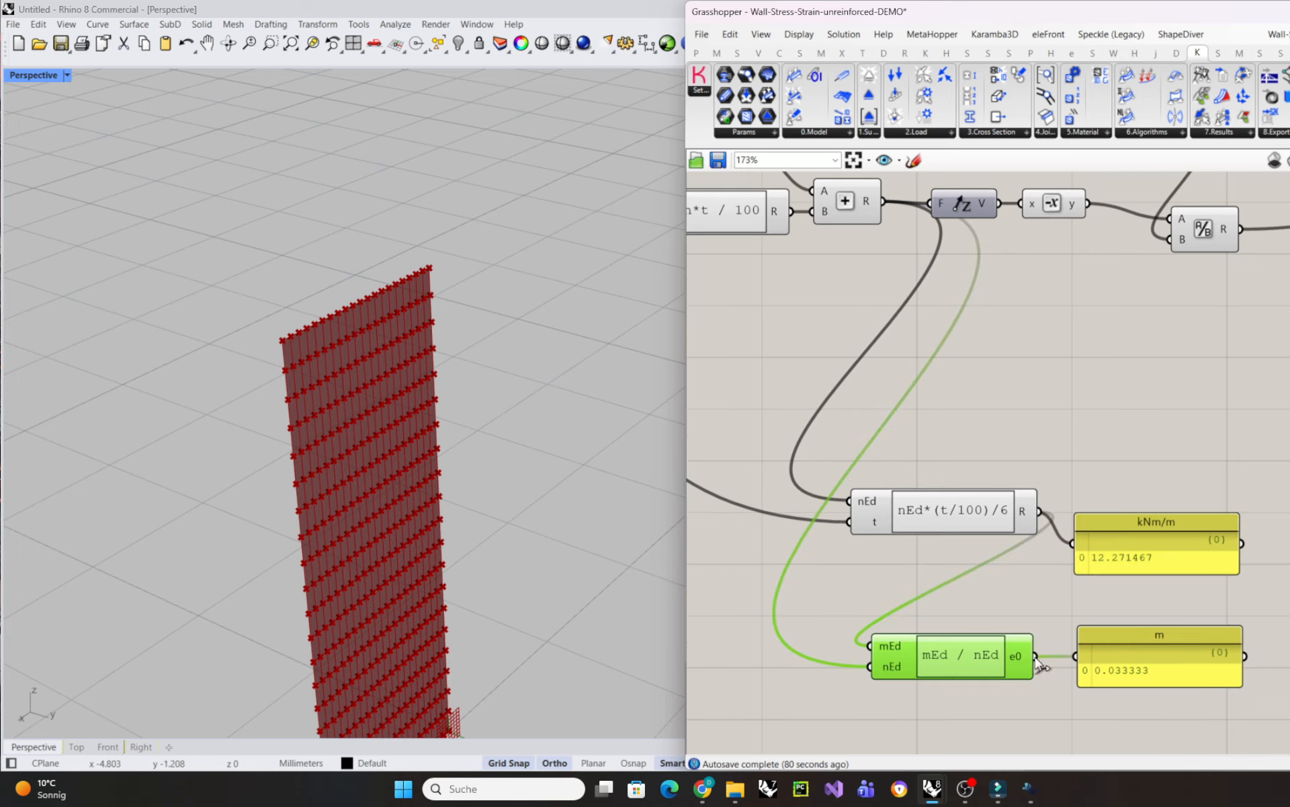
- Examine the moment expression nEd*(t/100)/6 and the eccentricity expression mEd / nEd together with their inputs and result panels
{"action": "left_click", "coordinate": [1154, 675]}
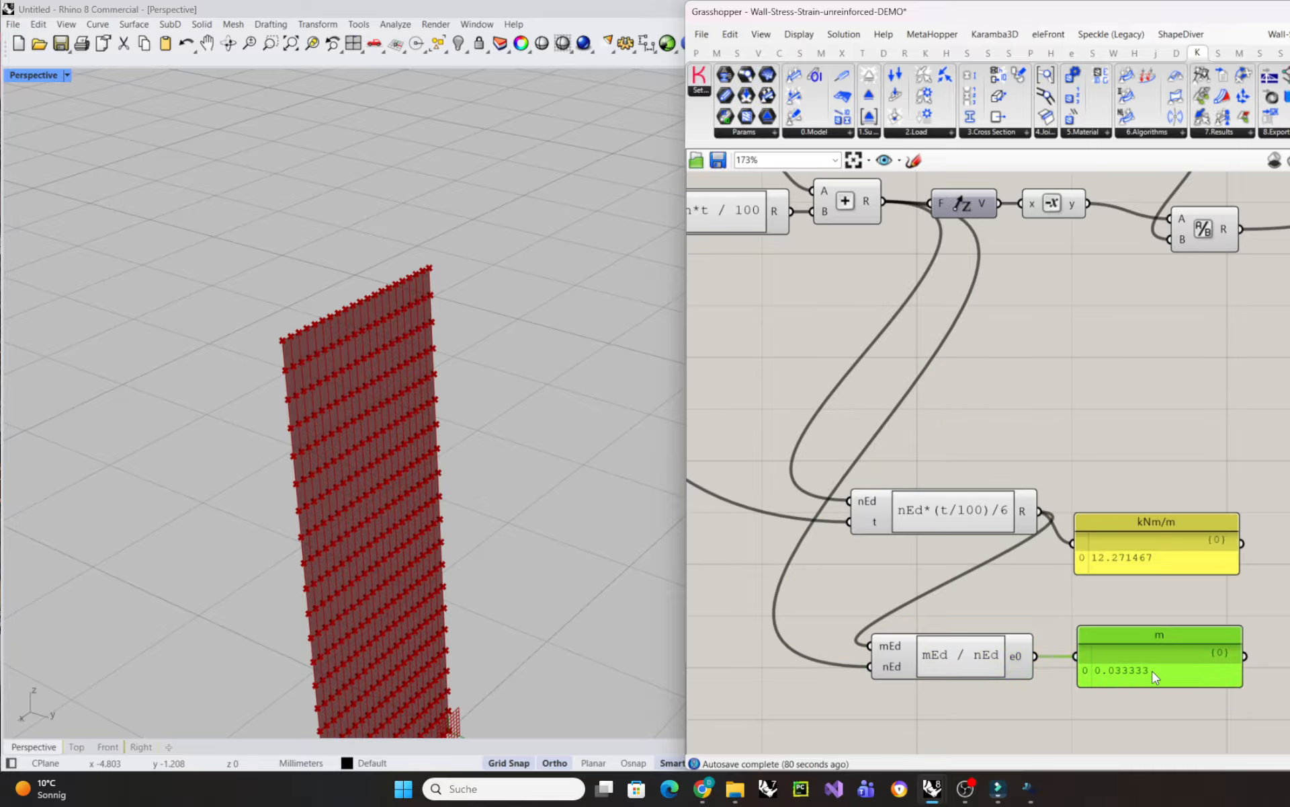
{"action": "left_click", "coordinate": [1134, 474]}
{"action": "right_click_drag", "start_coordinate": [1134, 474], "coordinate": [1083, 473]}
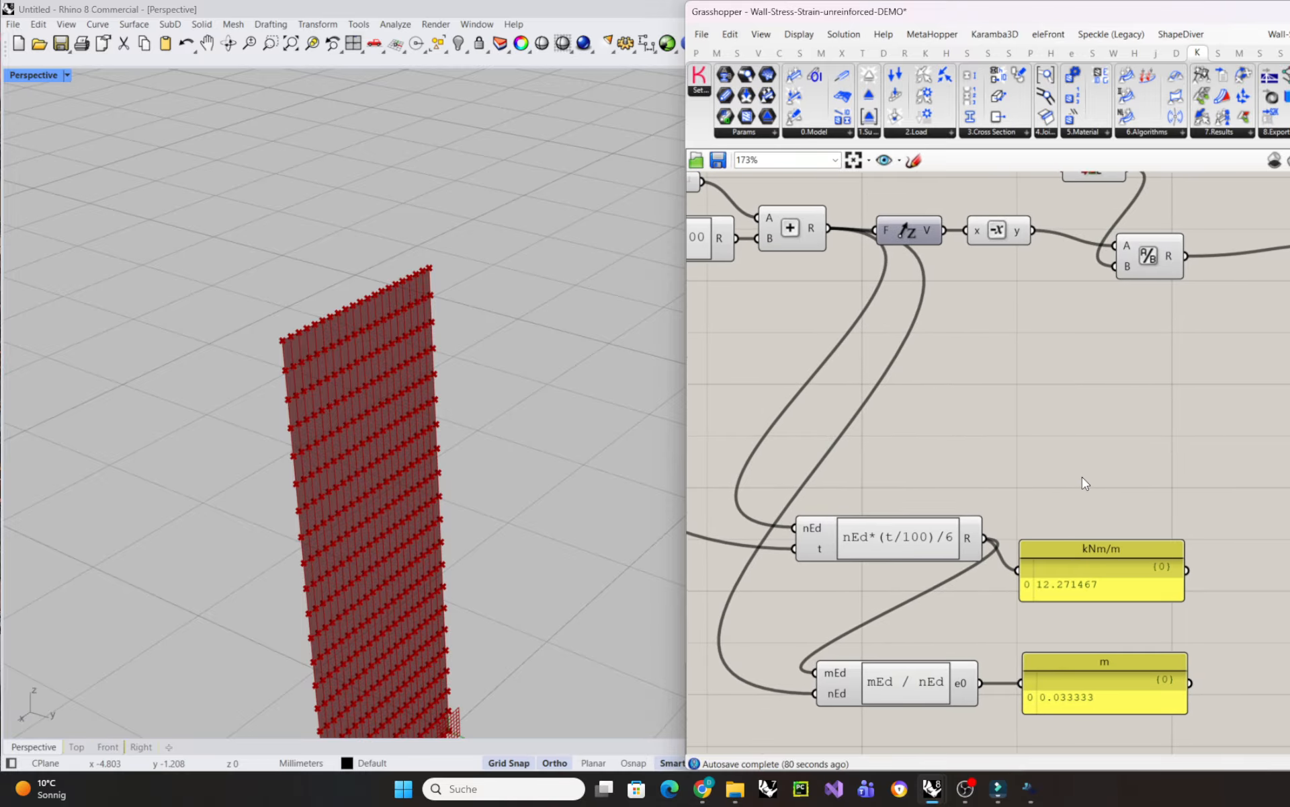
{"action": "scroll", "coordinate": [1031, 421], "scroll_direction": "down", "scroll_amount": 3}
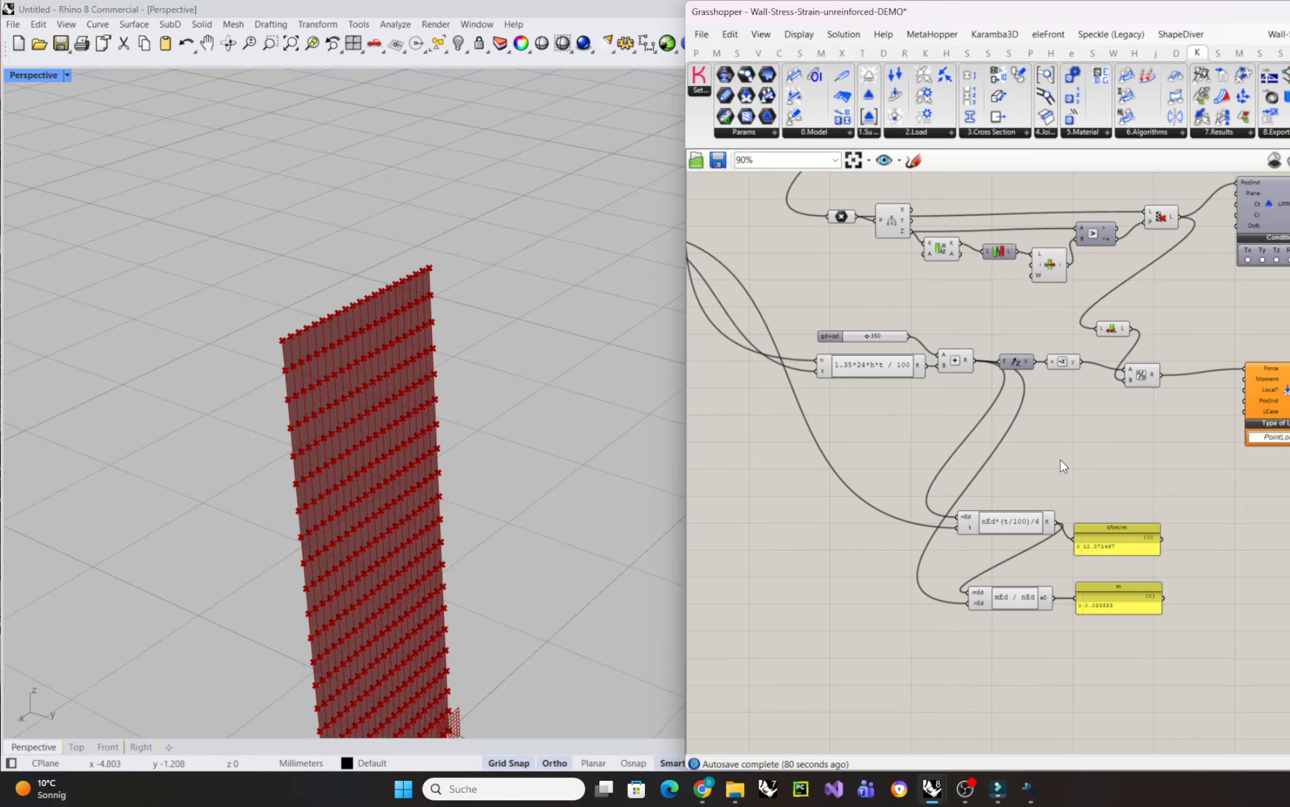
{"action": "scroll", "coordinate": [1060, 461], "scroll_direction": "up", "scroll_amount": 3}
{"action": "left_click", "coordinate": [868, 502]}
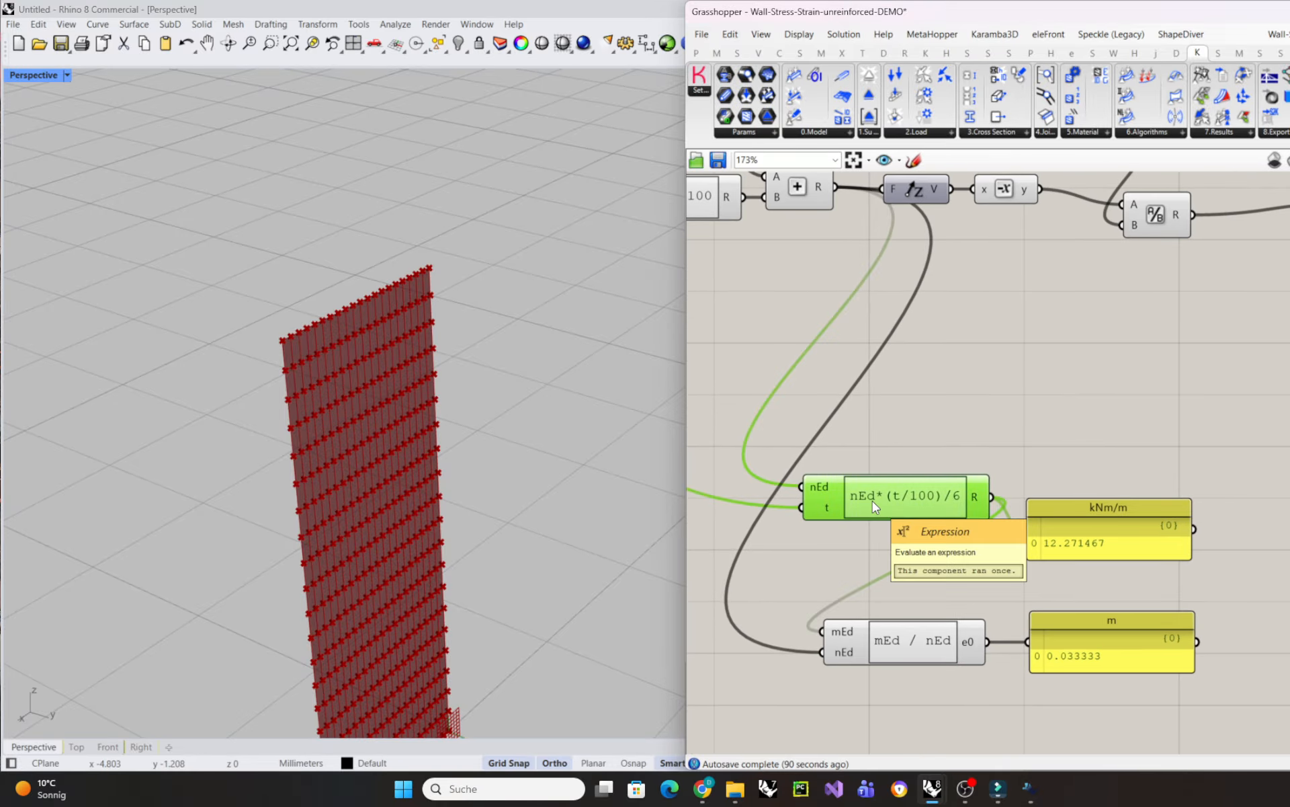
{"action": "right_click_drag", "start_coordinate": [872, 501], "coordinate": [1043, 498]}
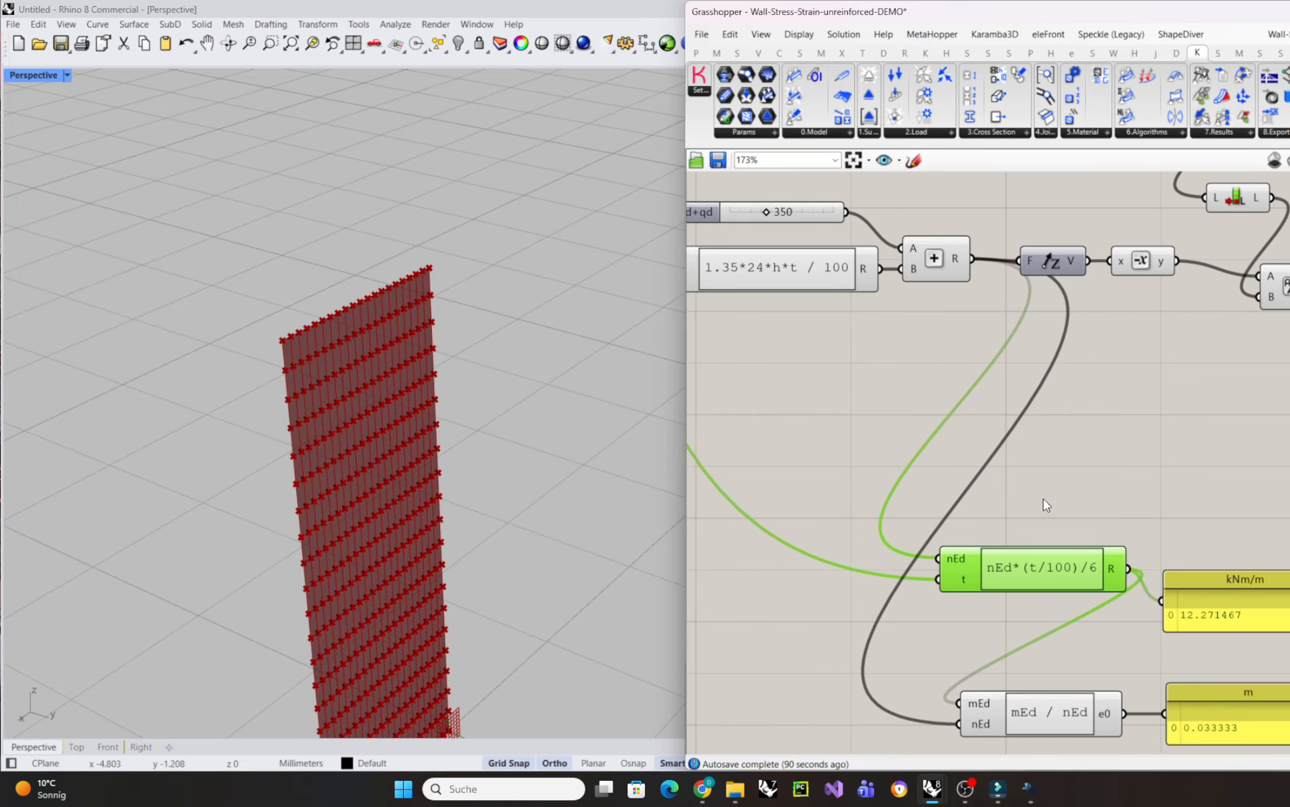
{"action": "right_click_drag", "start_coordinate": [930, 337], "coordinate": [955, 355]}
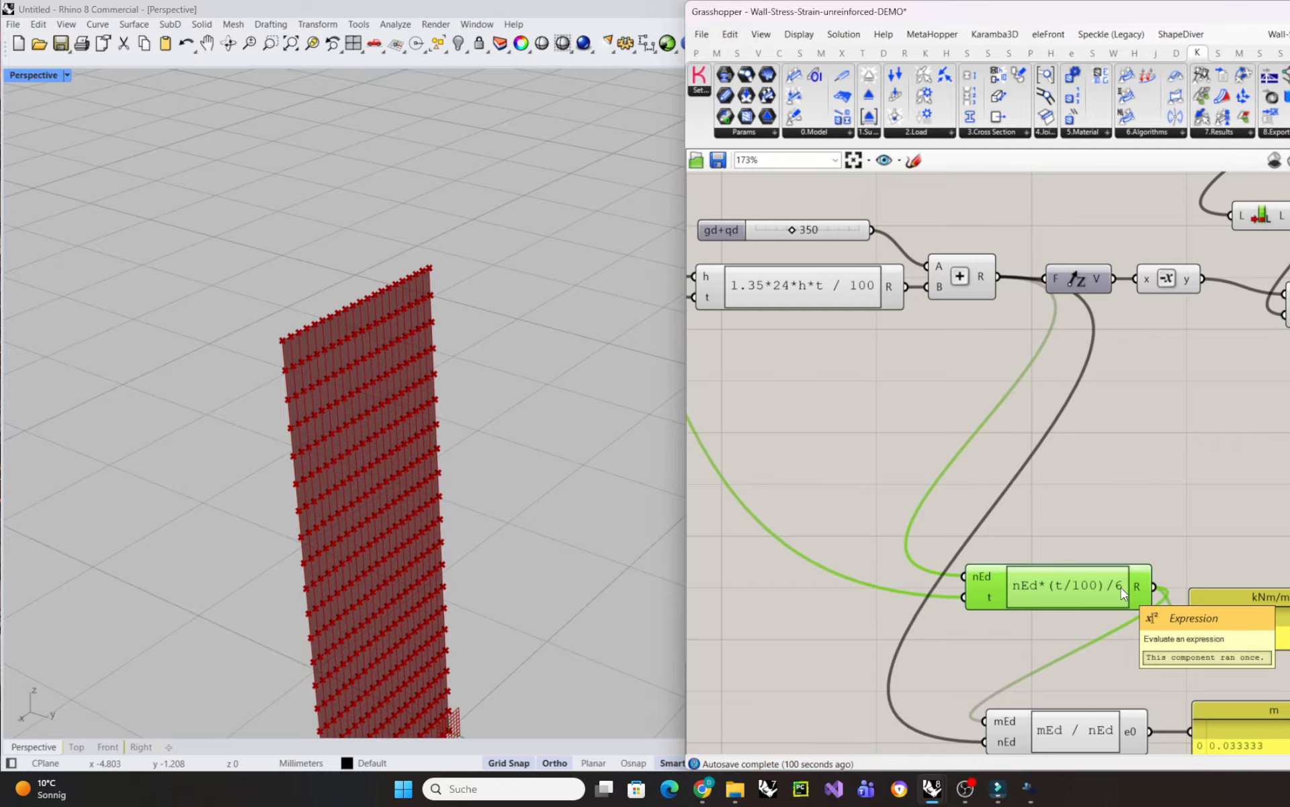
{"action": "right_click_drag", "start_coordinate": [1158, 513], "coordinate": [987, 485]}
{"action": "left_click", "coordinate": [1063, 593]}
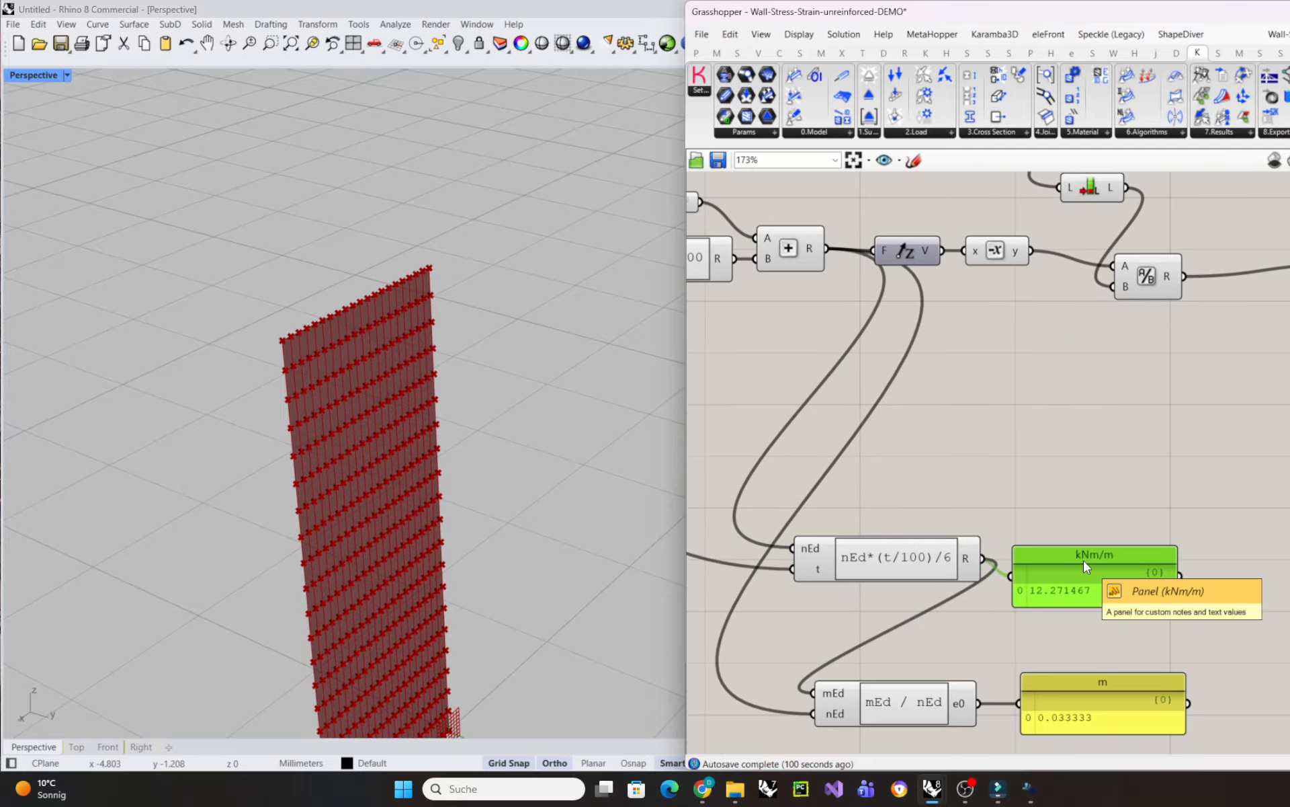
{"action": "right_click_drag", "start_coordinate": [1104, 526], "coordinate": [1094, 527]}
{"action": "right_click_drag", "start_coordinate": [1087, 676], "coordinate": [1107, 629]}
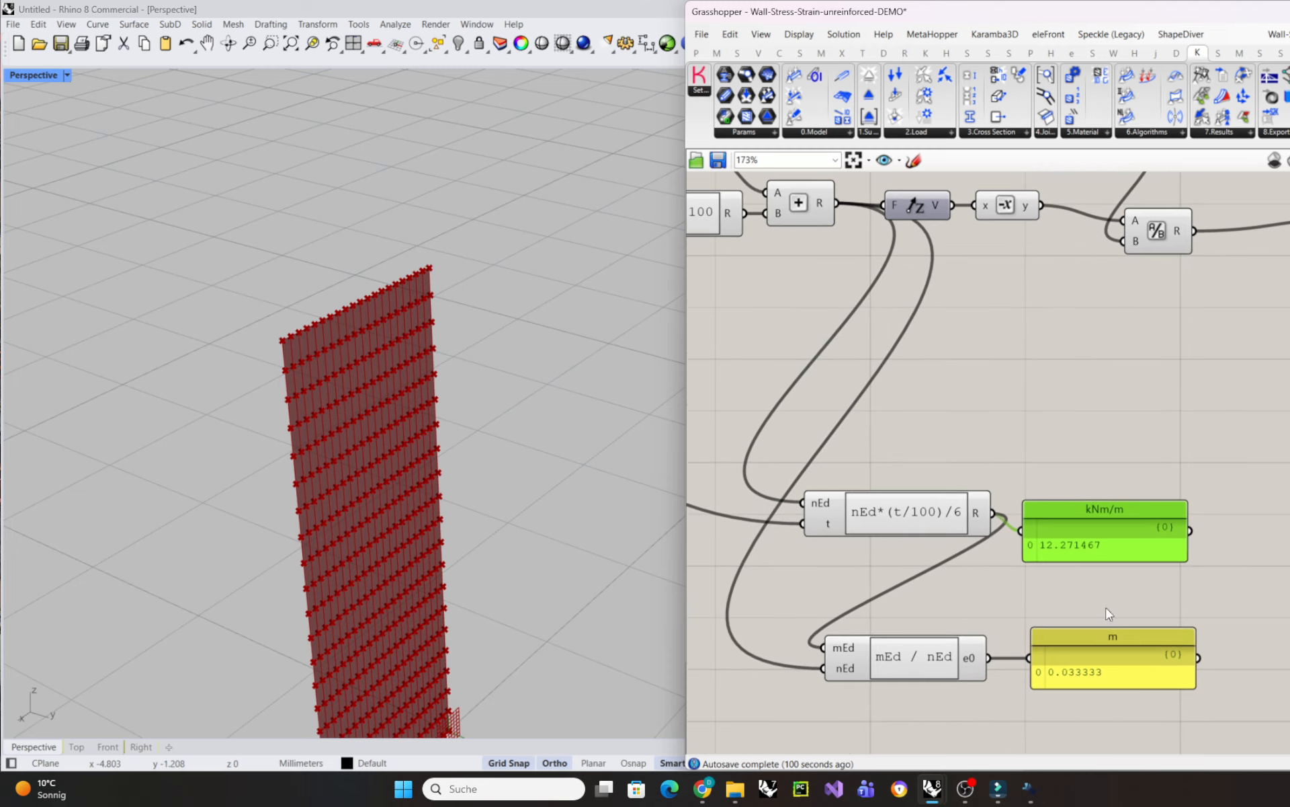
{"action": "left_click", "coordinate": [886, 661]}
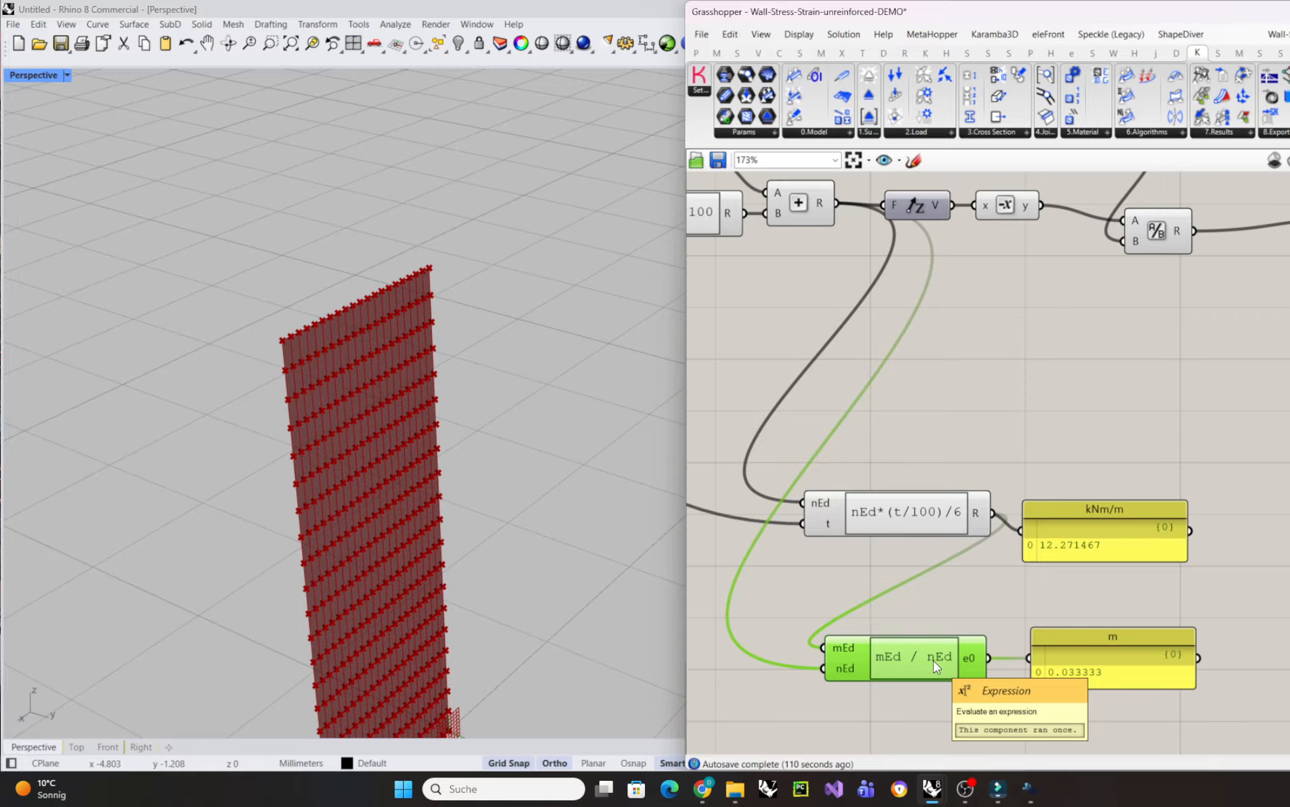
{"action": "mouse_move", "coordinate": [966, 608]}
{"action": "right_mouse_down"}
{"action": "mouse_move", "coordinate": [947, 604]}
{"action": "mouse_move", "coordinate": [949, 617]}
{"action": "right_mouse_up"}
{"action": "left_click", "coordinate": [1027, 657]}
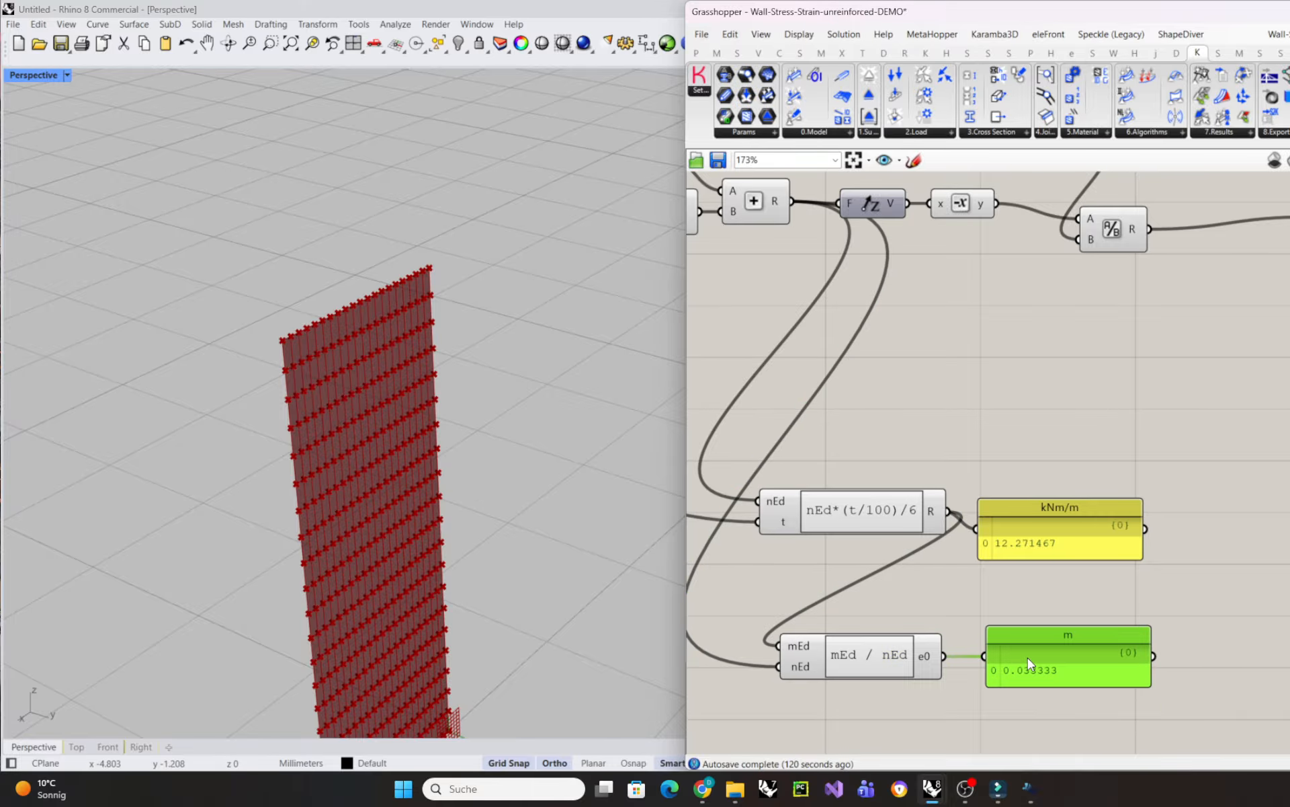
- Examine the PointLoad component's Force and Moment inputs together with the loaded top edge of the wall mesh
{"action": "right_click_drag", "start_coordinate": [1152, 601], "coordinate": [1076, 632]}
{"action": "scroll", "coordinate": [1094, 625], "scroll_direction": "down", "scroll_amount": 1}
{"action": "right_click_drag", "start_coordinate": [1098, 623], "coordinate": [1080, 635]}
{"action": "left_click", "coordinate": [1222, 438]}
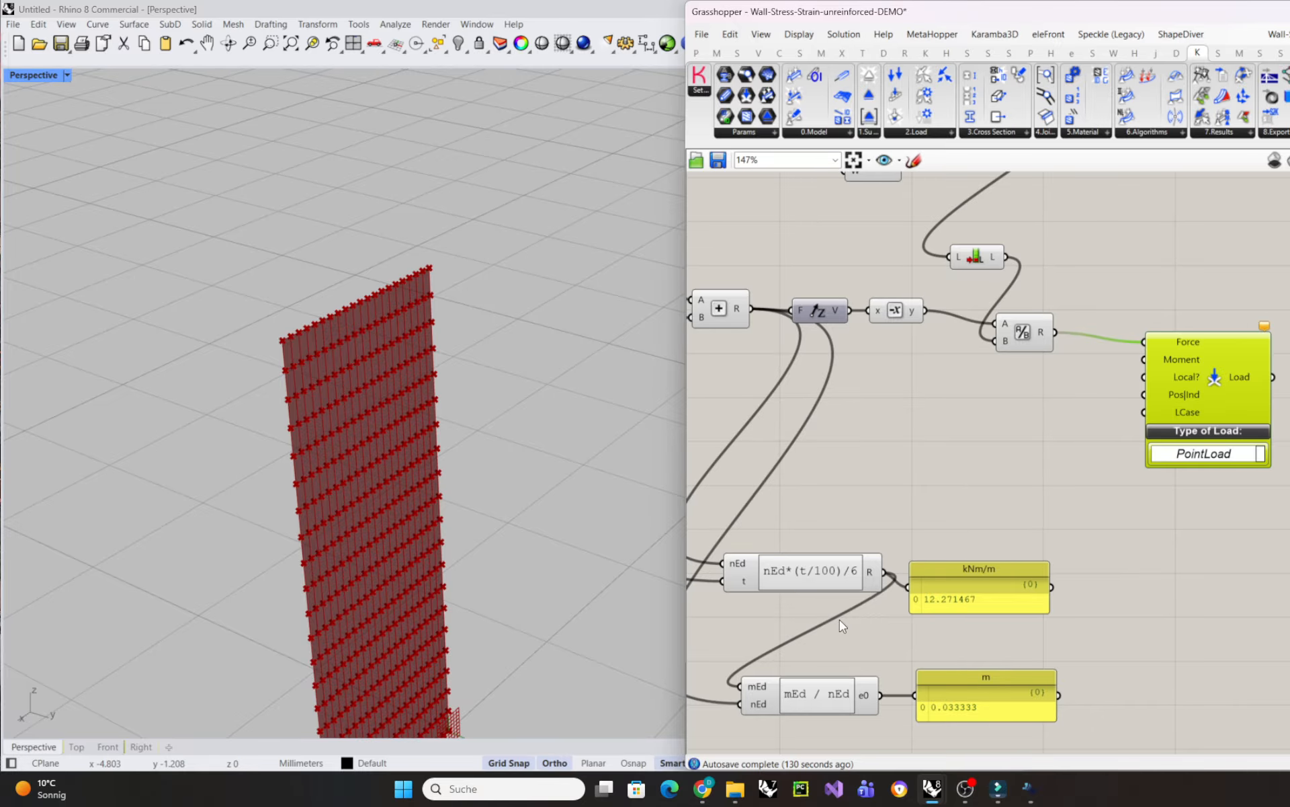
{"action": "right_click_drag", "start_coordinate": [477, 406], "coordinate": [490, 398]}
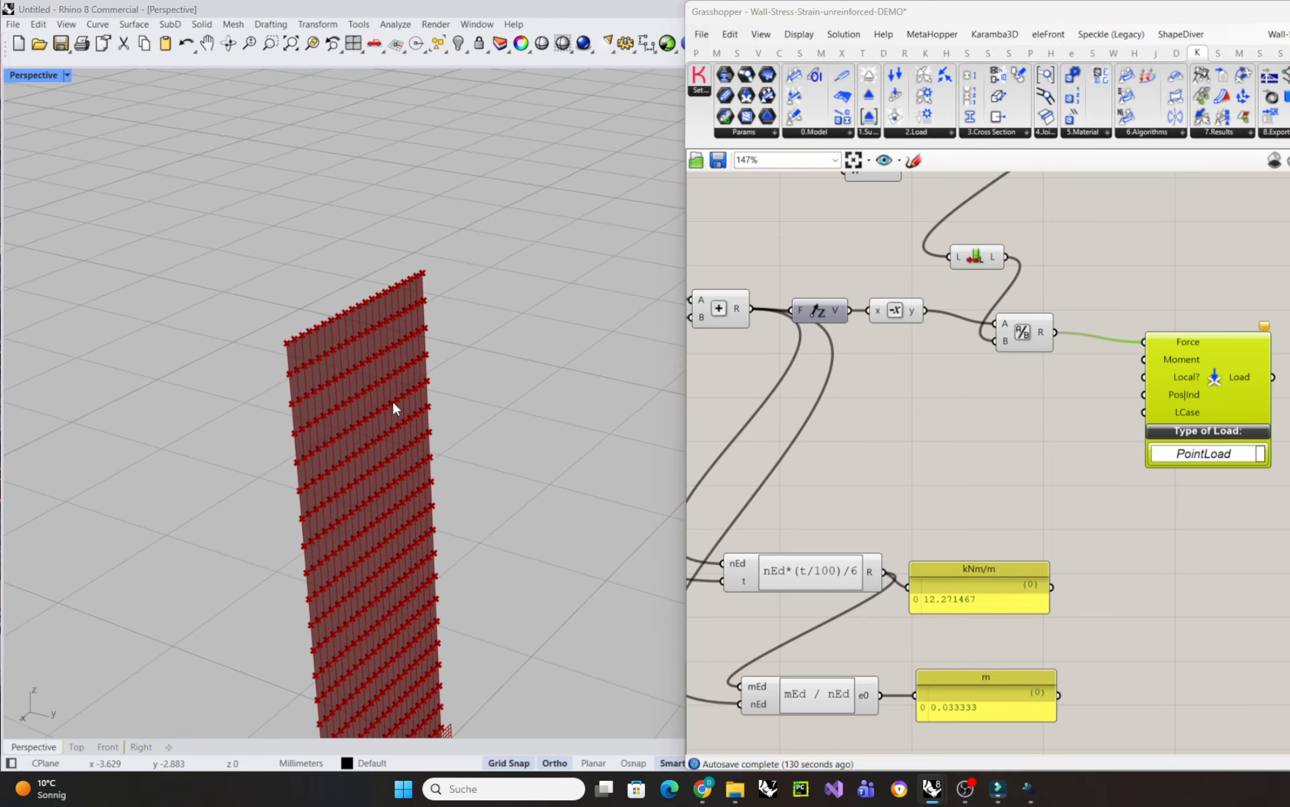
{"action": "right_click_drag", "start_coordinate": [395, 403], "coordinate": [405, 360]}
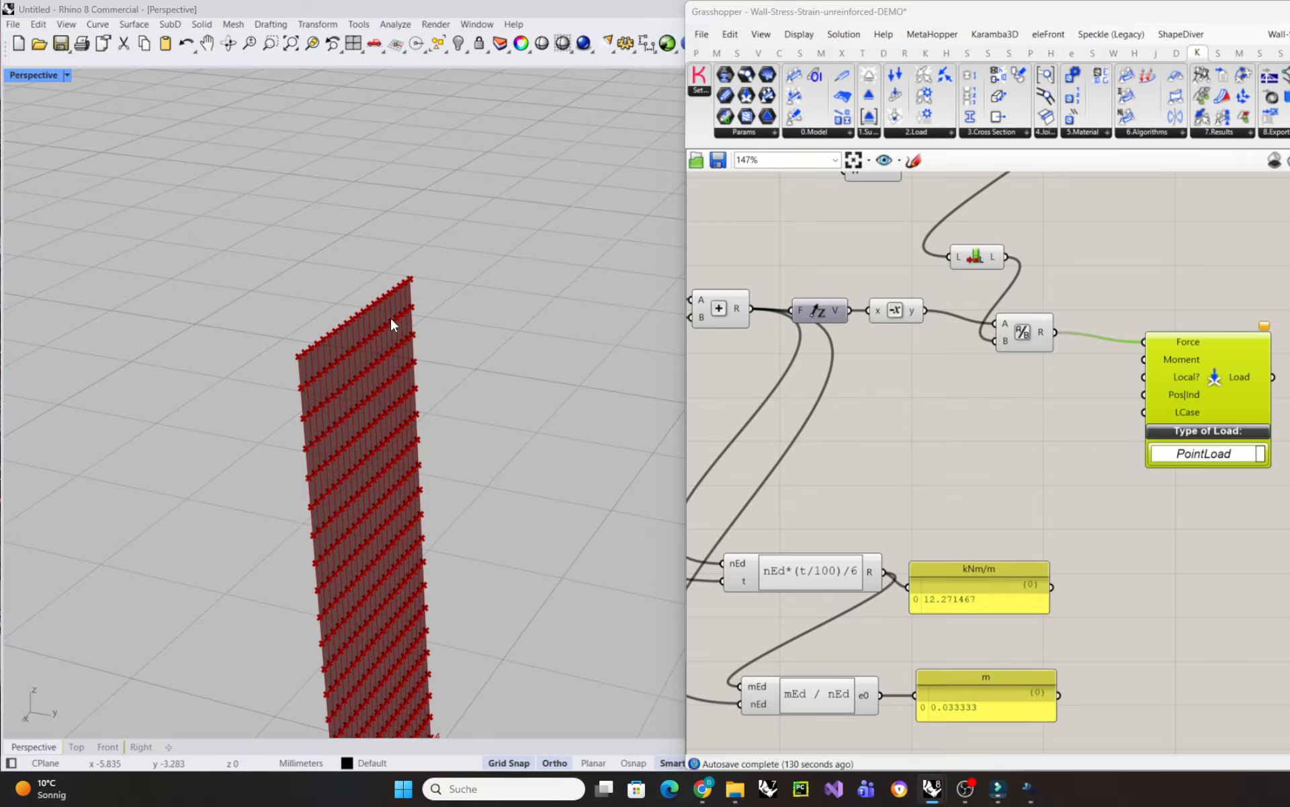
{"action": "right_click_drag", "start_coordinate": [385, 438], "coordinate": [495, 484]}
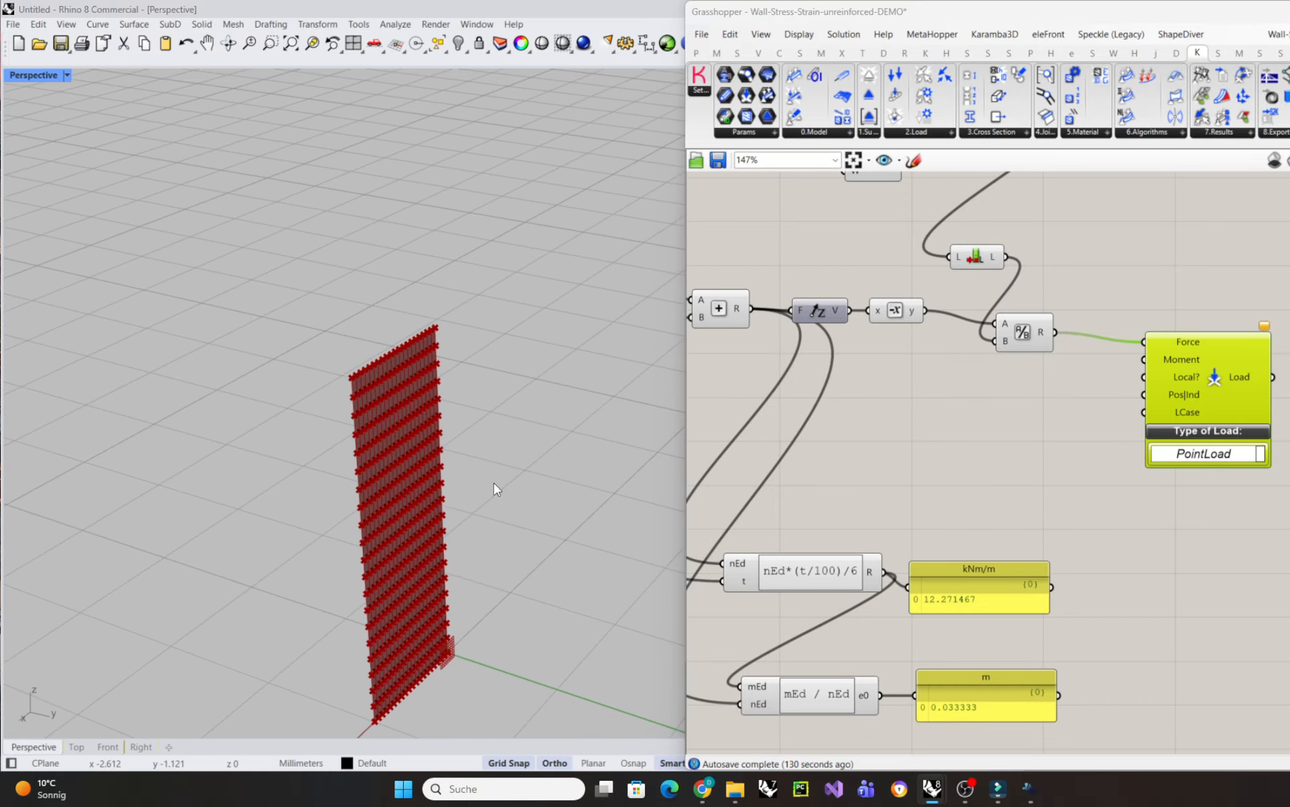
{"action": "right_click_drag", "start_coordinate": [446, 421], "coordinate": [262, 332]}
- Add a Division component and connect the nEd*(t/100)/6 moment result to input A and the List Length output to input B
{"action": "double_click", "coordinate": [922, 459]}
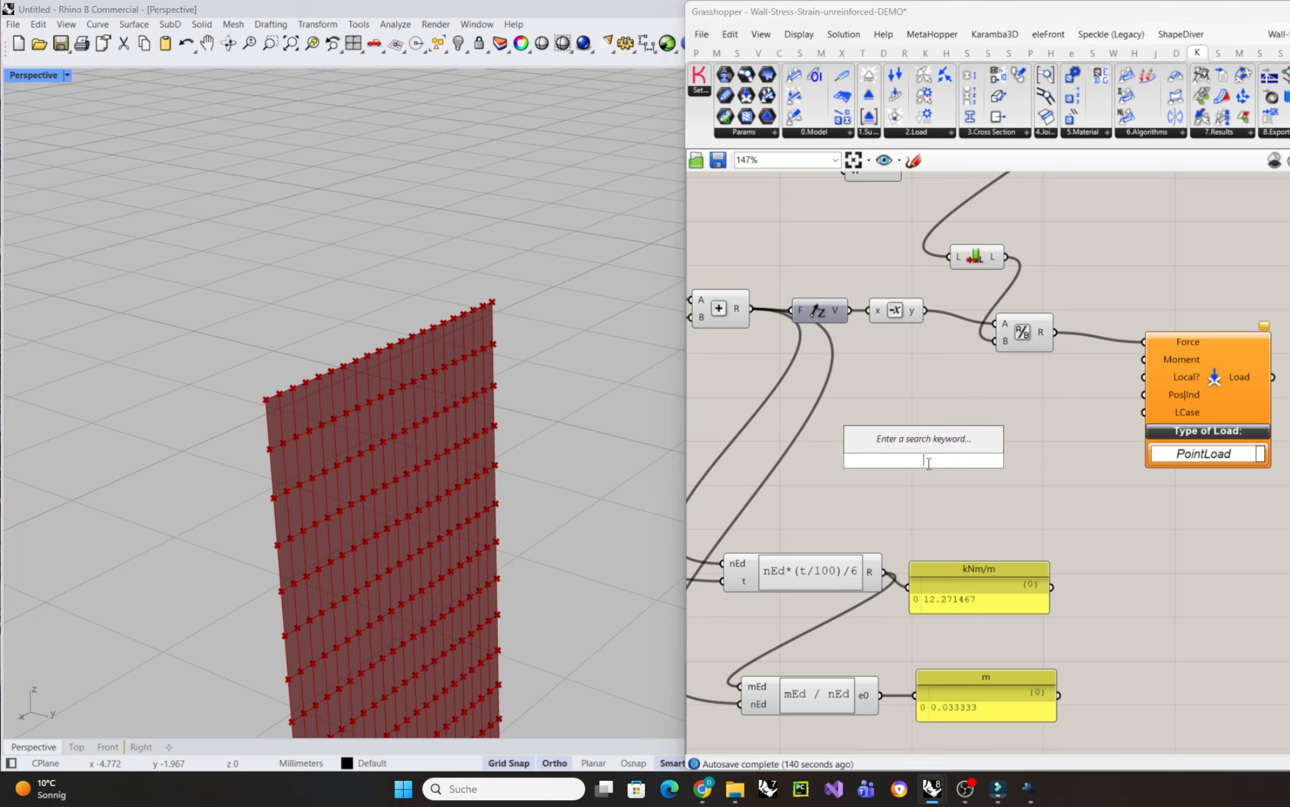
{"action": "type", "text": "divide"}
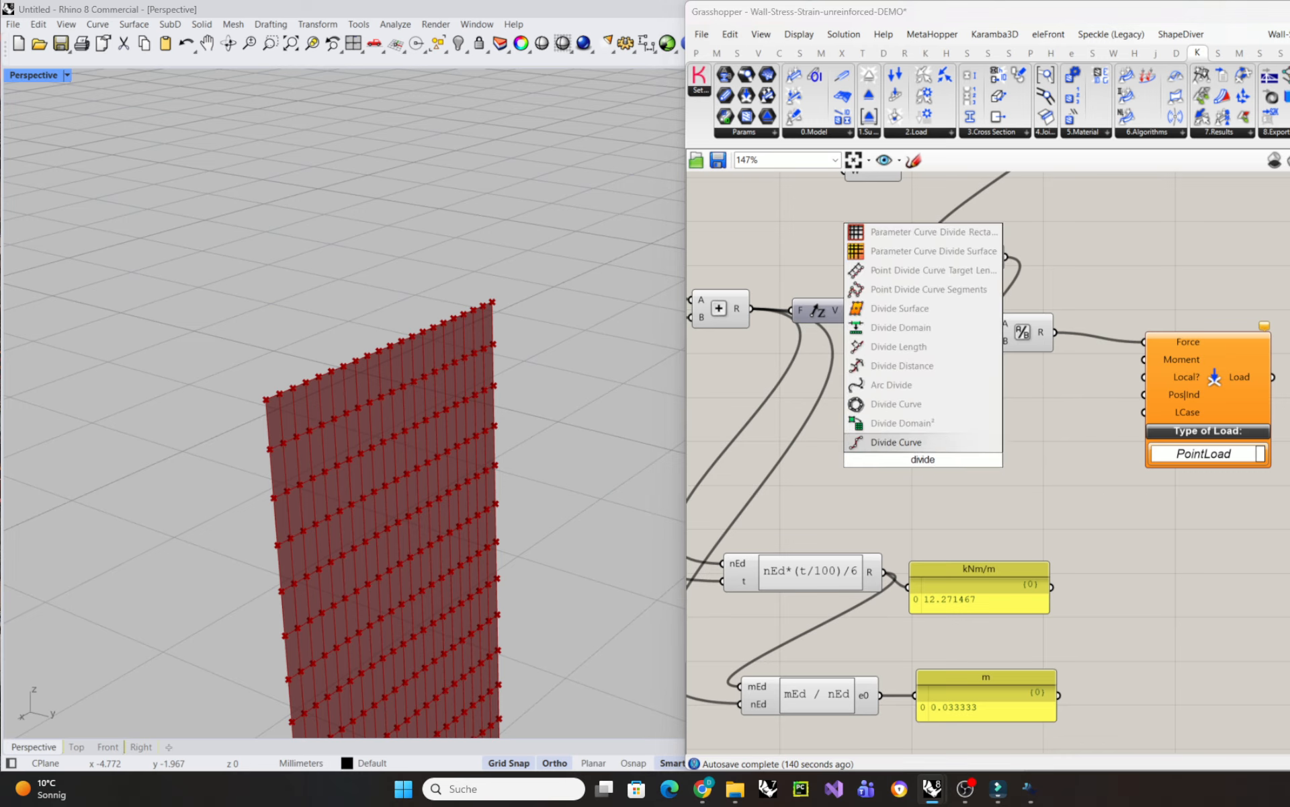
{"action": "key", "text": "Return"}
{"action": "left_click_drag", "start_coordinate": [884, 571], "coordinate": [896, 451]}
{"action": "right_click_drag", "start_coordinate": [978, 269], "coordinate": [1015, 296]}
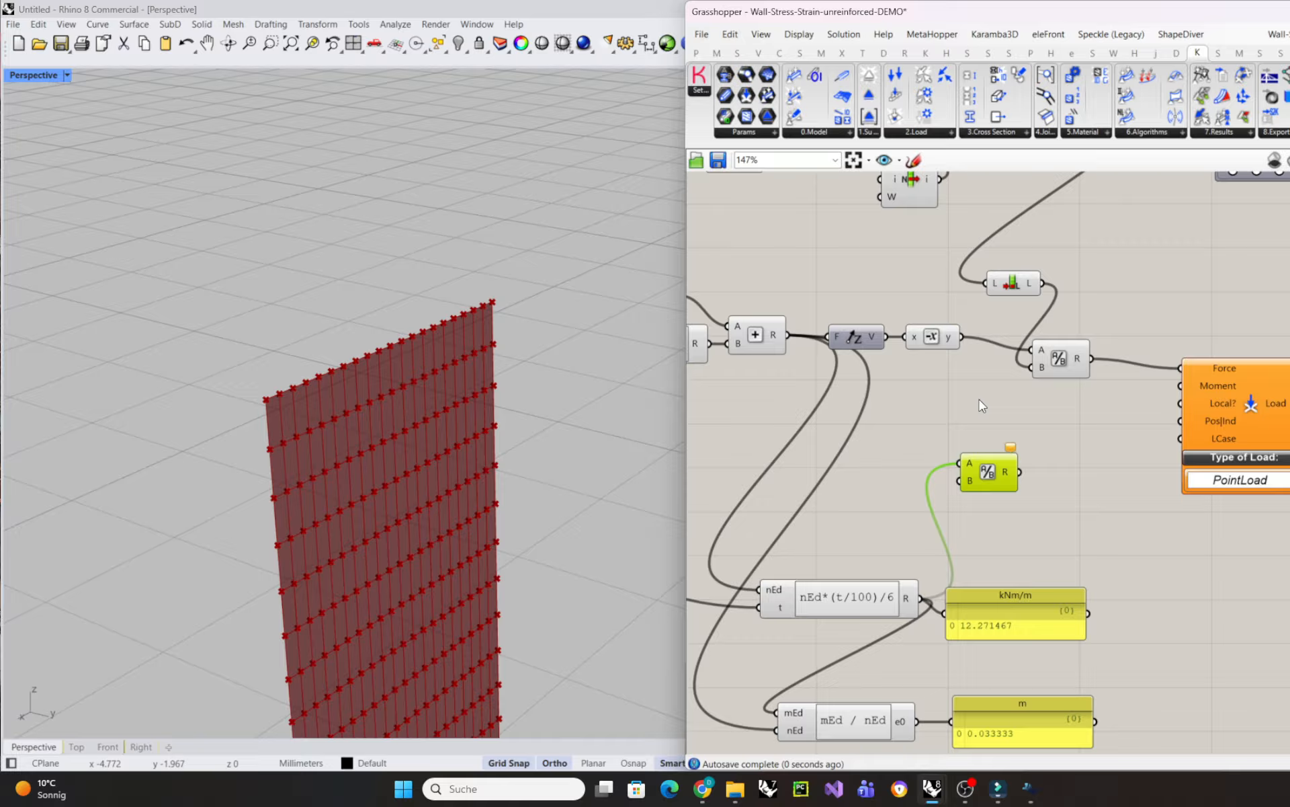
{"action": "left_click", "coordinate": [1015, 293]}
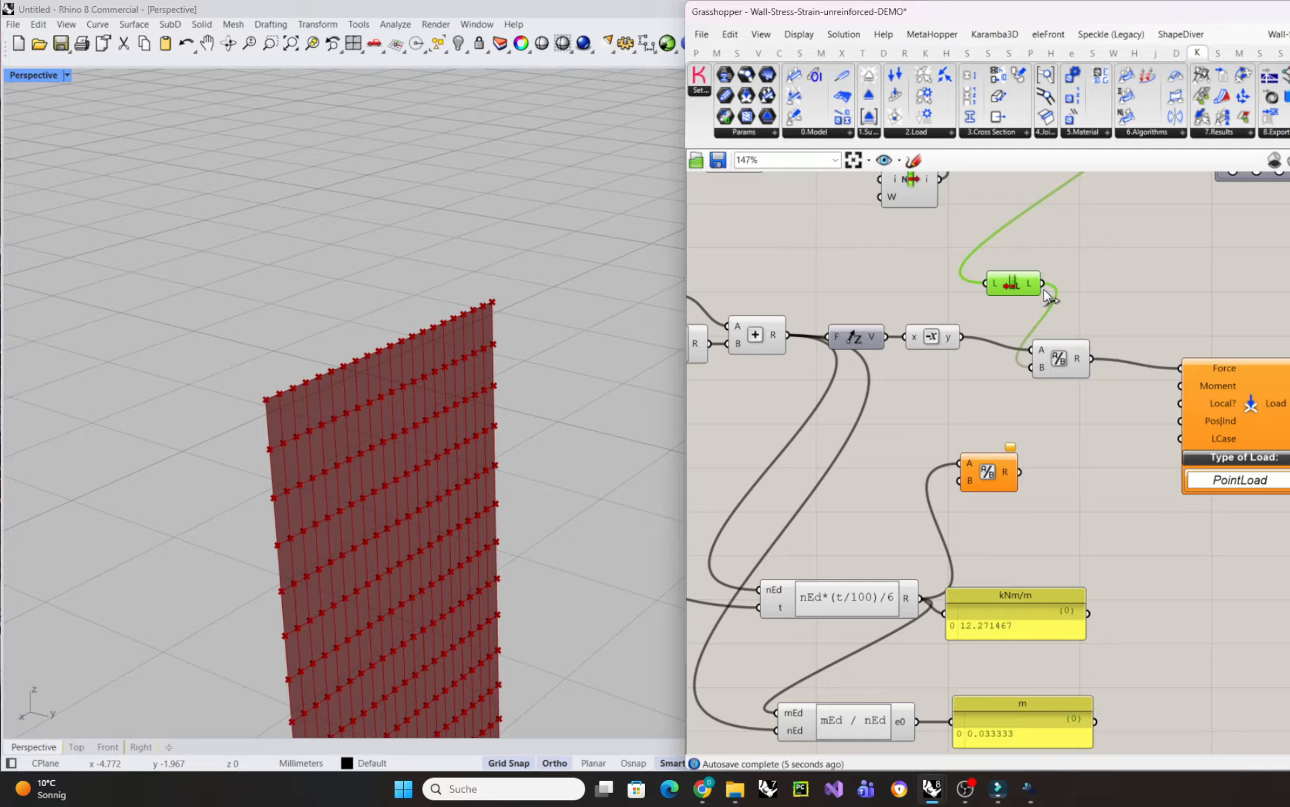
{"action": "left_click_drag", "start_coordinate": [1042, 283], "coordinate": [1012, 476]}
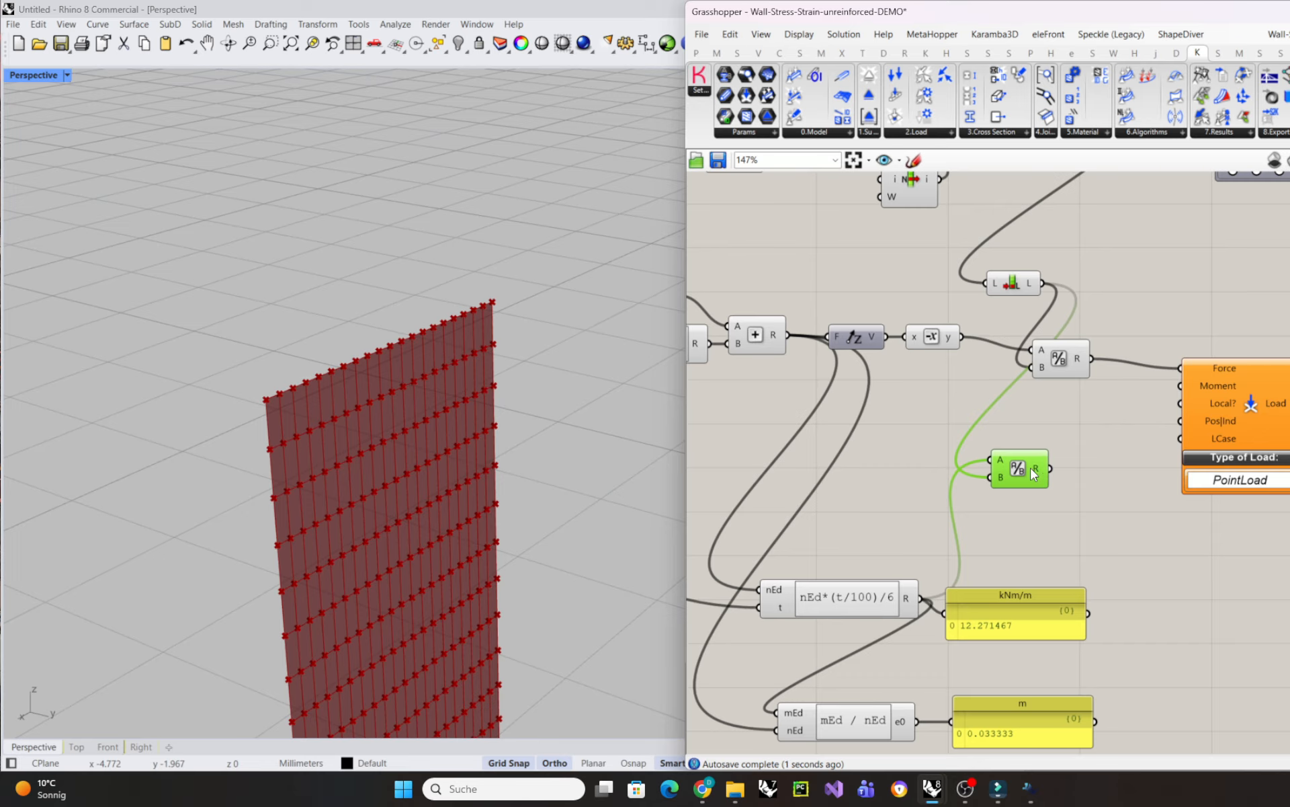
- Try to feed the moment Division result directly into the PointLoad's Moment input and read the component's messages
{"action": "mouse_move", "coordinate": [1036, 472]}
{"action": "left_click_drag", "start_coordinate": [1036, 472], "coordinate": [1198, 389]}
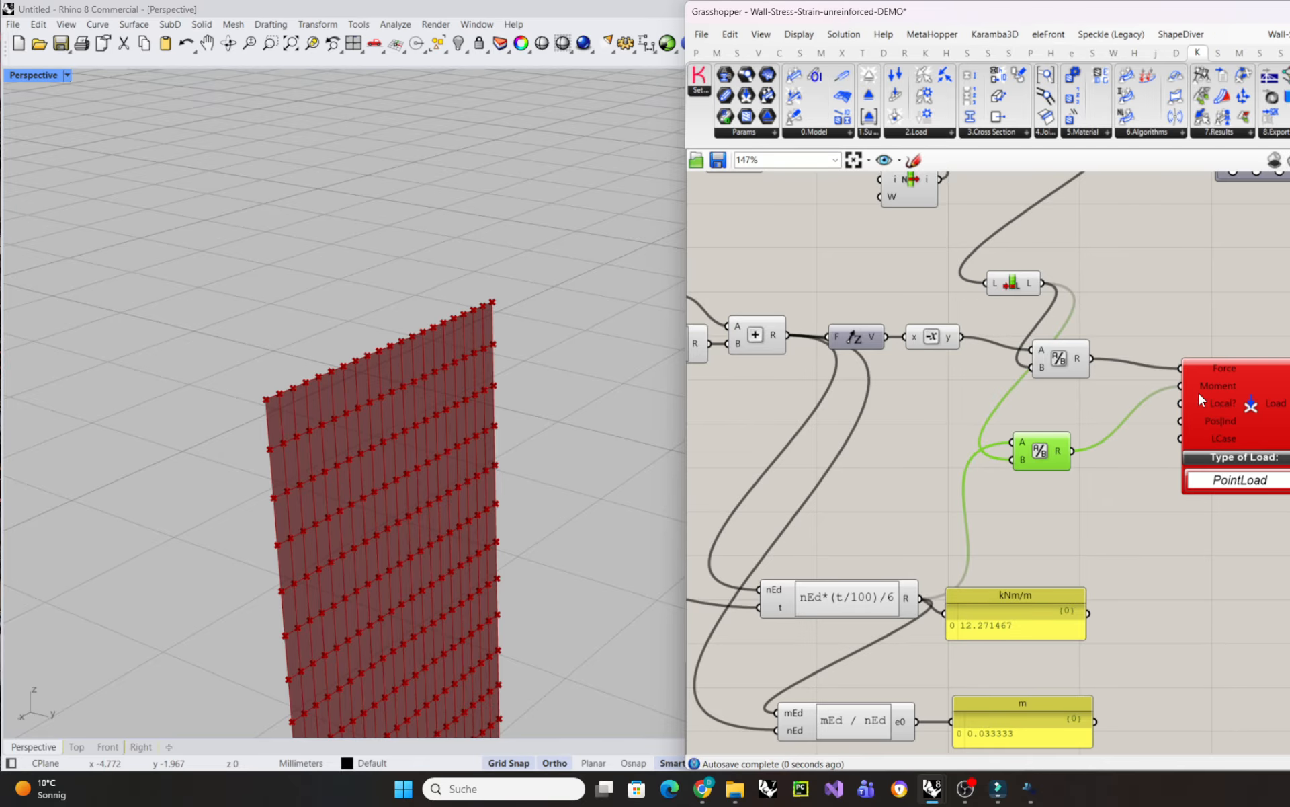
{"action": "left_click", "coordinate": [1210, 397]}
{"action": "right_click_drag", "start_coordinate": [1210, 398], "coordinate": [1055, 425]}
{"action": "scroll", "coordinate": [1075, 424], "scroll_direction": "up", "scroll_amount": 1}
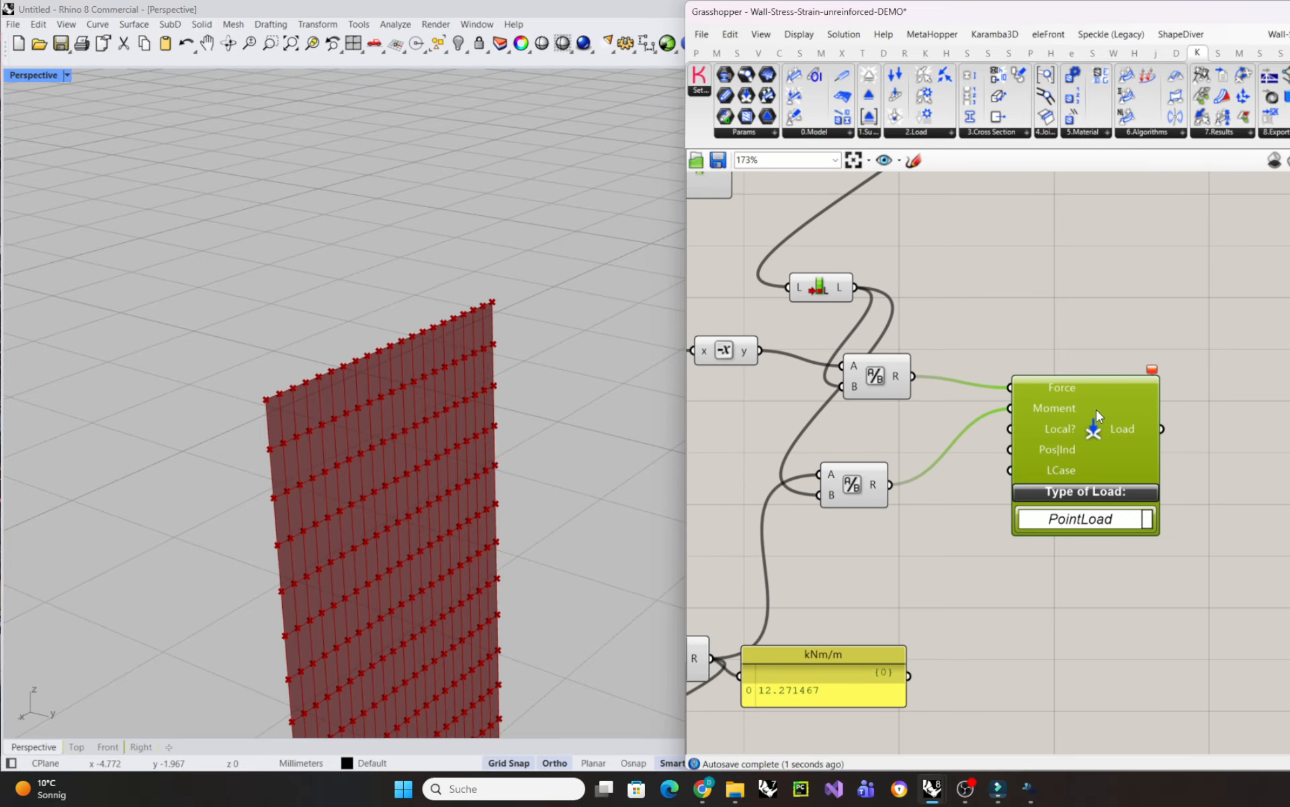
{"action": "left_click", "coordinate": [1152, 372]}
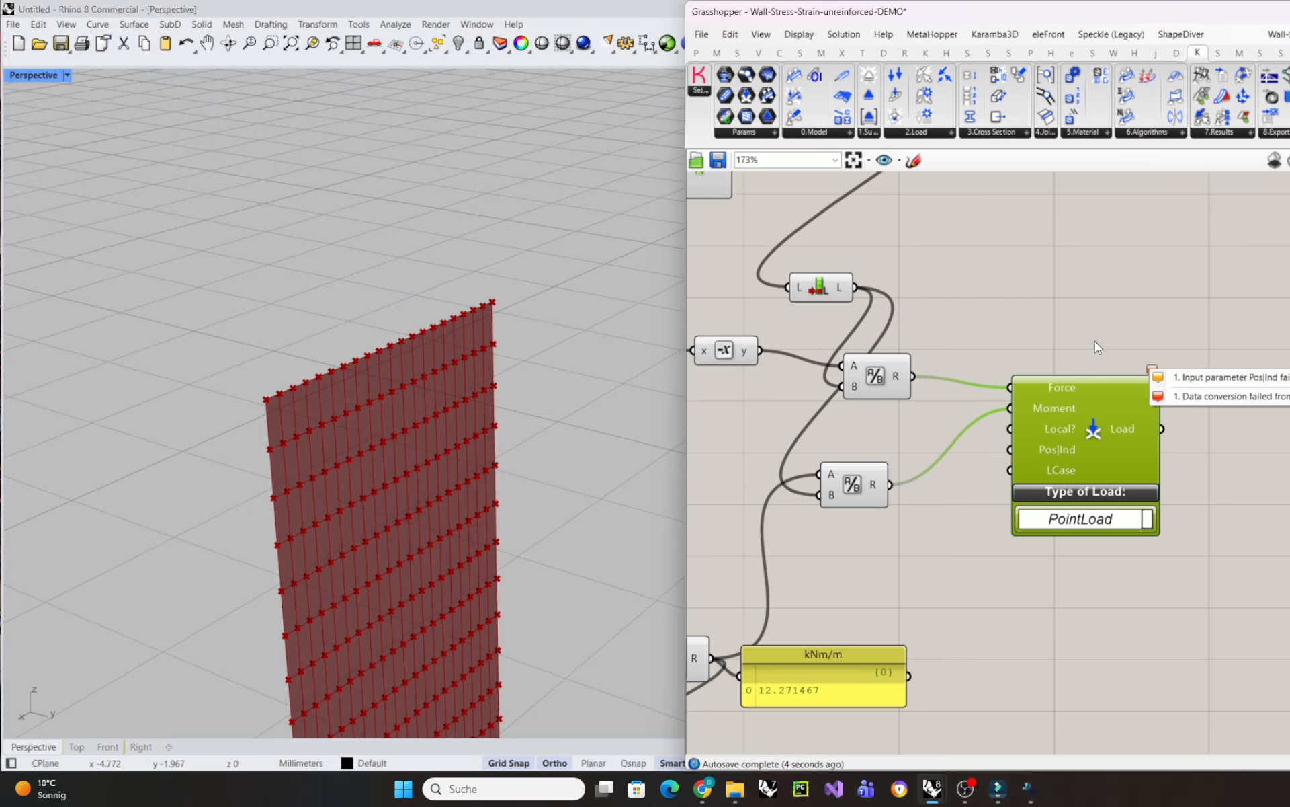
{"action": "left_click_drag", "start_coordinate": [1094, 421], "coordinate": [1134, 414]}
- Add a Vector XYZ component, connect the moment Division result to X and its vector output to the PointLoad's Moment input
{"action": "double_click", "coordinate": [989, 582]}
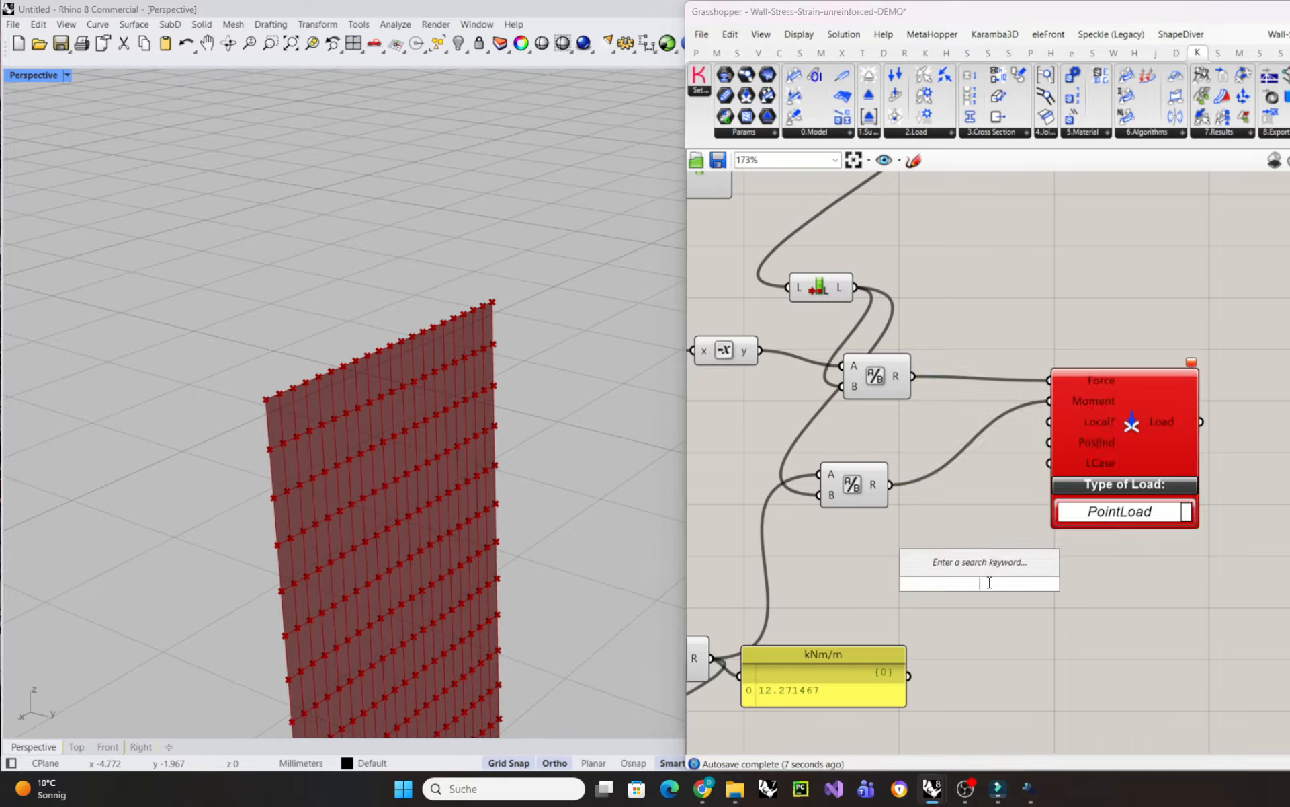
{"action": "type", "text": "vector"}
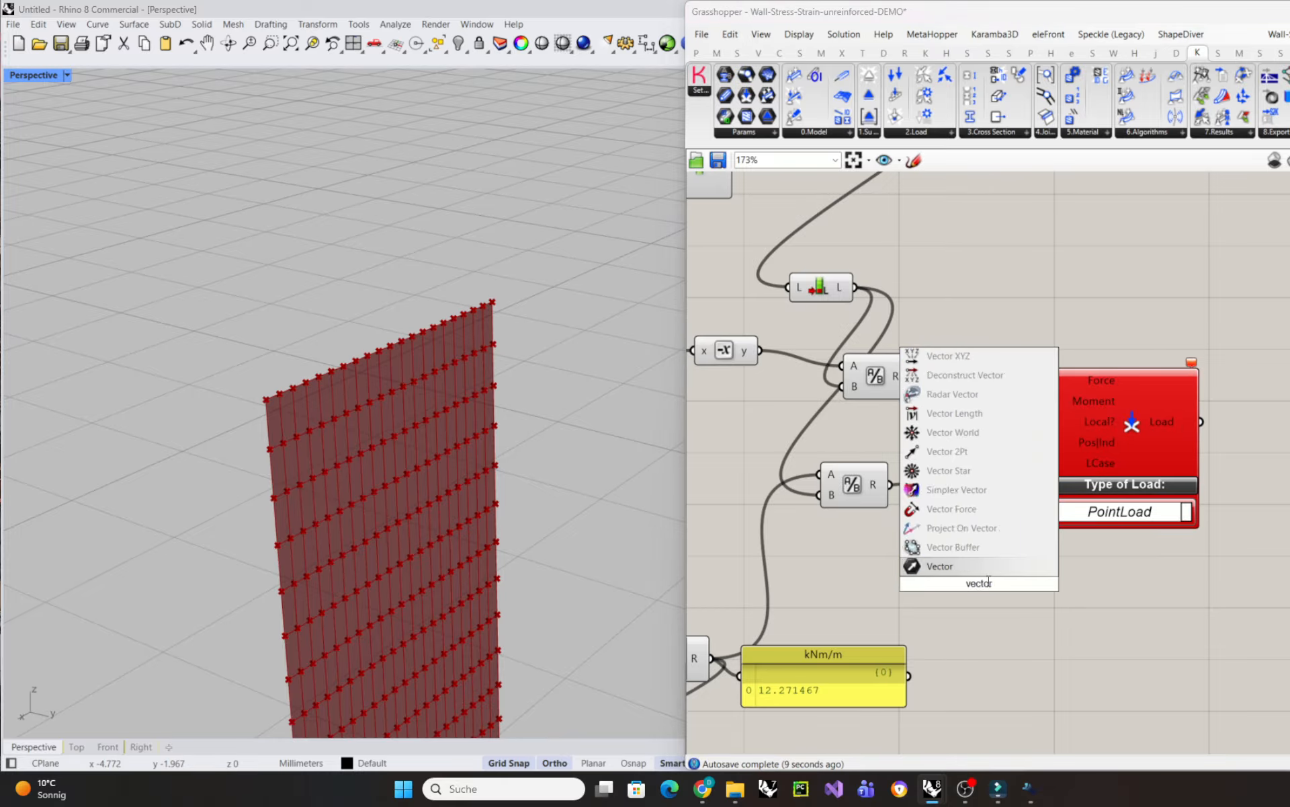
{"action": "left_click", "coordinate": [987, 361]}
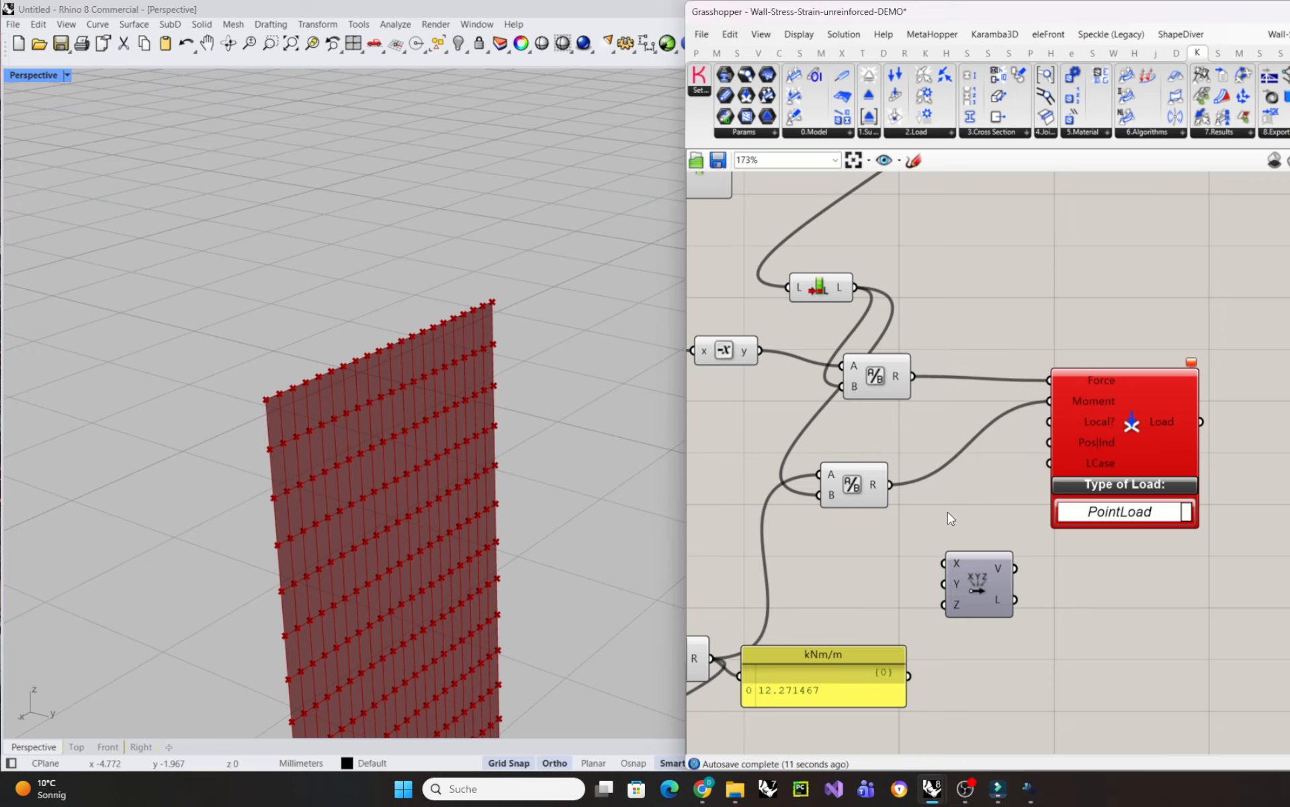
{"action": "left_click_drag", "start_coordinate": [963, 555], "coordinate": [952, 509]}
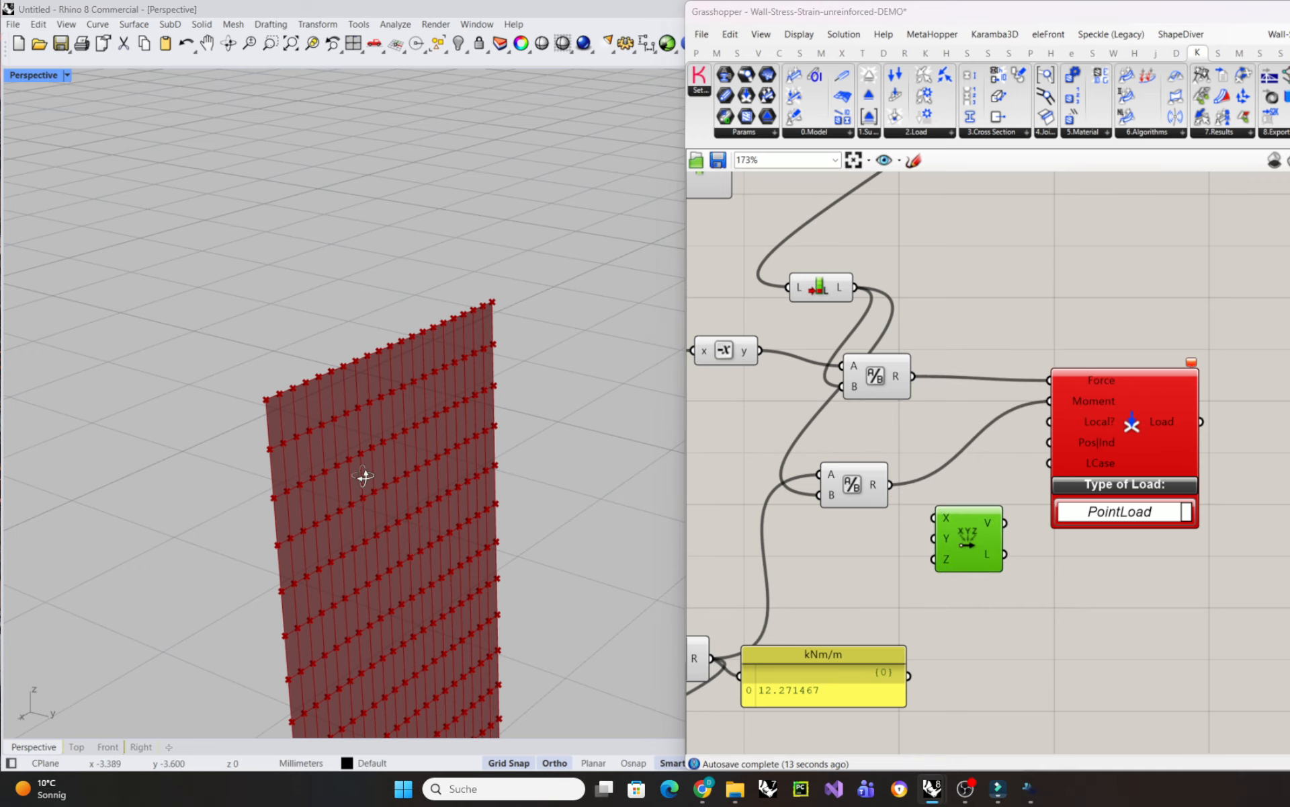
{"action": "mouse_move", "coordinate": [363, 476]}
{"action": "right_mouse_down"}
{"action": "mouse_move", "coordinate": [337, 478]}
{"action": "mouse_move", "coordinate": [350, 483]}
{"action": "right_mouse_up"}
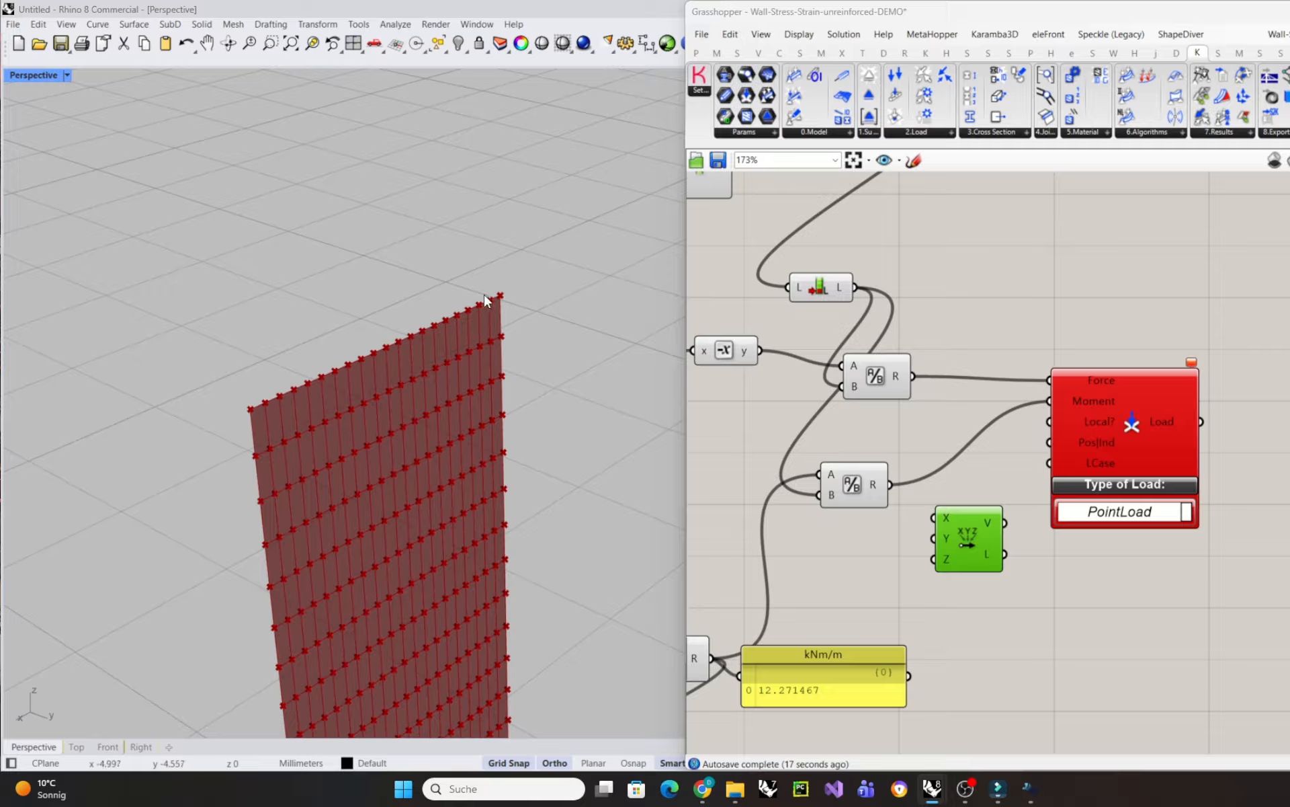
{"action": "left_click_drag", "start_coordinate": [969, 519], "coordinate": [974, 523]}
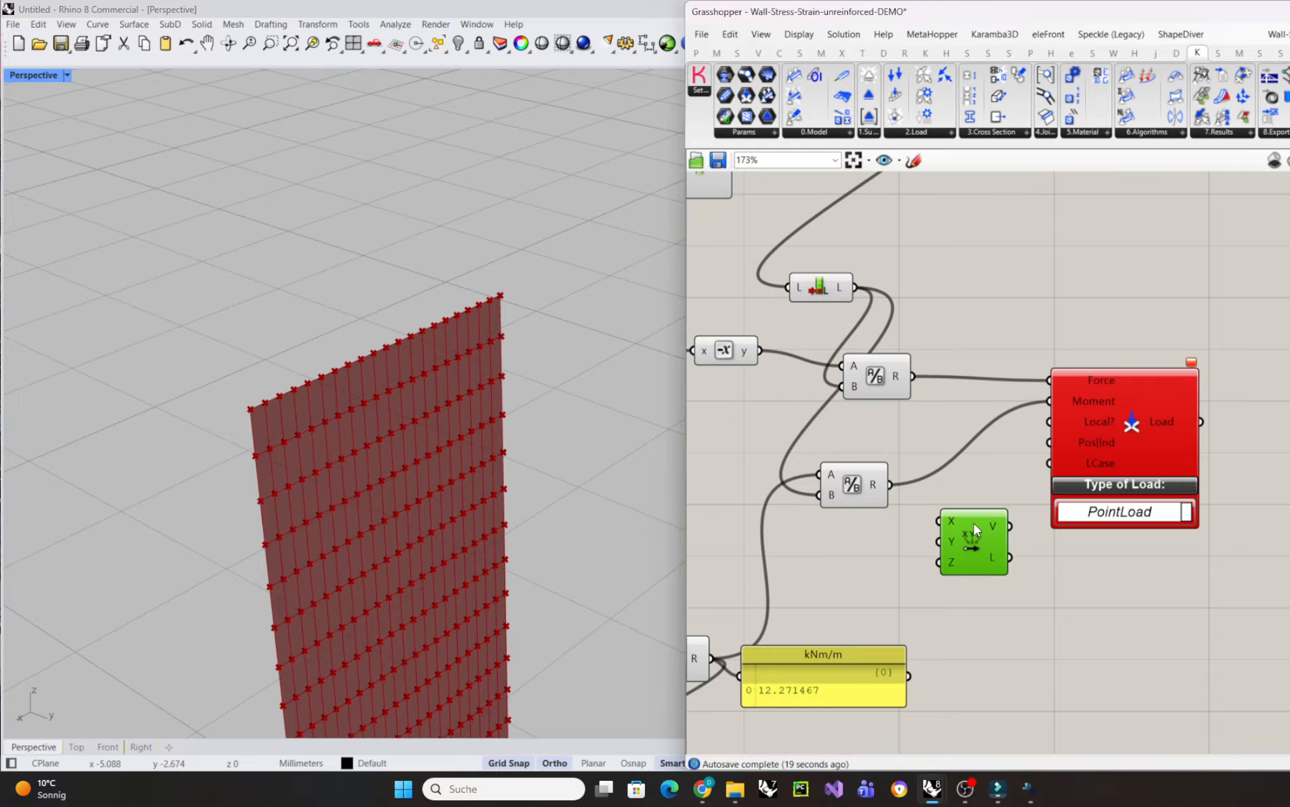
{"action": "left_click_drag", "start_coordinate": [893, 485], "coordinate": [1051, 401]}
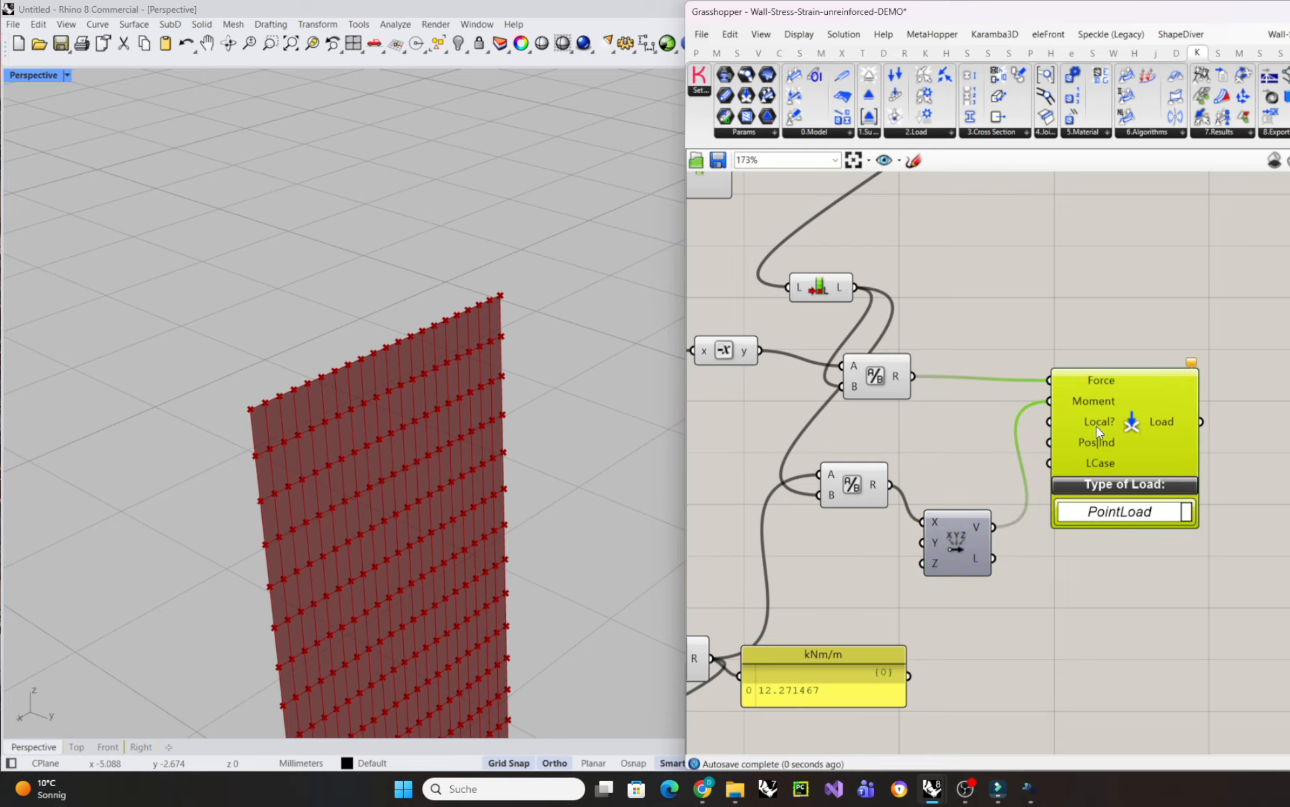
- Connect the culled top points that feed UPPER SUPPORTS to the PointLoad's Pos|Ind input and reposition the component
{"action": "left_click_drag", "start_coordinate": [1117, 436], "coordinate": [1125, 436]}
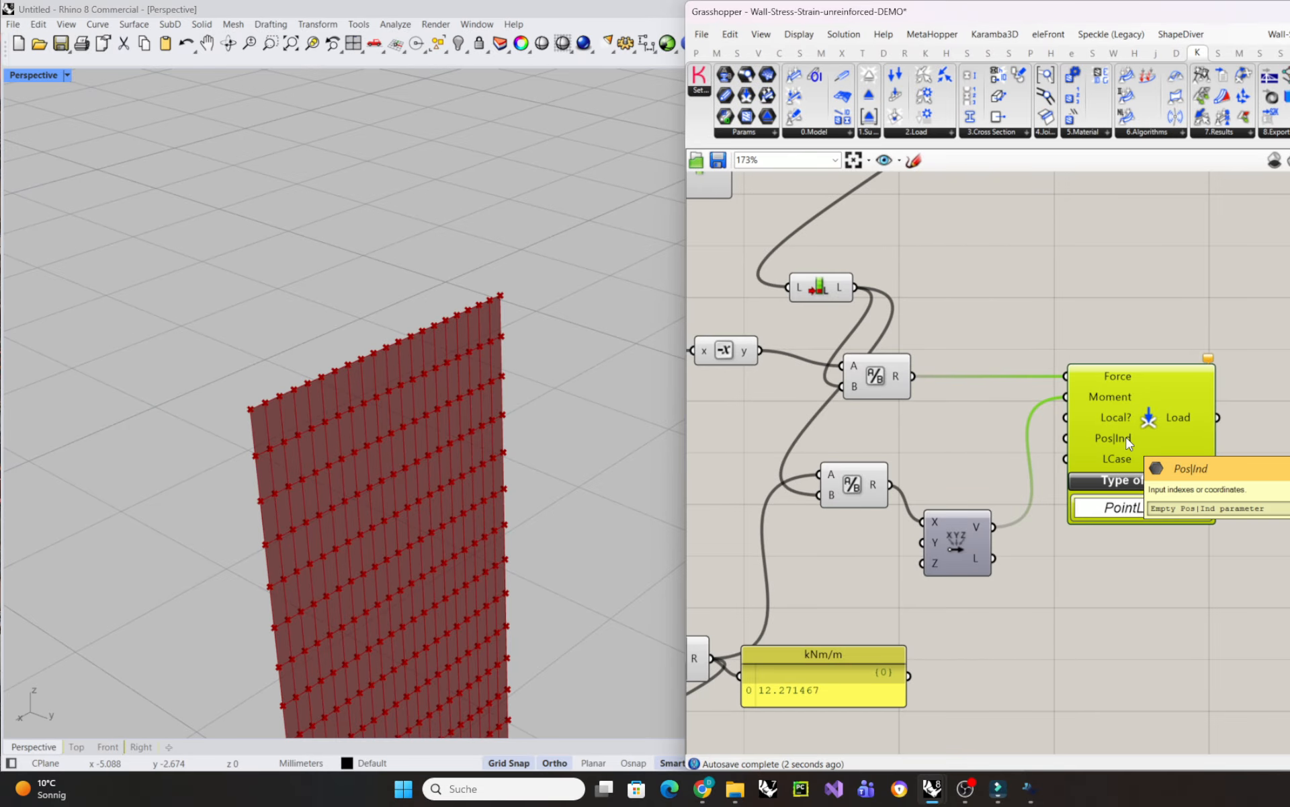
{"action": "scroll", "coordinate": [1128, 440], "scroll_direction": "down", "scroll_amount": 3}
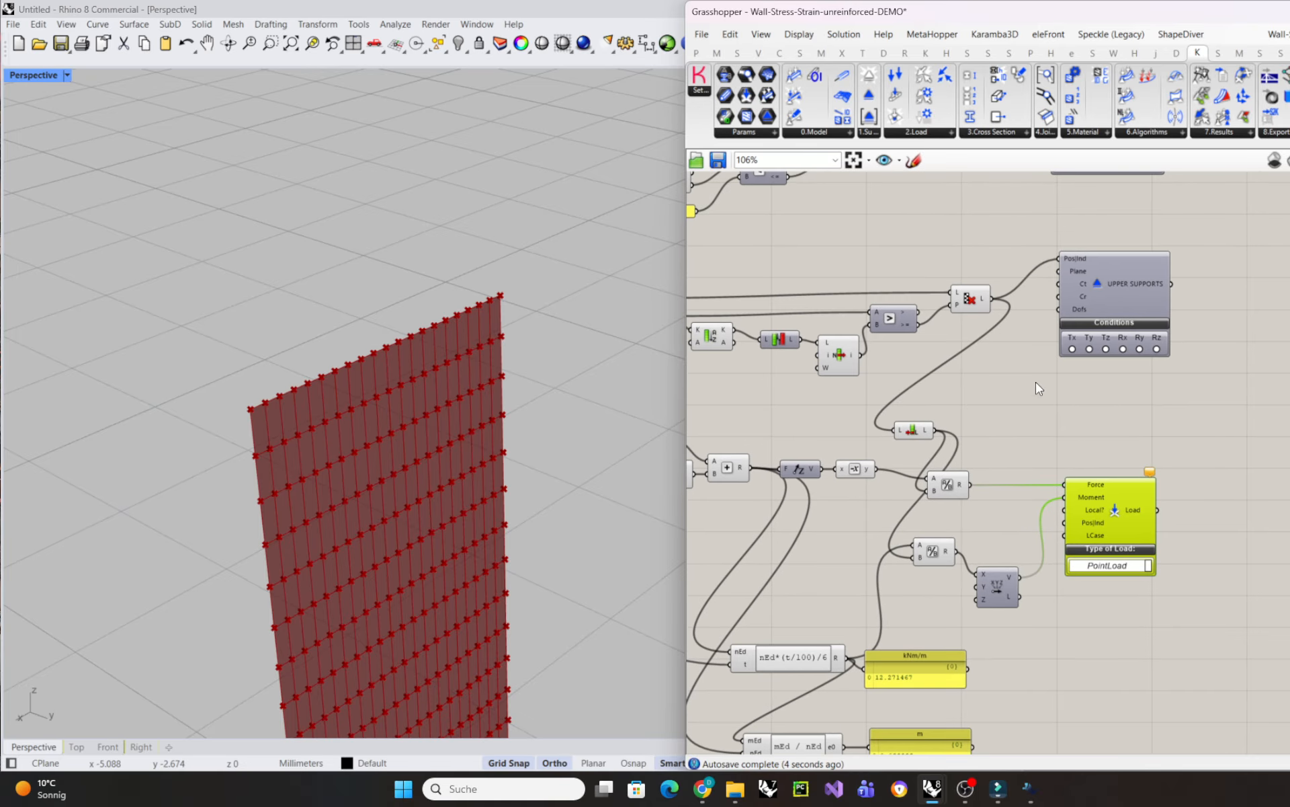
{"action": "left_click", "coordinate": [974, 309]}
{"action": "left_click_drag", "start_coordinate": [990, 299], "coordinate": [1117, 498]}
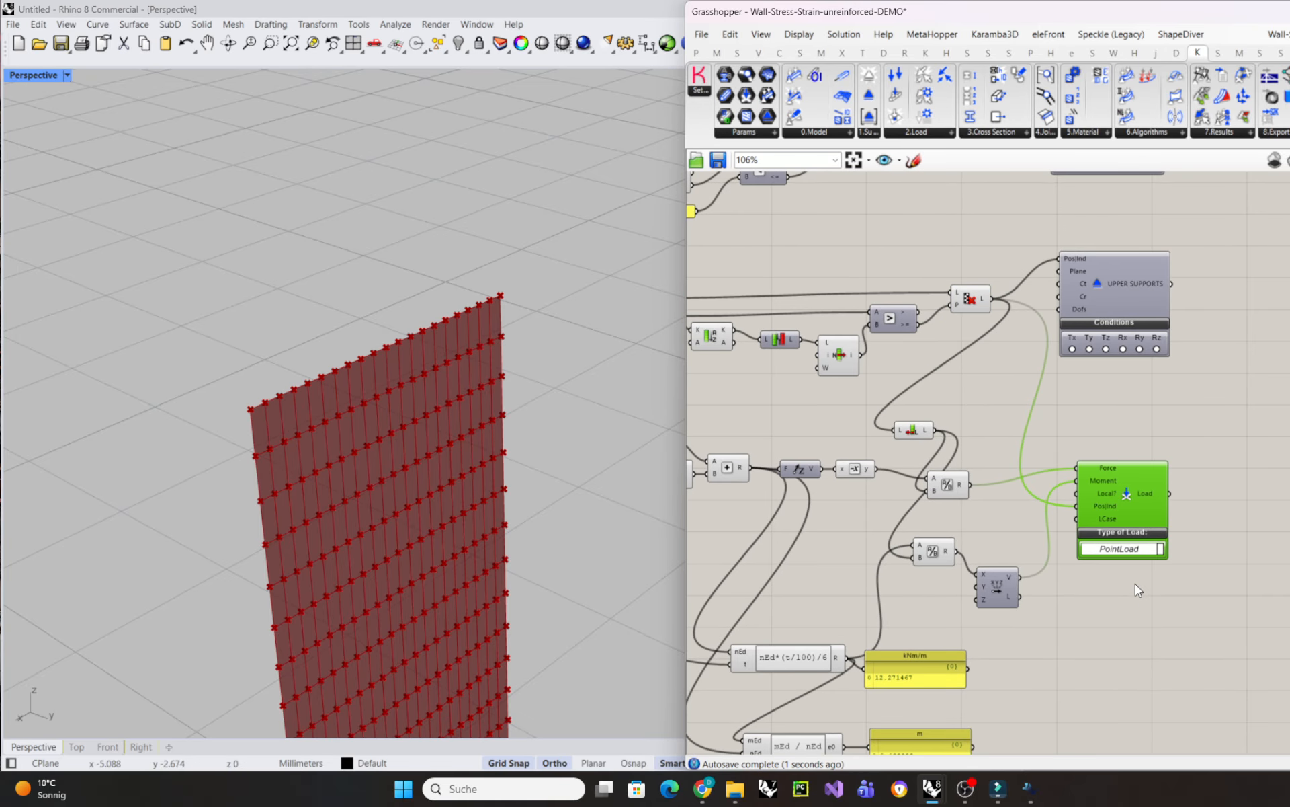
- Move the Assemble Model component closer to the supports and place a Support parameter in front of it
{"action": "right_click_drag", "start_coordinate": [1120, 588], "coordinate": [976, 596]}
{"action": "scroll", "coordinate": [1071, 546], "scroll_direction": "down", "scroll_amount": 3}
{"action": "right_click_drag", "start_coordinate": [1115, 442], "coordinate": [1069, 495]}
{"action": "scroll", "coordinate": [1069, 495], "scroll_direction": "up", "scroll_amount": 2}
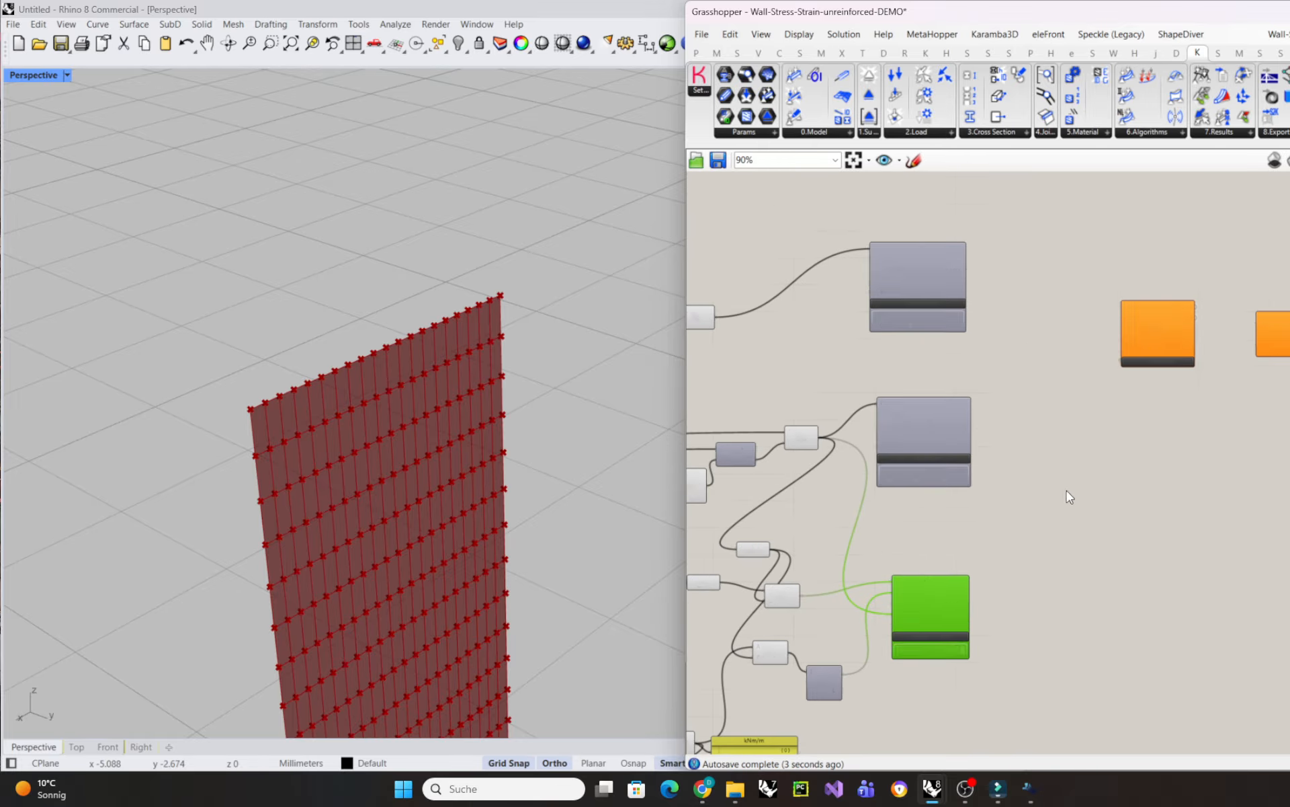
{"action": "left_click", "coordinate": [1145, 340]}
{"action": "left_click_drag", "start_coordinate": [1144, 337], "coordinate": [1119, 351]}
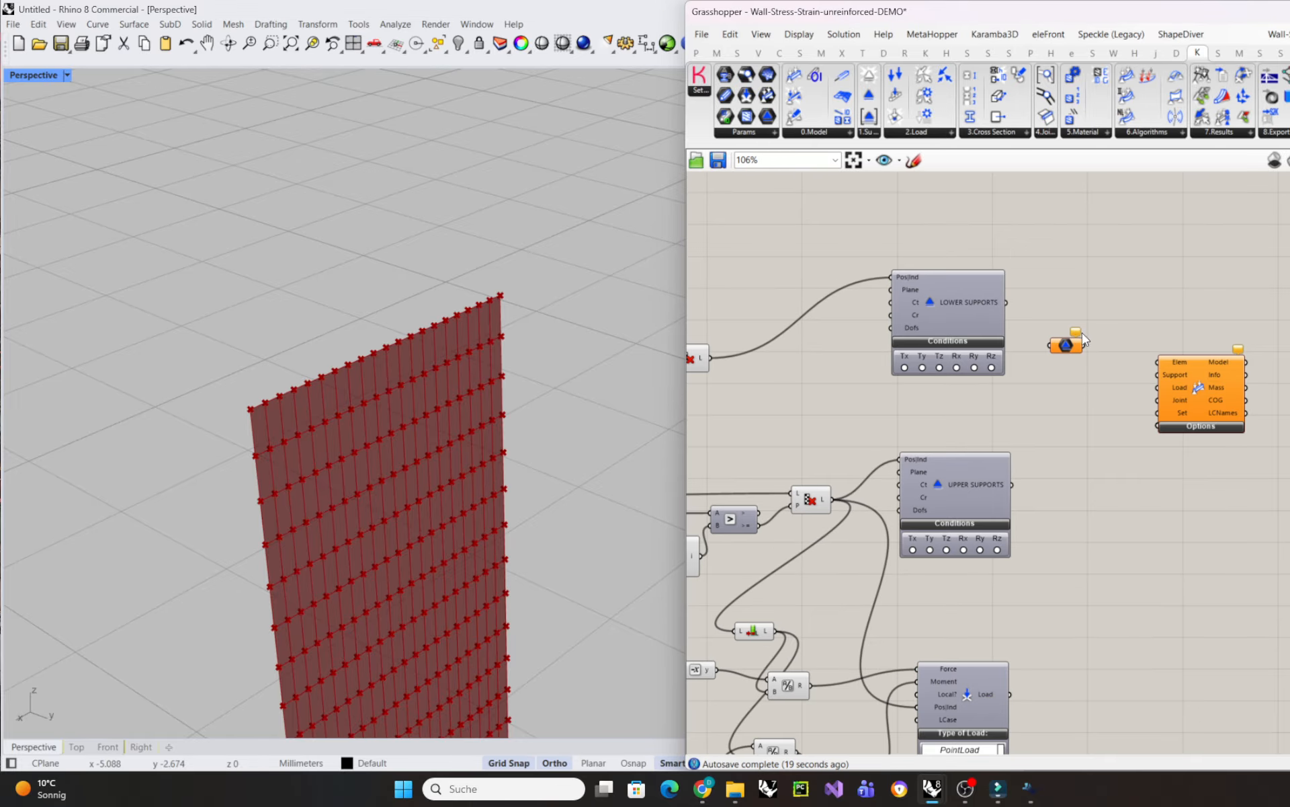
- Connect both the LOWER SUPPORTS and UPPER SUPPORTS outputs to the Support parameter and flatten it
{"action": "left_click_drag", "start_coordinate": [1068, 344], "coordinate": [1084, 347]}
{"action": "left_click_drag", "start_coordinate": [1006, 302], "coordinate": [1068, 343]}
{"action": "left_click_drag", "start_coordinate": [1012, 484], "coordinate": [1067, 343], "text": "shift"}
{"action": "right_click", "coordinate": [1080, 343]}
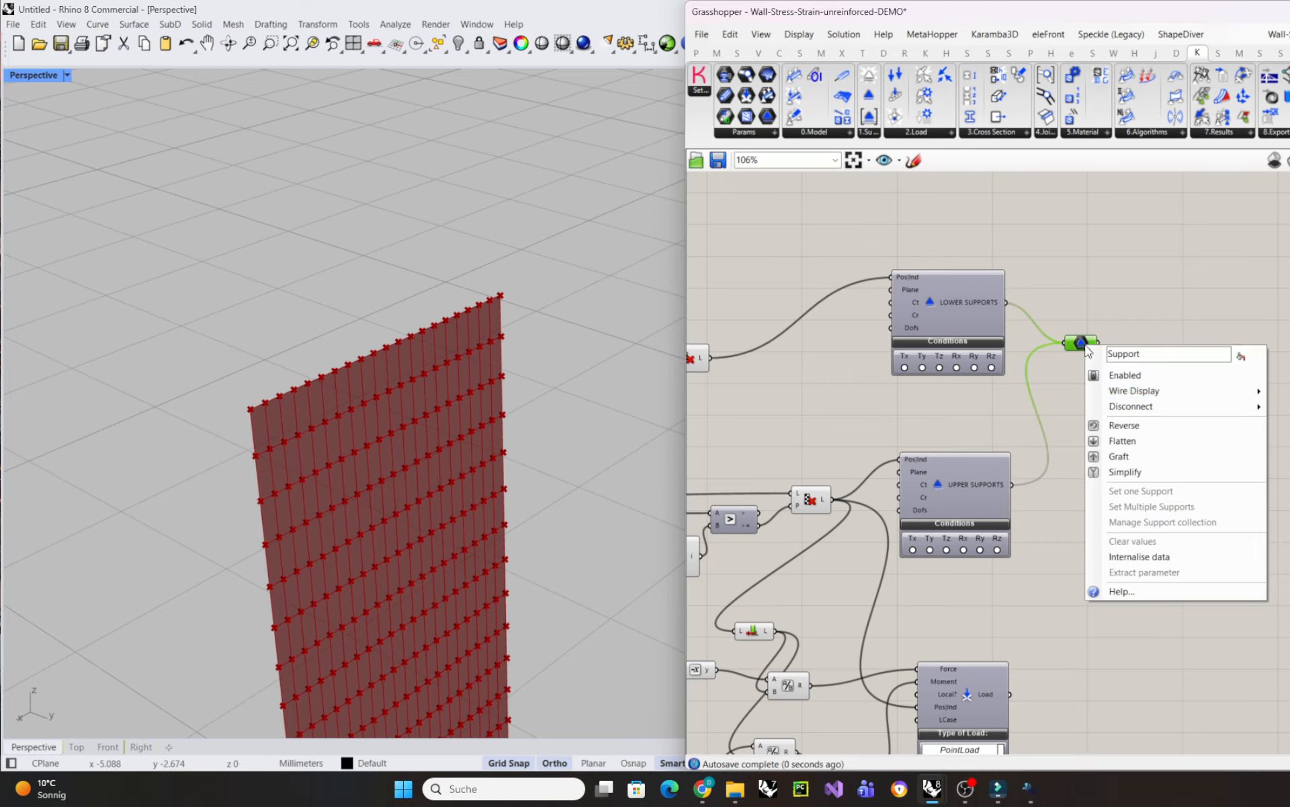
{"action": "left_click", "coordinate": [1138, 441]}
{"action": "left_click_drag", "start_coordinate": [1108, 350], "coordinate": [1123, 365]}
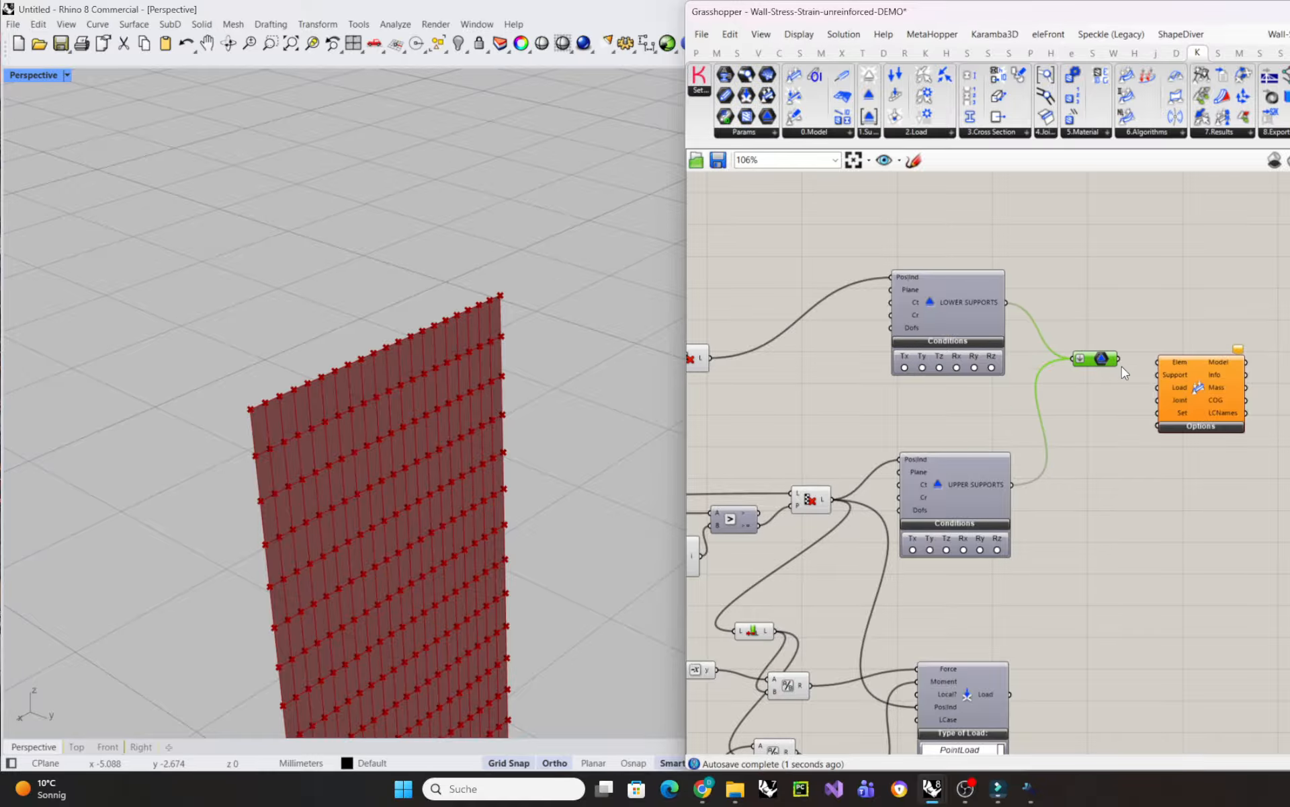
- Connect the shell elements, the Support parameter and the PointLoad to the Elem, Support and Load inputs of Assemble Model
{"action": "scroll", "coordinate": [1192, 378], "scroll_direction": "down", "scroll_amount": 3}
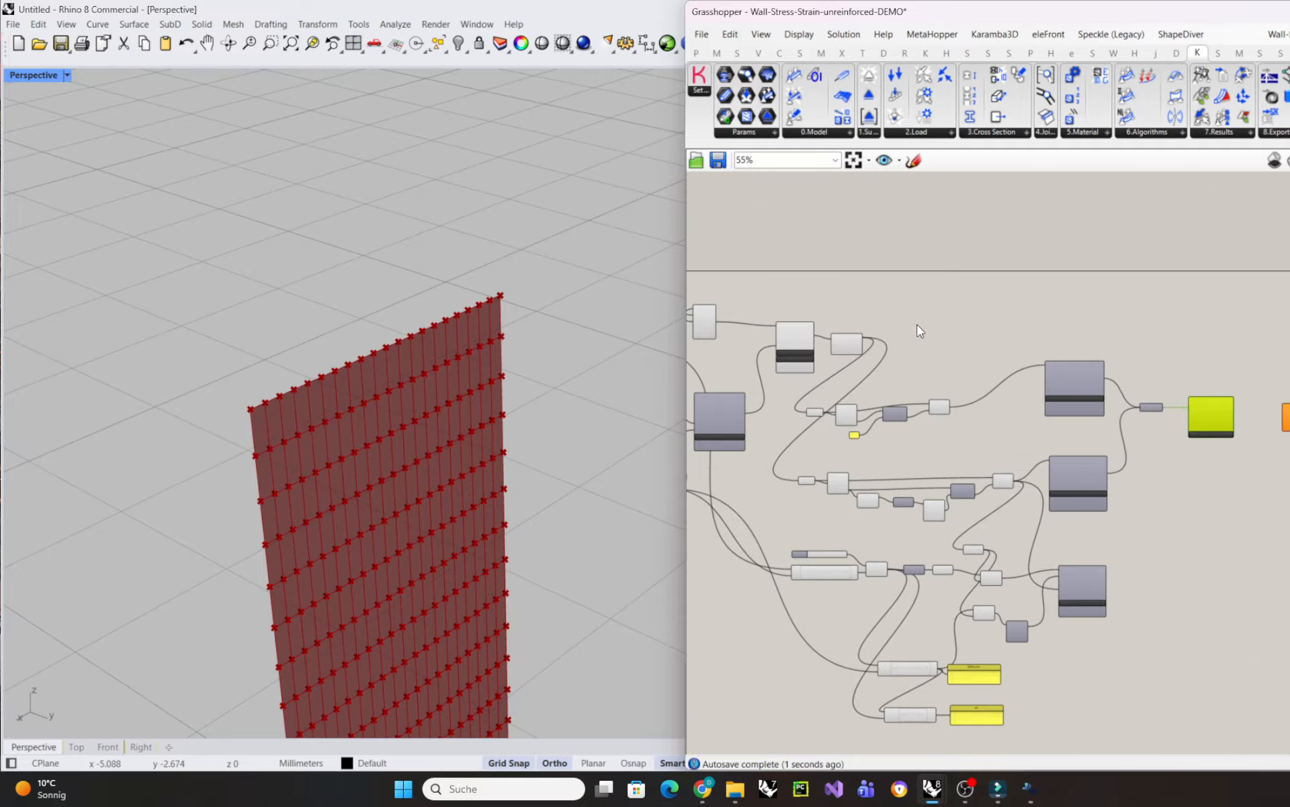
{"action": "scroll", "coordinate": [874, 326], "scroll_direction": "up", "scroll_amount": 3}
{"action": "left_click_drag", "start_coordinate": [754, 325], "coordinate": [1116, 404]}
{"action": "scroll", "coordinate": [918, 316], "scroll_direction": "down", "scroll_amount": 4}
{"action": "scroll", "coordinate": [1173, 357], "scroll_direction": "up", "scroll_amount": 3}
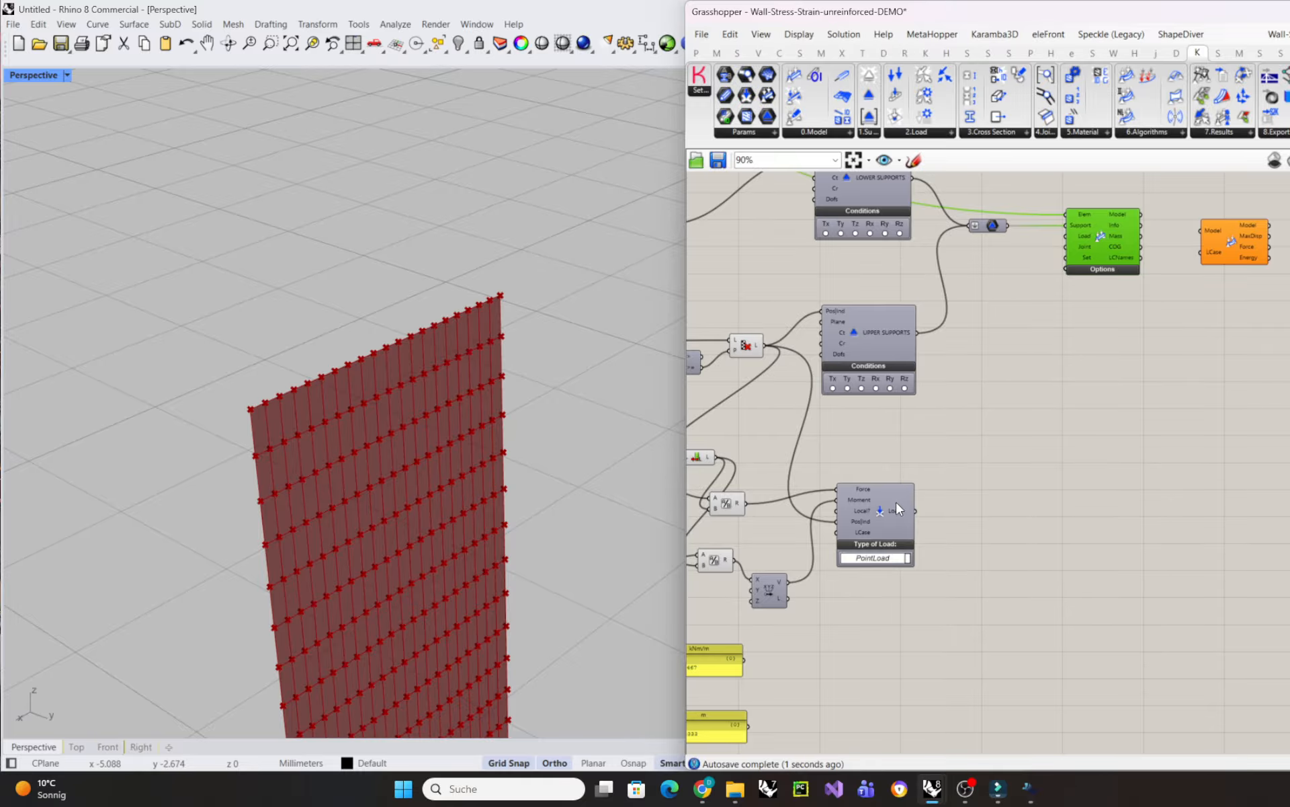
{"action": "left_click_drag", "start_coordinate": [916, 511], "coordinate": [1067, 237]}
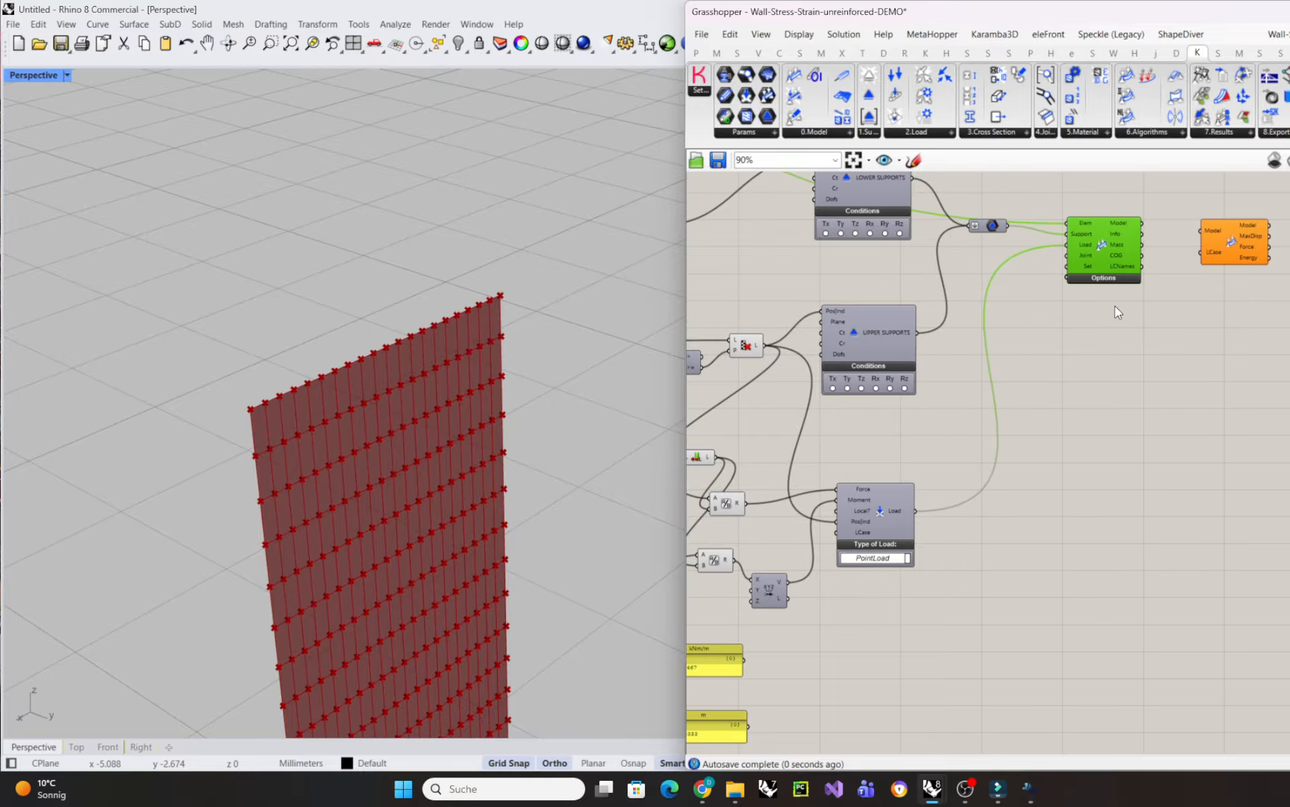
- Flatten the Load input of Assemble Model and connect its Model output to the Analyze component's Model input
{"action": "scroll", "coordinate": [1115, 312], "scroll_direction": "up", "scroll_amount": 4}
{"action": "left_click", "coordinate": [986, 412]}
{"action": "left_click", "coordinate": [986, 411]}
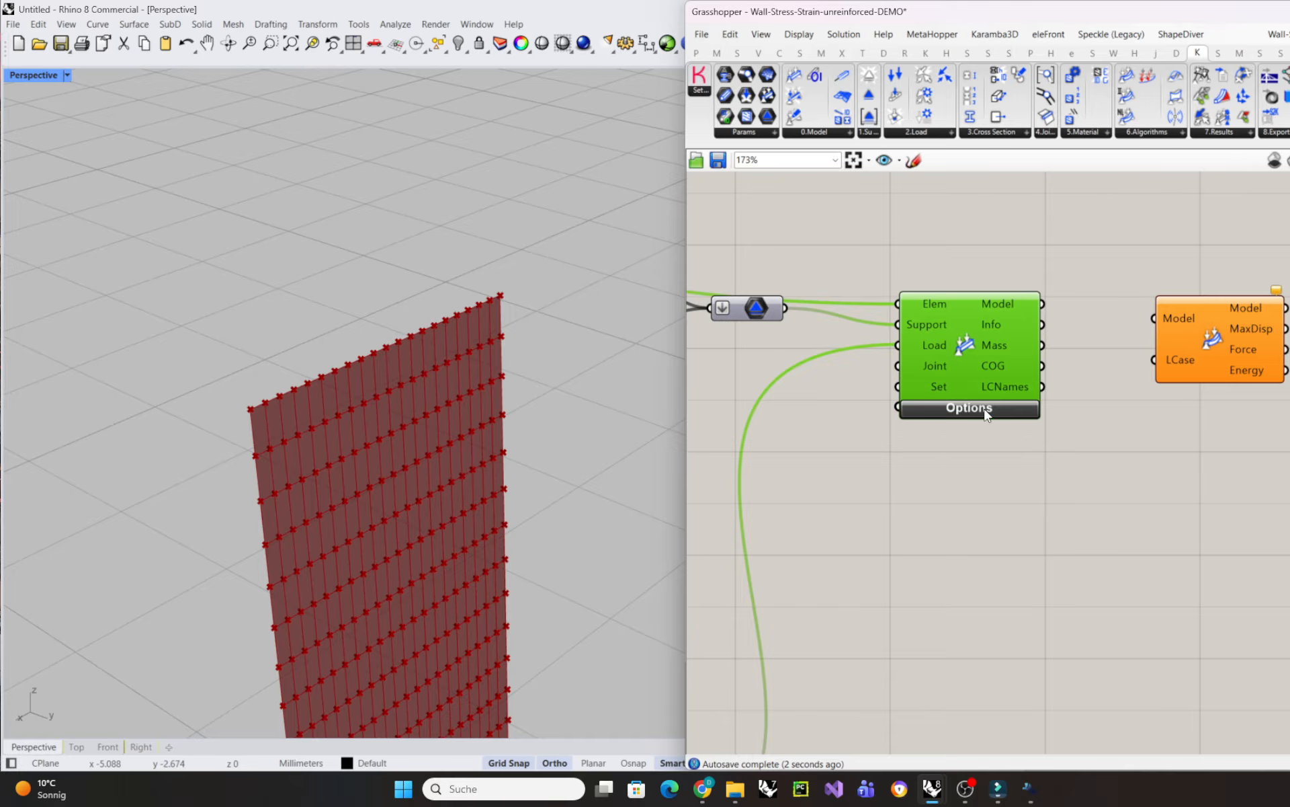
{"action": "right_click", "coordinate": [943, 348]}
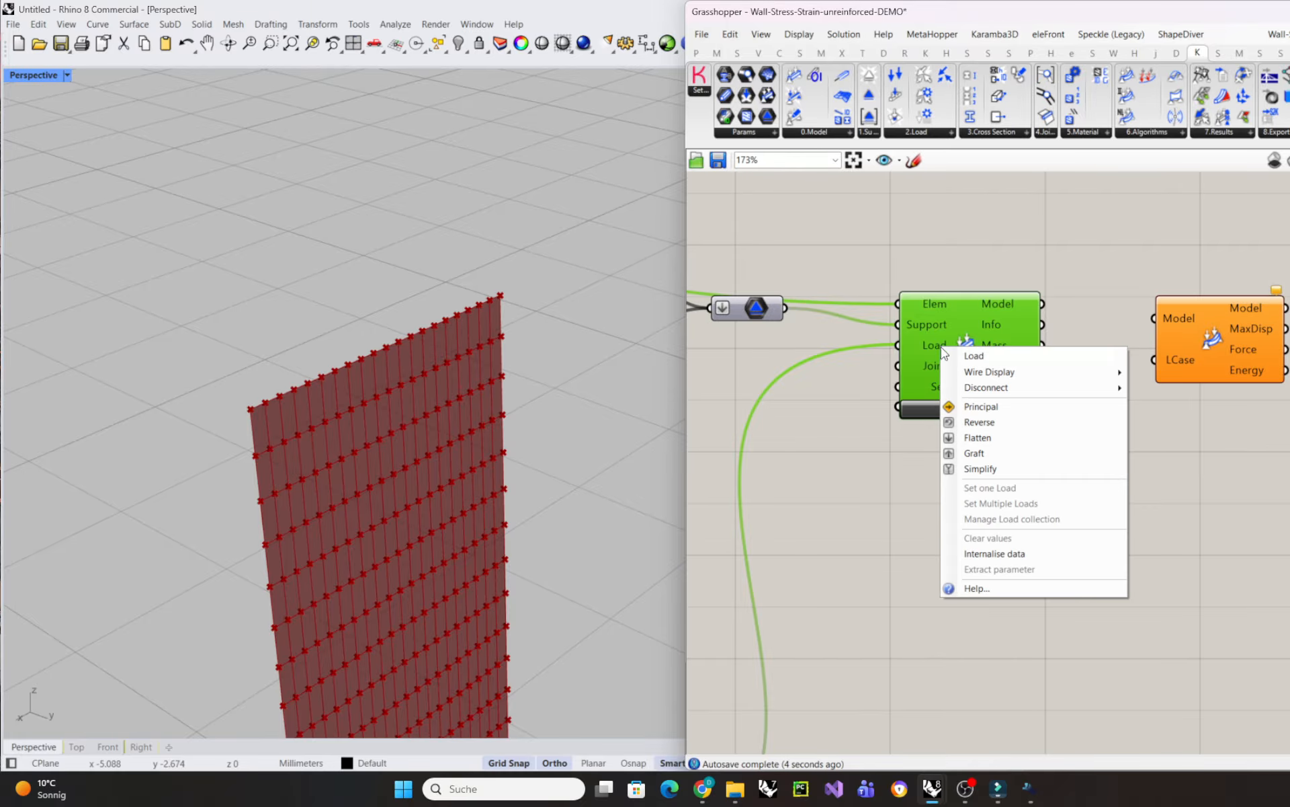
{"action": "left_click", "coordinate": [976, 438]}
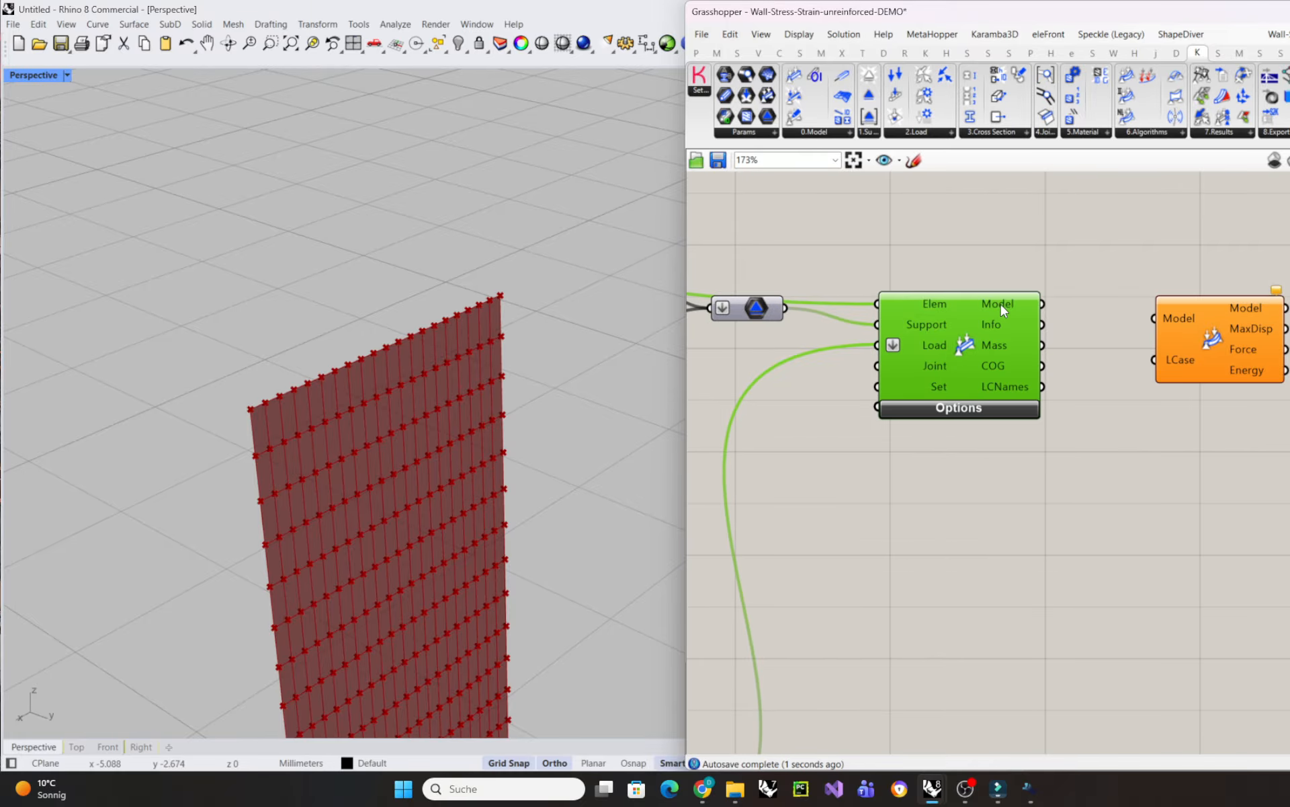
{"action": "left_click_drag", "start_coordinate": [1042, 303], "coordinate": [1149, 324]}
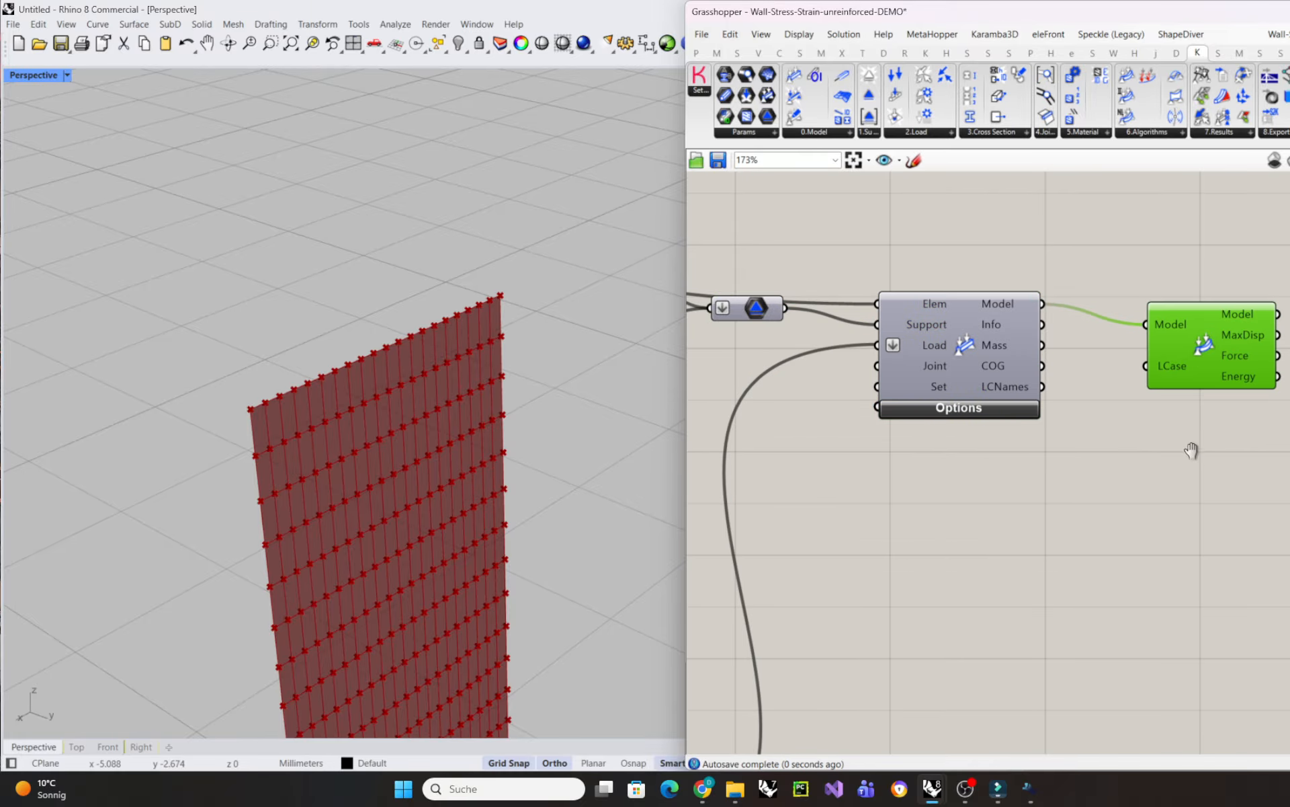
- Add a Buckling Modes component and connect the Analyze component's Model output to its Model input
{"action": "right_click_drag", "start_coordinate": [1192, 451], "coordinate": [980, 486]}
{"action": "right_click_drag", "start_coordinate": [1110, 258], "coordinate": [968, 389]}
{"action": "double_click", "coordinate": [969, 389]}
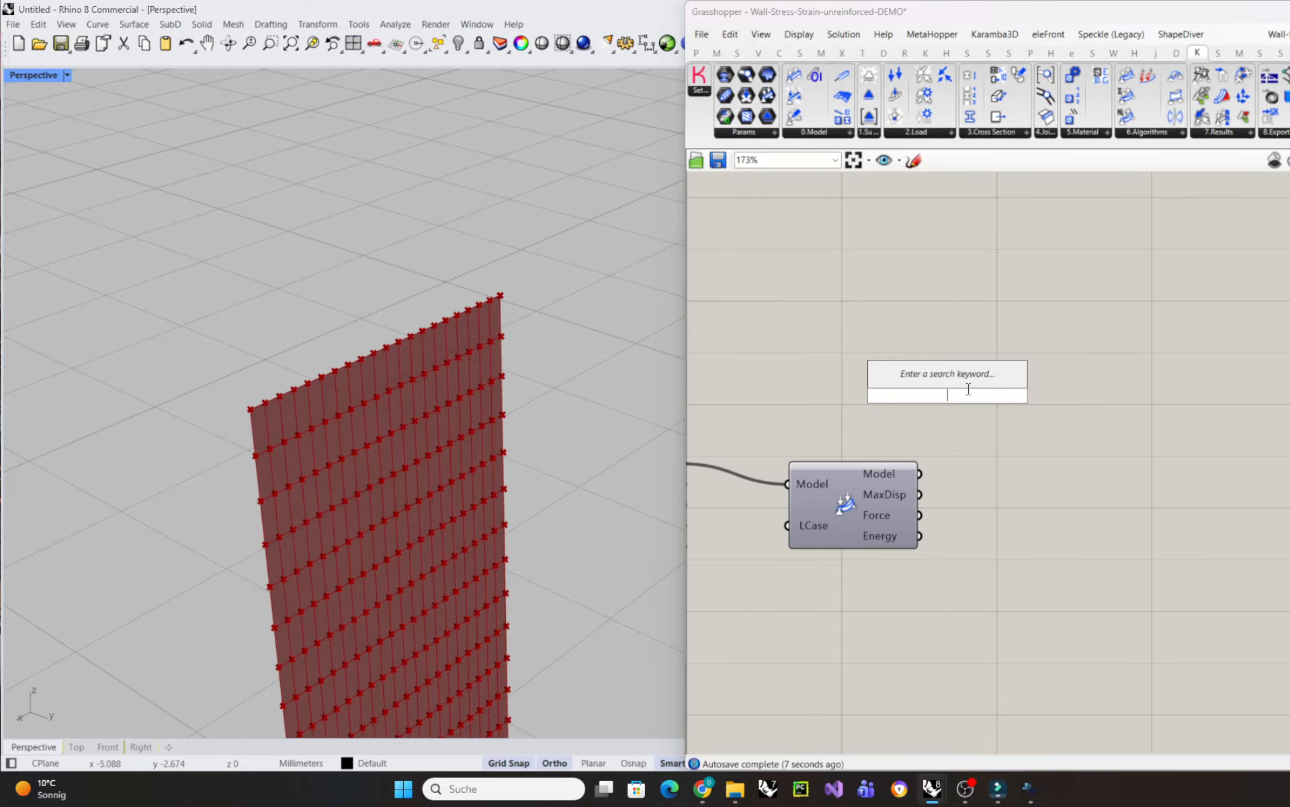
{"action": "type", "text": "buckl"}
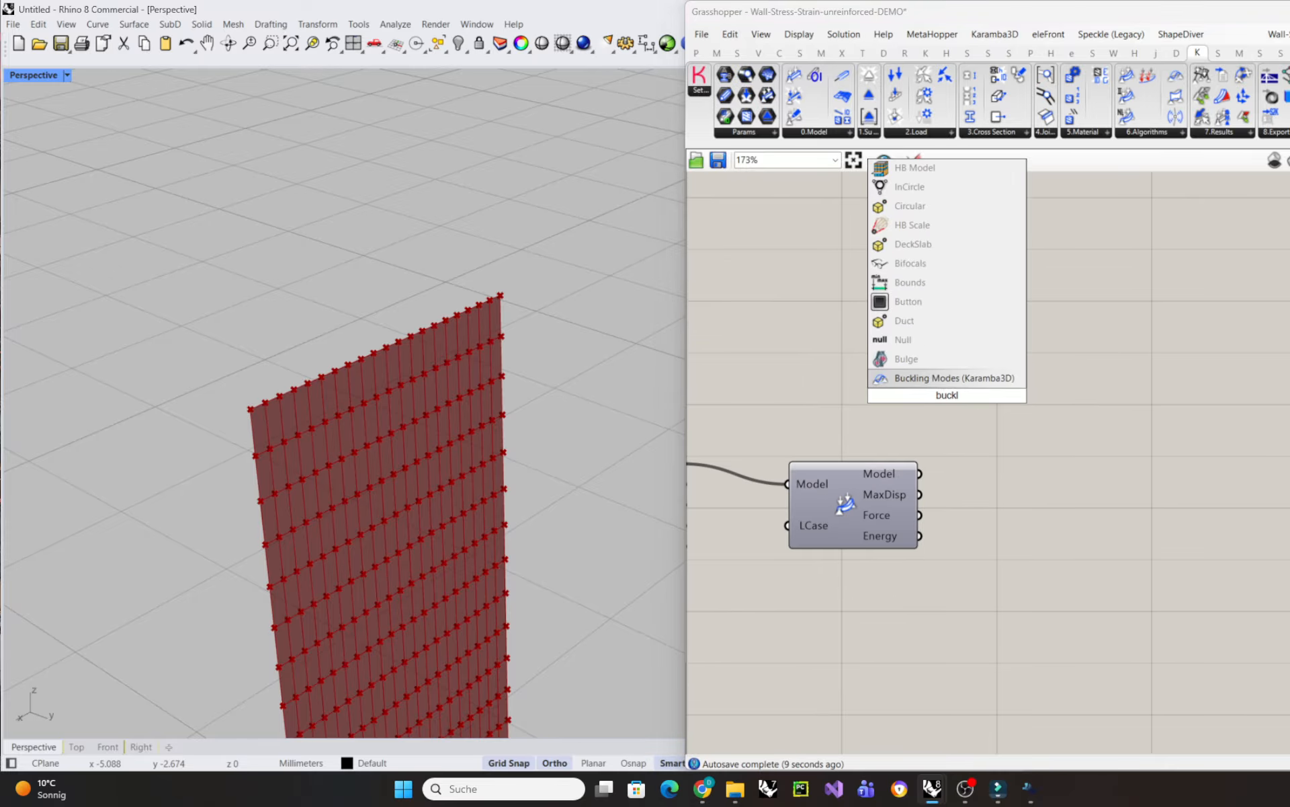
{"action": "key", "text": "Return"}
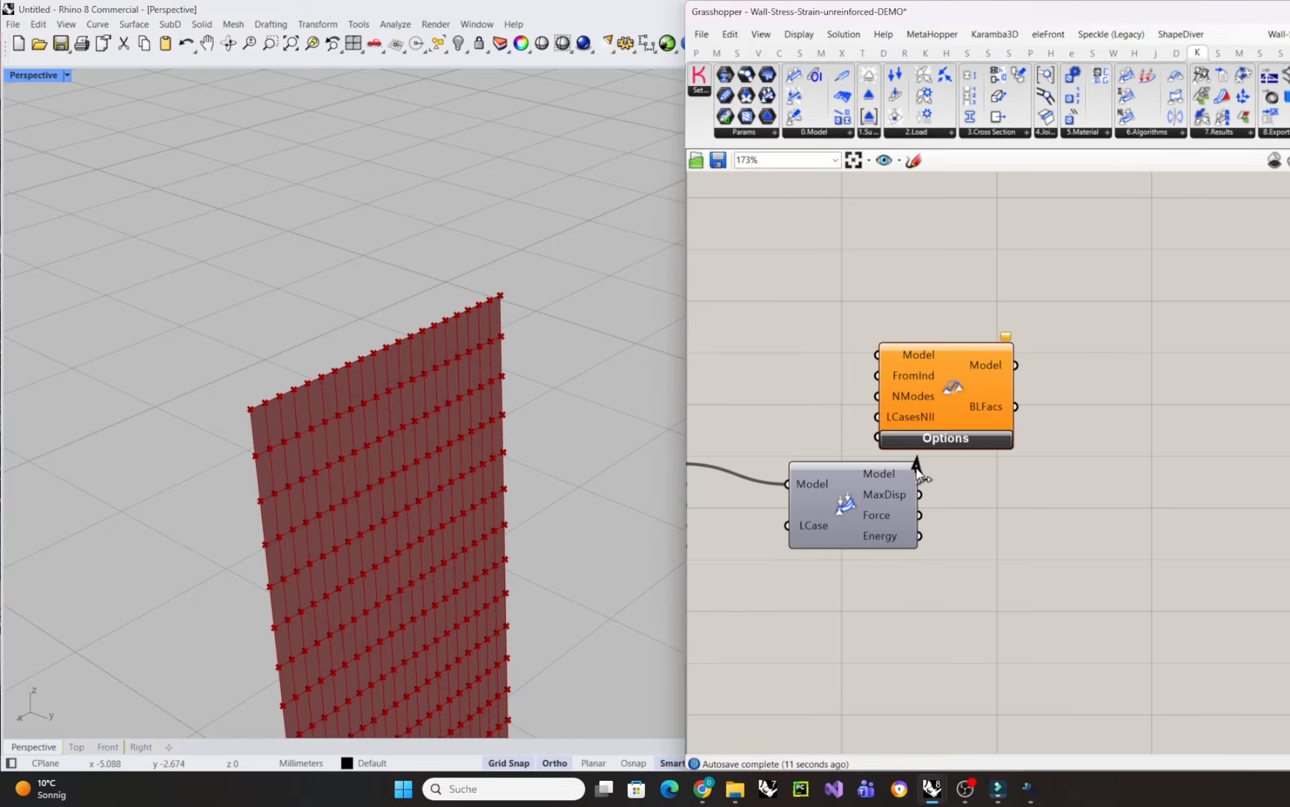
{"action": "left_click_drag", "start_coordinate": [918, 474], "coordinate": [878, 354]}
- Move the Buckling Modes component up and away from Analyze, and check its BLFacs output
{"action": "left_click_drag", "start_coordinate": [977, 385], "coordinate": [1034, 329]}
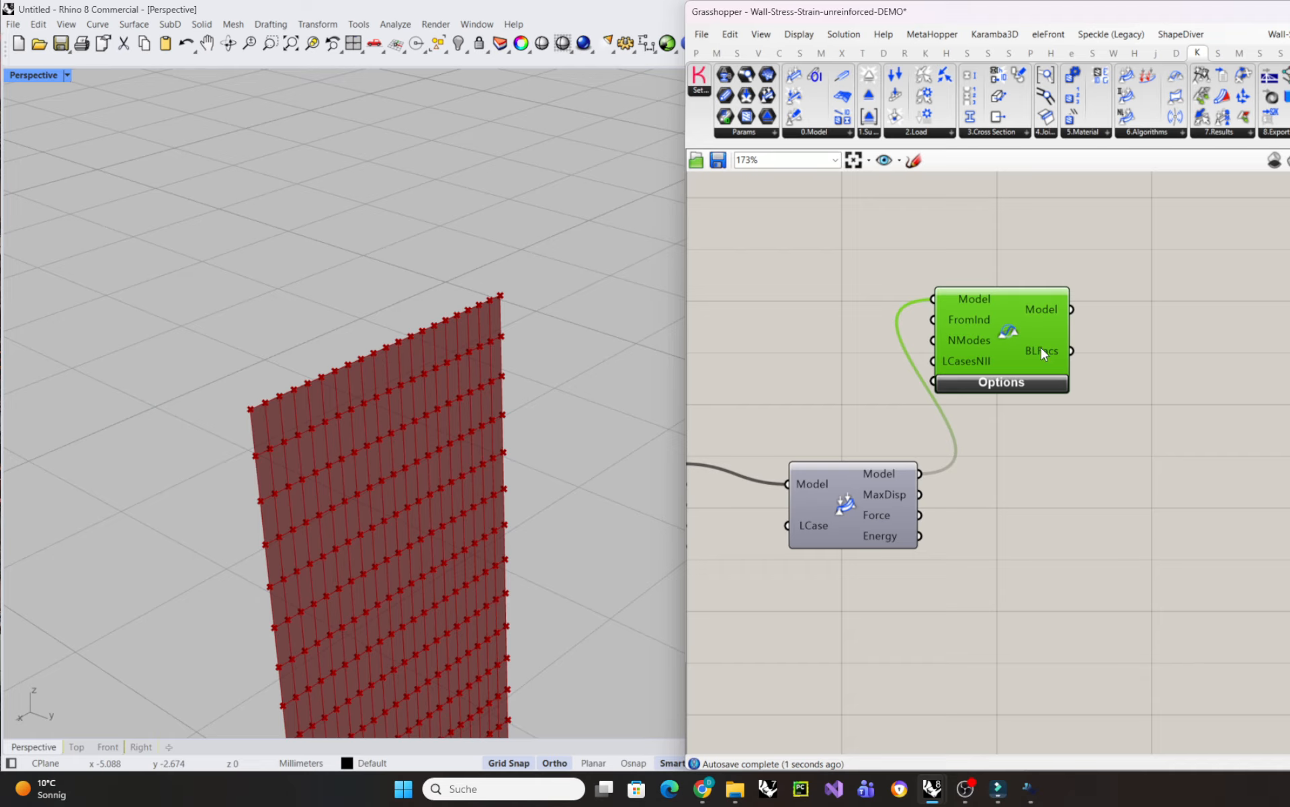
{"action": "mouse_move", "coordinate": [1042, 348]}
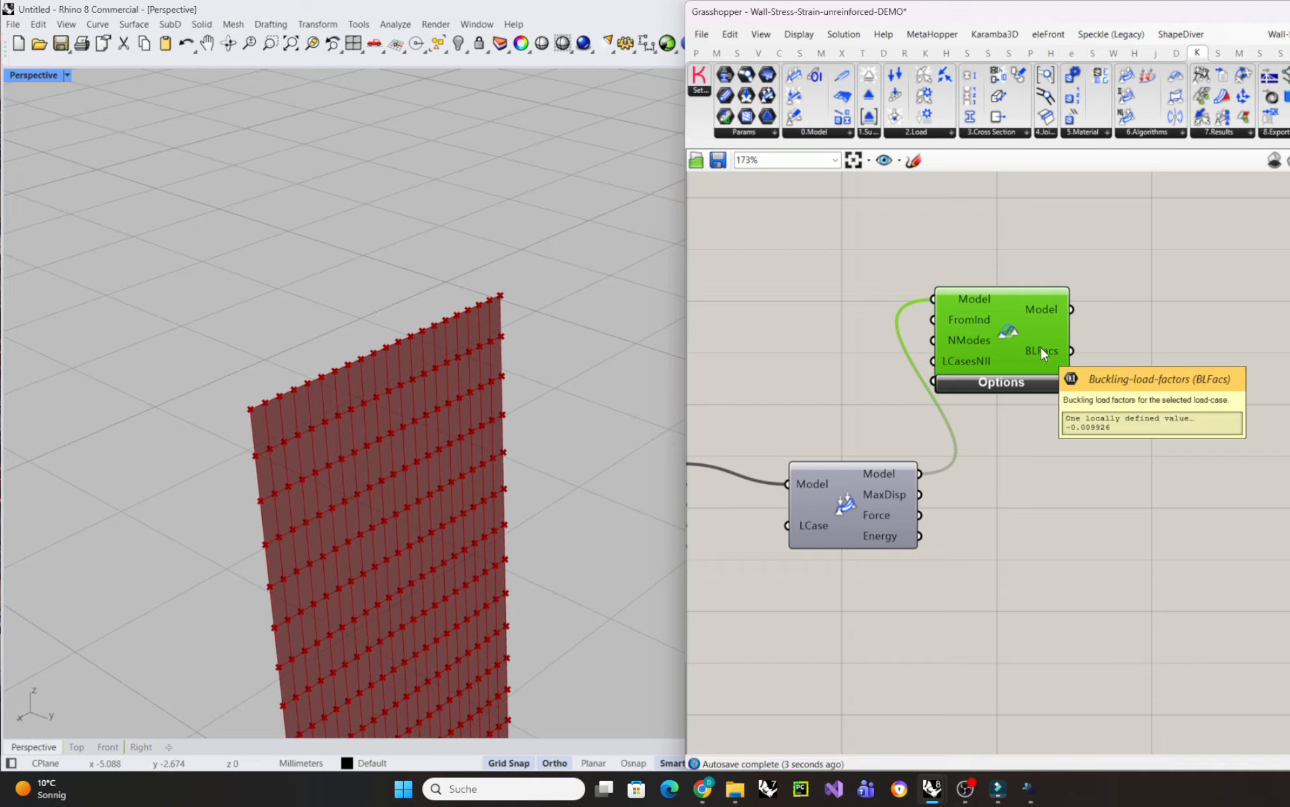
{"action": "left_click_drag", "start_coordinate": [1042, 348], "coordinate": [1056, 340]}
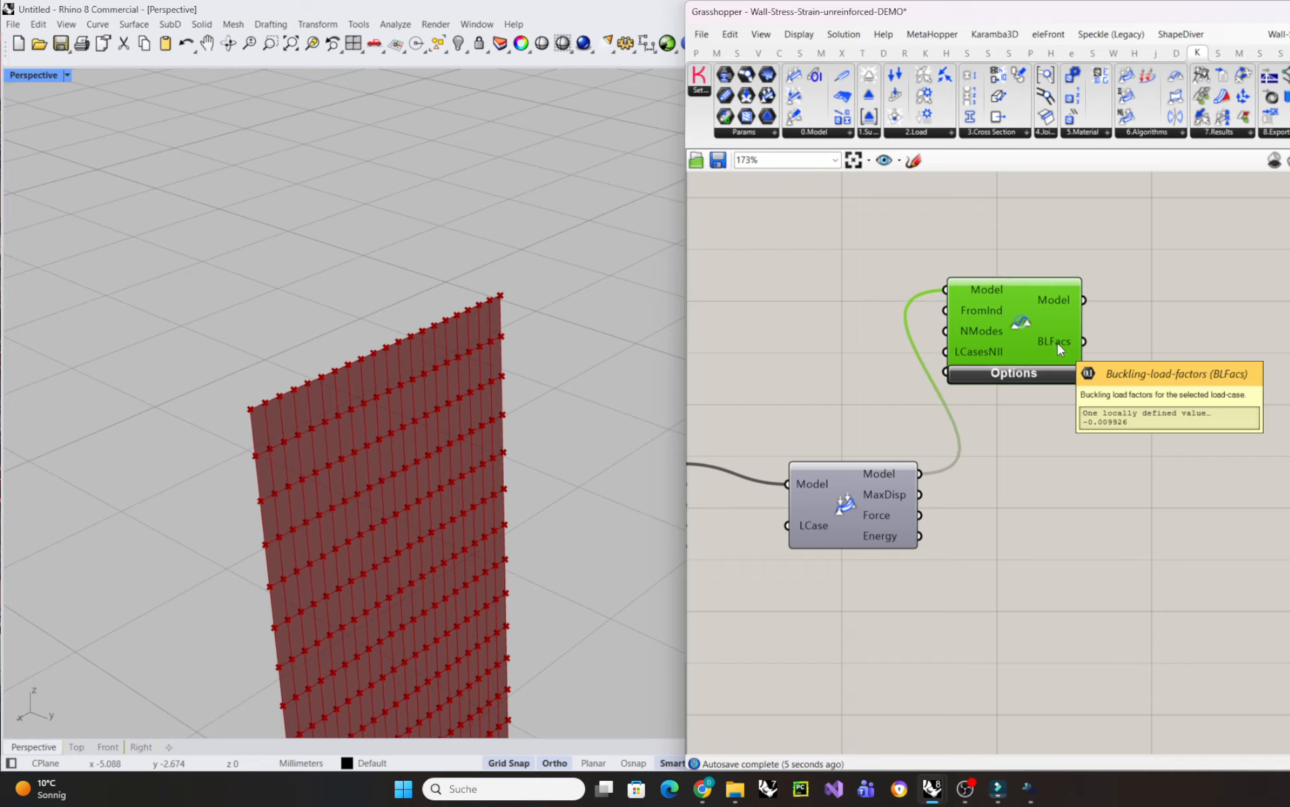
{"action": "left_click_drag", "start_coordinate": [1054, 343], "coordinate": [1049, 337]}
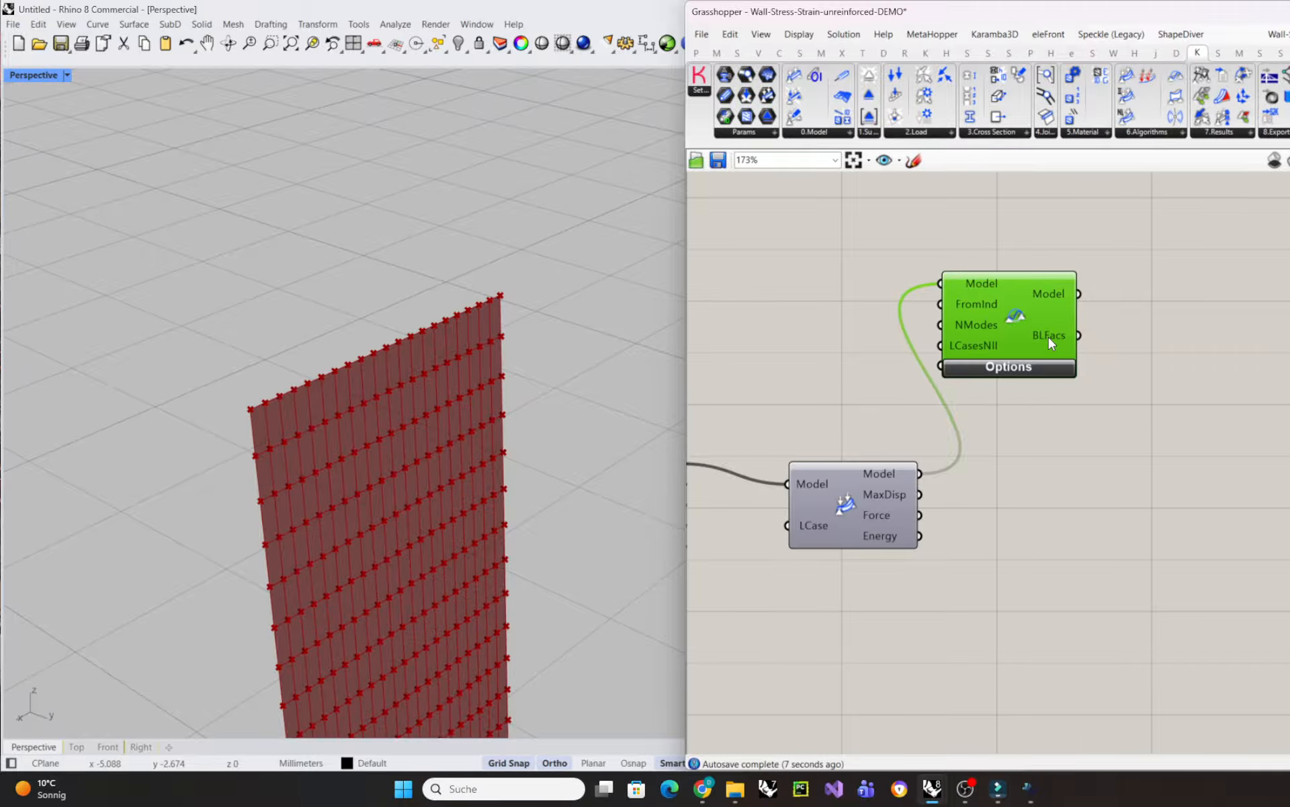
- Fix the Tx, Ty, Tz and Ry conditions of the LOWER SUPPORTS component
{"action": "scroll", "coordinate": [1051, 339], "scroll_direction": "down", "scroll_amount": 3}
{"action": "right_click_drag", "start_coordinate": [1051, 417], "coordinate": [1190, 424]}
{"action": "scroll", "coordinate": [1189, 424], "scroll_direction": "down", "scroll_amount": 4}
{"action": "right_click_drag", "start_coordinate": [1131, 541], "coordinate": [1202, 490]}
{"action": "scroll", "coordinate": [861, 404], "scroll_direction": "up", "scroll_amount": 4}
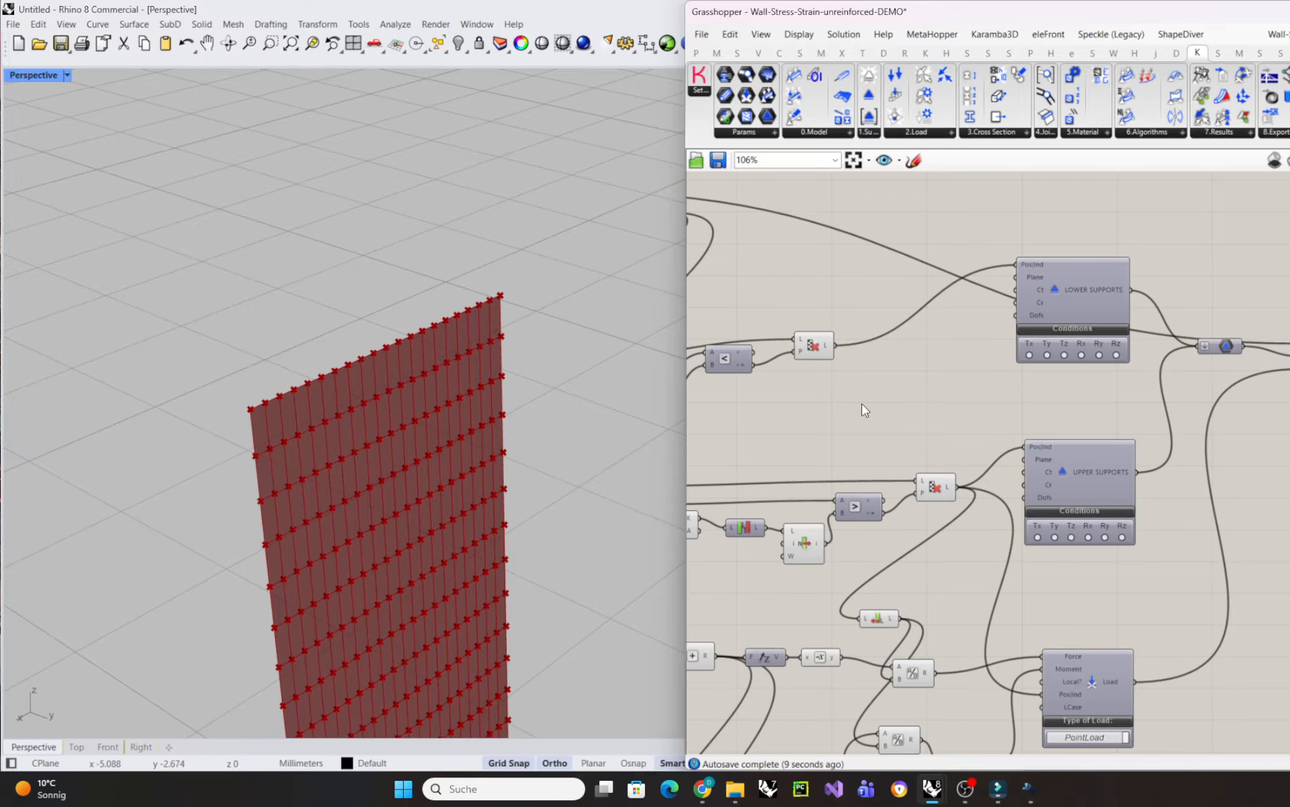
{"action": "scroll", "coordinate": [994, 453], "scroll_direction": "up", "scroll_amount": 2}
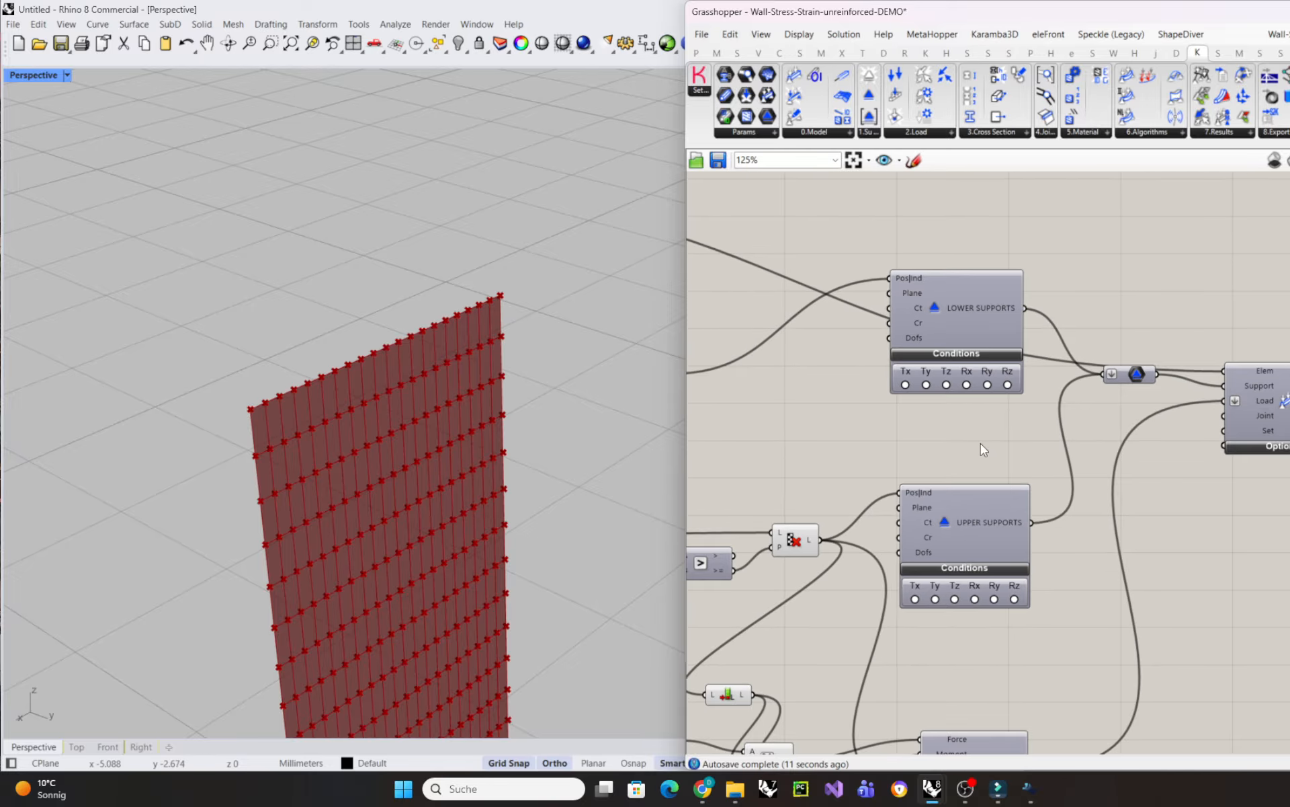
{"action": "scroll", "coordinate": [545, 345], "scroll_direction": "down", "scroll_amount": 3}
{"action": "right_click_drag", "start_coordinate": [545, 345], "coordinate": [551, 543]}
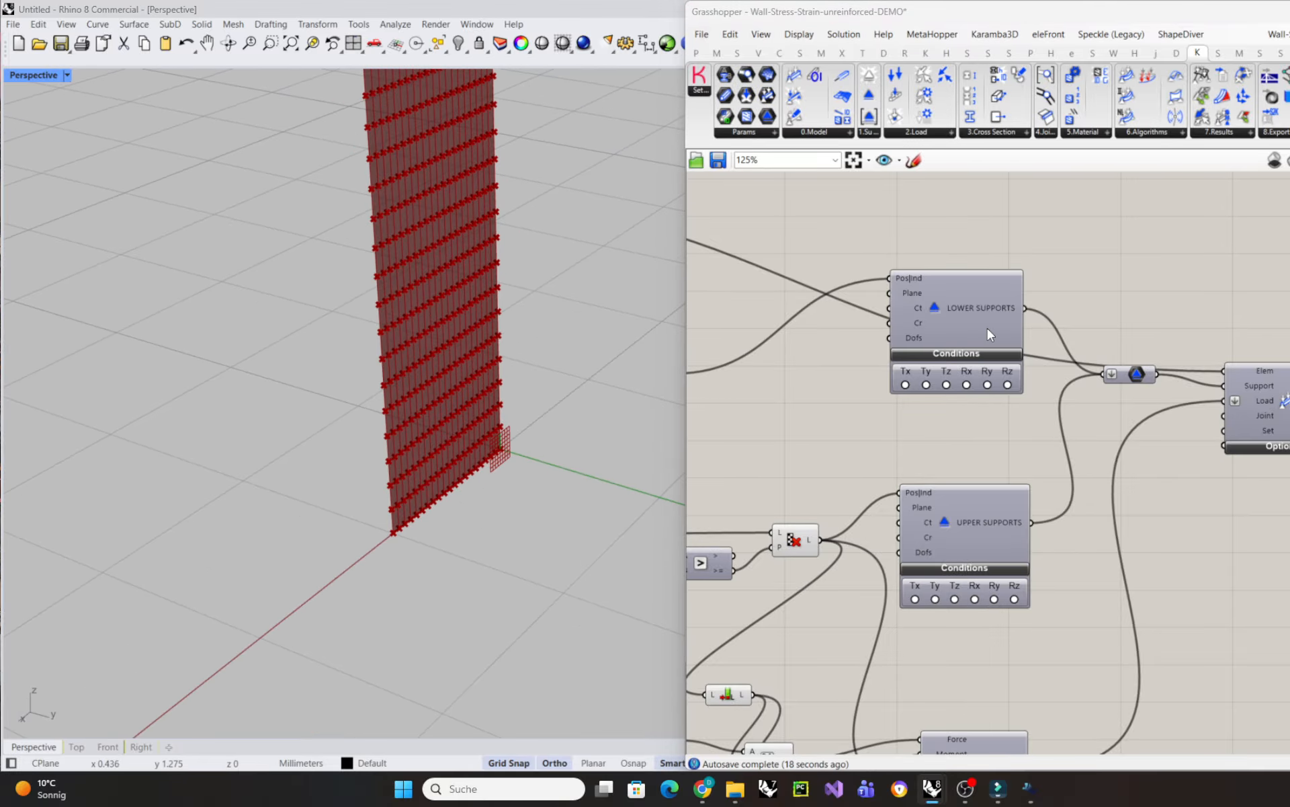
{"action": "left_click", "coordinate": [906, 386]}
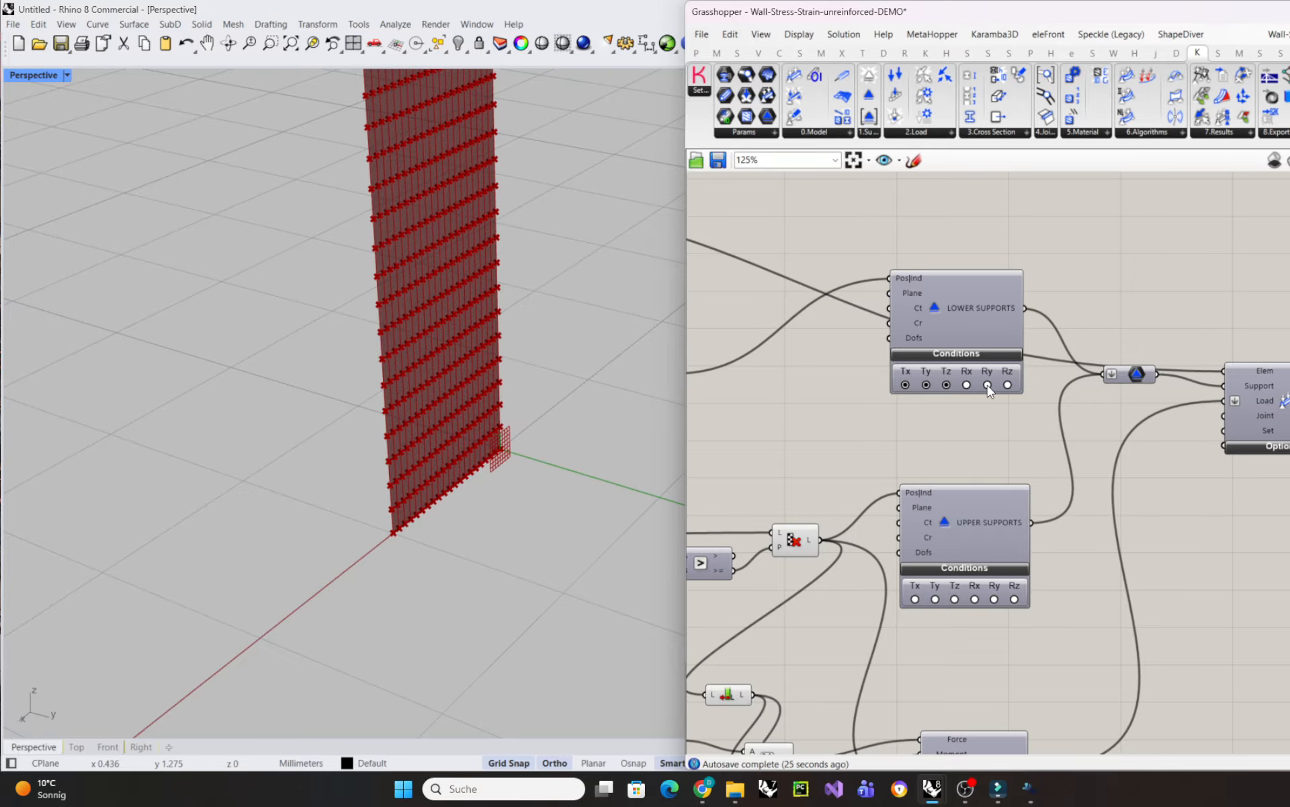
- Fix only the Ty condition of the UPPER SUPPORTS component
{"action": "scroll", "coordinate": [552, 358], "scroll_direction": "down", "scroll_amount": 3}
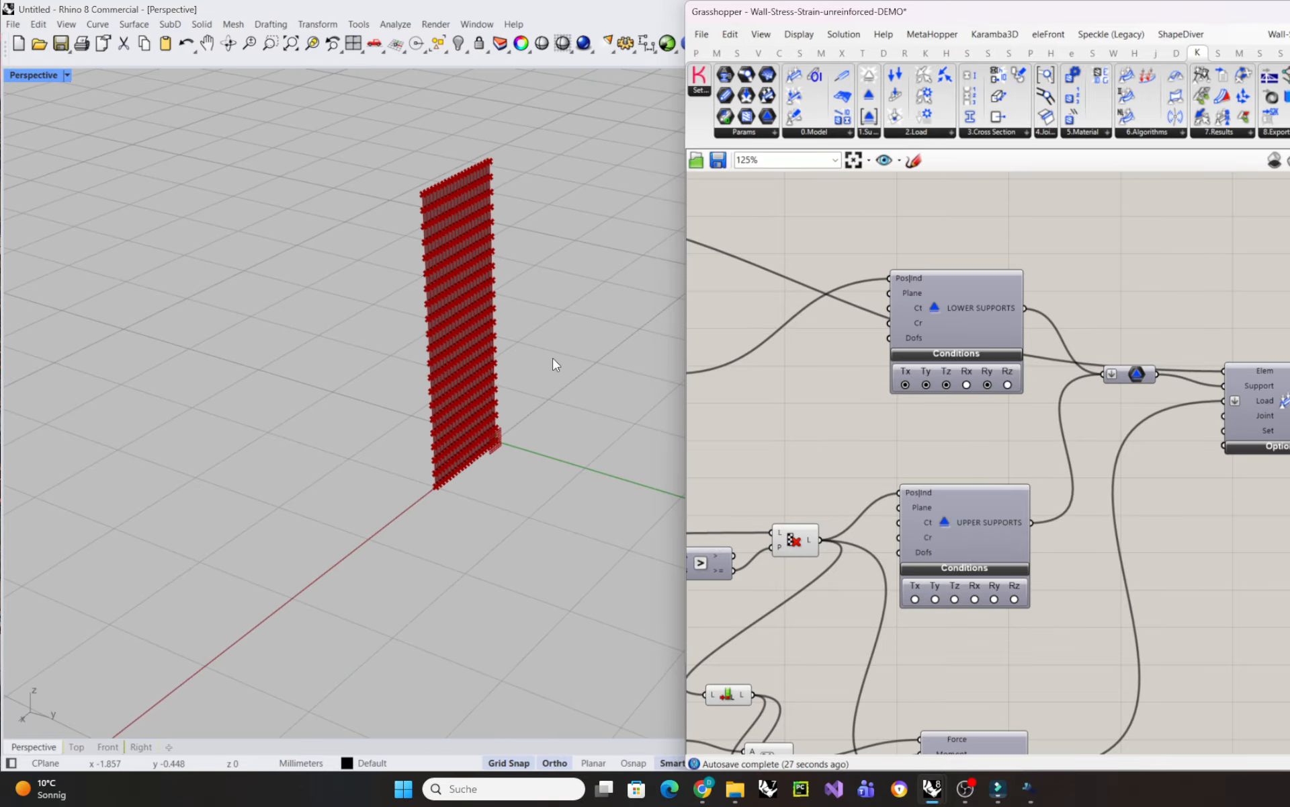
{"action": "scroll", "coordinate": [568, 337], "scroll_direction": "up", "scroll_amount": 5}
{"action": "scroll", "coordinate": [576, 336], "scroll_direction": "down", "scroll_amount": 3}
{"action": "scroll", "coordinate": [579, 340], "scroll_direction": "down", "scroll_amount": 1}
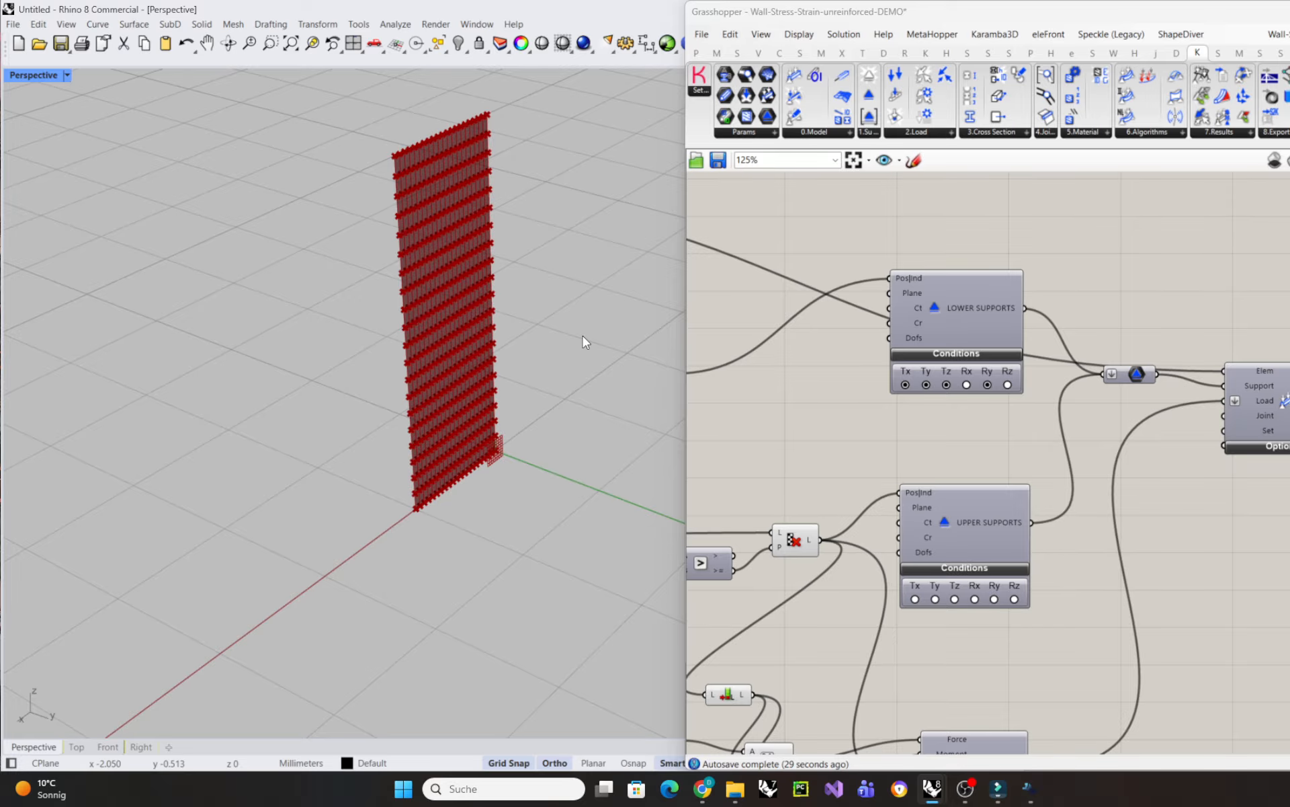
{"action": "right_click_drag", "start_coordinate": [918, 430], "coordinate": [906, 437]}
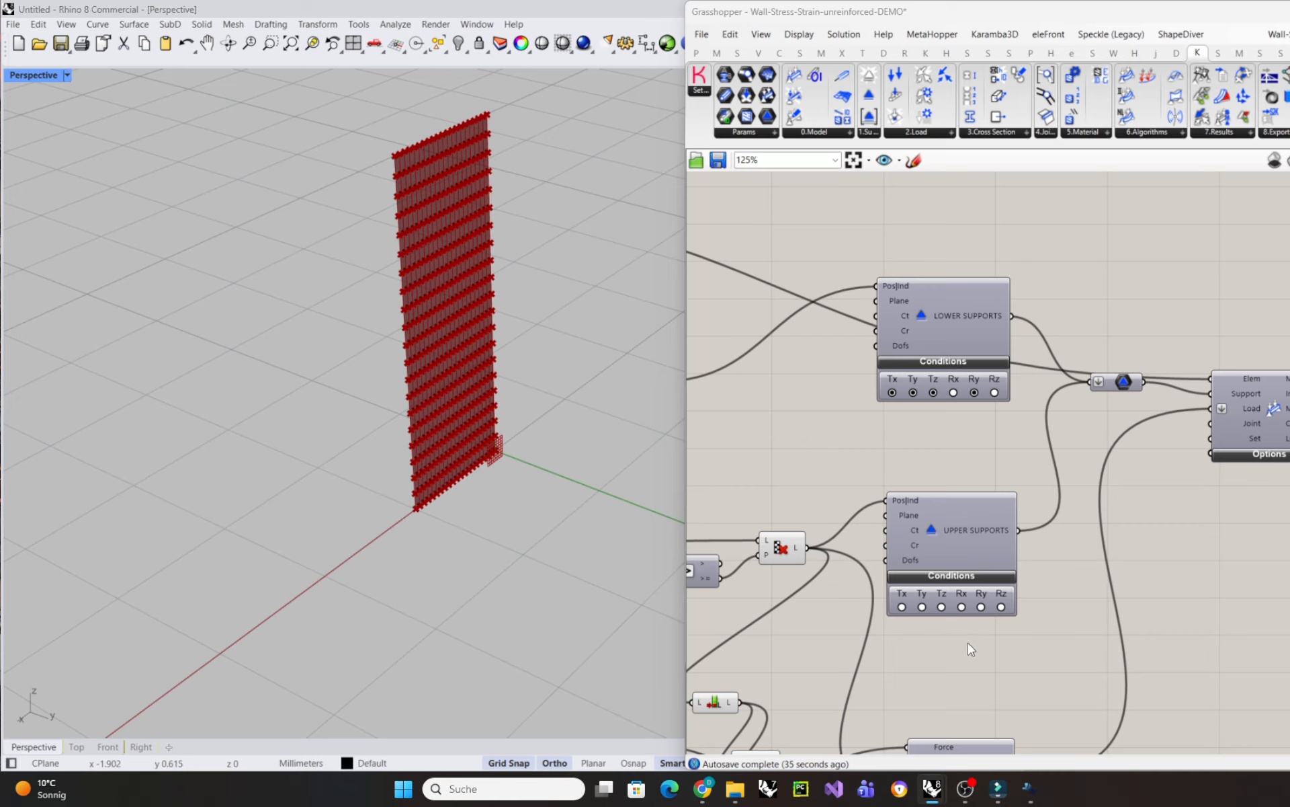
{"action": "left_click", "coordinate": [923, 607]}
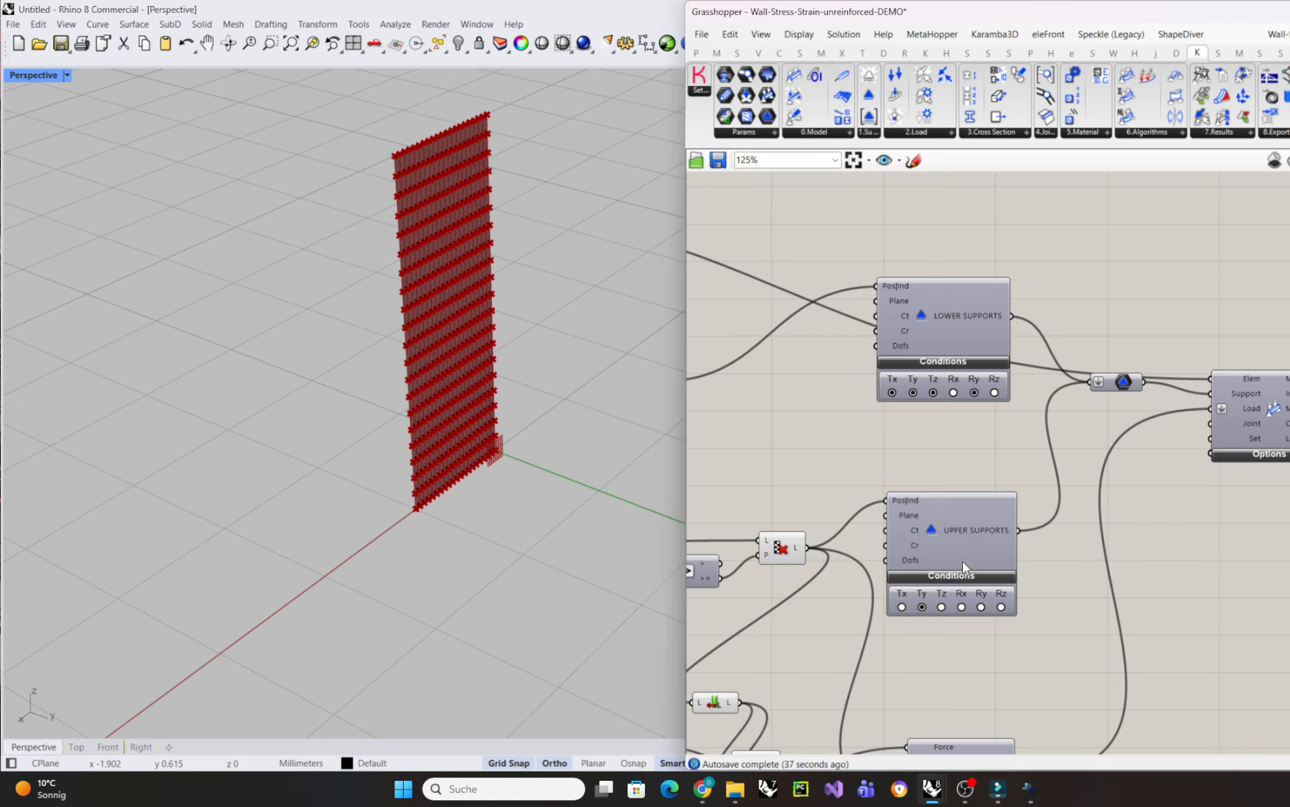
{"action": "left_click_drag", "start_coordinate": [962, 560], "coordinate": [966, 553]}
- Add a Panel beside Buckling Modes and connect the BLFacs output to it
{"action": "scroll", "coordinate": [929, 535], "scroll_direction": "down", "scroll_amount": 2}
{"action": "scroll", "coordinate": [1013, 573], "scroll_direction": "right", "scroll_amount": 5}
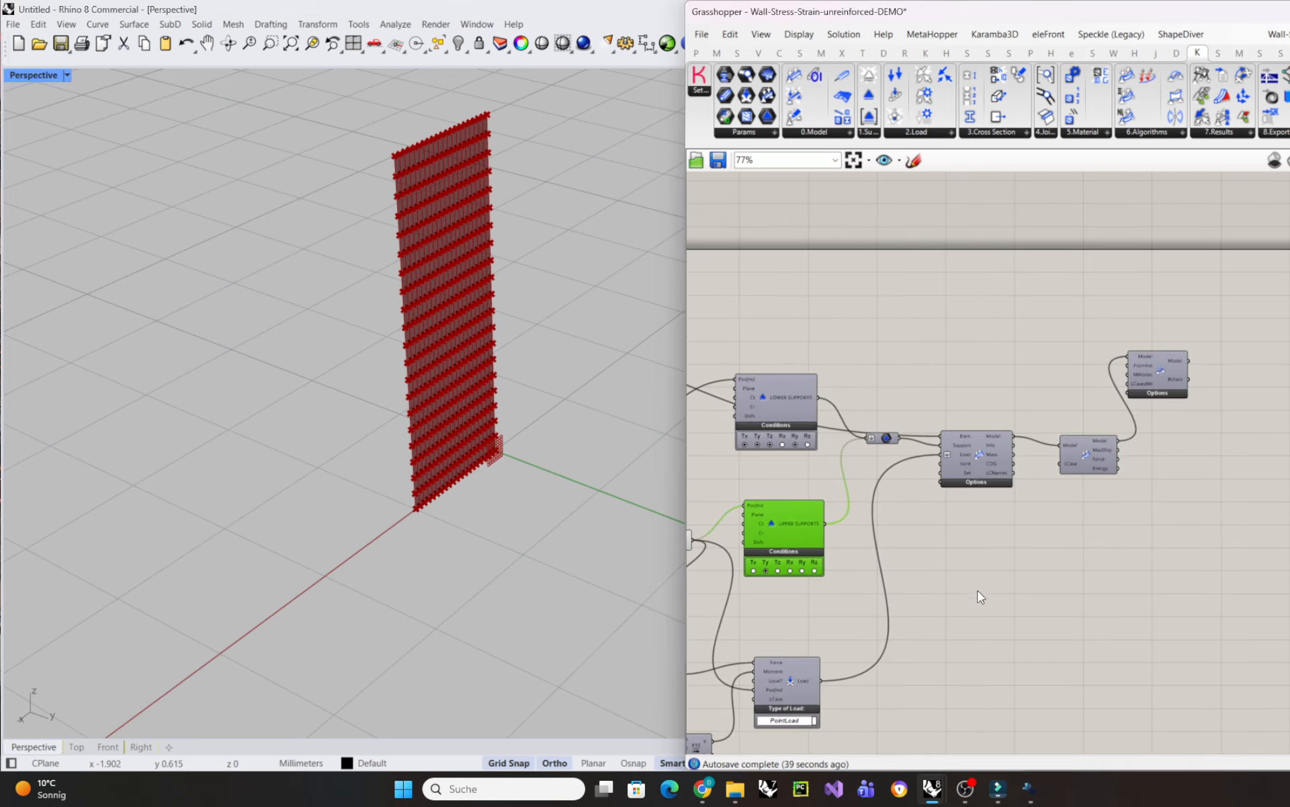
{"action": "scroll", "coordinate": [1132, 591], "scroll_direction": "up", "scroll_amount": 1}
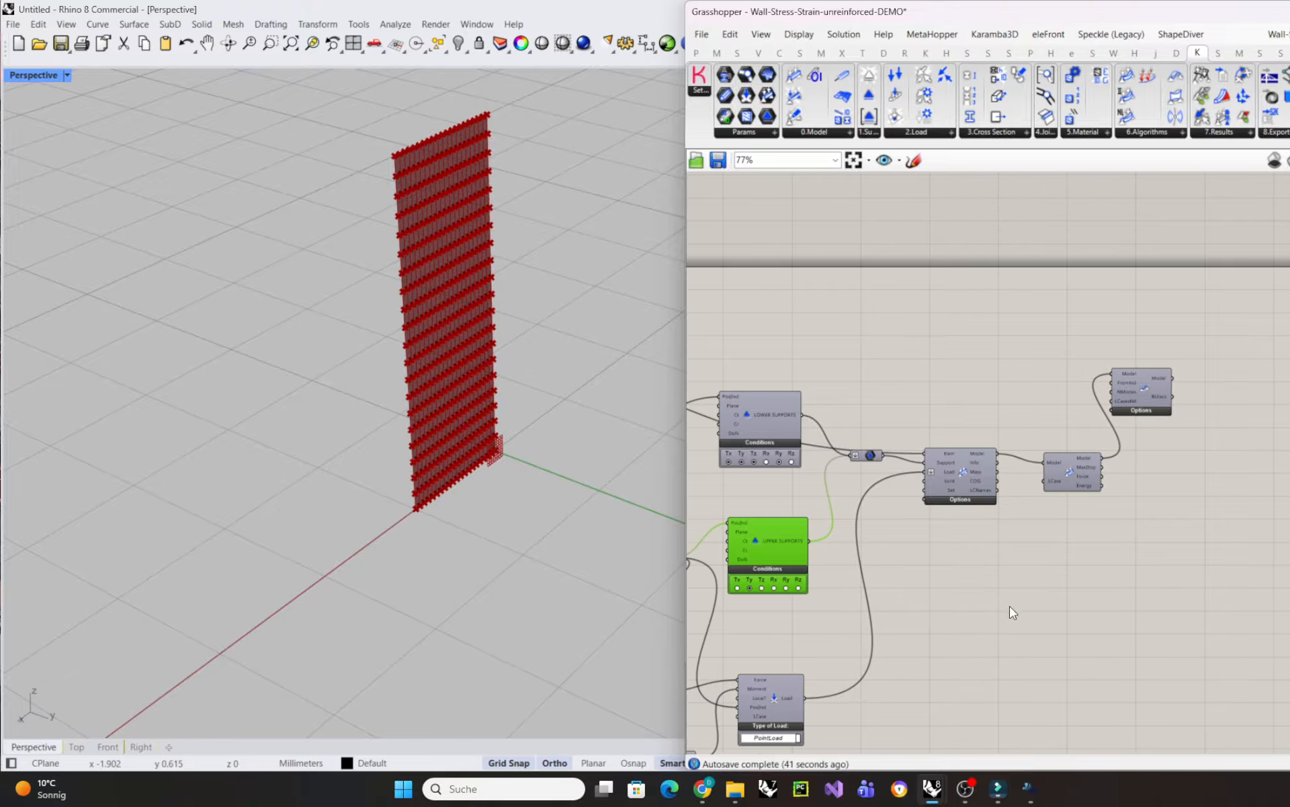
{"action": "right_click_drag", "start_coordinate": [982, 593], "coordinate": [963, 586]}
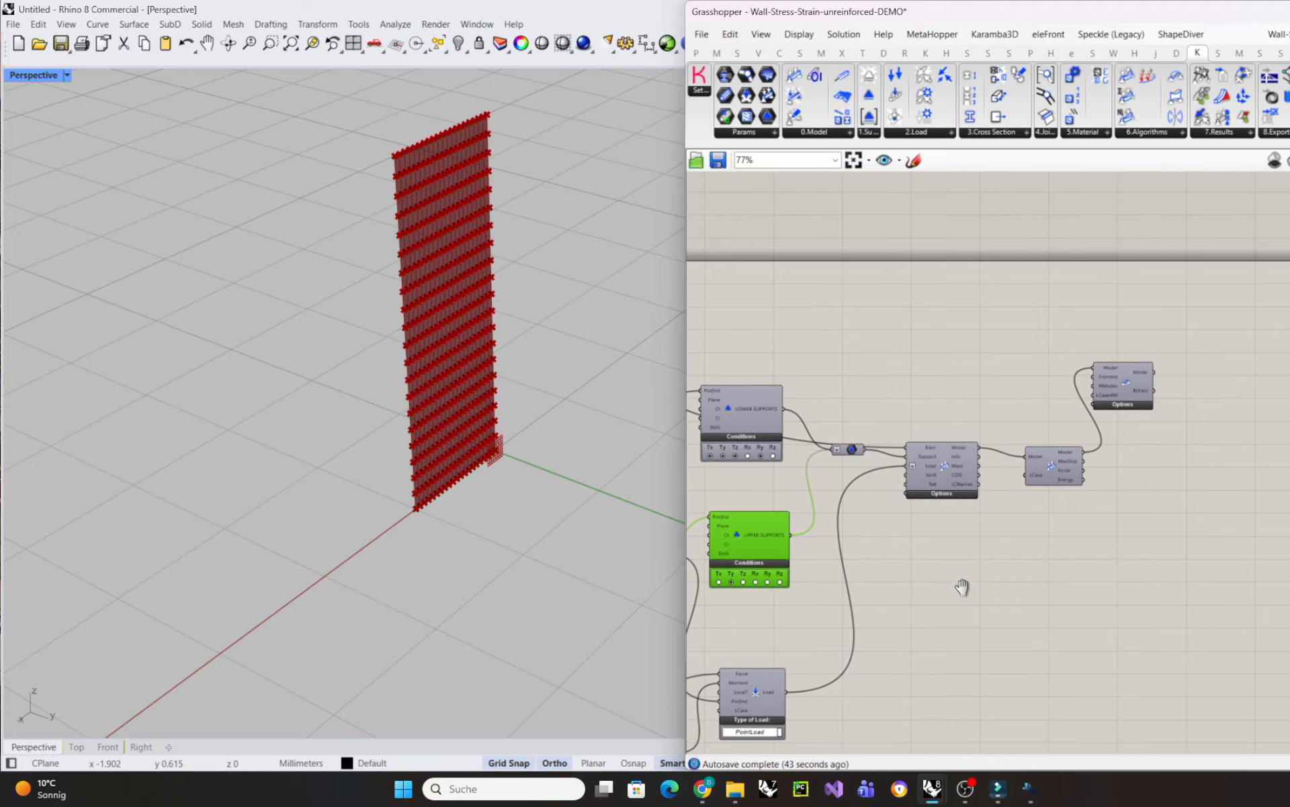
{"action": "scroll", "coordinate": [894, 595], "scroll_direction": "up", "scroll_amount": 1}
{"action": "scroll", "coordinate": [1043, 481], "scroll_direction": "right", "scroll_amount": 5}
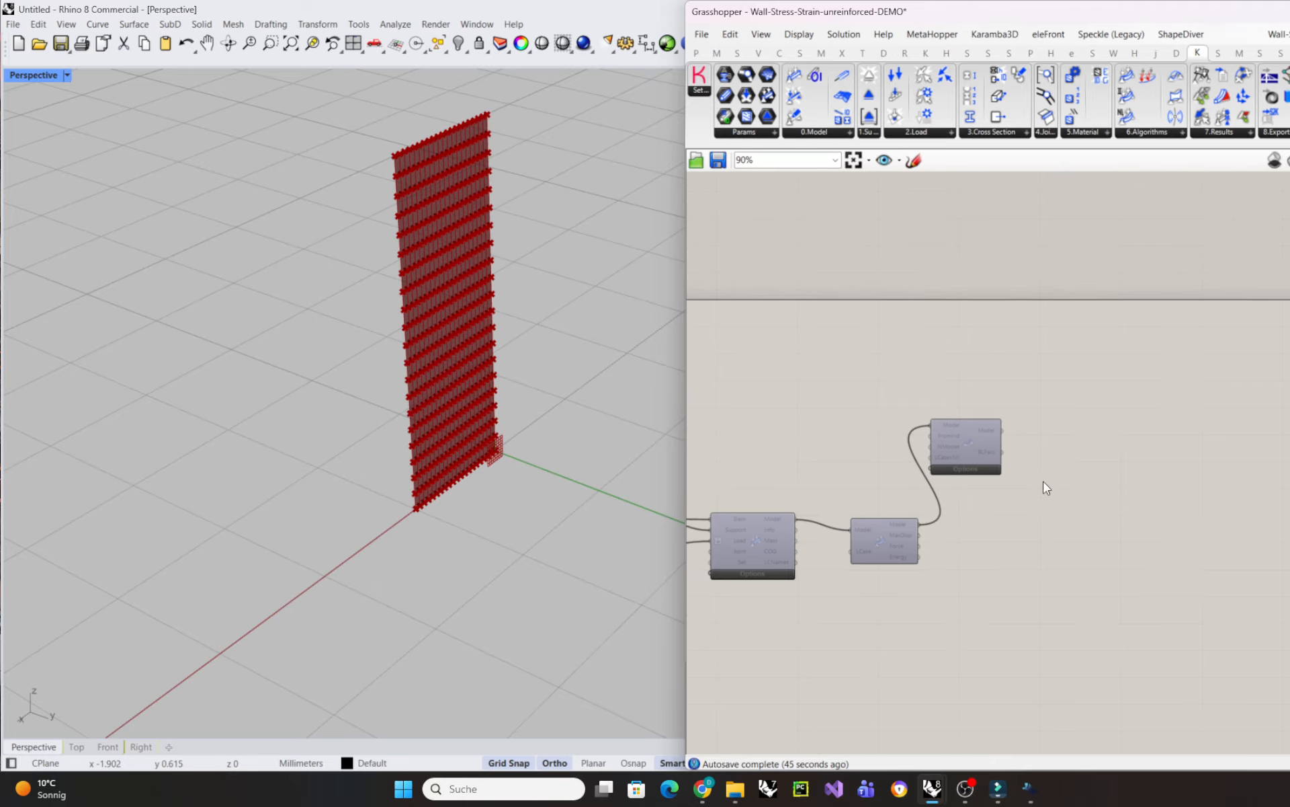
{"action": "double_click", "coordinate": [1080, 448]}
{"action": "type", "text": "panel"}
{"action": "key", "text": "Return"}
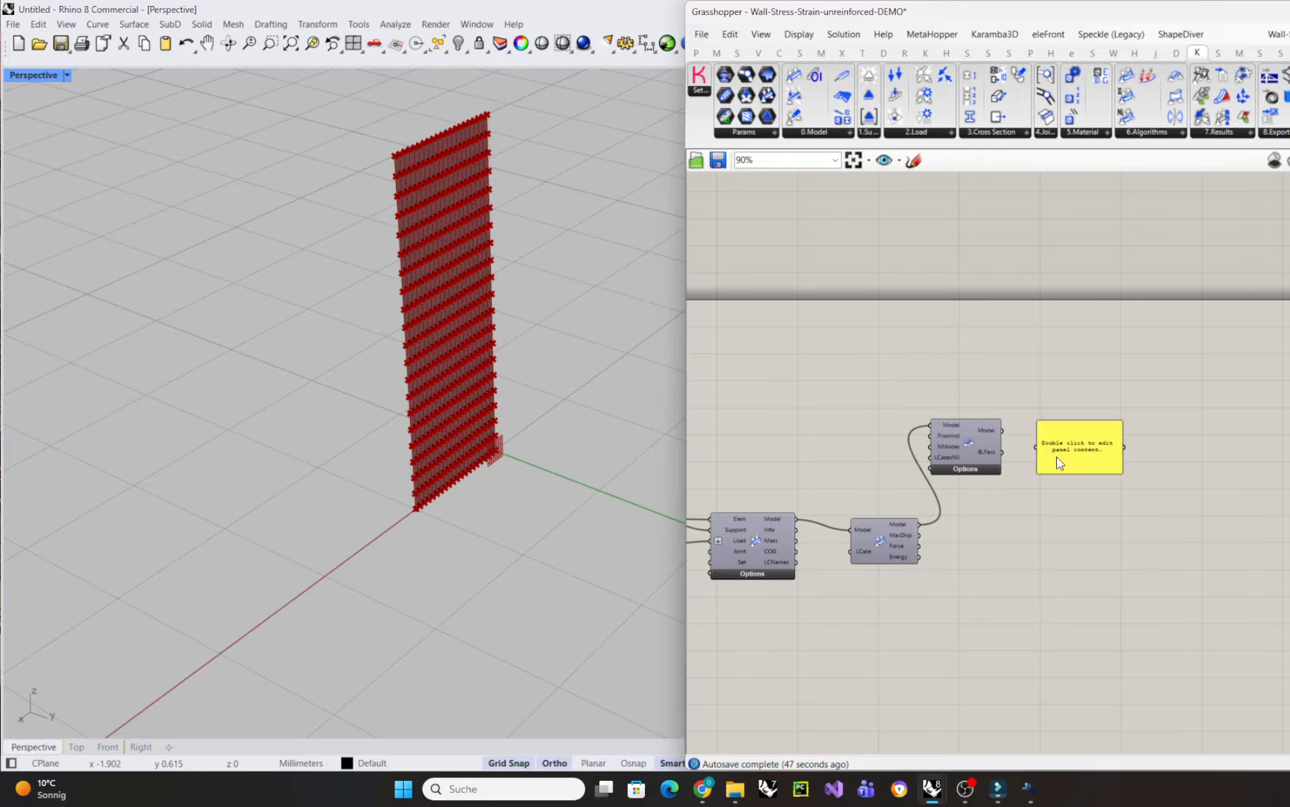
{"action": "left_click_drag", "start_coordinate": [1002, 452], "coordinate": [1094, 425]}
{"action": "scroll", "coordinate": [1069, 435], "scroll_direction": "up", "scroll_amount": 5}
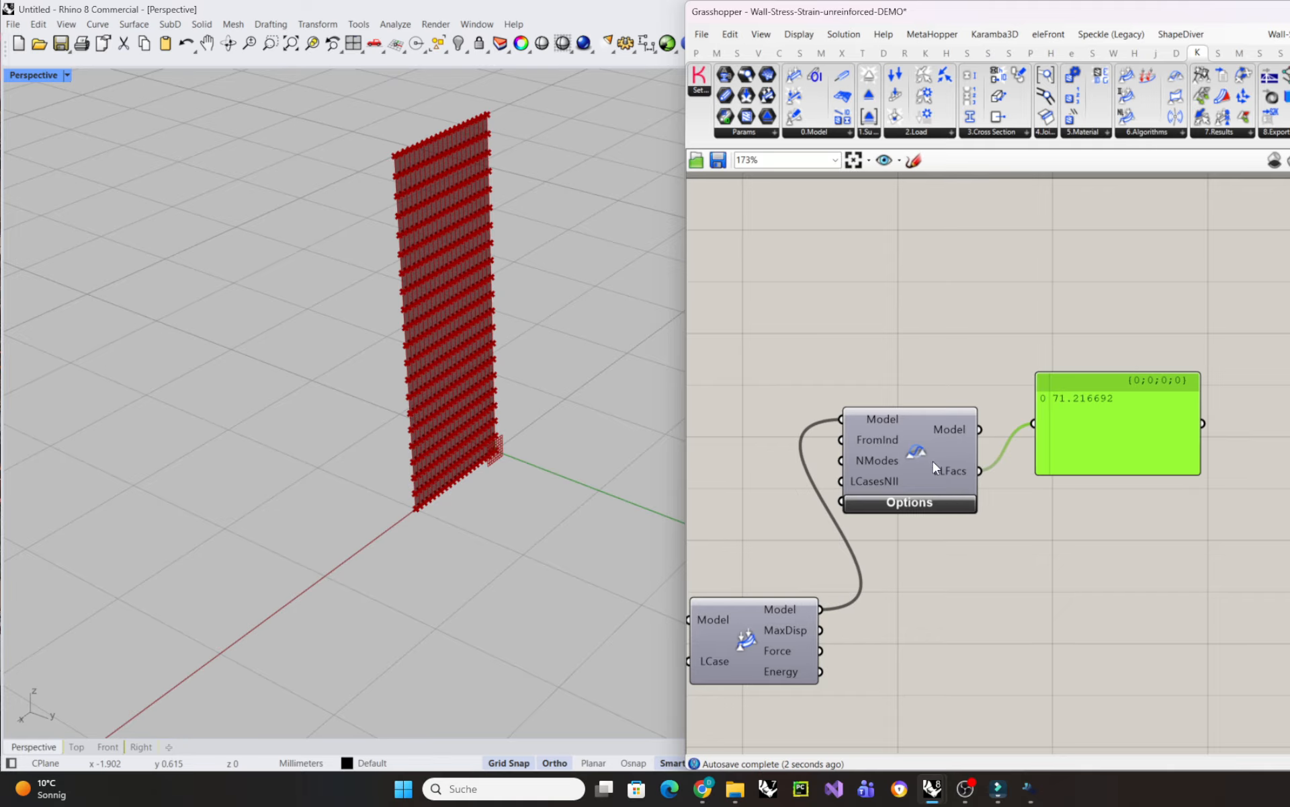
- Line up the Buckling Modes component with its panel and read the buckling load factor
{"action": "left_click_drag", "start_coordinate": [936, 468], "coordinate": [934, 442]}
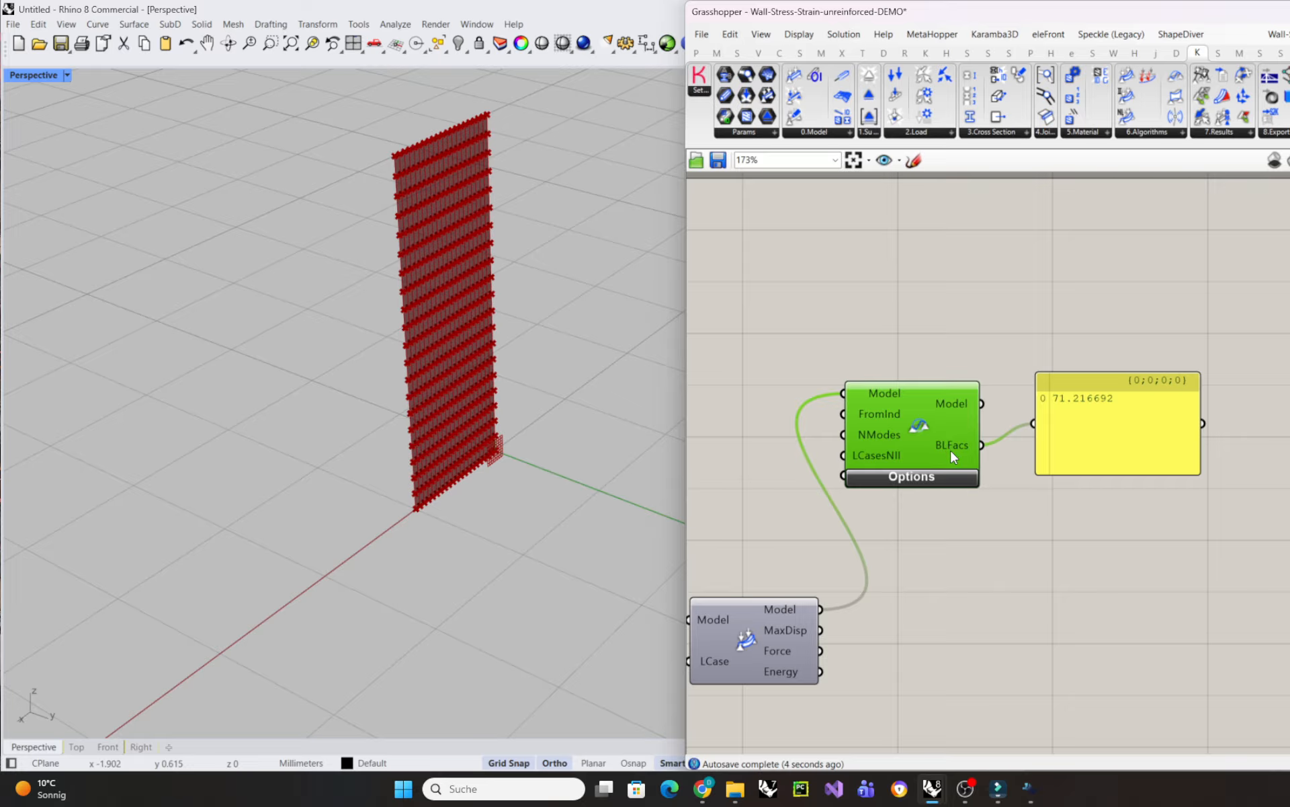
{"action": "mouse_move", "coordinate": [949, 446]}
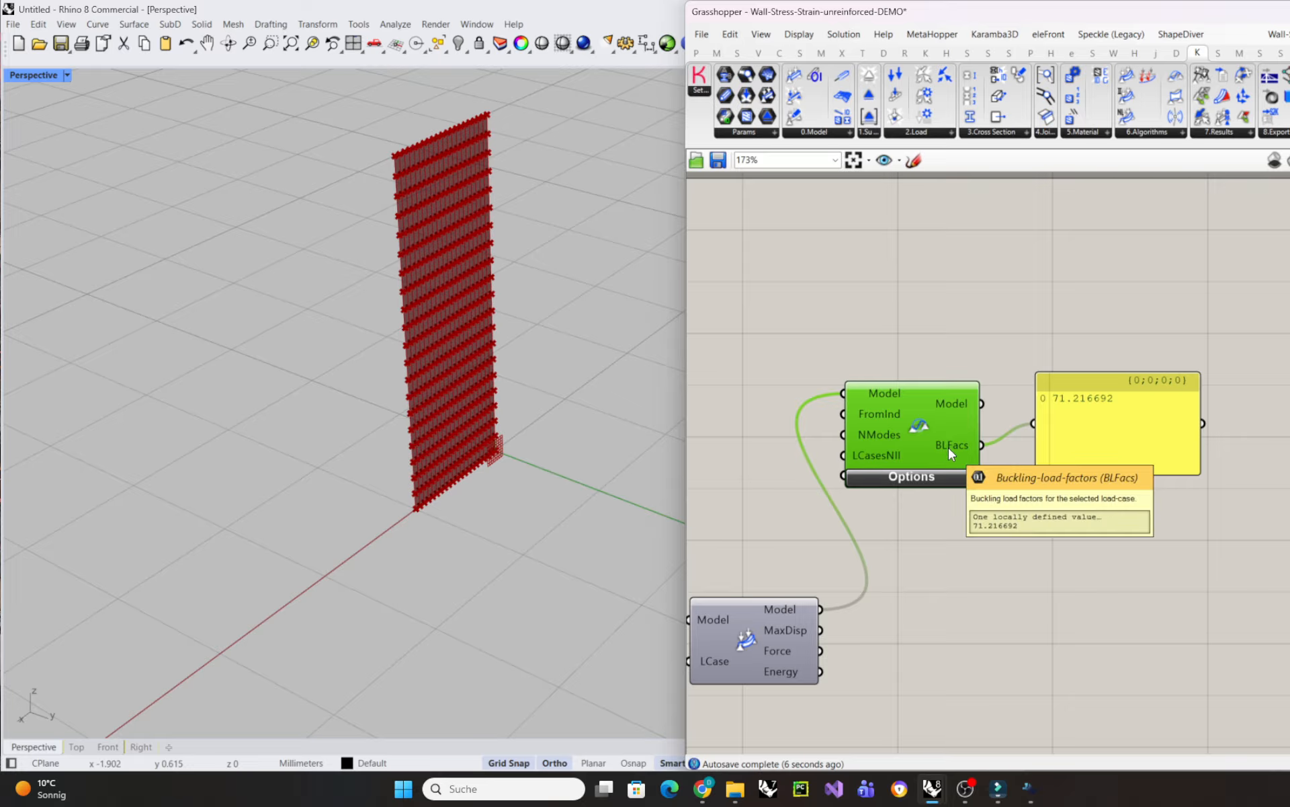
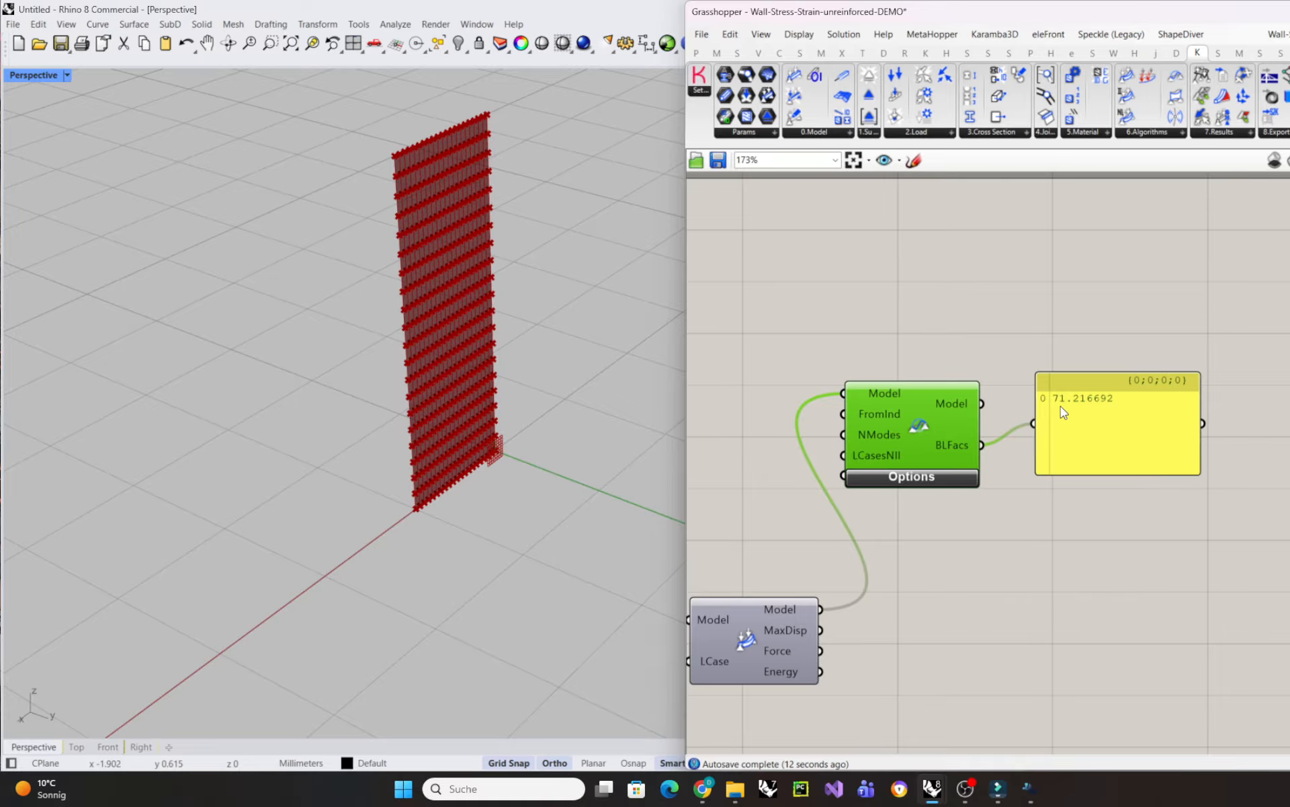
{"action": "left_click_drag", "start_coordinate": [1072, 413], "coordinate": [1071, 410]}
{"action": "left_click_drag", "start_coordinate": [929, 425], "coordinate": [939, 411]}
- Place a Model View component below the panel and connect the Analyze component's Model output to it
{"action": "scroll", "coordinate": [1005, 464], "scroll_direction": "down", "scroll_amount": 3}
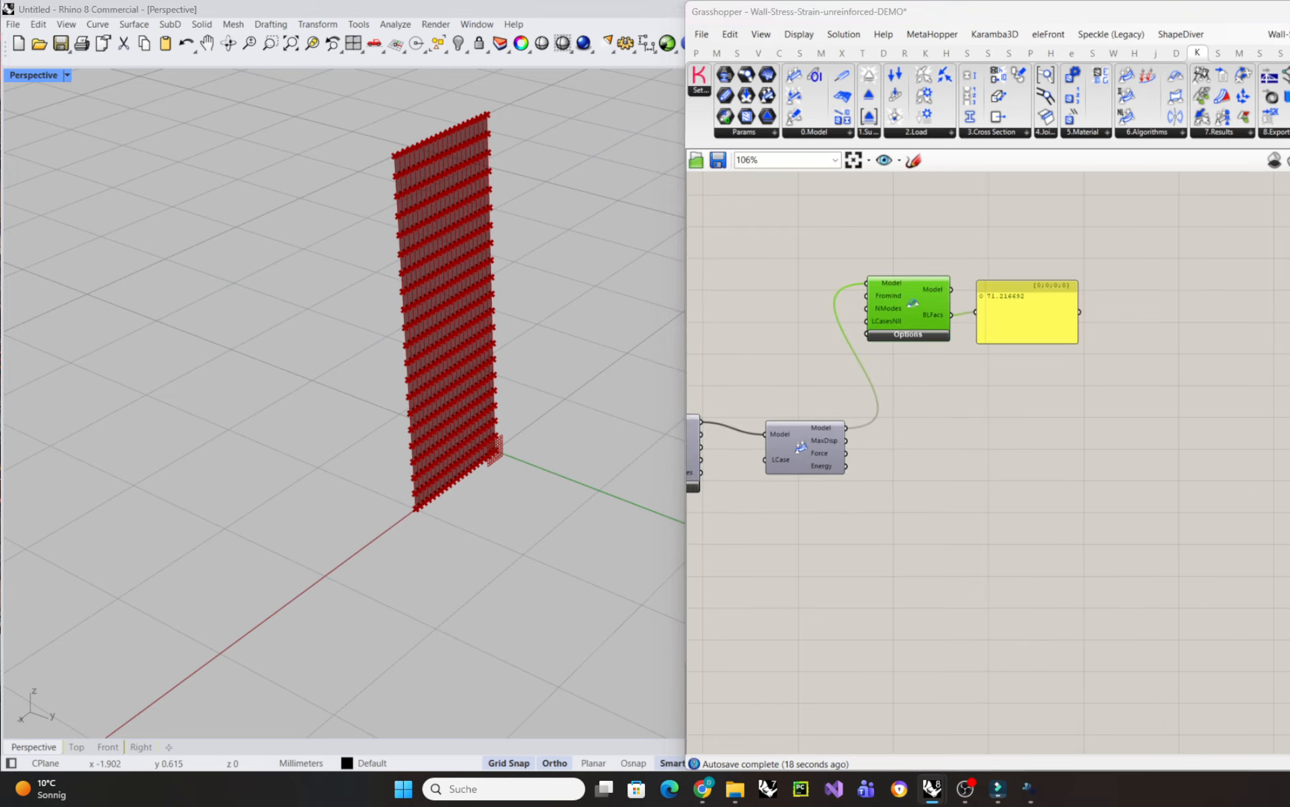
{"action": "double_click", "coordinate": [1000, 468]}
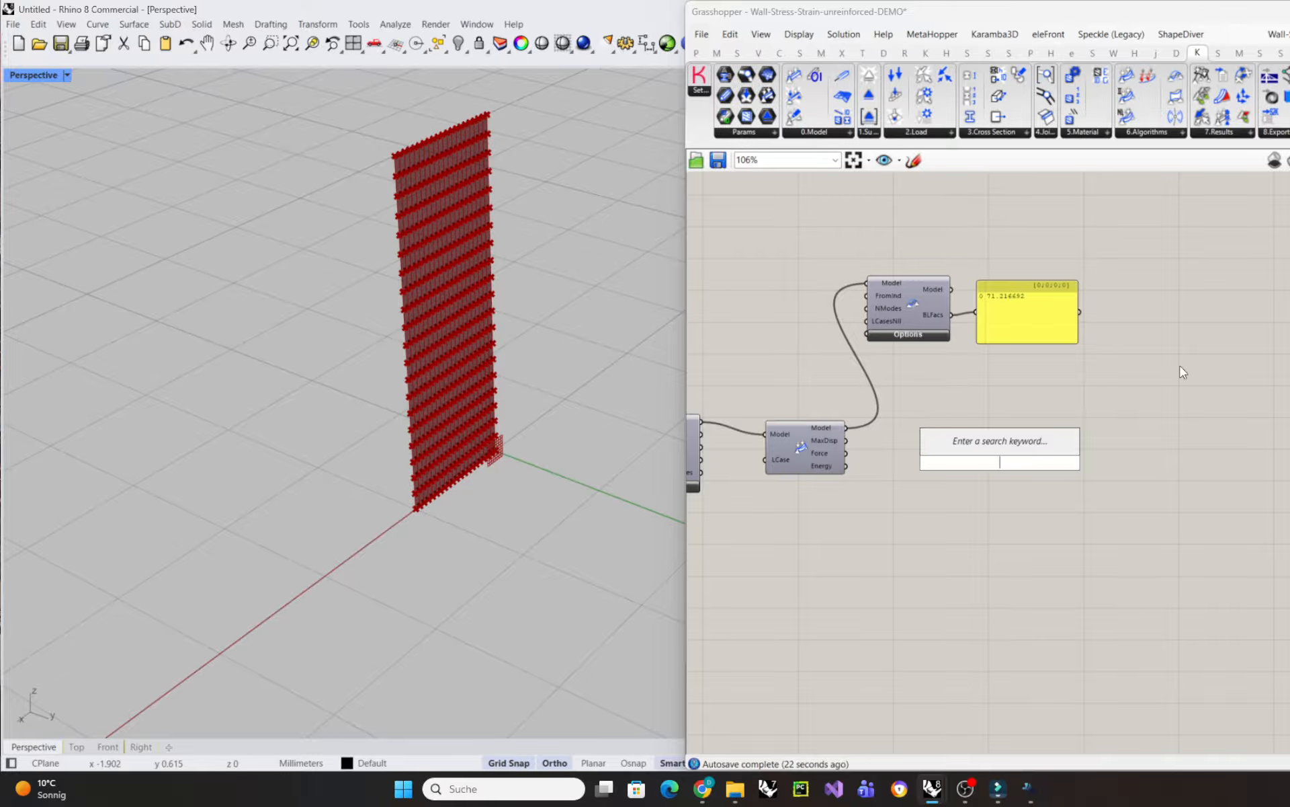
{"action": "left_click_drag", "start_coordinate": [1202, 75], "coordinate": [1080, 482]}
{"action": "left_click_drag", "start_coordinate": [855, 432], "coordinate": [1033, 444]}
{"action": "scroll", "coordinate": [1038, 480], "scroll_direction": "down", "scroll_amount": 3}
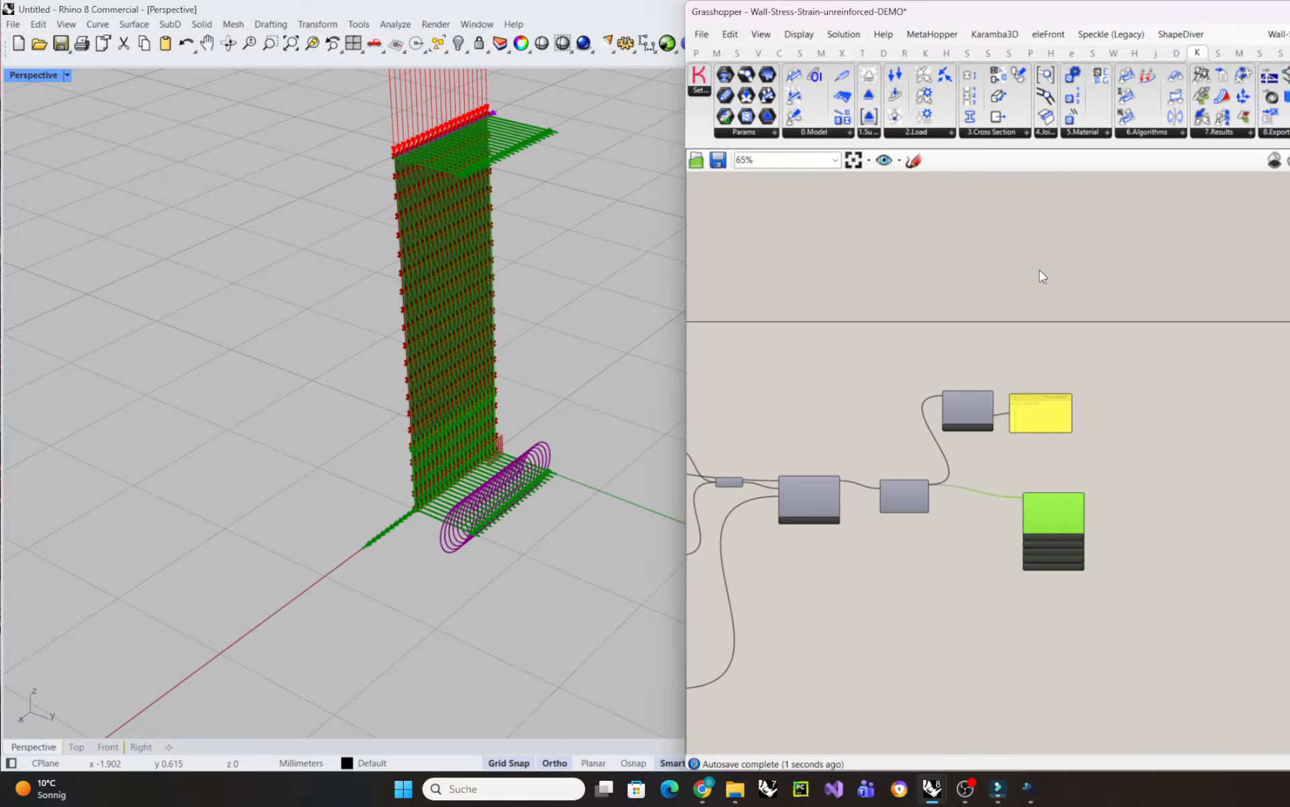
- Add a Bifocals component in the empty area above the definition to label the components
{"action": "double_click", "coordinate": [1041, 269]}
{"action": "type", "text": "bifocal"}
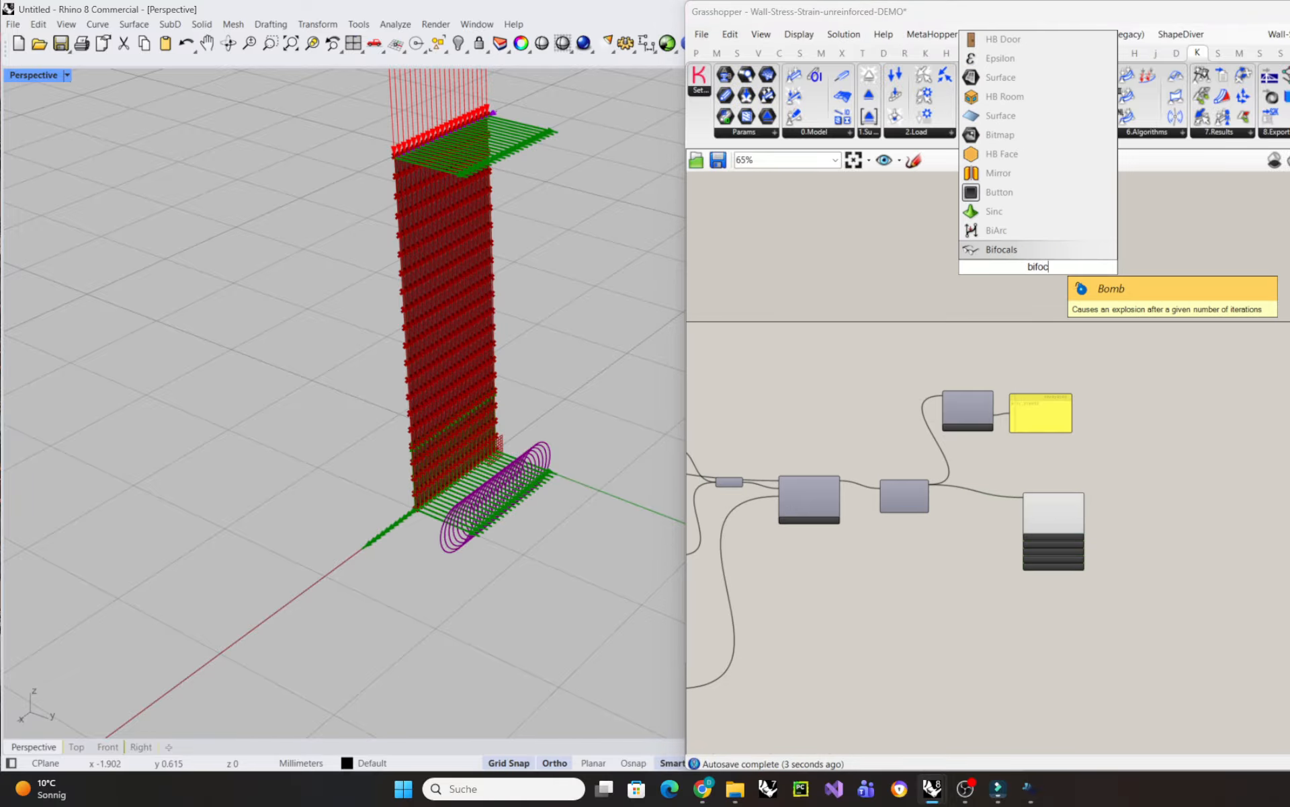
{"action": "key", "text": "Return"}
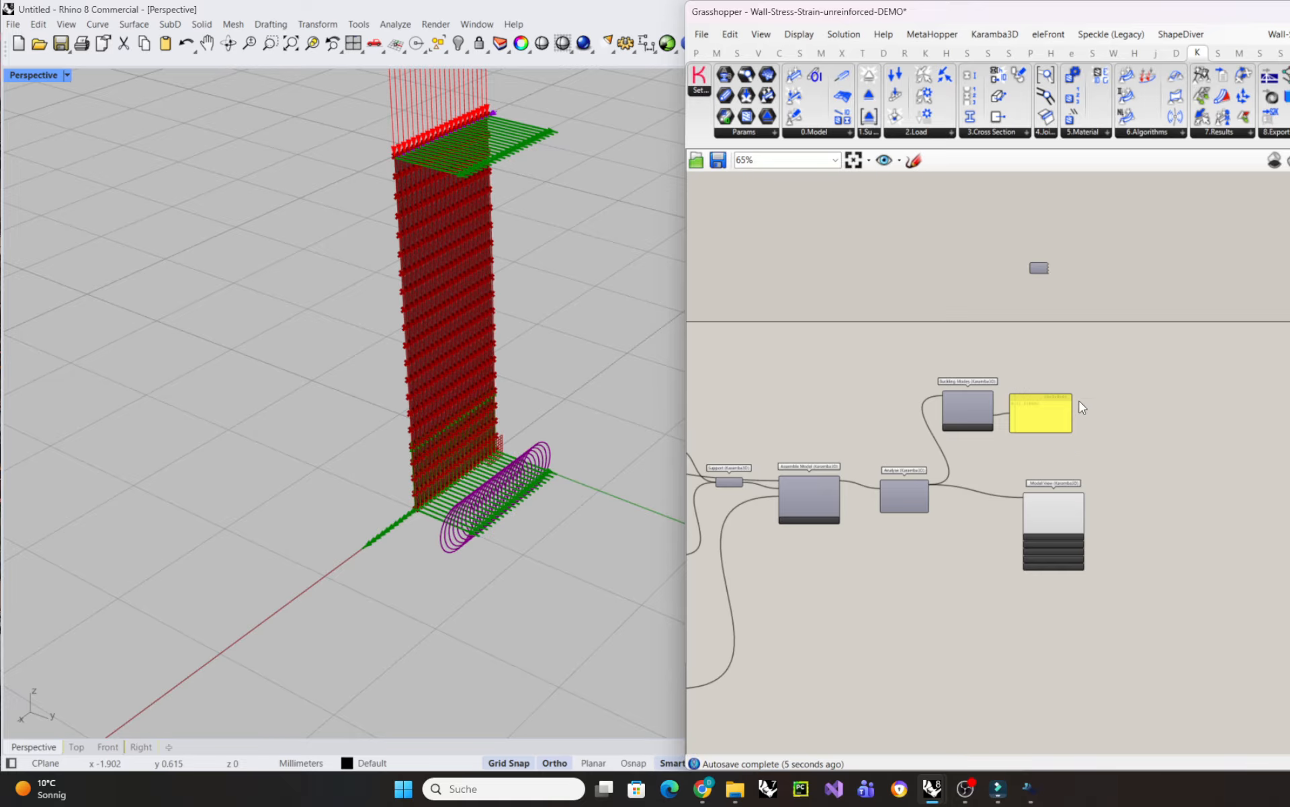
- Place a Shell View component beside Model View, connect Model View's Model output to it and inspect the wall in the viewport
{"action": "scroll", "coordinate": [1149, 538], "scroll_direction": "up", "scroll_amount": 4}
{"action": "double_click", "coordinate": [1035, 485]}
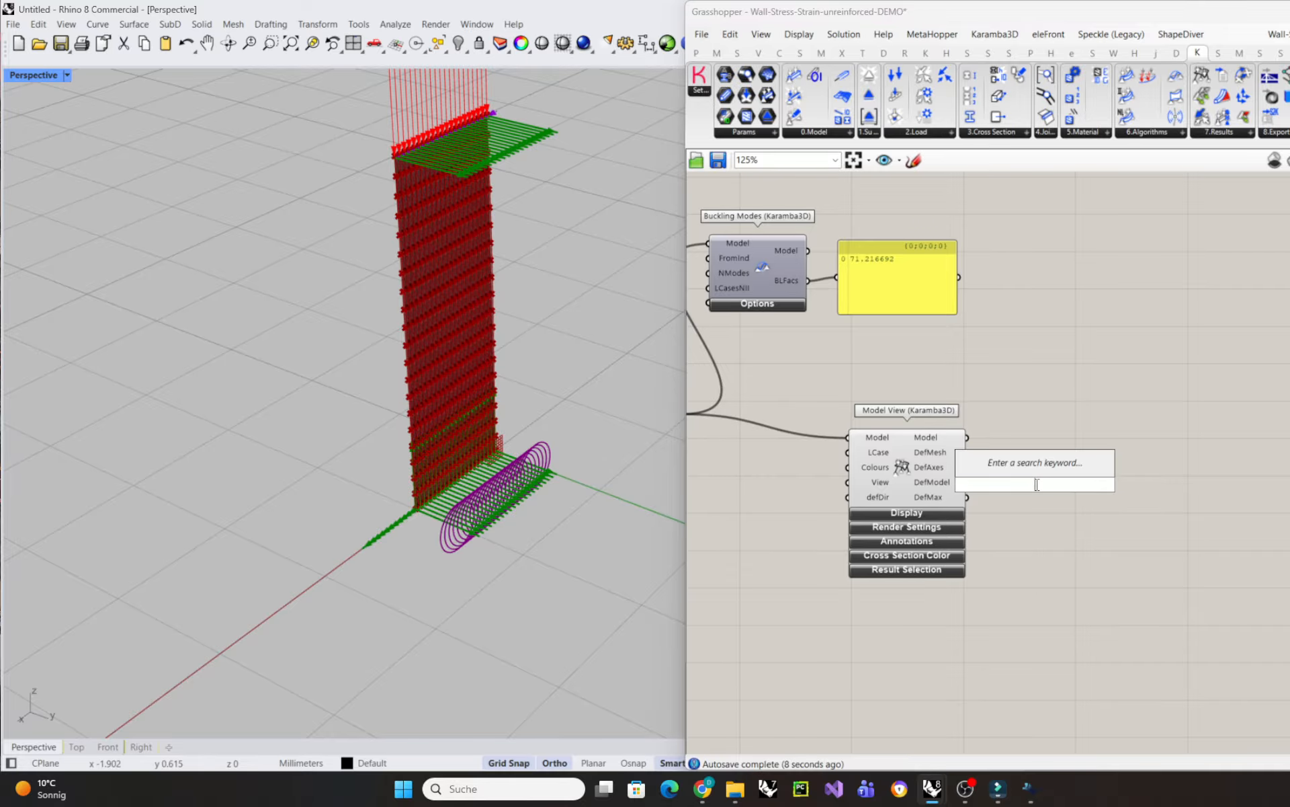
{"action": "left_click", "coordinate": [1288, 132]}
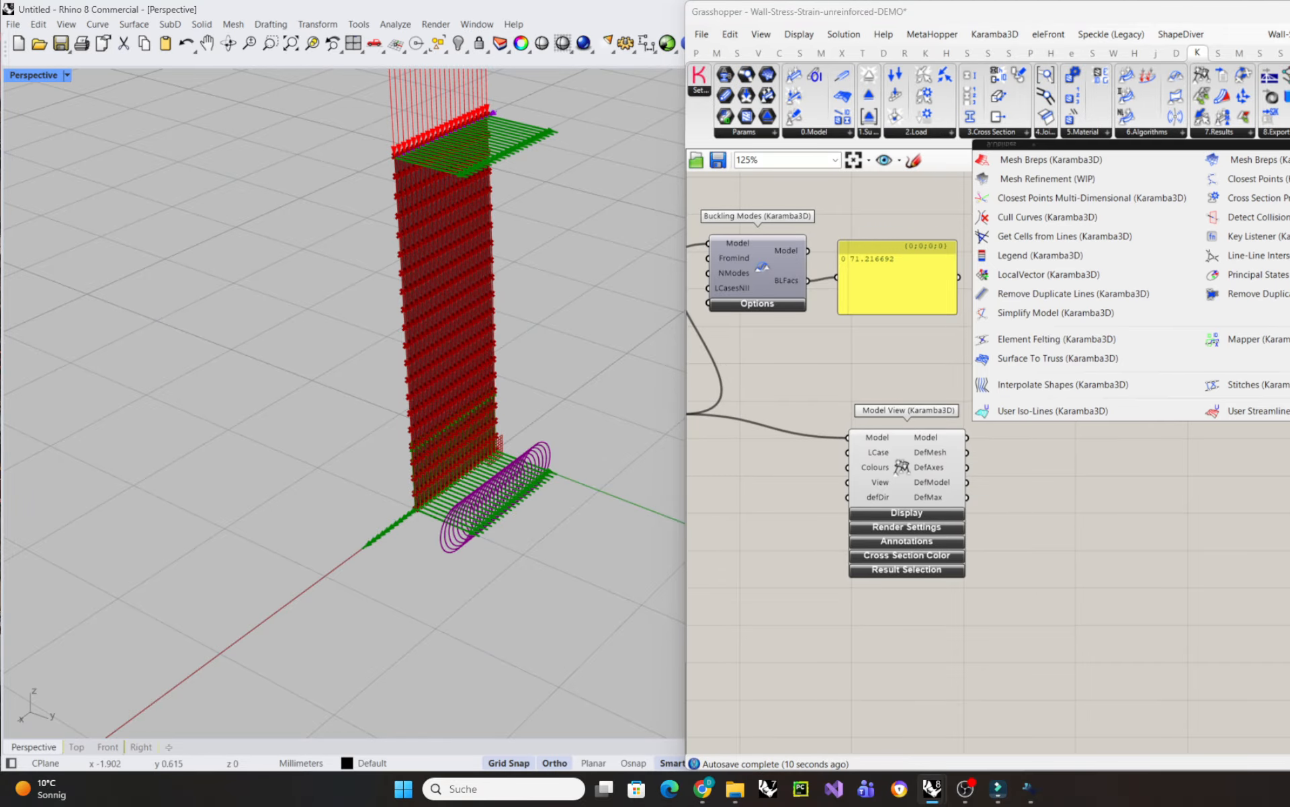
{"action": "left_click", "coordinate": [1274, 132]}
{"action": "left_click", "coordinate": [1225, 132]}
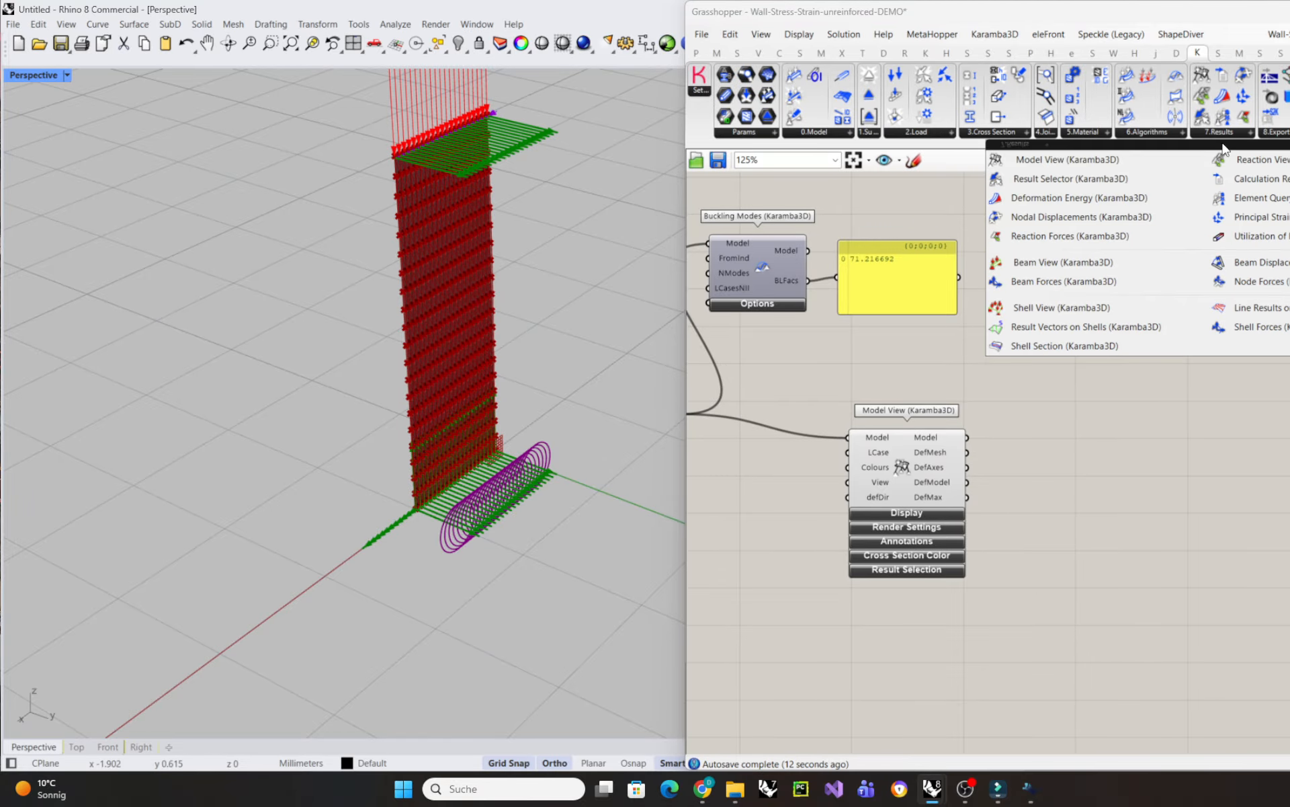
{"action": "left_click_drag", "start_coordinate": [1057, 304], "coordinate": [1118, 474]}
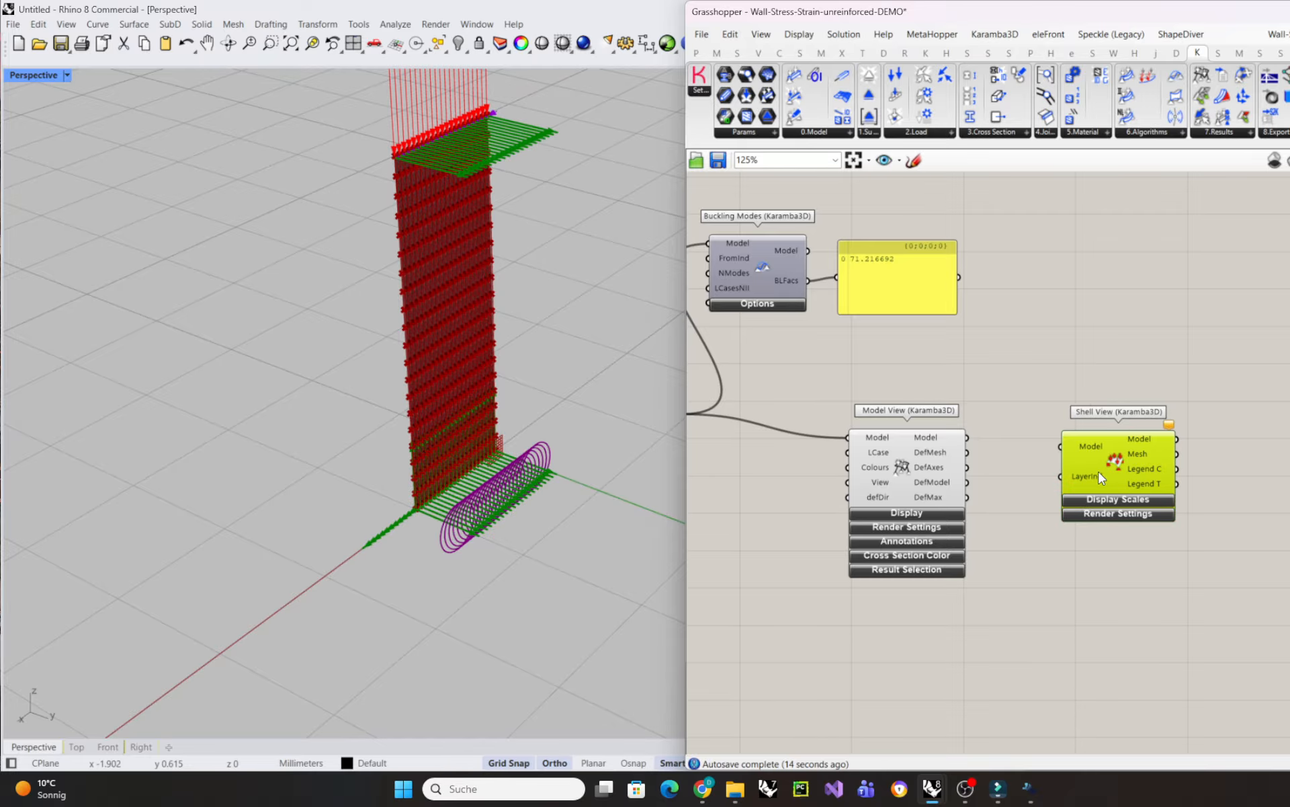
{"action": "left_click_drag", "start_coordinate": [966, 437], "coordinate": [1101, 458]}
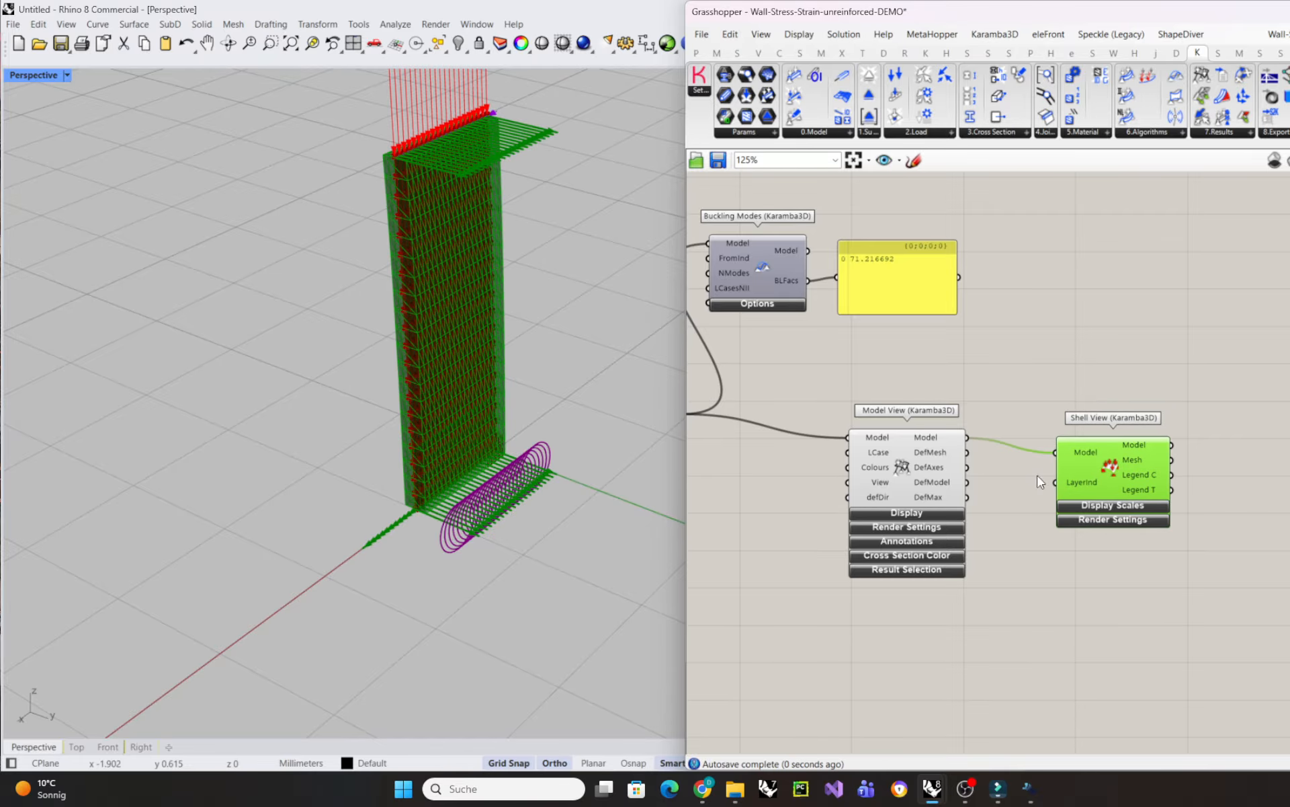
{"action": "scroll", "coordinate": [524, 430], "scroll_direction": "up", "scroll_amount": 5}
{"action": "right_click_drag", "start_coordinate": [558, 412], "coordinate": [552, 426]}
{"action": "scroll", "coordinate": [552, 426], "scroll_direction": "down", "scroll_amount": 6}
{"action": "scroll", "coordinate": [388, 248], "scroll_direction": "up", "scroll_amount": 10}
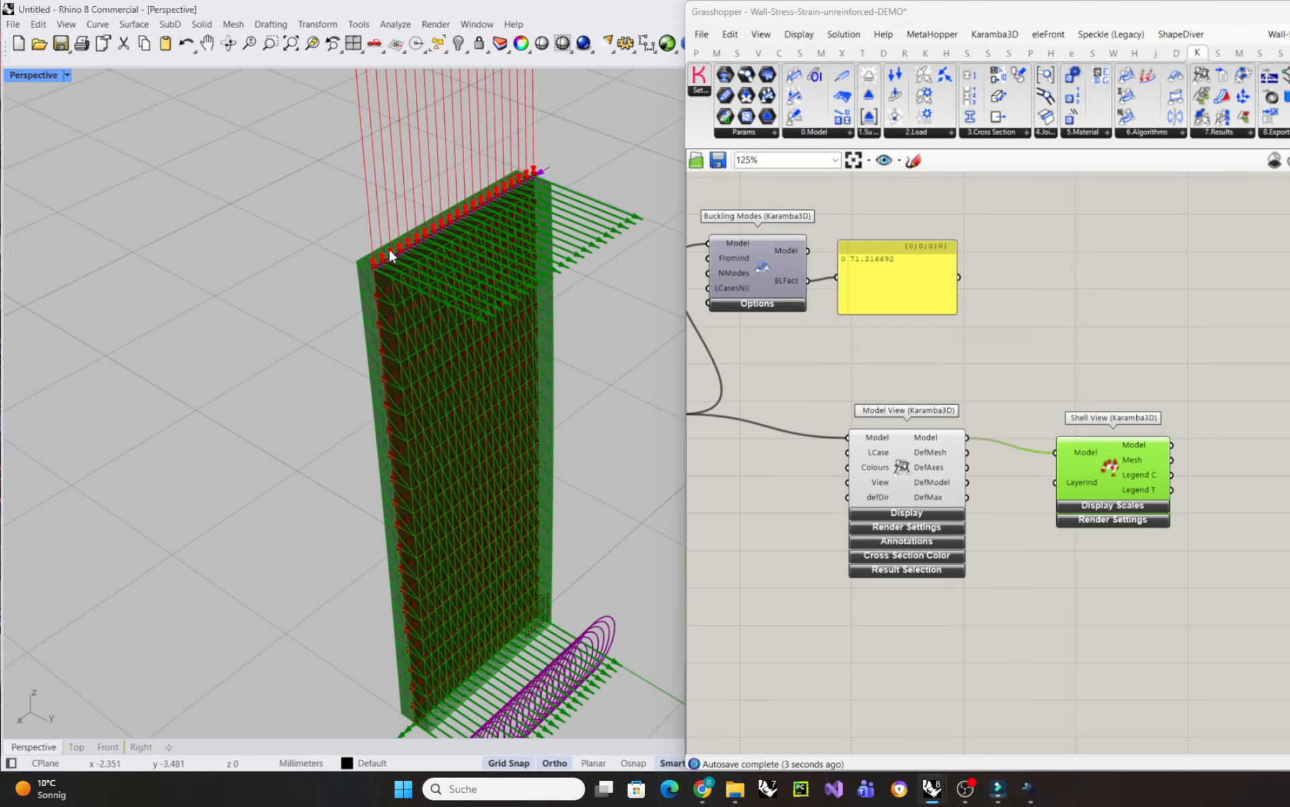
- Zoom in on the wall's upper corner and expand the Display settings of the Model View component
{"action": "scroll", "coordinate": [329, 326], "scroll_direction": "down", "scroll_amount": 5}
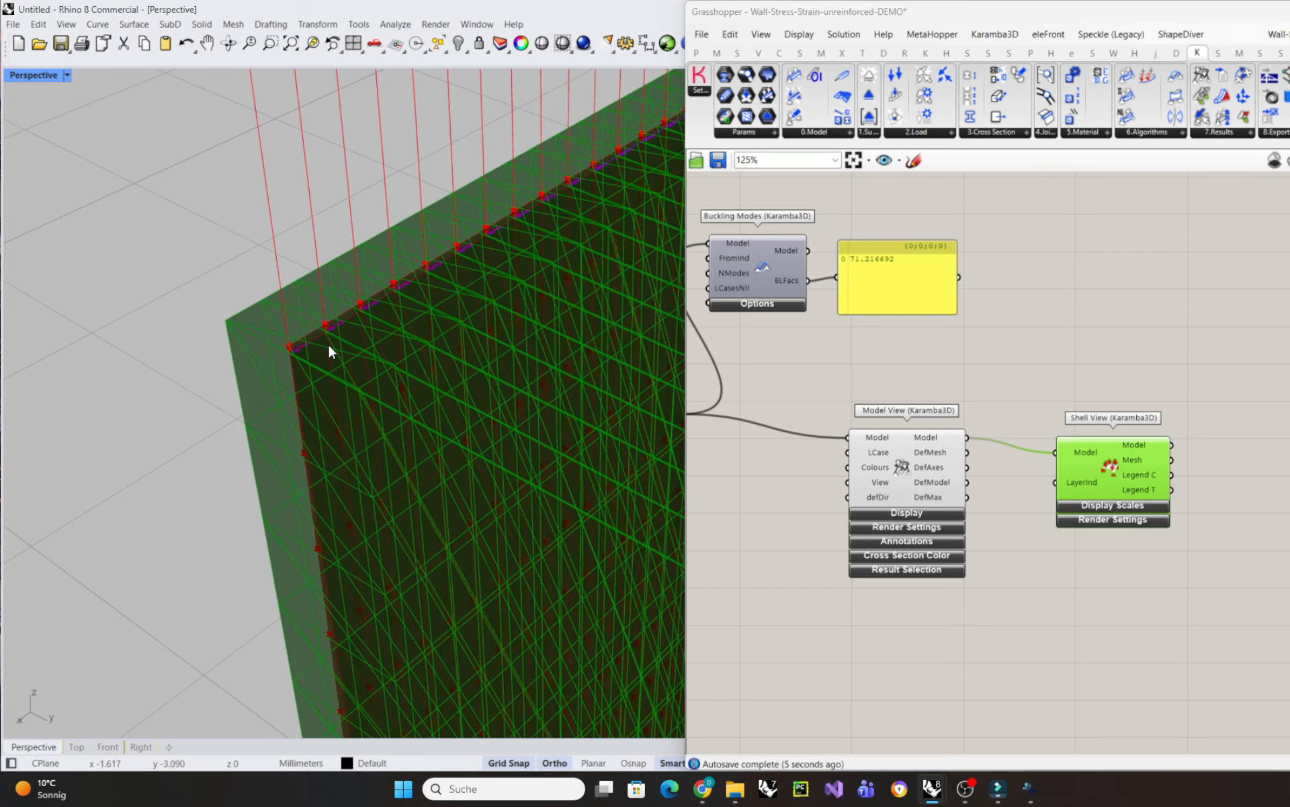
{"action": "scroll", "coordinate": [316, 342], "scroll_direction": "up", "scroll_amount": 2}
{"action": "left_click", "coordinate": [935, 512]}
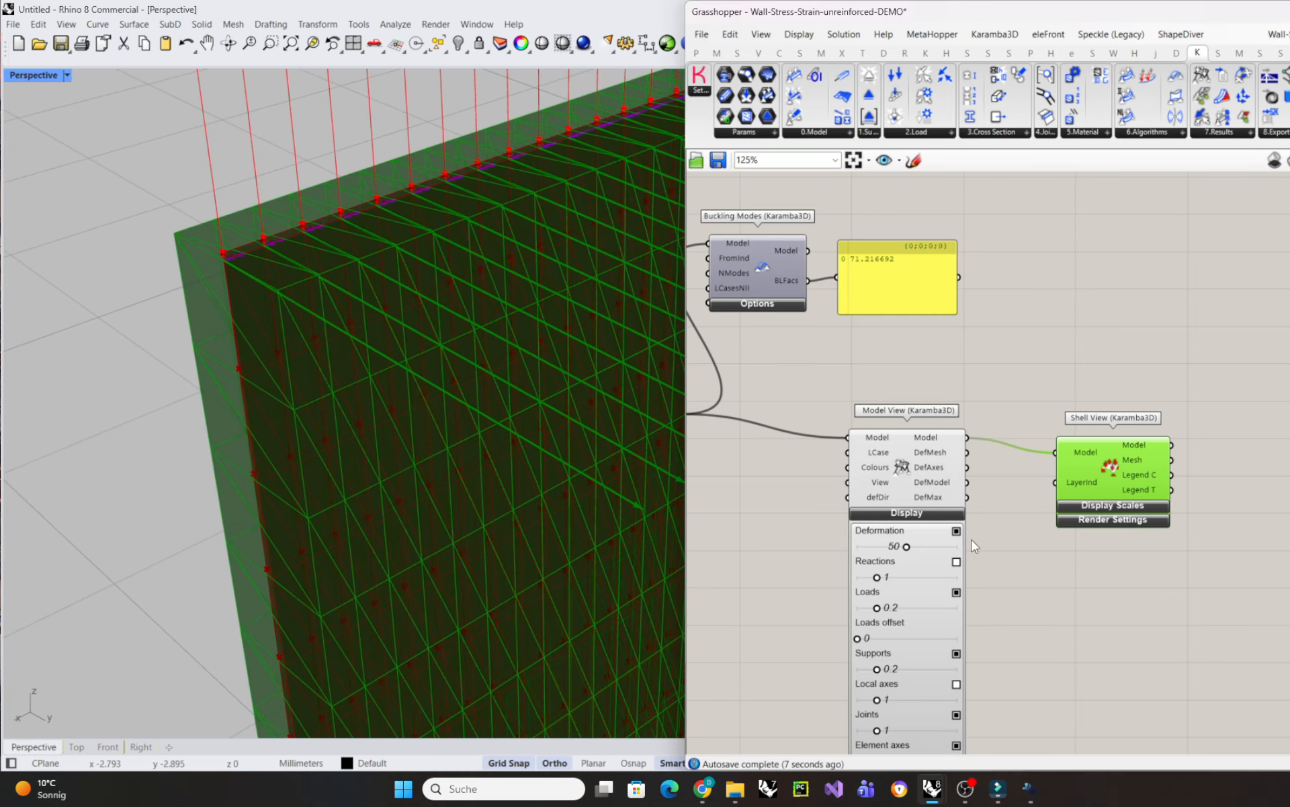
{"action": "right_click_drag", "start_coordinate": [1009, 607], "coordinate": [1003, 516]}
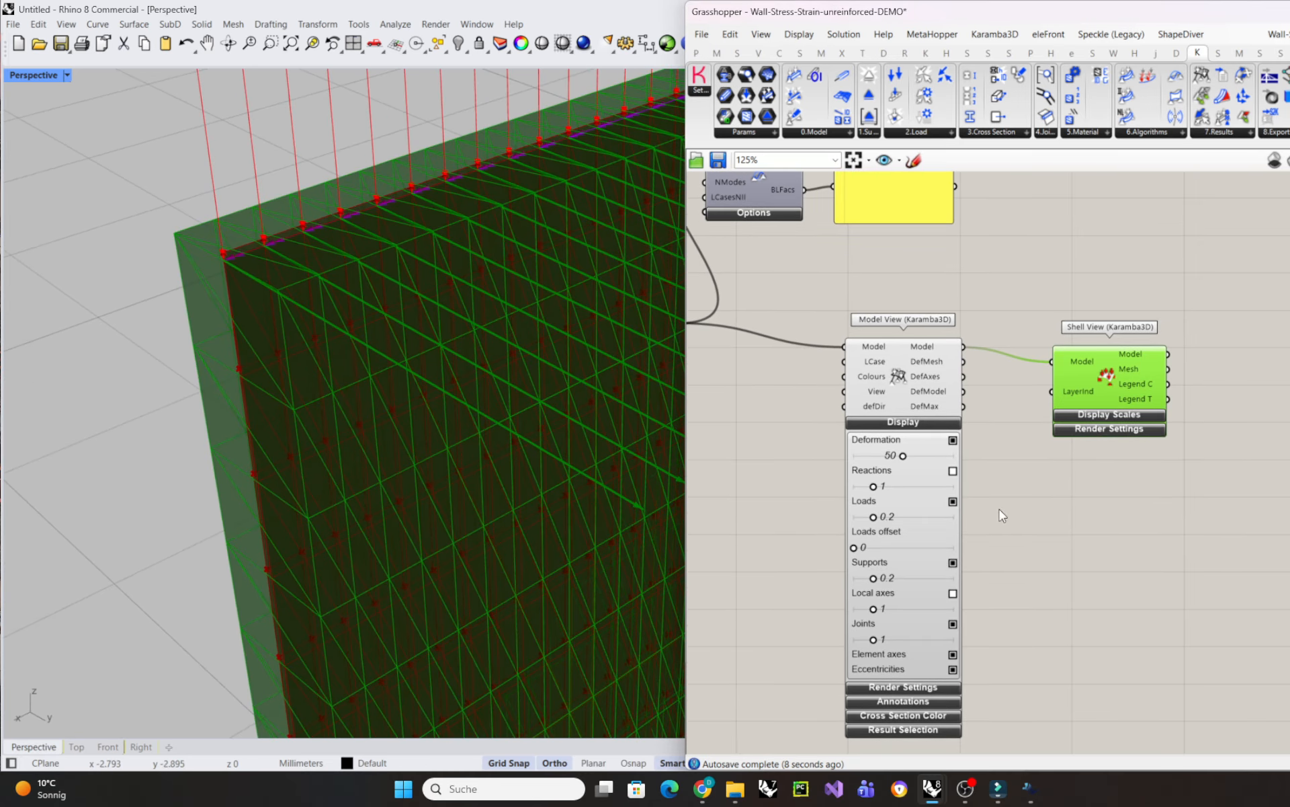
- Expand the Shell View's Display Scales and Render Settings and render the shell by Thickness
{"action": "left_click", "coordinate": [1115, 415]}
{"action": "left_click", "coordinate": [1106, 498]}
{"action": "right_click_drag", "start_coordinate": [1157, 554], "coordinate": [1177, 498]}
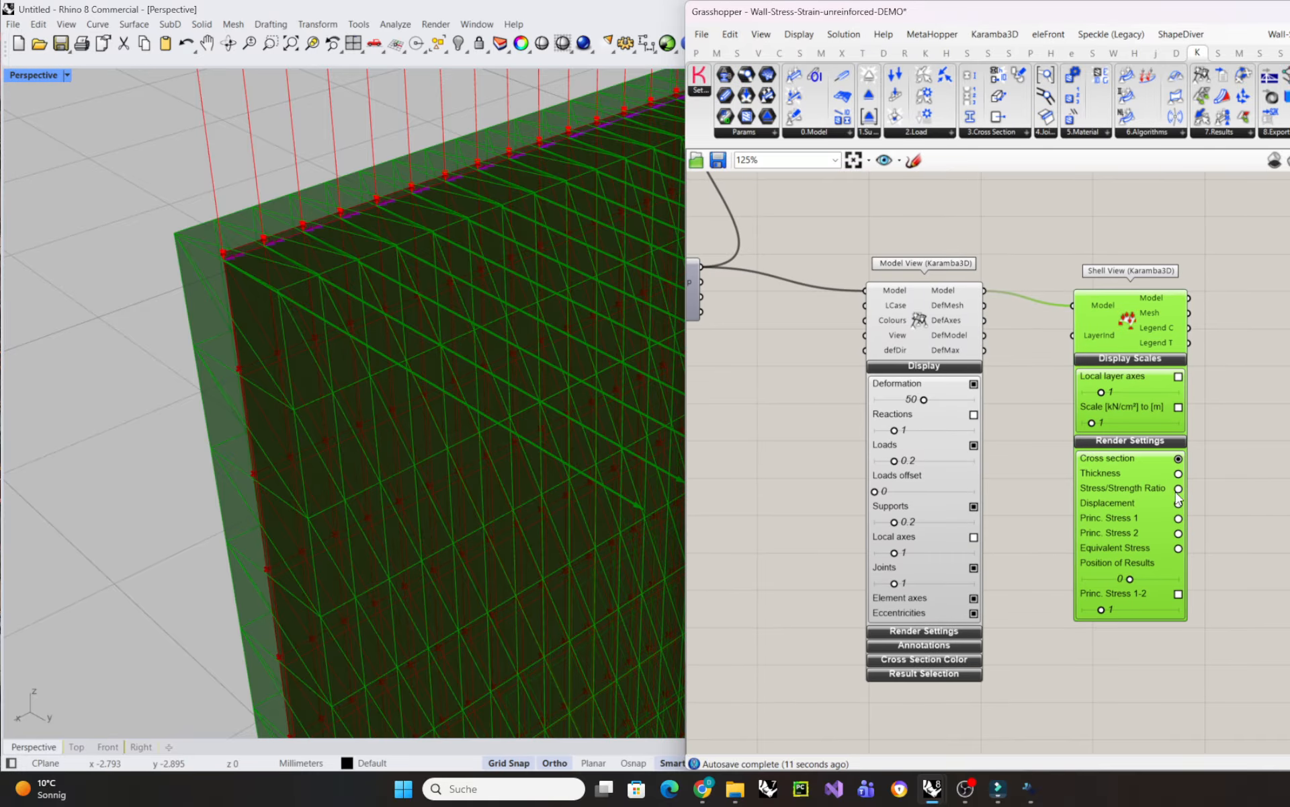
{"action": "left_click", "coordinate": [1179, 473]}
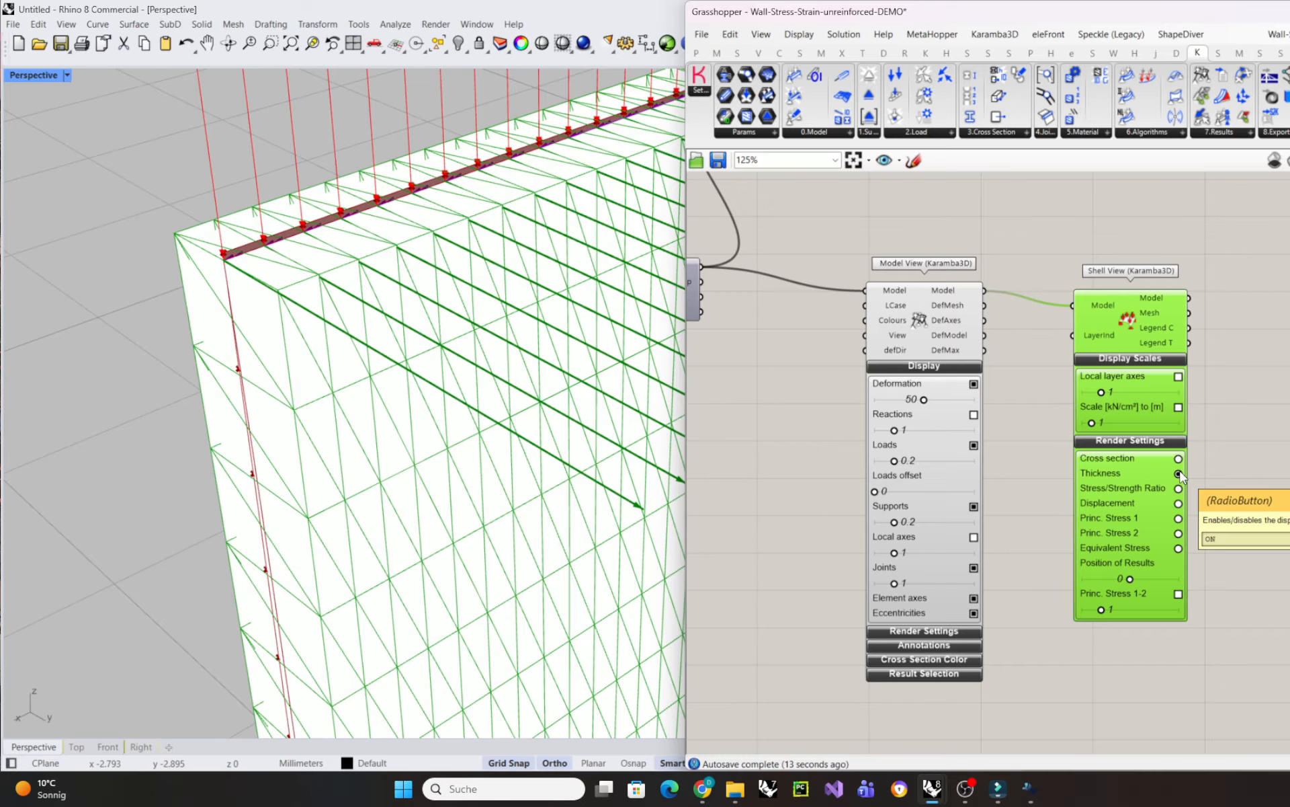
- Set the Model View deformation scale to 64.54 and move the component farther away from Shell View
{"action": "left_click_drag", "start_coordinate": [923, 402], "coordinate": [949, 411]}
{"action": "scroll", "coordinate": [412, 412], "scroll_direction": "down", "scroll_amount": 5}
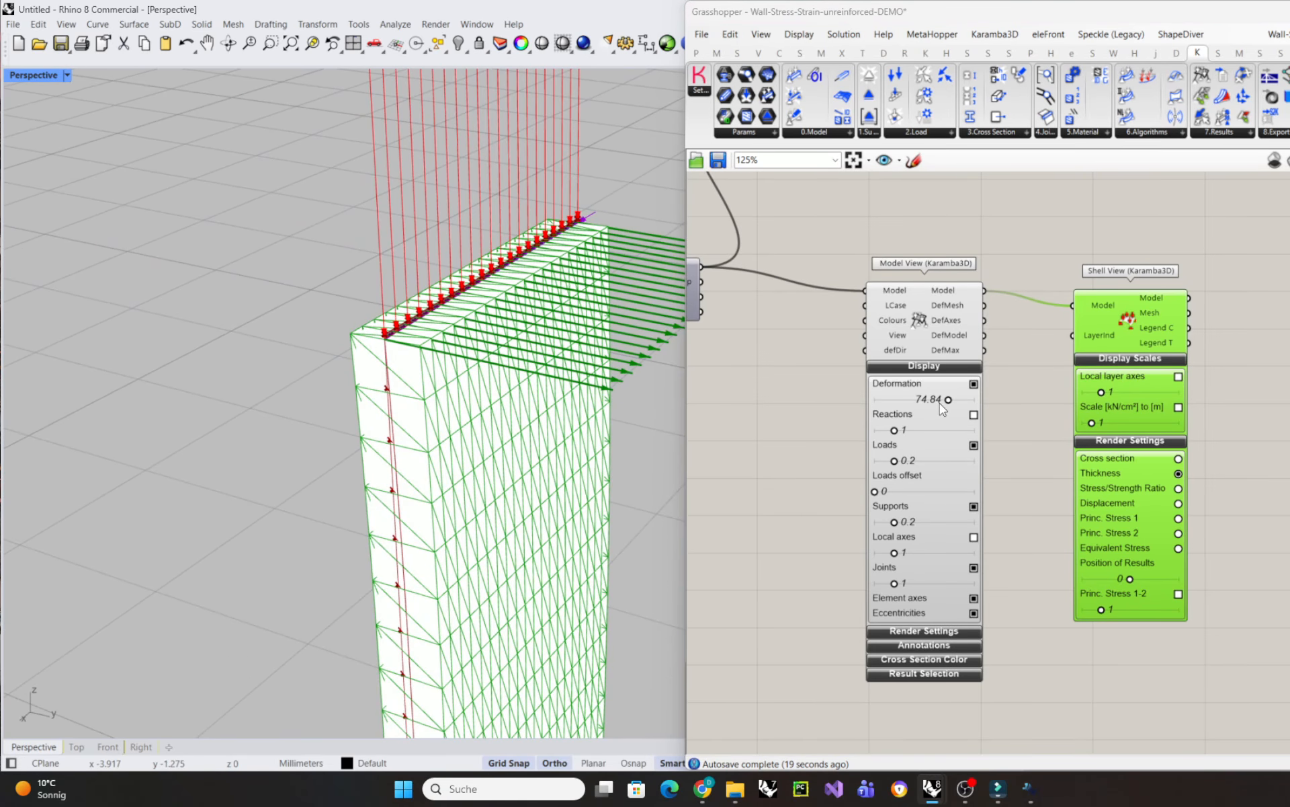
{"action": "left_click_drag", "start_coordinate": [951, 402], "coordinate": [888, 407]}
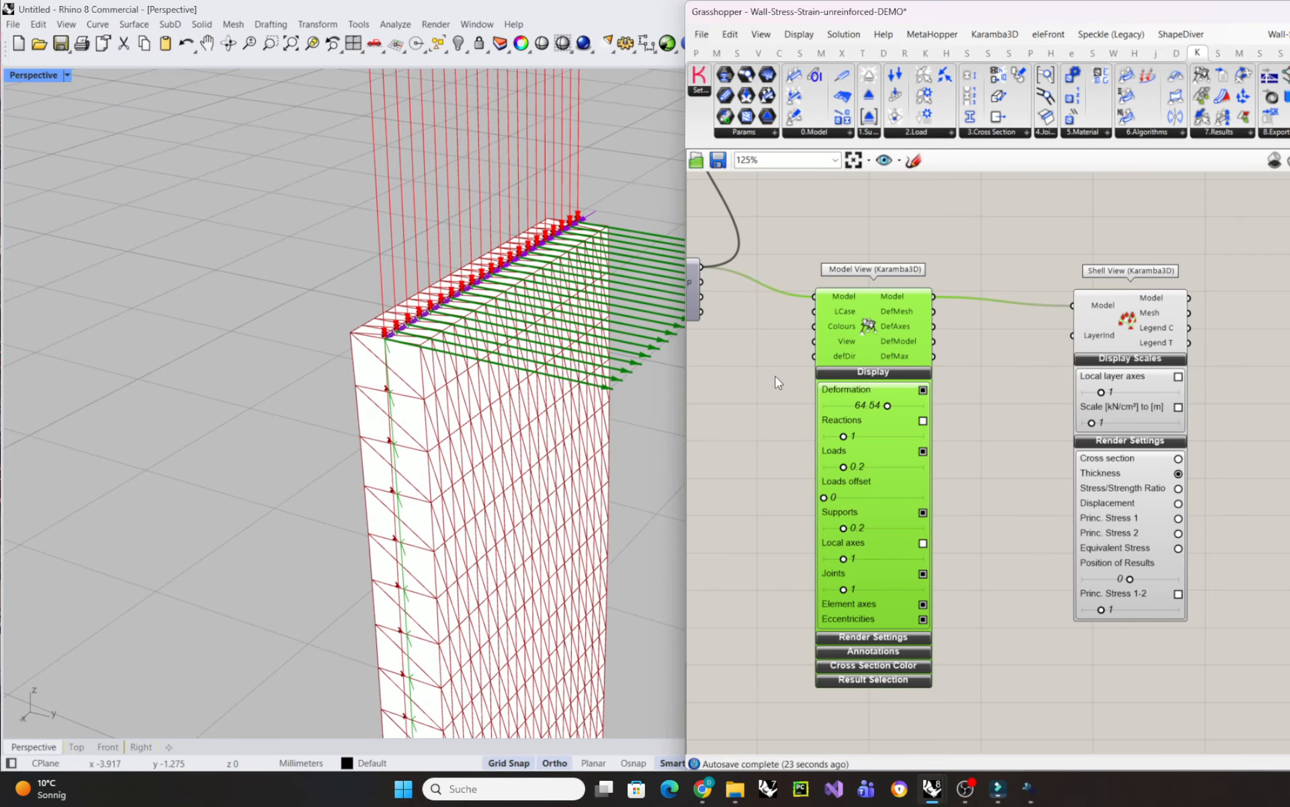
- Examine the loads, supports and element axes along the wall's top edge in the viewport
{"action": "scroll", "coordinate": [436, 360], "scroll_direction": "up", "scroll_amount": 5}
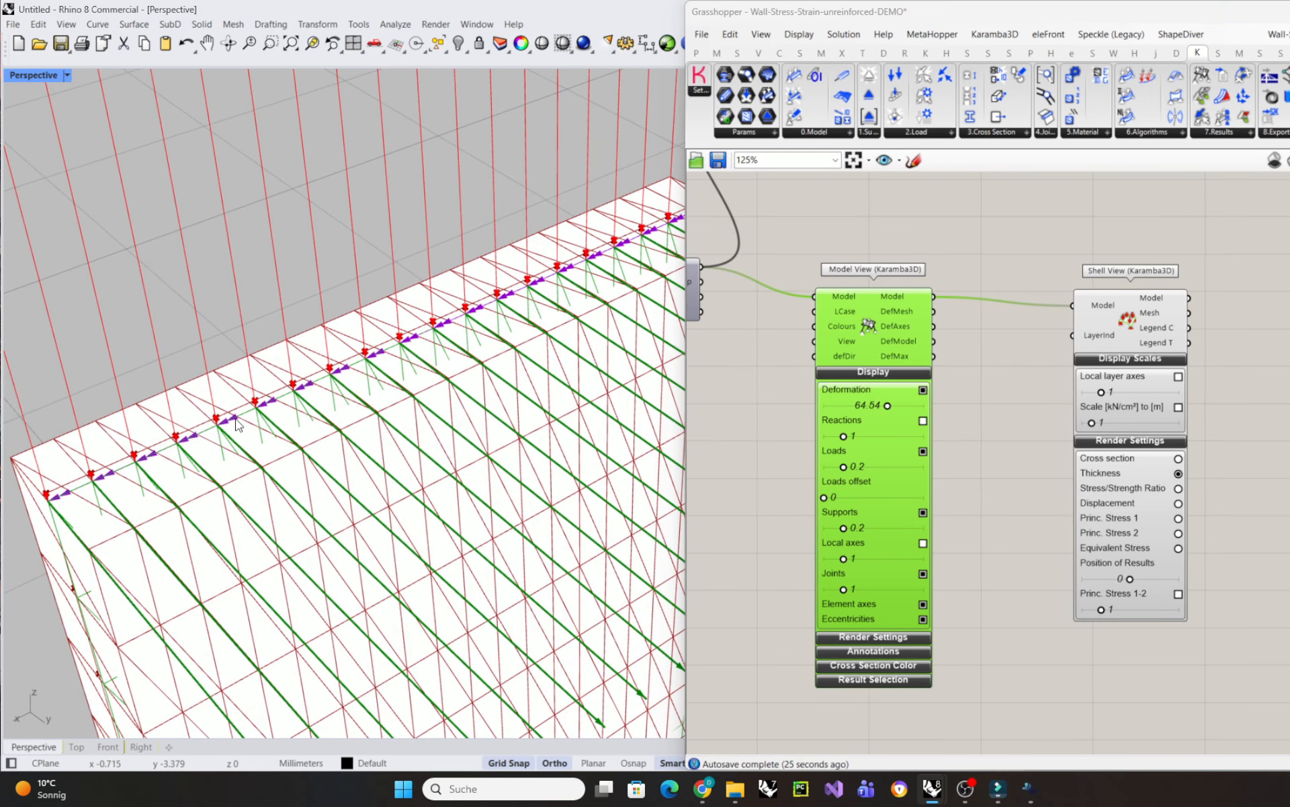
{"action": "scroll", "coordinate": [143, 465], "scroll_direction": "down", "scroll_amount": 5}
{"action": "scroll", "coordinate": [310, 298], "scroll_direction": "up", "scroll_amount": 4}
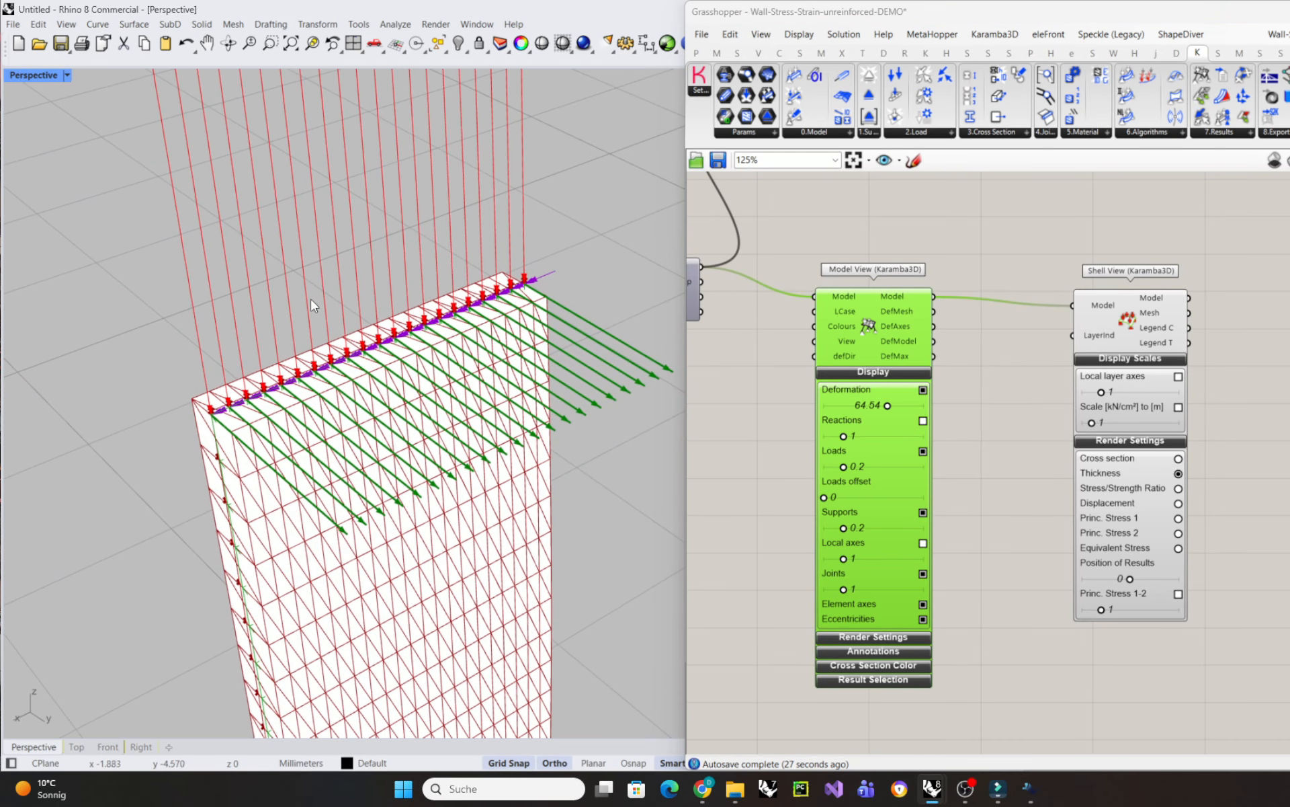
{"action": "scroll", "coordinate": [292, 455], "scroll_direction": "up", "scroll_amount": 2}
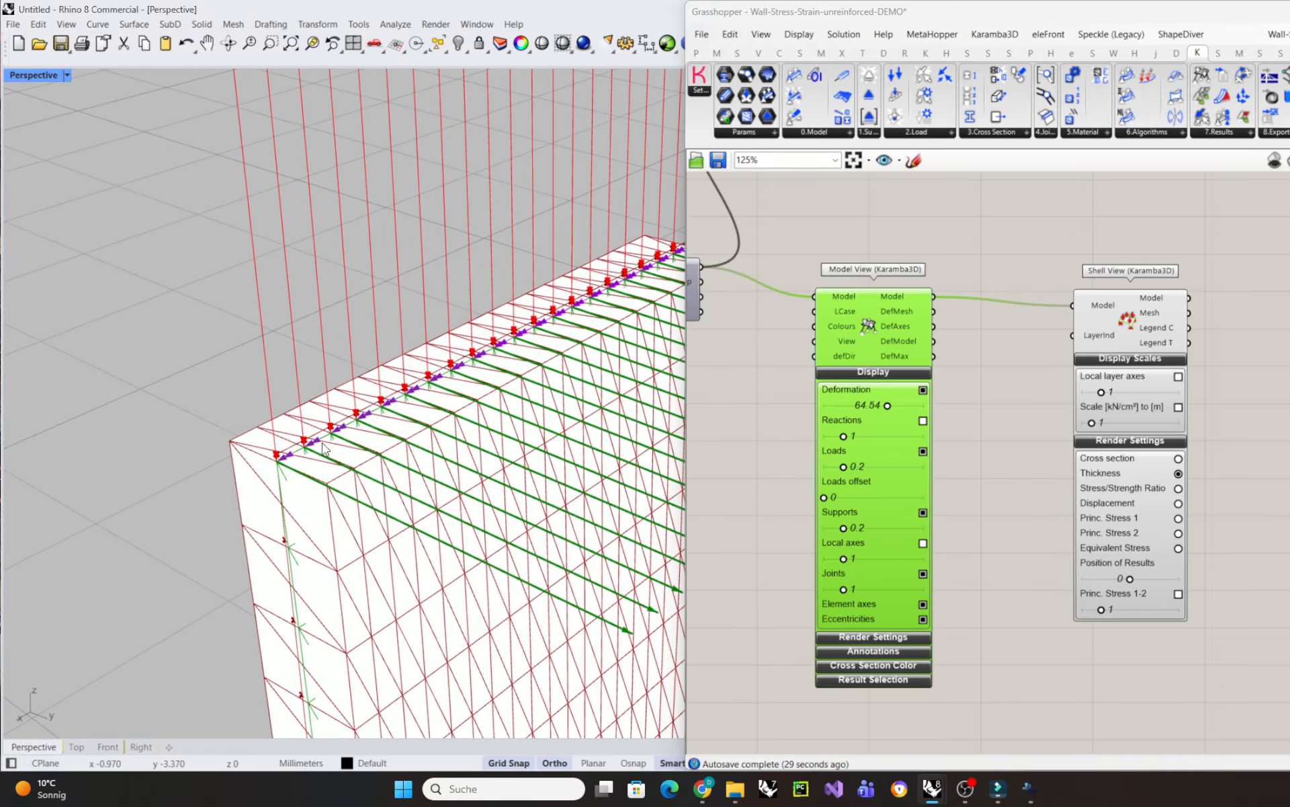
{"action": "scroll", "coordinate": [316, 471], "scroll_direction": "up", "scroll_amount": 2}
{"action": "scroll", "coordinate": [314, 474], "scroll_direction": "down", "scroll_amount": 2}
{"action": "scroll", "coordinate": [276, 400], "scroll_direction": "up", "scroll_amount": 3}
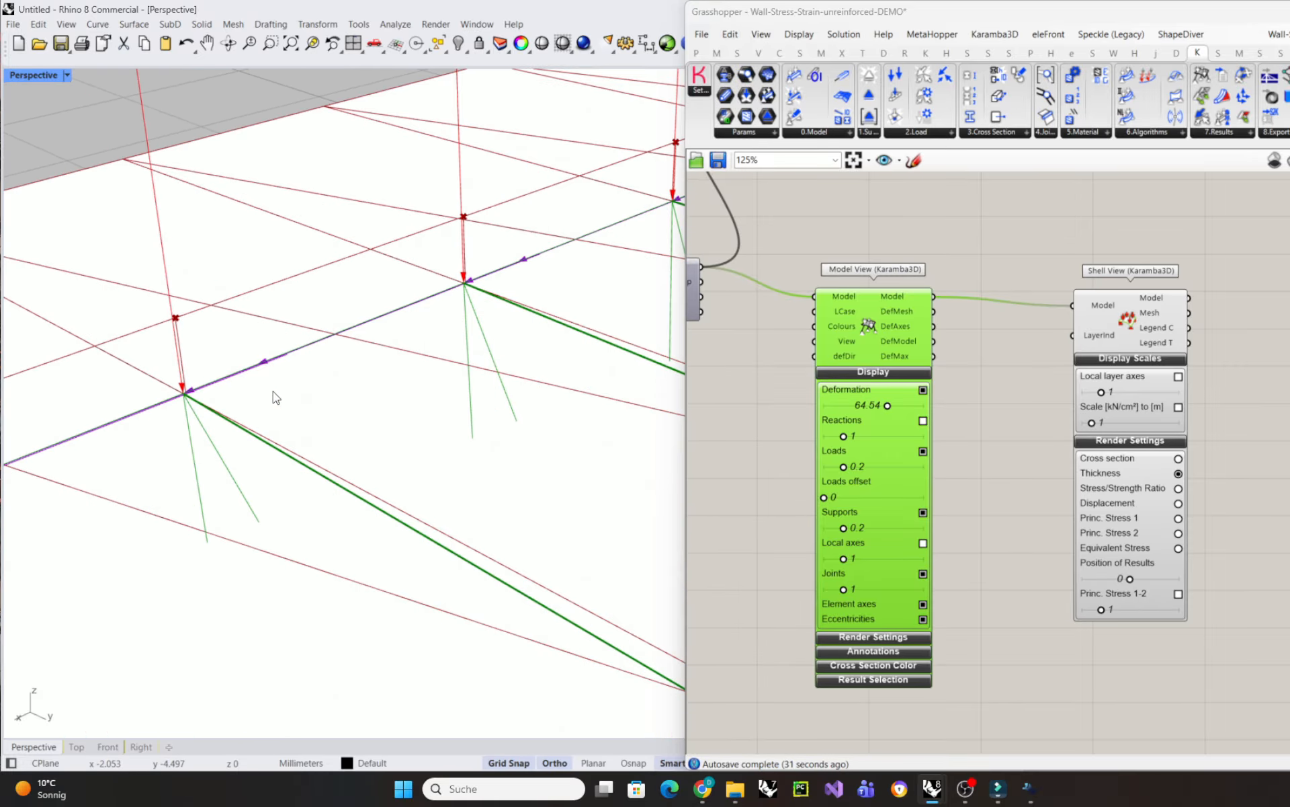
{"action": "scroll", "coordinate": [276, 400], "scroll_direction": "down", "scroll_amount": 3}
{"action": "scroll", "coordinate": [419, 424], "scroll_direction": "up", "scroll_amount": 2}
- Trace the definition from Create Surface Element through the two point filters to the lower supports, upper supports and loads
{"action": "scroll", "coordinate": [1097, 474], "scroll_direction": "down", "scroll_amount": 5}
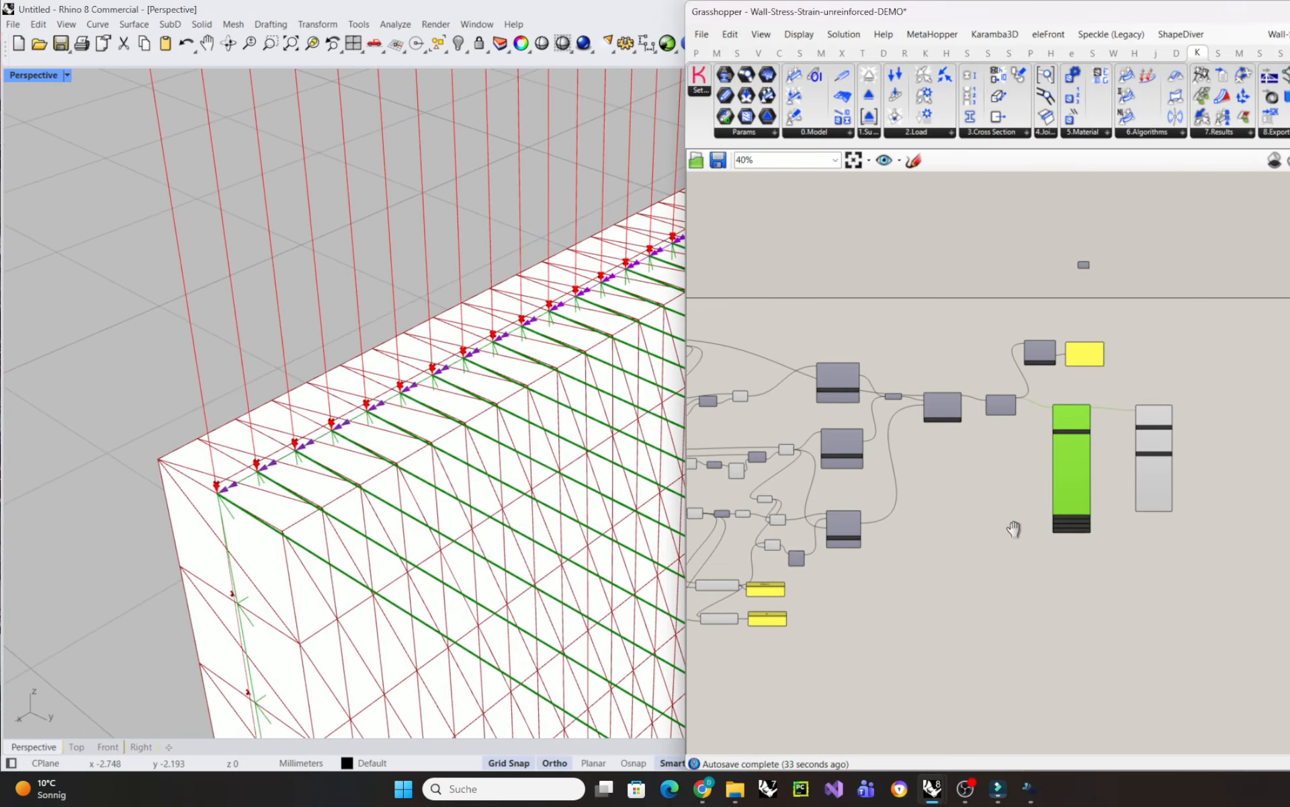
{"action": "scroll", "coordinate": [752, 383], "scroll_direction": "up", "scroll_amount": 3}
{"action": "scroll", "coordinate": [753, 383], "scroll_direction": "up", "scroll_amount": 2}
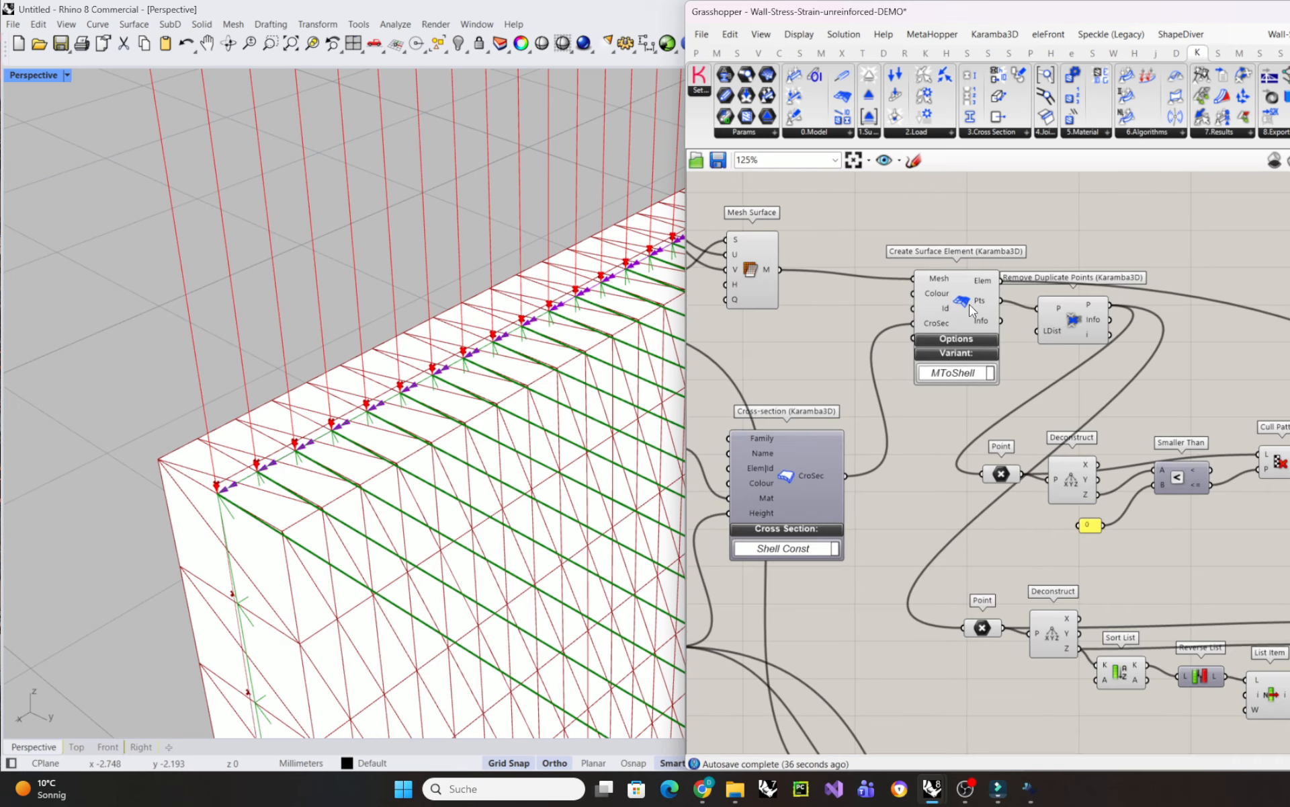
{"action": "scroll", "coordinate": [951, 329], "scroll_direction": "up", "scroll_amount": 2}
{"action": "left_click", "coordinate": [1082, 321]}
{"action": "left_click", "coordinate": [959, 317]}
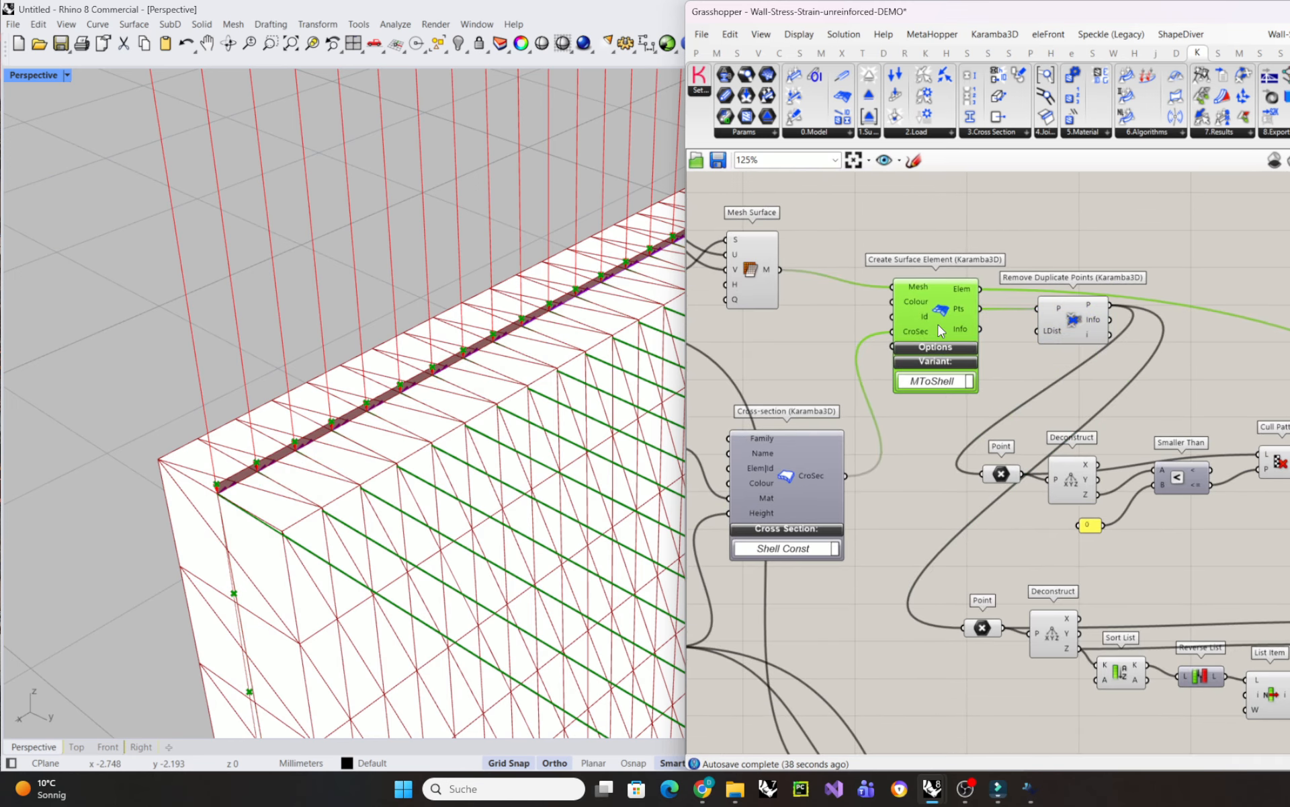
{"action": "scroll", "coordinate": [955, 308], "scroll_direction": "down", "scroll_amount": 2}
{"action": "scroll", "coordinate": [1021, 393], "scroll_direction": "up", "scroll_amount": 2}
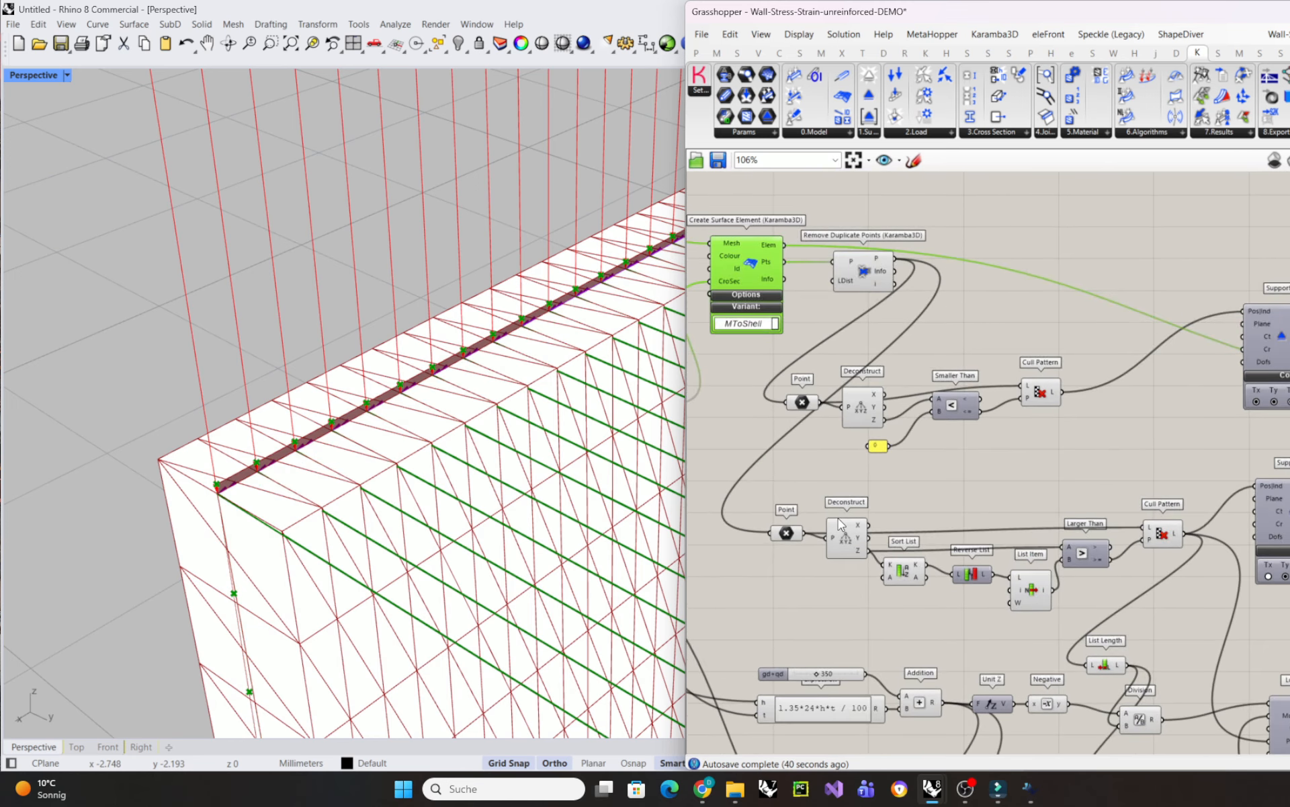
{"action": "left_click_drag", "start_coordinate": [800, 567], "coordinate": [766, 389]}
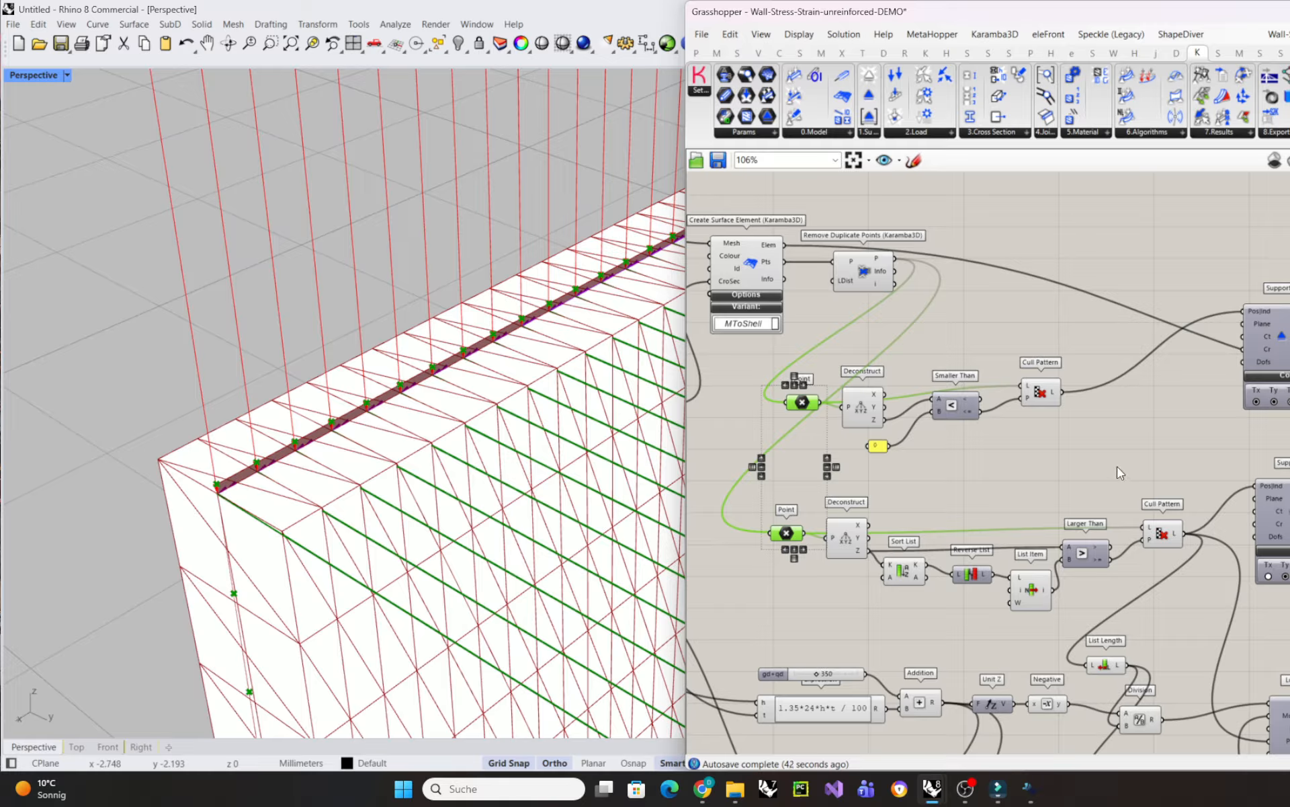
{"action": "right_click_drag", "start_coordinate": [1232, 474], "coordinate": [1166, 465]}
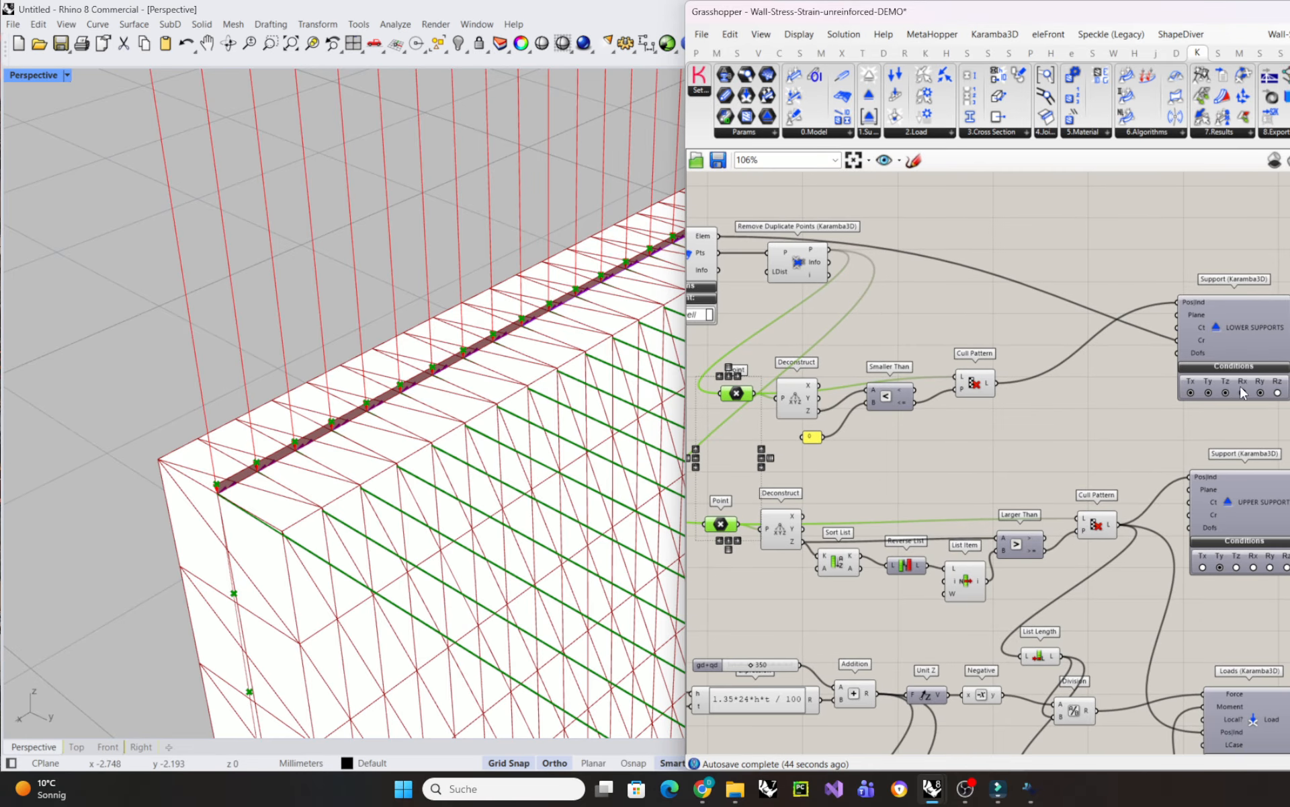
{"action": "right_click_drag", "start_coordinate": [1286, 682], "coordinate": [1265, 569]}
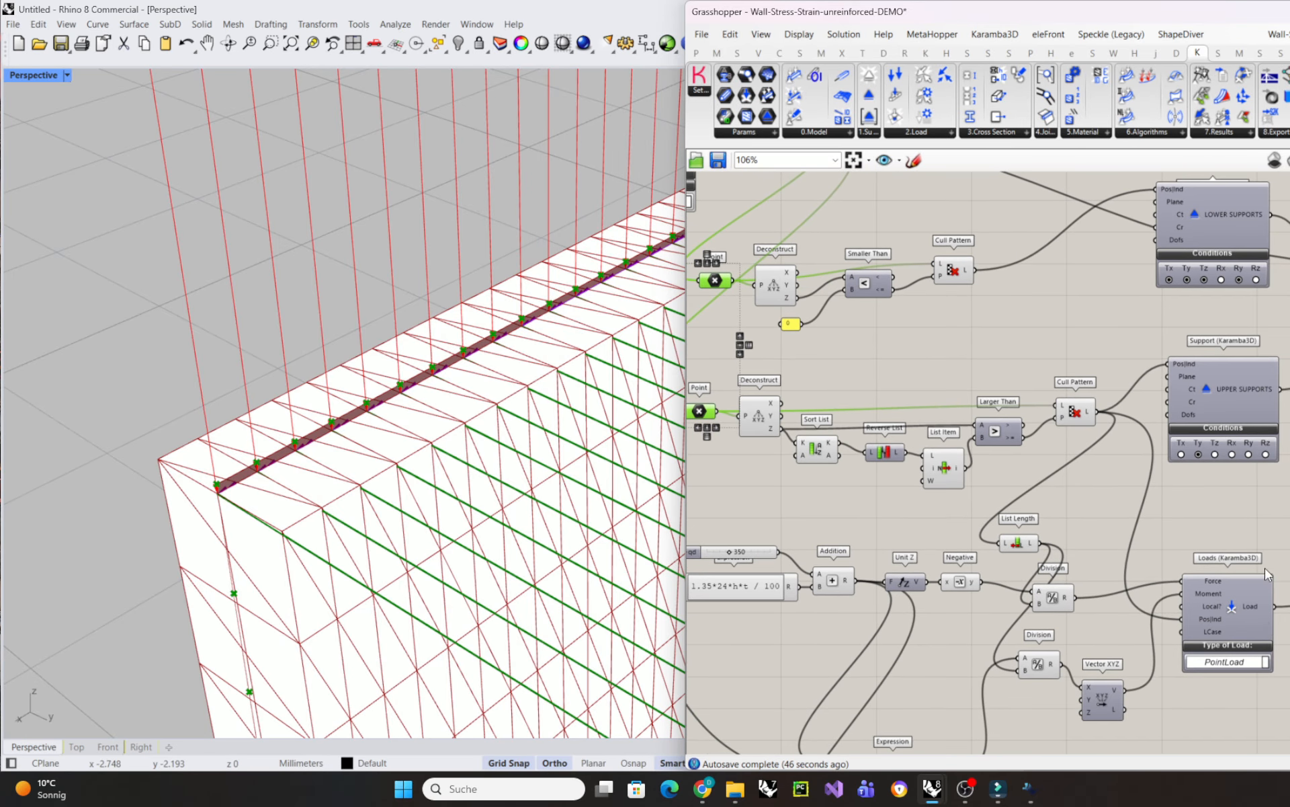
- Highlight the PointLoad component and inspect where its loads act on the wall's top edge and how the supports are arranged
{"action": "left_click_drag", "start_coordinate": [1244, 627], "coordinate": [1253, 613]}
{"action": "scroll", "coordinate": [232, 428], "scroll_direction": "up", "scroll_amount": 5}
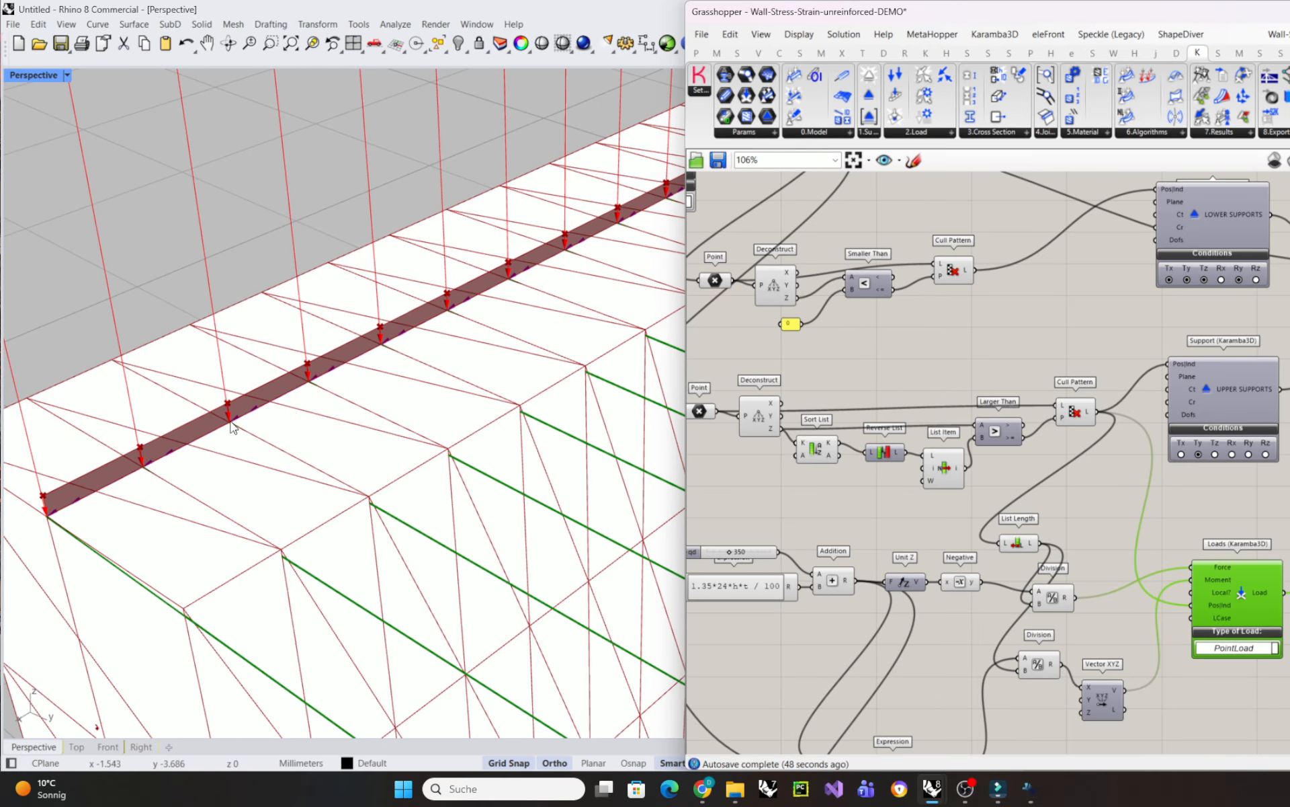
{"action": "scroll", "coordinate": [236, 425], "scroll_direction": "down", "scroll_amount": 6}
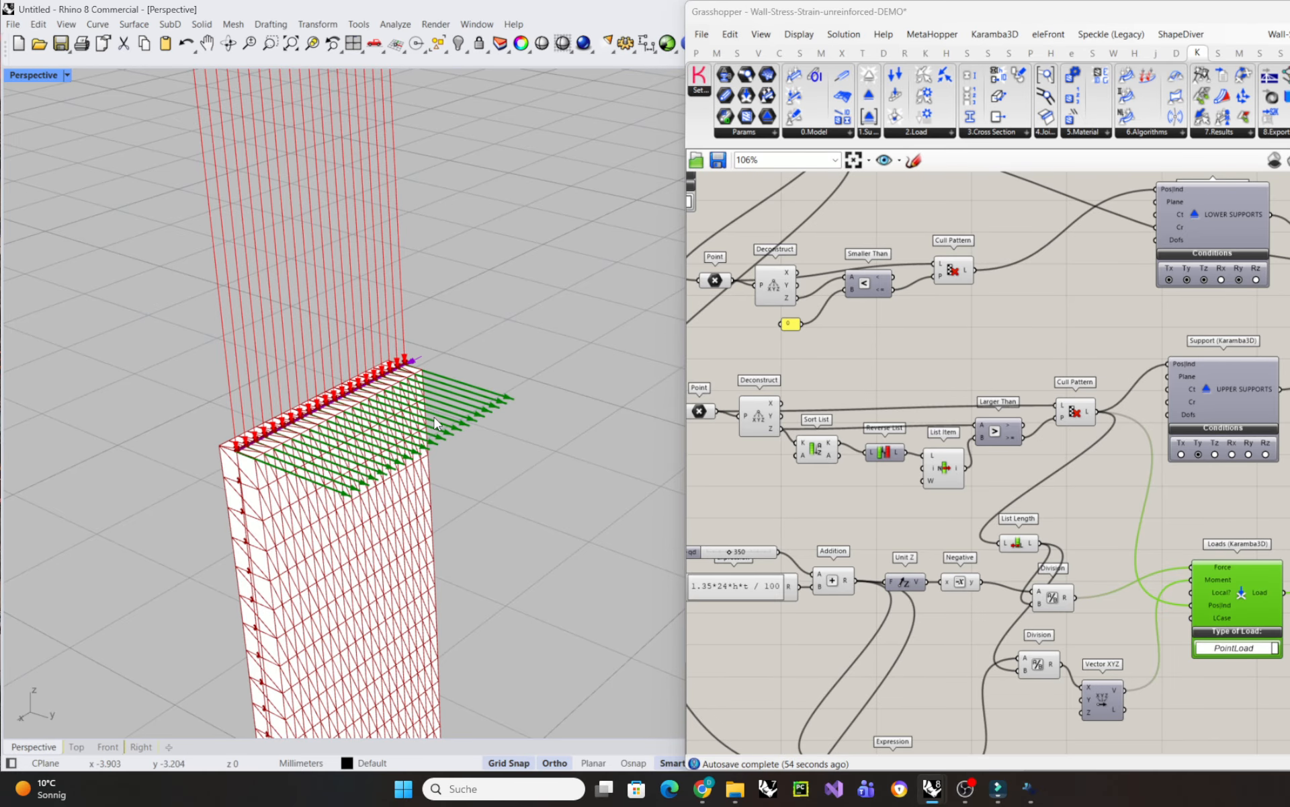
{"action": "scroll", "coordinate": [434, 430], "scroll_direction": "up", "scroll_amount": 5}
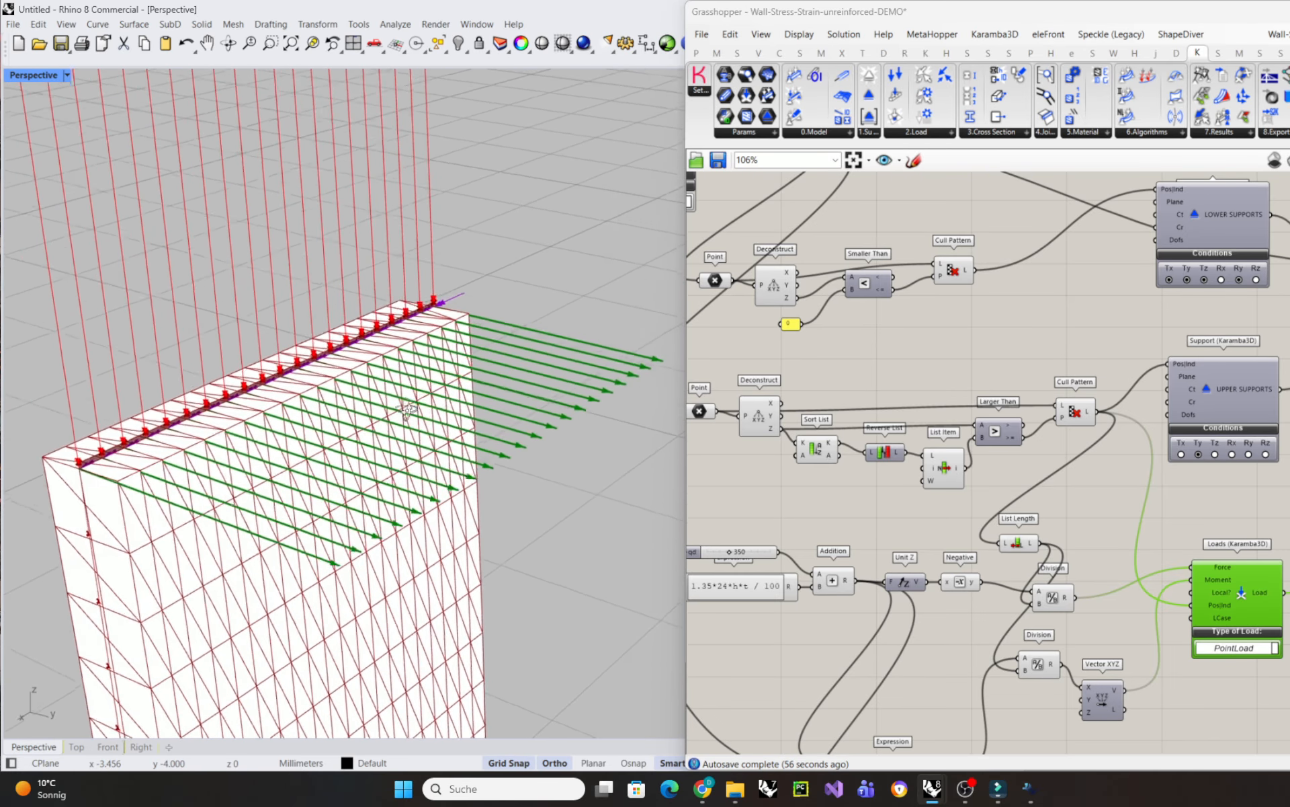
{"action": "right_click_drag", "start_coordinate": [407, 409], "coordinate": [463, 583]}
{"action": "scroll", "coordinate": [449, 521], "scroll_direction": "down", "scroll_amount": 6}
{"action": "left_click", "coordinate": [983, 384]}
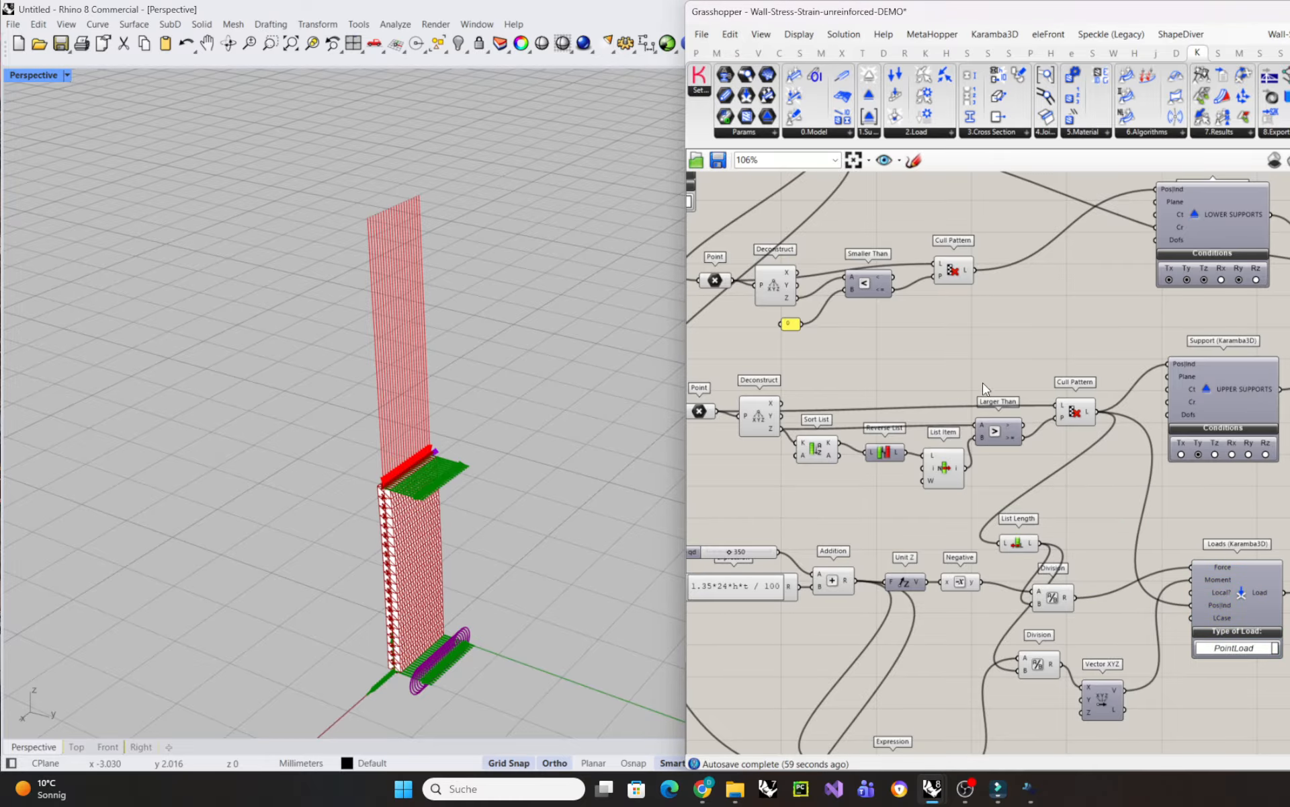
- Return to the Shell View component and switch its rendering to Stress/Strength Ratio
{"action": "scroll", "coordinate": [982, 386], "scroll_direction": "down", "scroll_amount": 4}
{"action": "right_click_drag", "start_coordinate": [1160, 530], "coordinate": [873, 507]}
{"action": "scroll", "coordinate": [1107, 449], "scroll_direction": "up", "scroll_amount": 3}
{"action": "right_click_drag", "start_coordinate": [1107, 449], "coordinate": [1135, 438]}
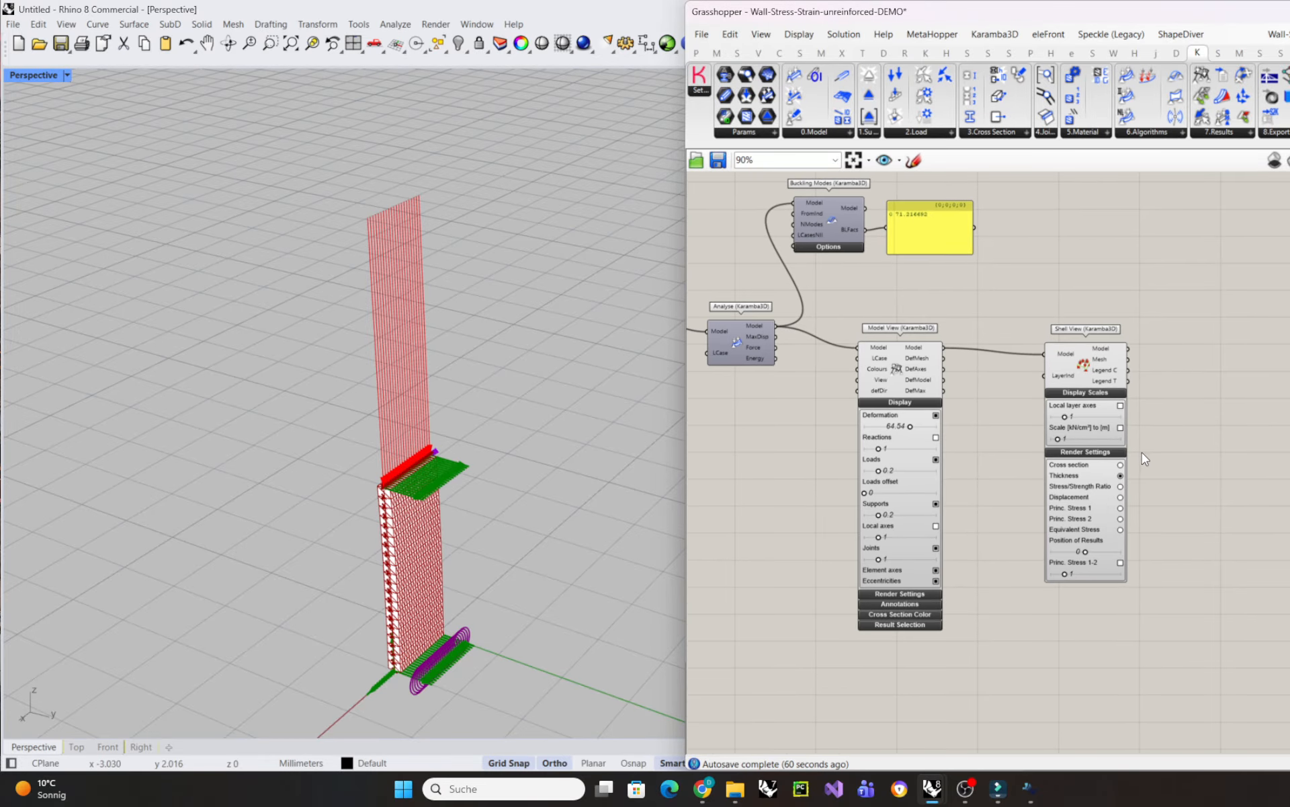
{"action": "left_click", "coordinate": [1120, 487]}
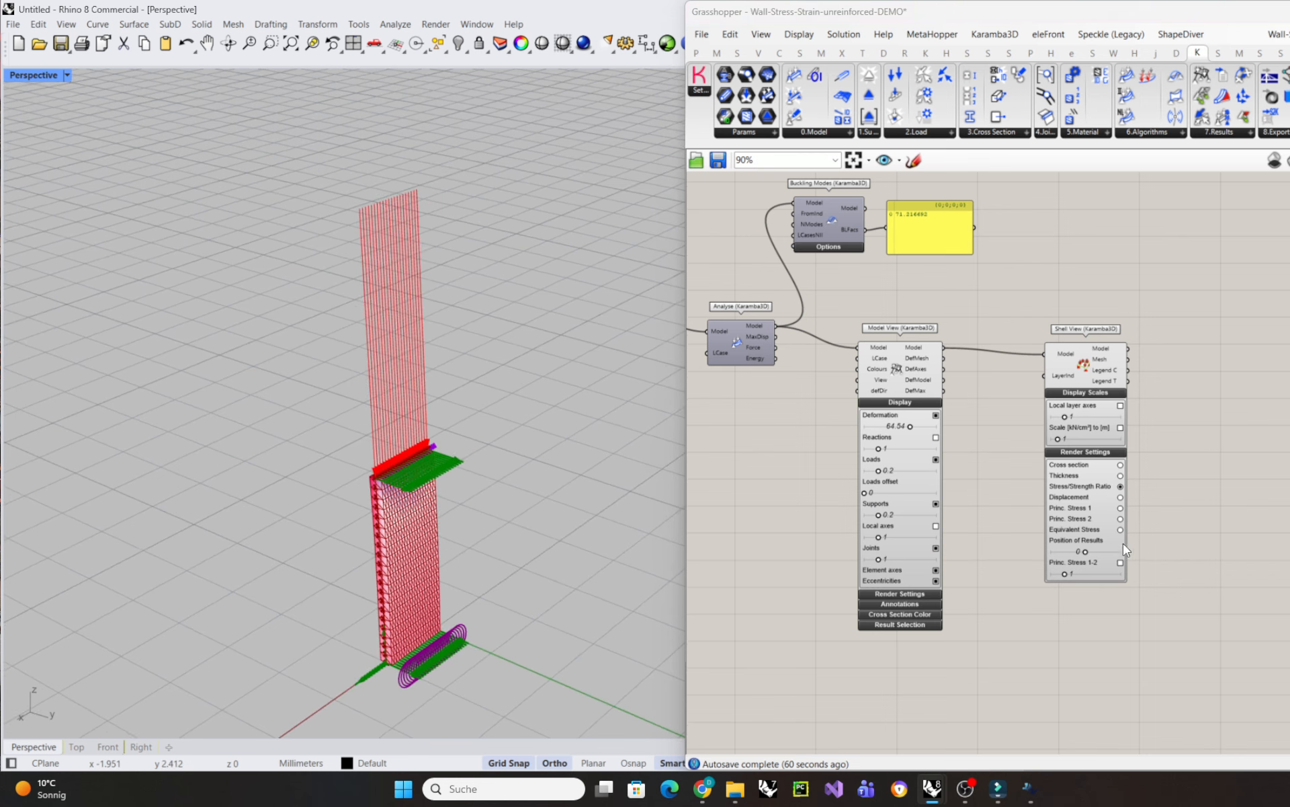
- Add a Legend component beside Shell View and connect Legend C and Legend T to its C and T inputs
{"action": "right_click_drag", "start_coordinate": [1123, 543], "coordinate": [965, 531]}
{"action": "scroll", "coordinate": [954, 518], "scroll_direction": "up", "scroll_amount": 3}
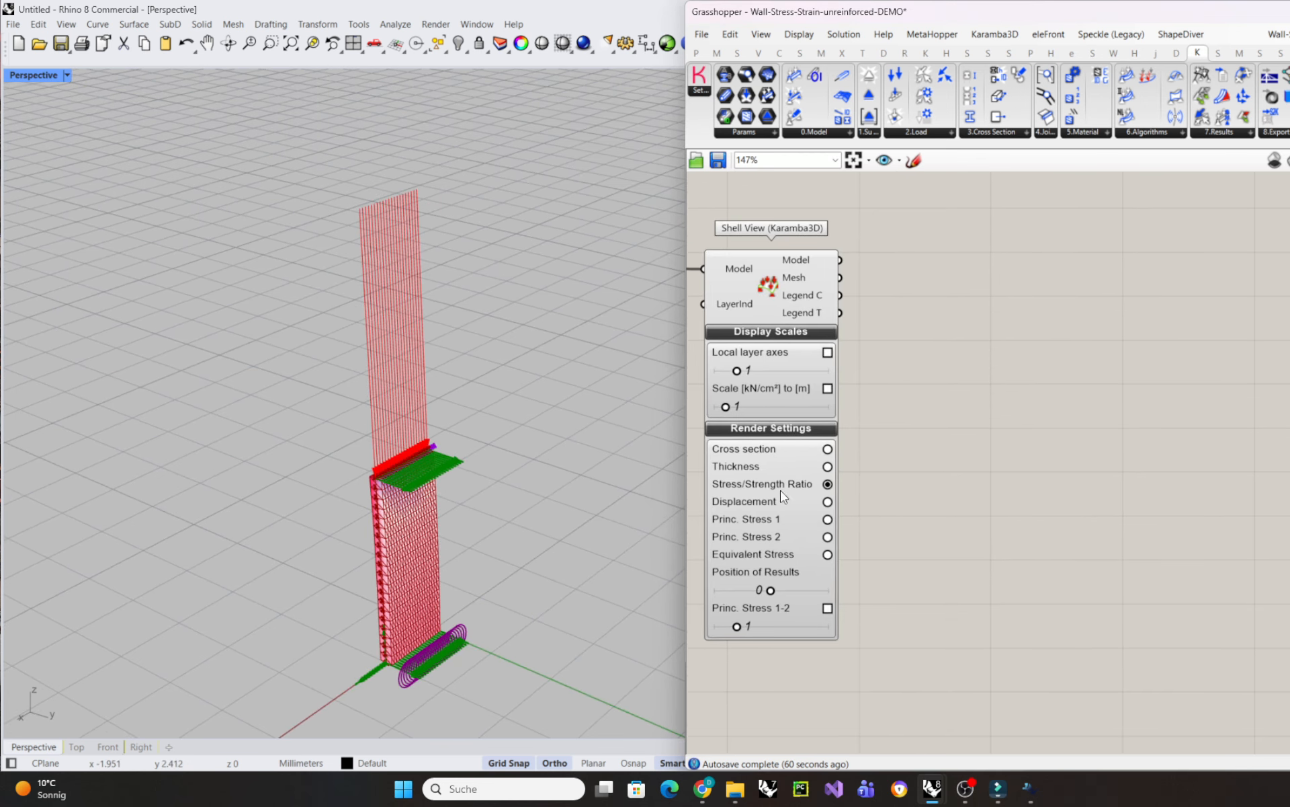
{"action": "double_click", "coordinate": [928, 449]}
{"action": "type", "text": "legend"}
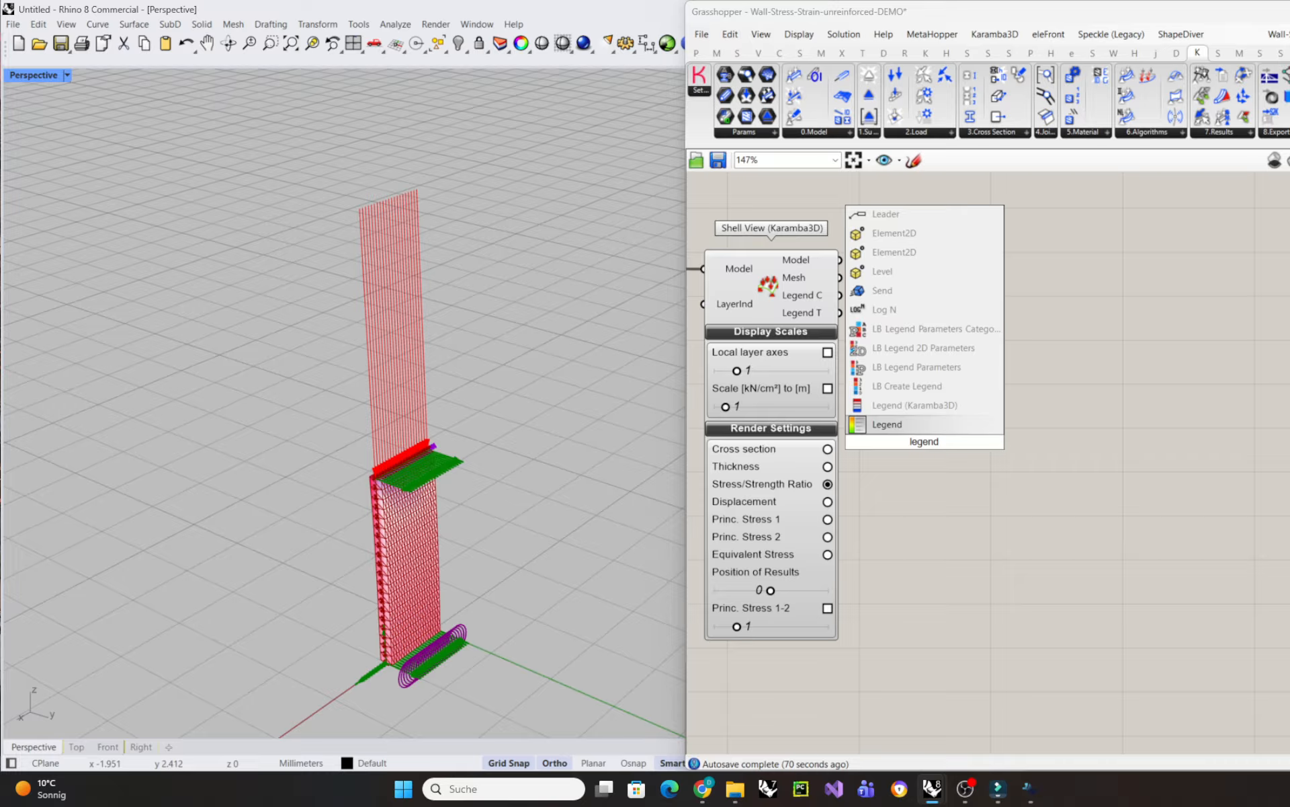
{"action": "key", "text": "Return"}
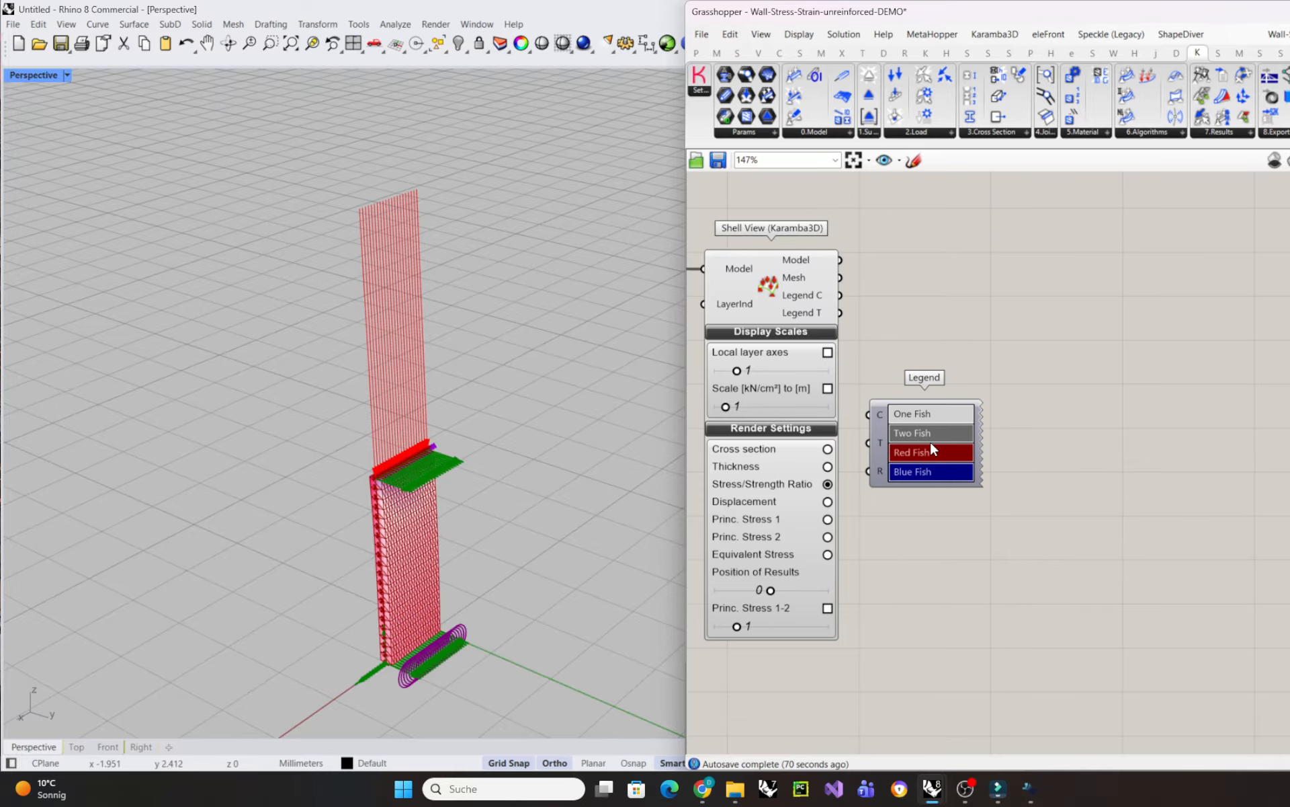
{"action": "left_click_drag", "start_coordinate": [930, 438], "coordinate": [980, 387]}
{"action": "left_click_drag", "start_coordinate": [839, 295], "coordinate": [922, 391]}
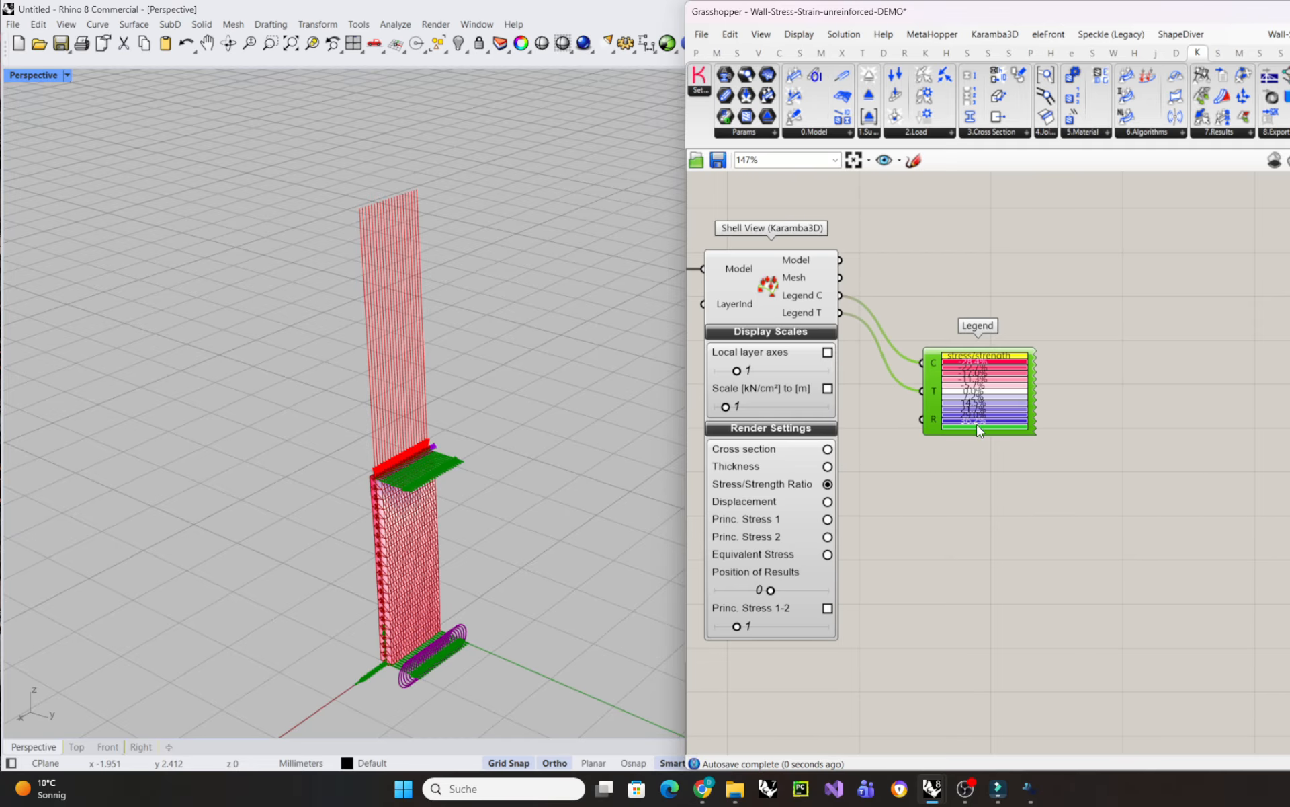
- Enlarge the Legend component until its stress/strength entries are readable and reposition it beside Shell View
{"action": "left_click_drag", "start_coordinate": [988, 433], "coordinate": [990, 691]}
{"action": "left_click_drag", "start_coordinate": [991, 571], "coordinate": [1002, 440]}
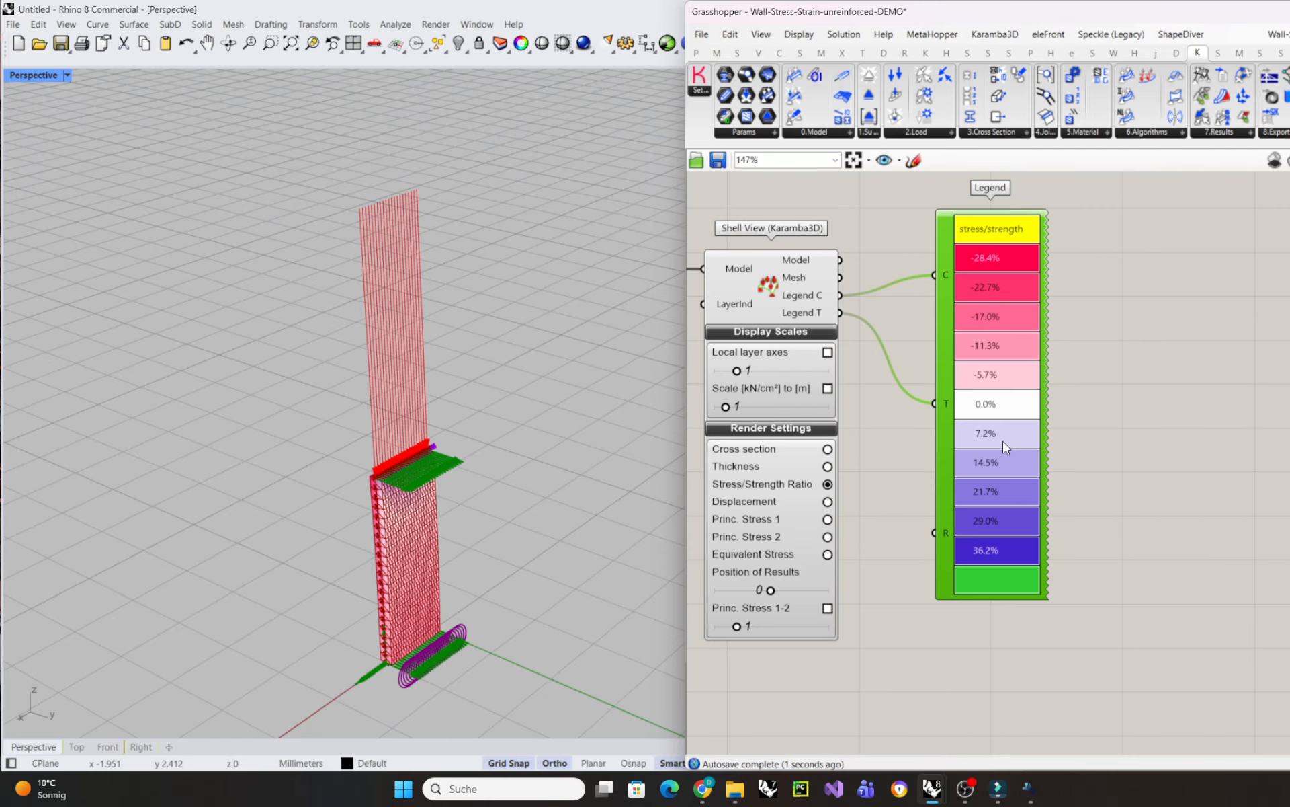
{"action": "right_click_drag", "start_coordinate": [1041, 412], "coordinate": [1044, 432]}
{"action": "scroll", "coordinate": [1002, 574], "scroll_direction": "up", "scroll_amount": 3}
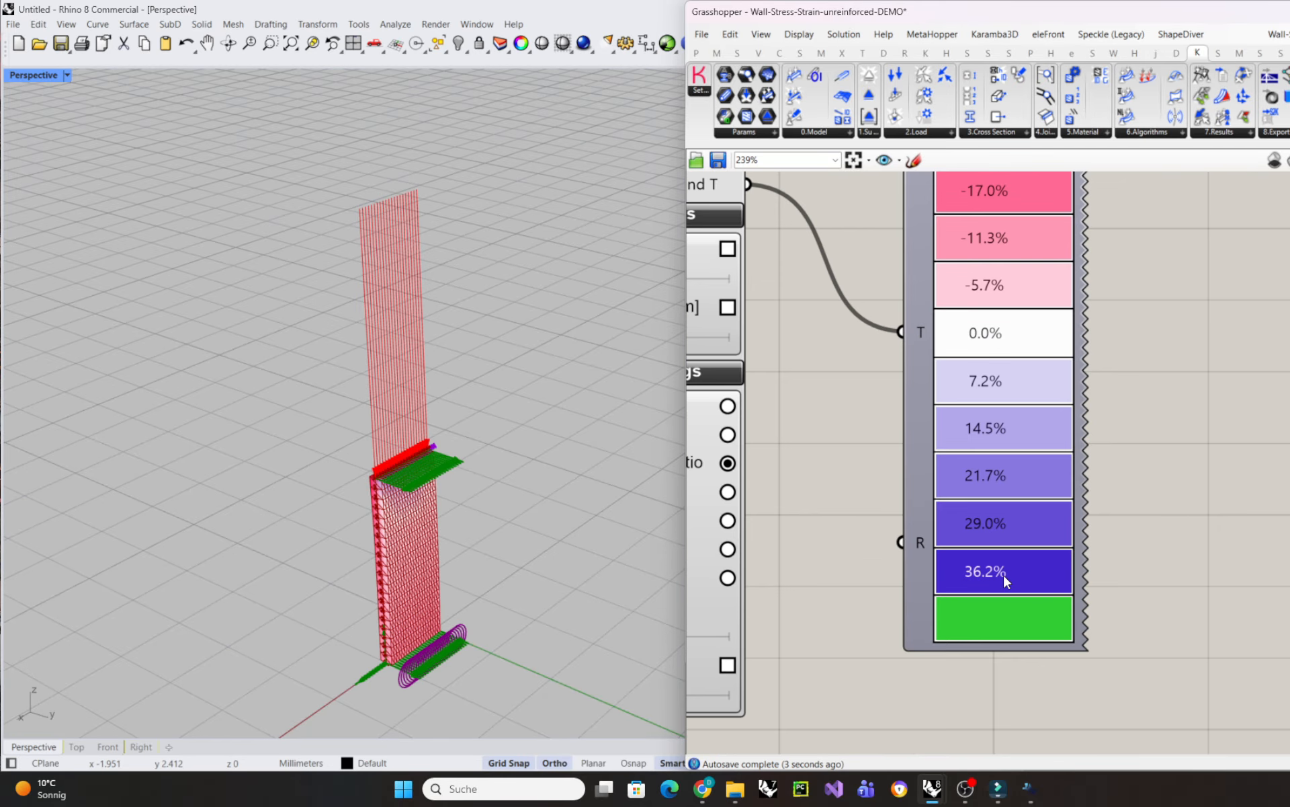
{"action": "scroll", "coordinate": [1002, 574], "scroll_direction": "down", "scroll_amount": 5}
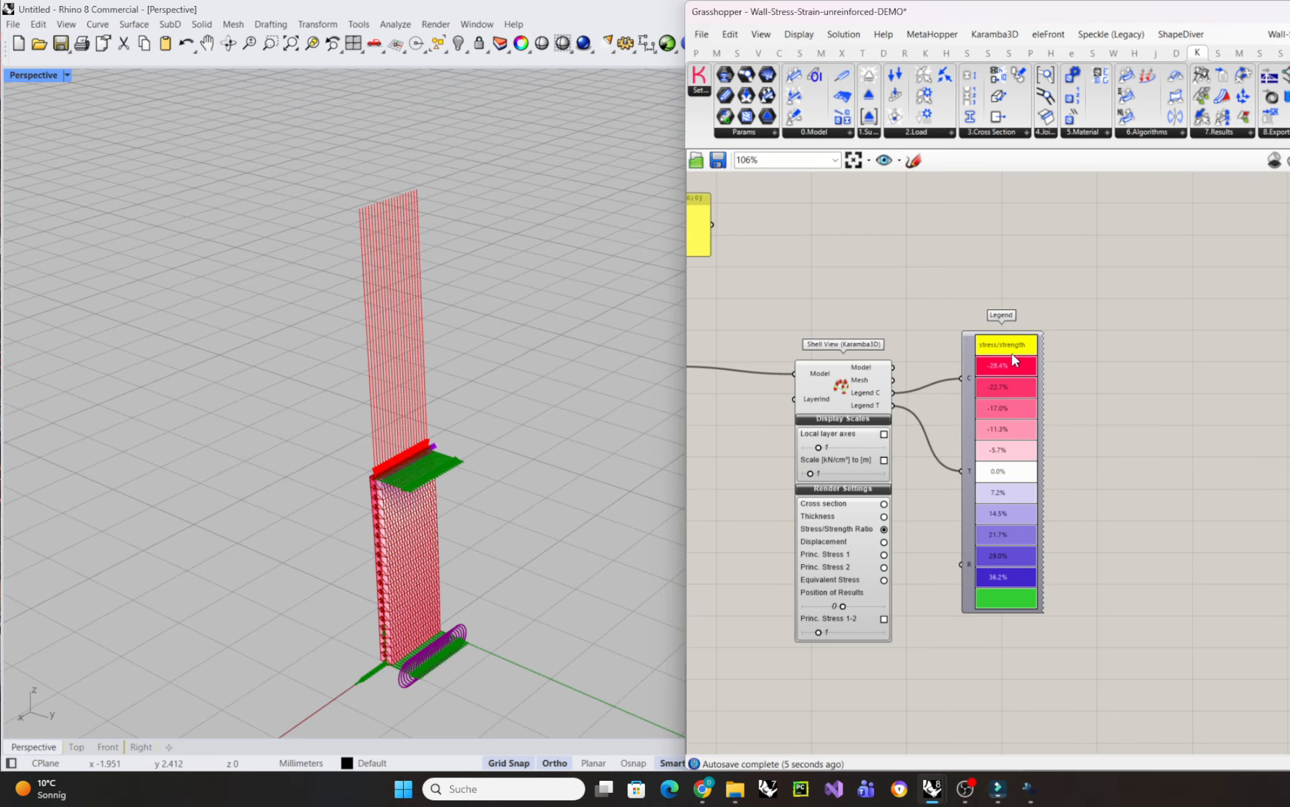
{"action": "left_click_drag", "start_coordinate": [1017, 333], "coordinate": [1020, 308]}
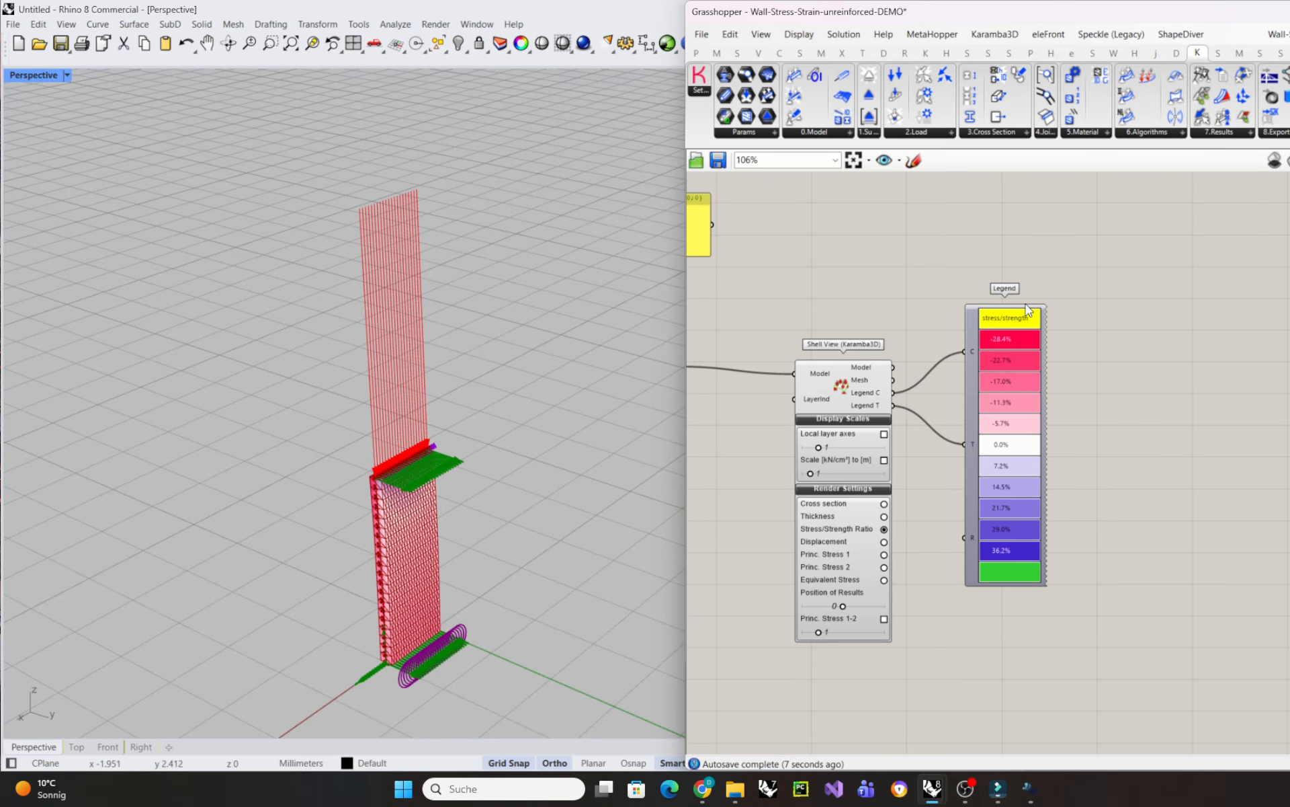
- Examine the stress/strength colouring of the wall in the viewport alongside the result view components
{"action": "scroll", "coordinate": [1027, 304], "scroll_direction": "down", "scroll_amount": 2}
{"action": "right_click_drag", "start_coordinate": [936, 650], "coordinate": [956, 629]}
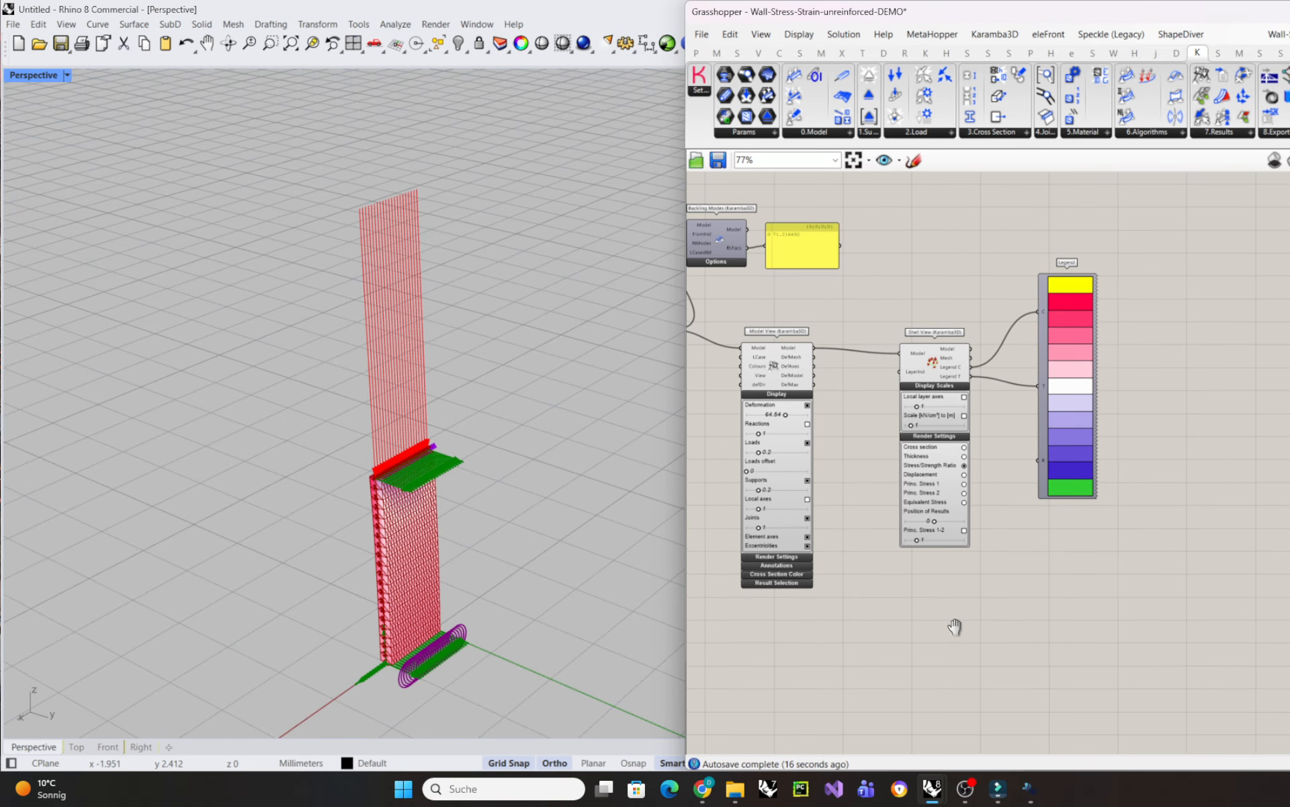
{"action": "scroll", "coordinate": [403, 570], "scroll_direction": "down", "scroll_amount": 2}
{"action": "scroll", "coordinate": [400, 642], "scroll_direction": "up", "scroll_amount": 6}
{"action": "scroll", "coordinate": [1085, 568], "scroll_direction": "down", "scroll_amount": 2}
{"action": "right_click_drag", "start_coordinate": [1047, 649], "coordinate": [1068, 529]}
{"action": "scroll", "coordinate": [1094, 475], "scroll_direction": "up", "scroll_amount": 2}
{"action": "right_click_drag", "start_coordinate": [1096, 474], "coordinate": [1047, 491]}
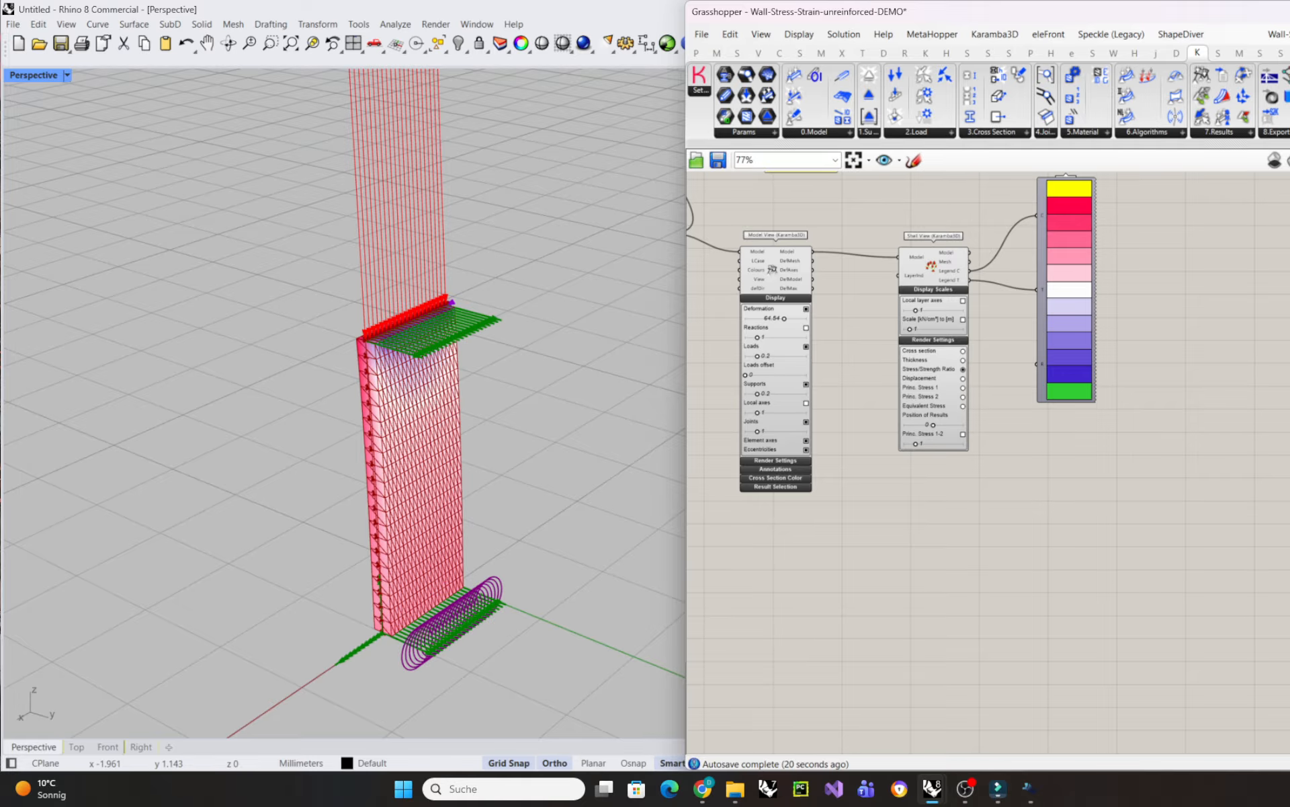
- Add a Shell Section component below the Legend and connect Model View's model output to its Model input
{"action": "left_click", "coordinate": [1225, 133]}
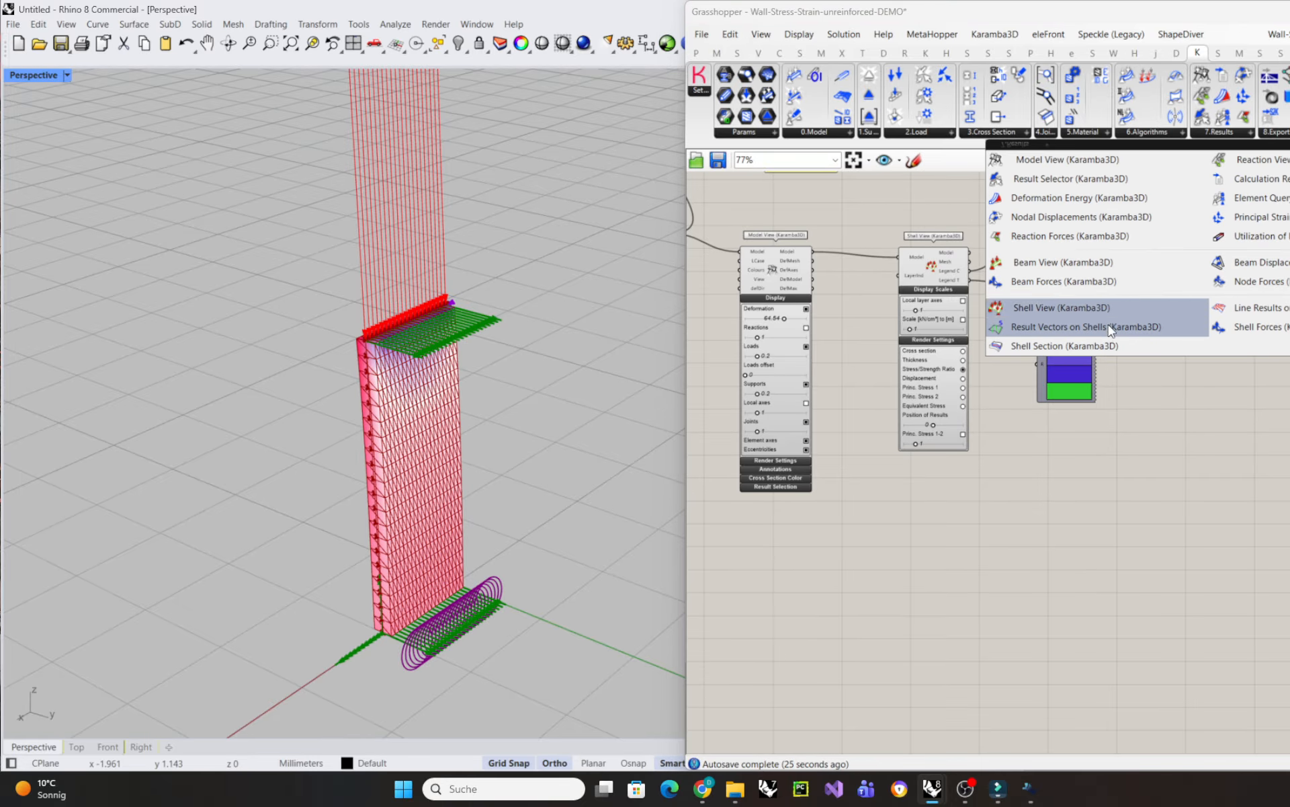
{"action": "left_click_drag", "start_coordinate": [1046, 346], "coordinate": [1056, 556]}
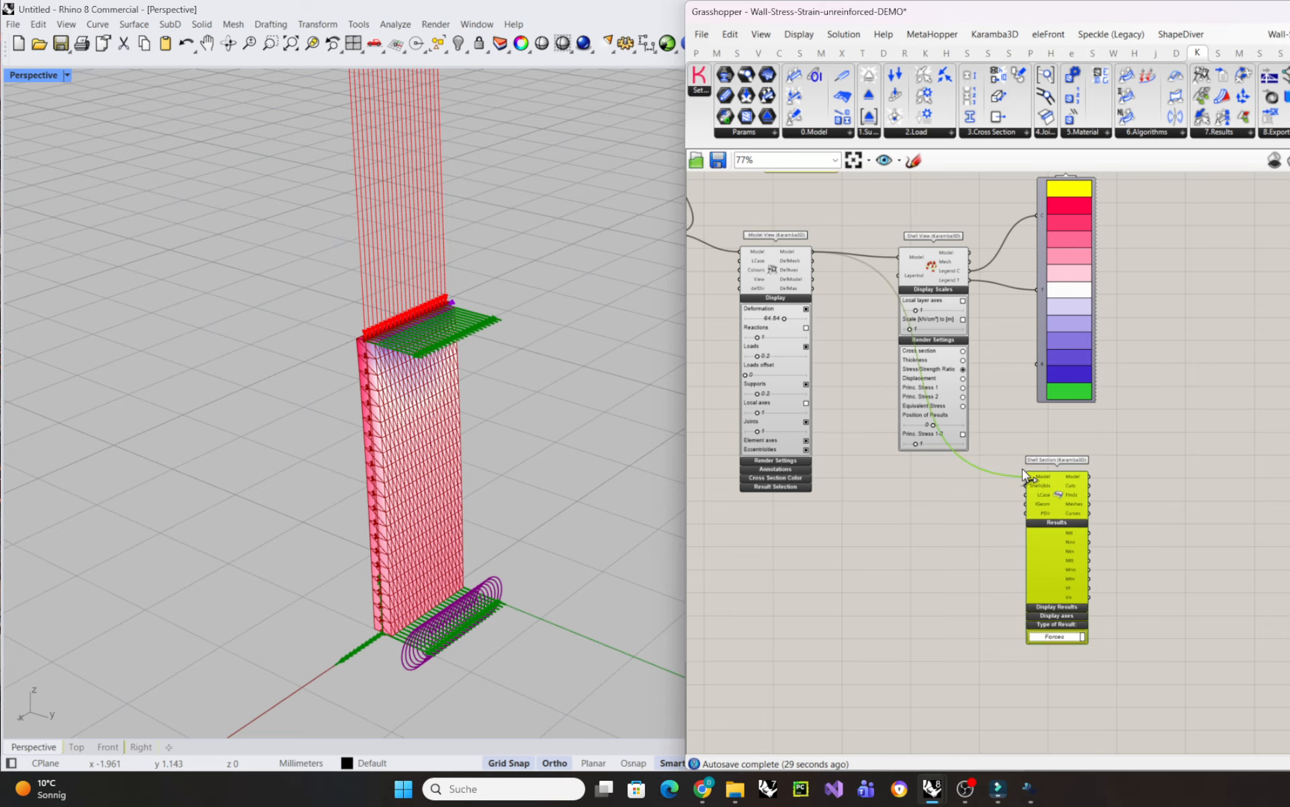
{"action": "scroll", "coordinate": [1054, 502], "scroll_direction": "up", "scroll_amount": 3}
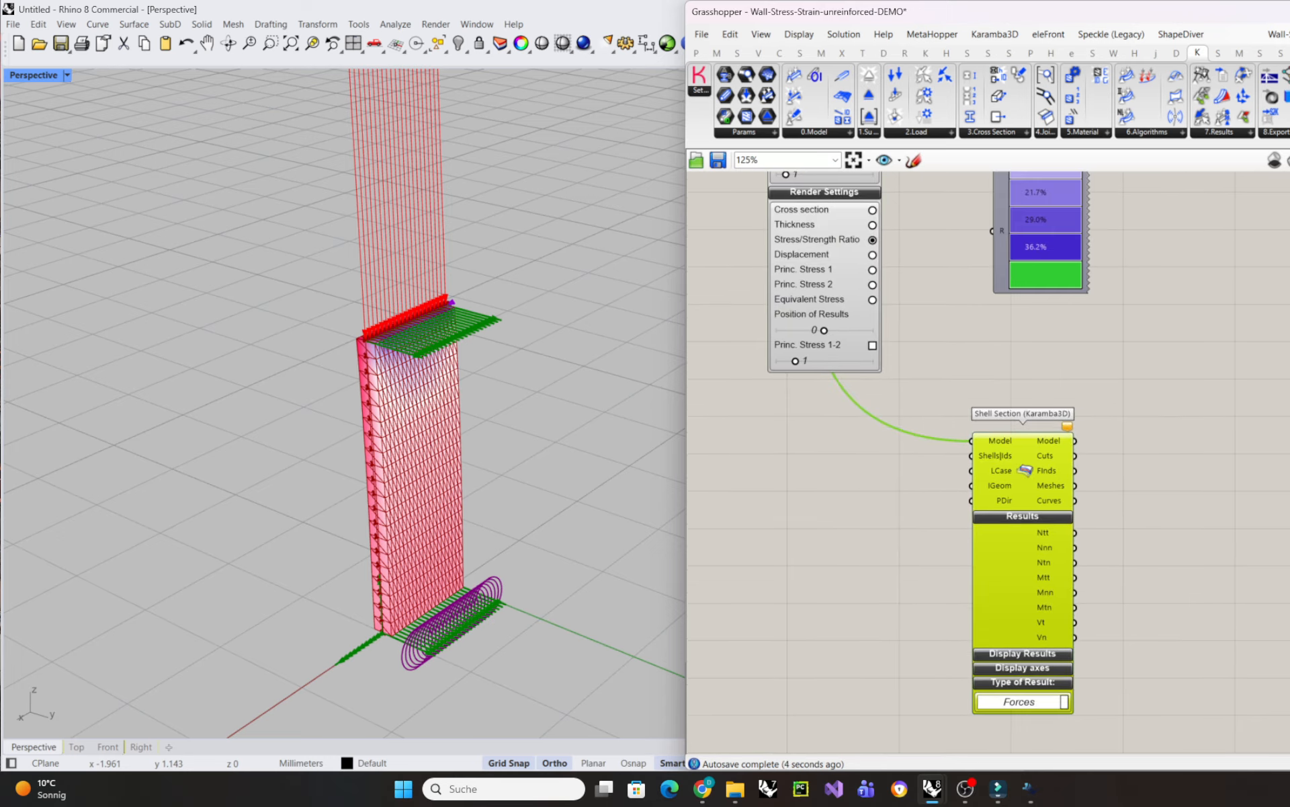
{"action": "scroll", "coordinate": [894, 545], "scroll_direction": "down", "scroll_amount": 6}
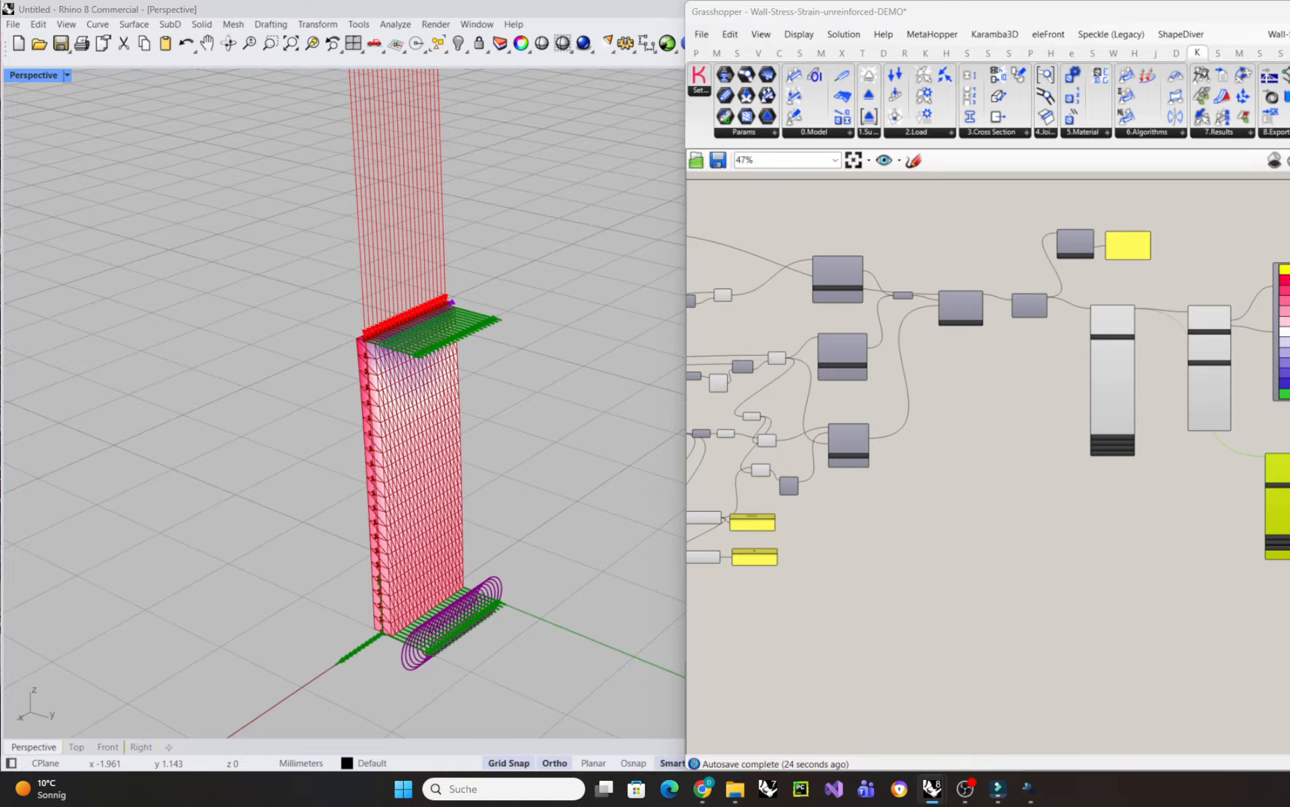
{"action": "scroll", "coordinate": [1280, 496], "scroll_direction": "up", "scroll_amount": 8}
{"action": "scroll", "coordinate": [1143, 470], "scroll_direction": "down", "scroll_amount": 3}
- Add a PolyLine component below Model View and connect the wall's top-edge points to its V input
{"action": "double_click", "coordinate": [985, 477]}
{"action": "type", "text": "poly"}
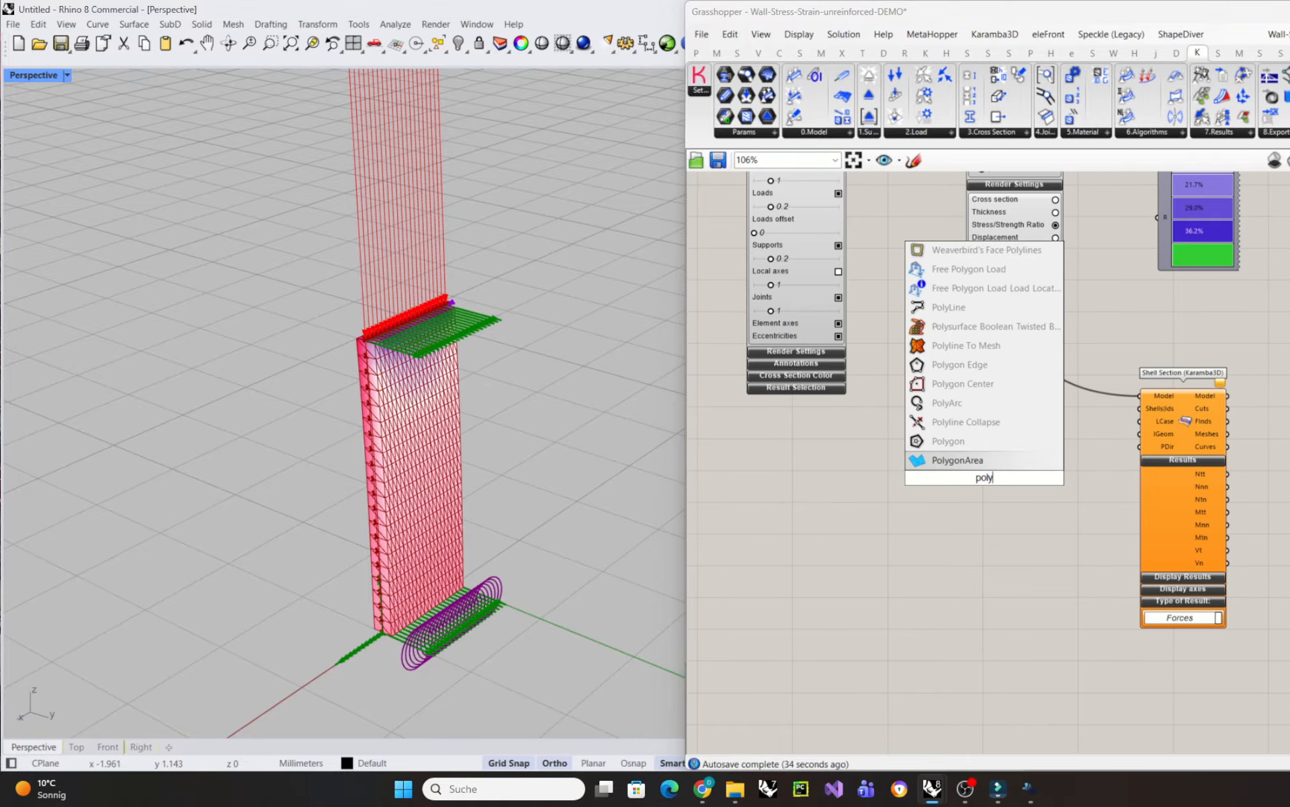
{"action": "double_click", "coordinate": [973, 484]}
{"action": "type", "text": "polyline"}
{"action": "key", "text": "Return"}
{"action": "scroll", "coordinate": [994, 485], "scroll_direction": "down", "scroll_amount": 8}
{"action": "right_click_drag", "start_coordinate": [942, 522], "coordinate": [1103, 408]}
{"action": "left_click_drag", "start_coordinate": [887, 300], "coordinate": [984, 330]}
{"action": "scroll", "coordinate": [1153, 401], "scroll_direction": "up", "scroll_amount": 9}
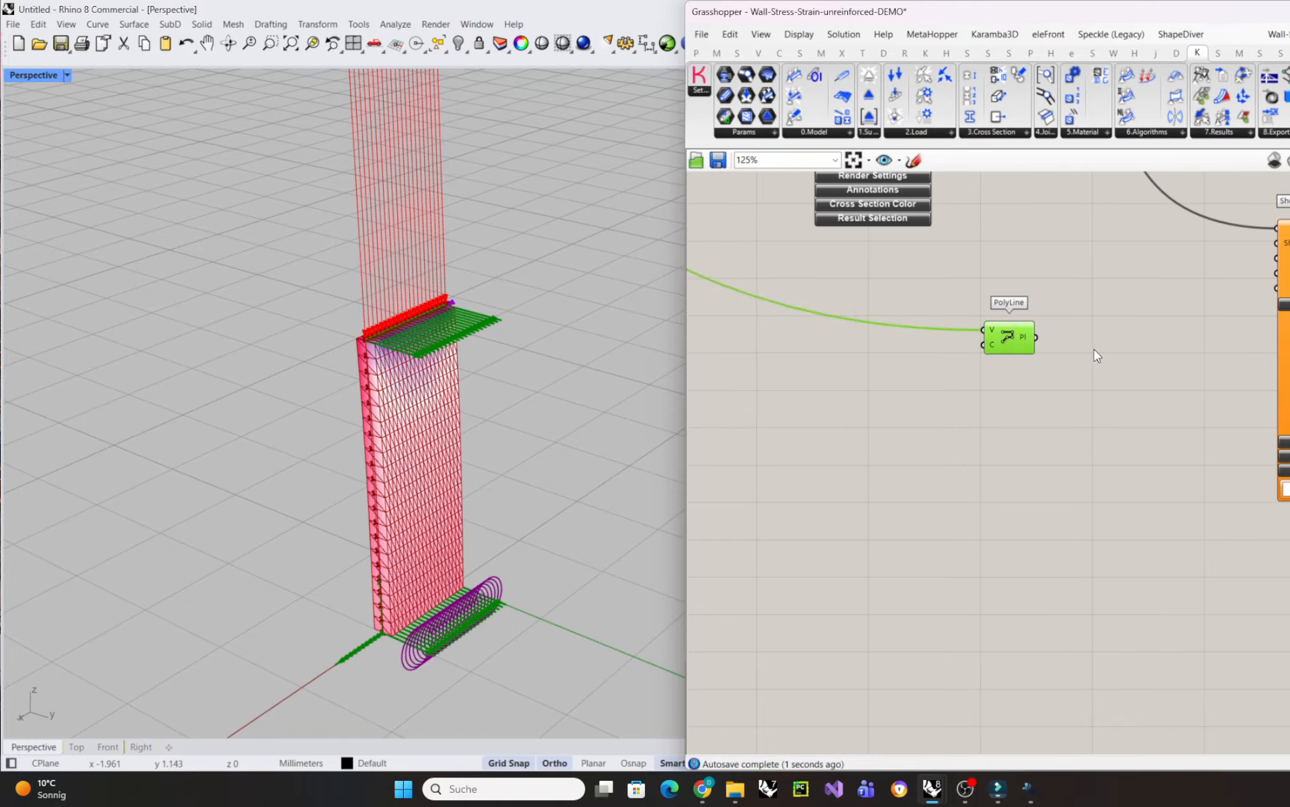
- Add Move and Unit Z components beside PolyLine and connect a 0.6 number slider to Unit Z's F input
{"action": "double_click", "coordinate": [1094, 349]}
{"action": "type", "text": "move"}
{"action": "key", "text": "Return"}
{"action": "double_click", "coordinate": [909, 369]}
{"action": "type", "text": "unit z"}
{"action": "key", "text": "Return"}
{"action": "double_click", "coordinate": [798, 363]}
{"action": "type", "text": "0.6"}
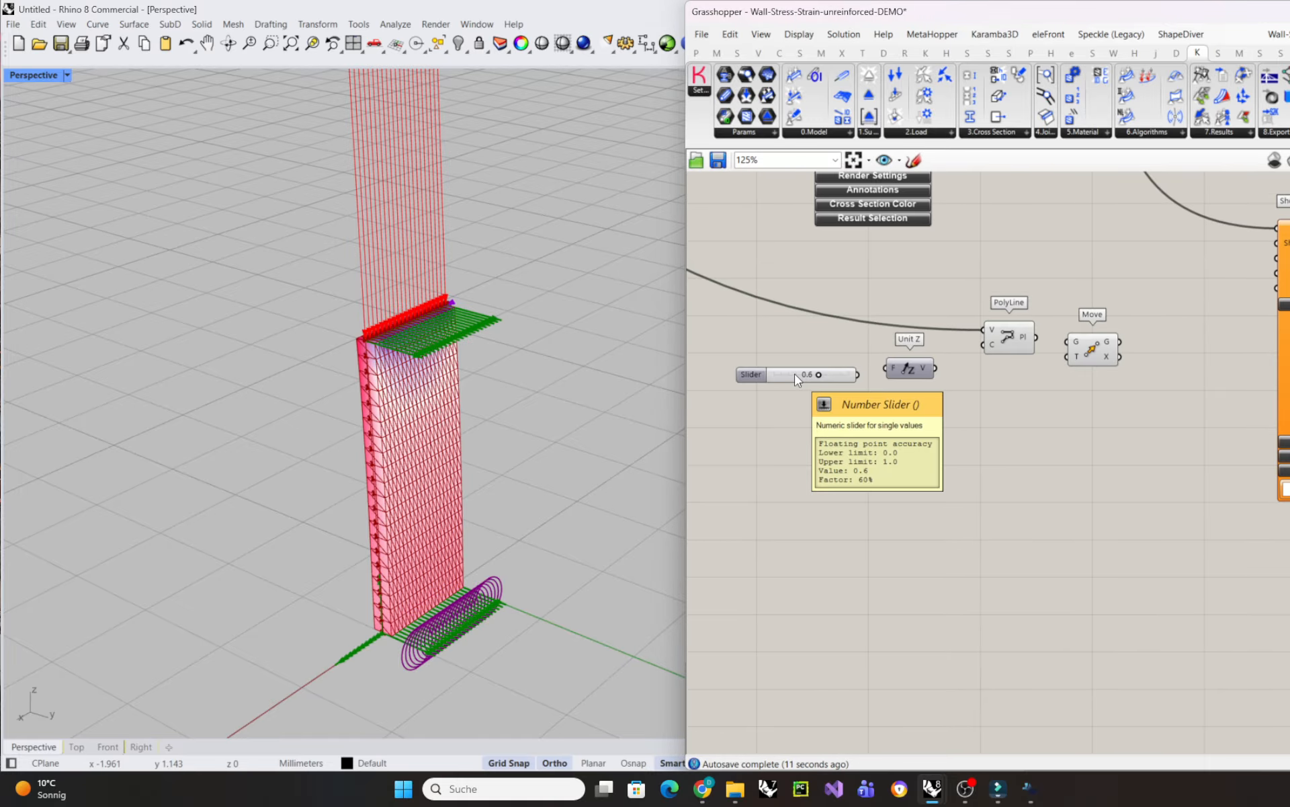
{"action": "left_click_drag", "start_coordinate": [857, 375], "coordinate": [886, 368]}
{"action": "left_click_drag", "start_coordinate": [910, 369], "coordinate": [912, 392]}
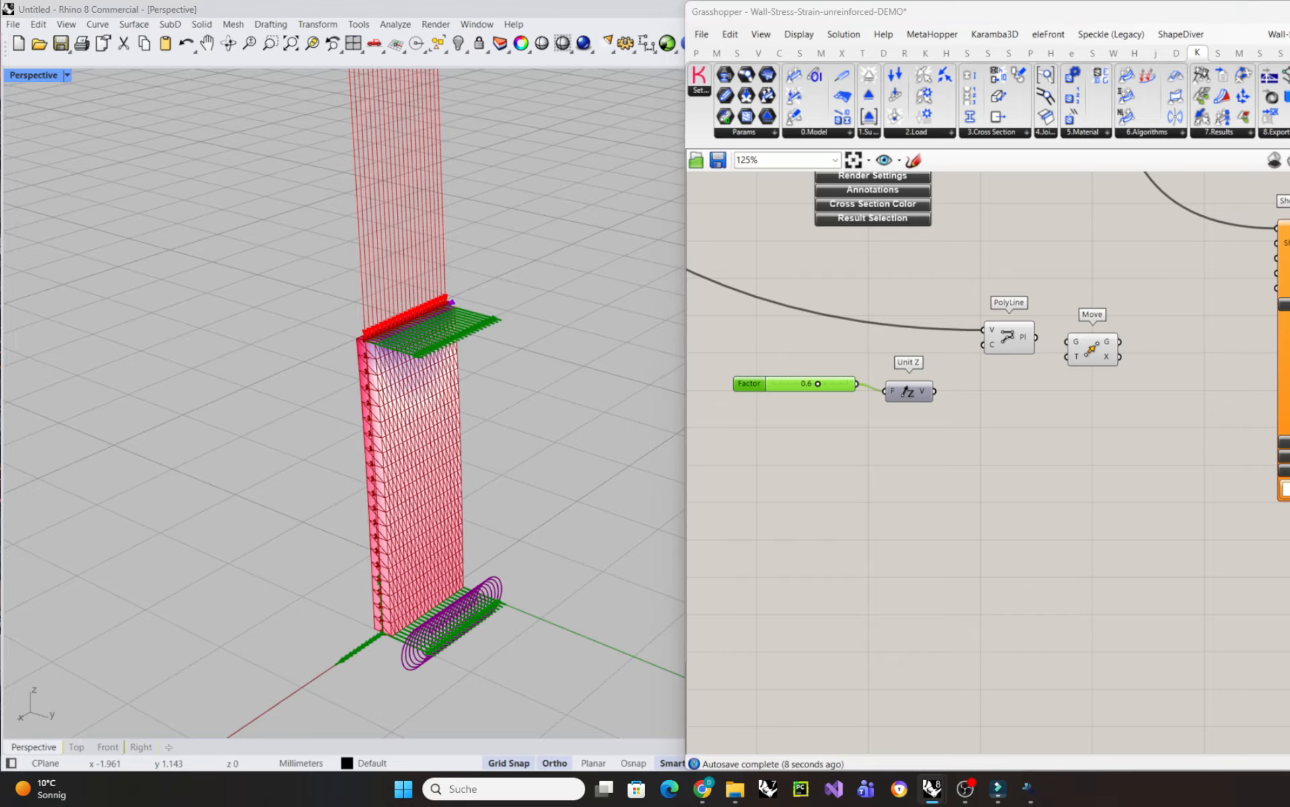
- Add a Multiplication component with Unit Z's vector wired to A and the wall height slider wired to B
{"action": "scroll", "coordinate": [847, 397], "scroll_direction": "up", "scroll_amount": 3}
{"action": "double_click", "coordinate": [909, 423]}
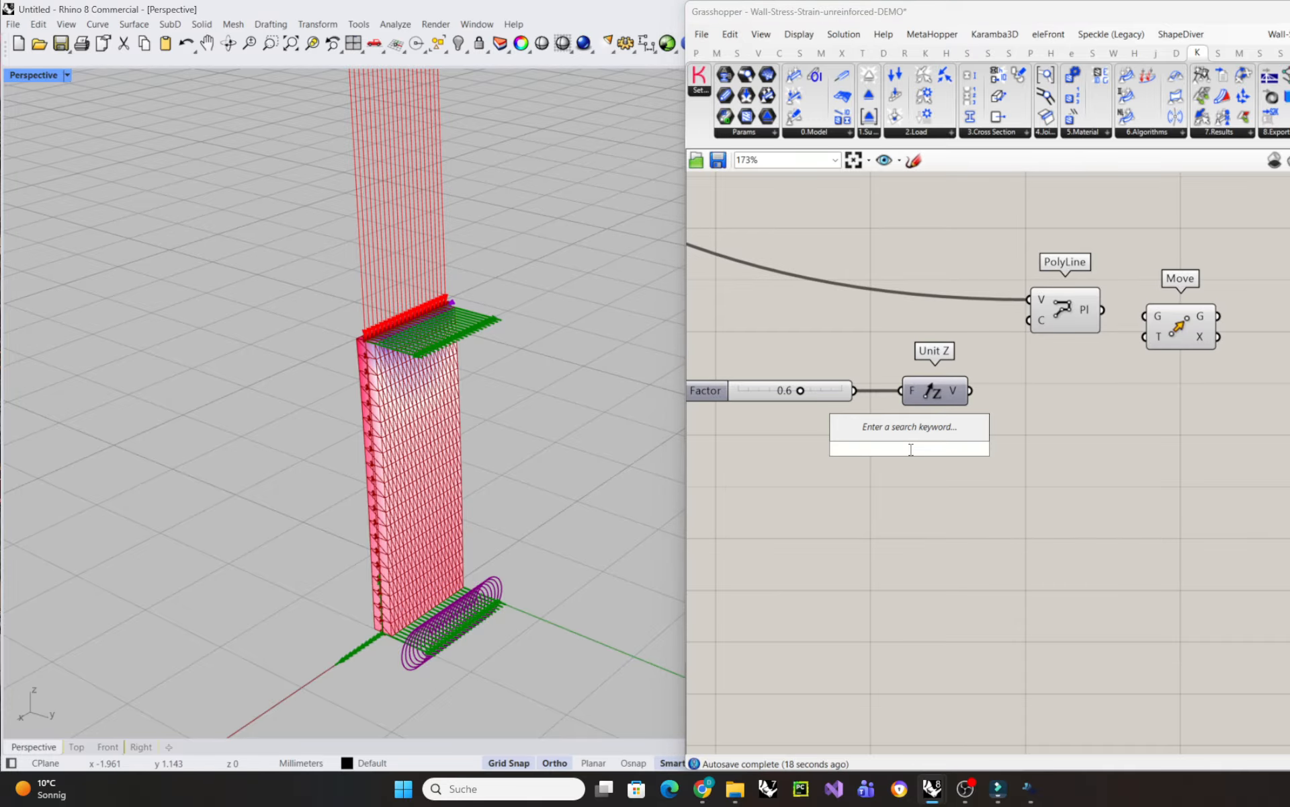
{"action": "type", "text": "multiplication"}
{"action": "left_click", "coordinate": [956, 418]}
{"action": "left_click_drag", "start_coordinate": [970, 390], "coordinate": [946, 458]}
{"action": "scroll", "coordinate": [1063, 501], "scroll_direction": "down", "scroll_amount": 7}
{"action": "right_click_drag", "start_coordinate": [746, 430], "coordinate": [1270, 501]}
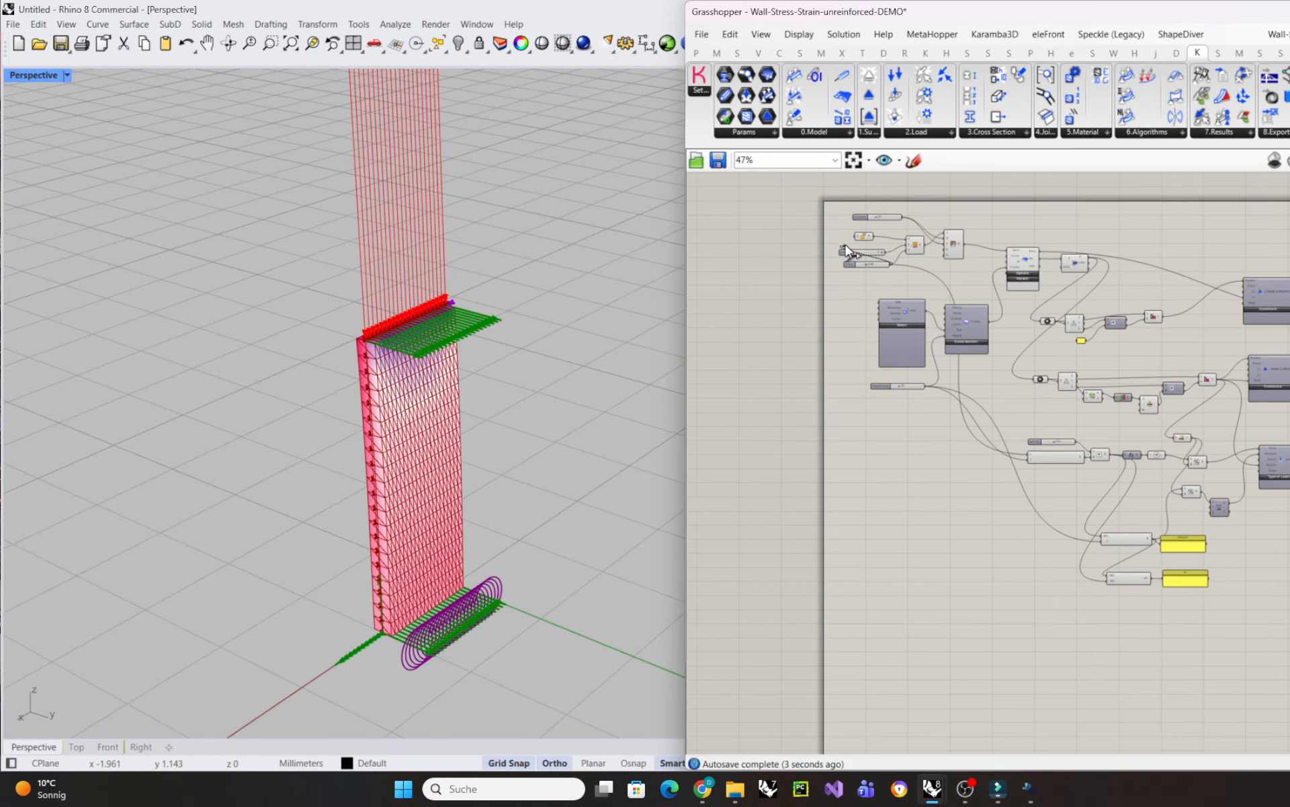
{"action": "left_click_drag", "start_coordinate": [1092, 404], "coordinate": [1287, 506]}
{"action": "scroll", "coordinate": [1287, 507], "scroll_direction": "up", "scroll_amount": 7}
{"action": "right_click_drag", "start_coordinate": [1287, 514], "coordinate": [967, 520]}
- Apply the expression -x to Unit Z's F input and feed PolyLine and the Multiplication result into Move
{"action": "right_click", "coordinate": [874, 424]}
{"action": "mouse_move", "coordinate": [954, 560]}
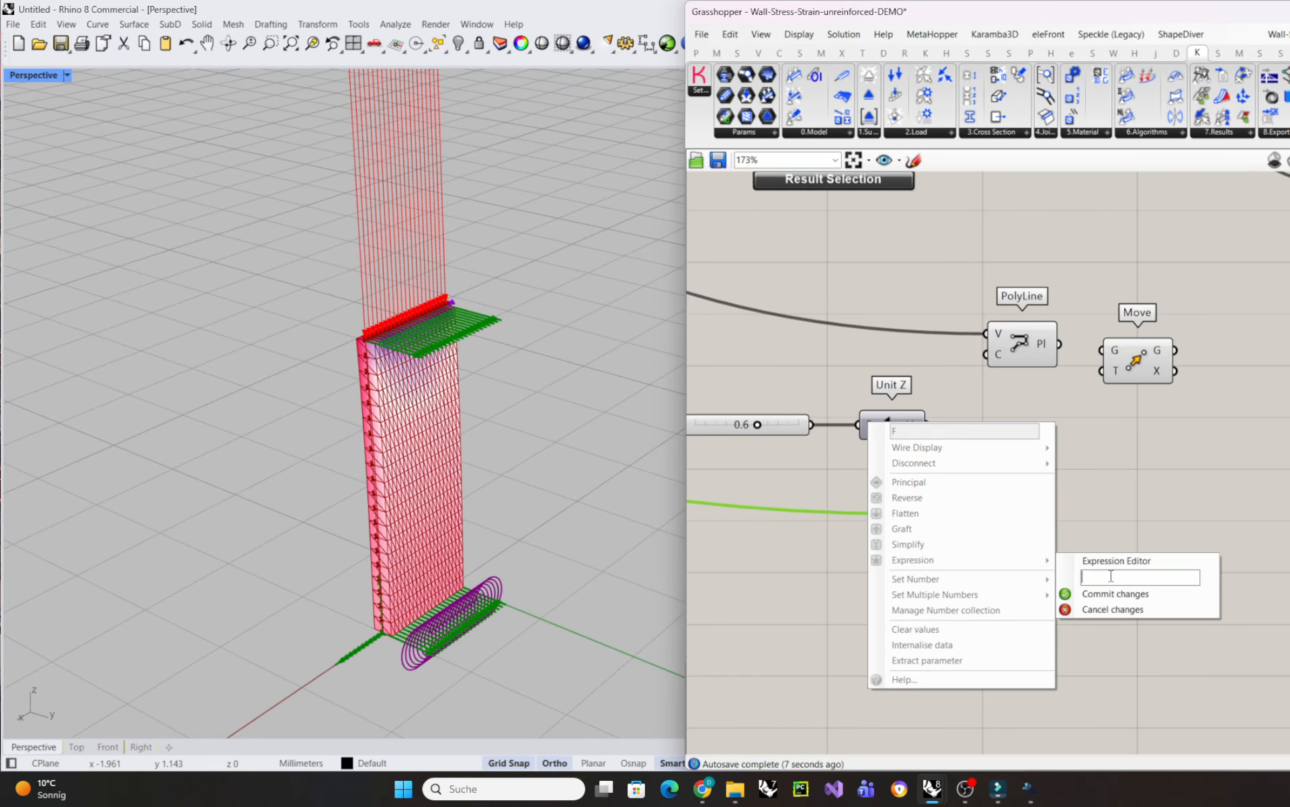
{"action": "type", "text": "-x"}
{"action": "key", "text": "Return"}
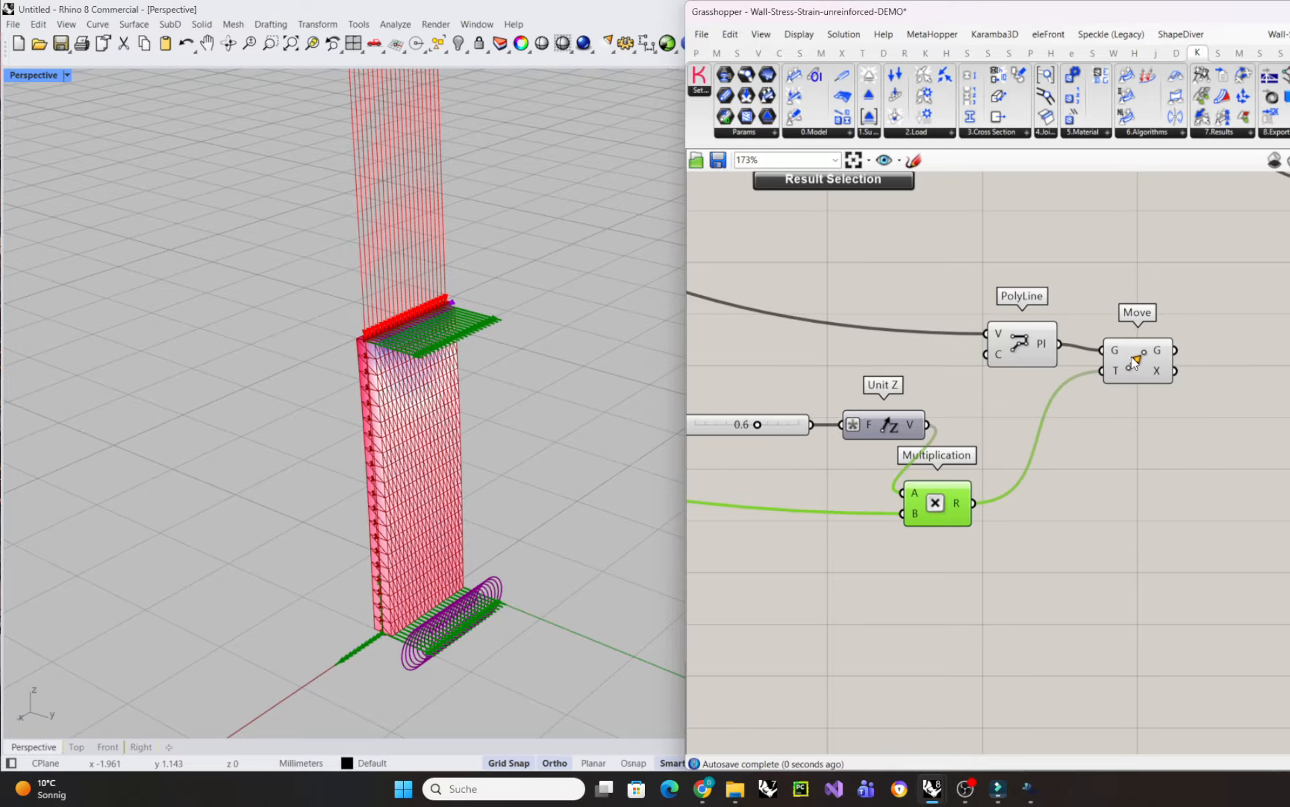
- Set the factor slider to 0.5 and connect it directly to Multiplication's A input instead of Unit Z's vector
{"action": "left_click", "coordinate": [1134, 363]}
{"action": "right_click_drag", "start_coordinate": [756, 463], "coordinate": [807, 501]}
{"action": "left_click_drag", "start_coordinate": [808, 461], "coordinate": [798, 461]}
{"action": "right_click_drag", "start_coordinate": [412, 490], "coordinate": [510, 513]}
{"action": "scroll", "coordinate": [510, 513], "scroll_direction": "up", "scroll_amount": 4}
{"action": "right_click_drag", "start_coordinate": [494, 431], "coordinate": [419, 423]}
{"action": "left_click_drag", "start_coordinate": [987, 541], "coordinate": [944, 556]}
{"action": "left_click_drag", "start_coordinate": [862, 462], "coordinate": [911, 544]}
{"action": "left_click_drag", "start_coordinate": [936, 471], "coordinate": [979, 484]}
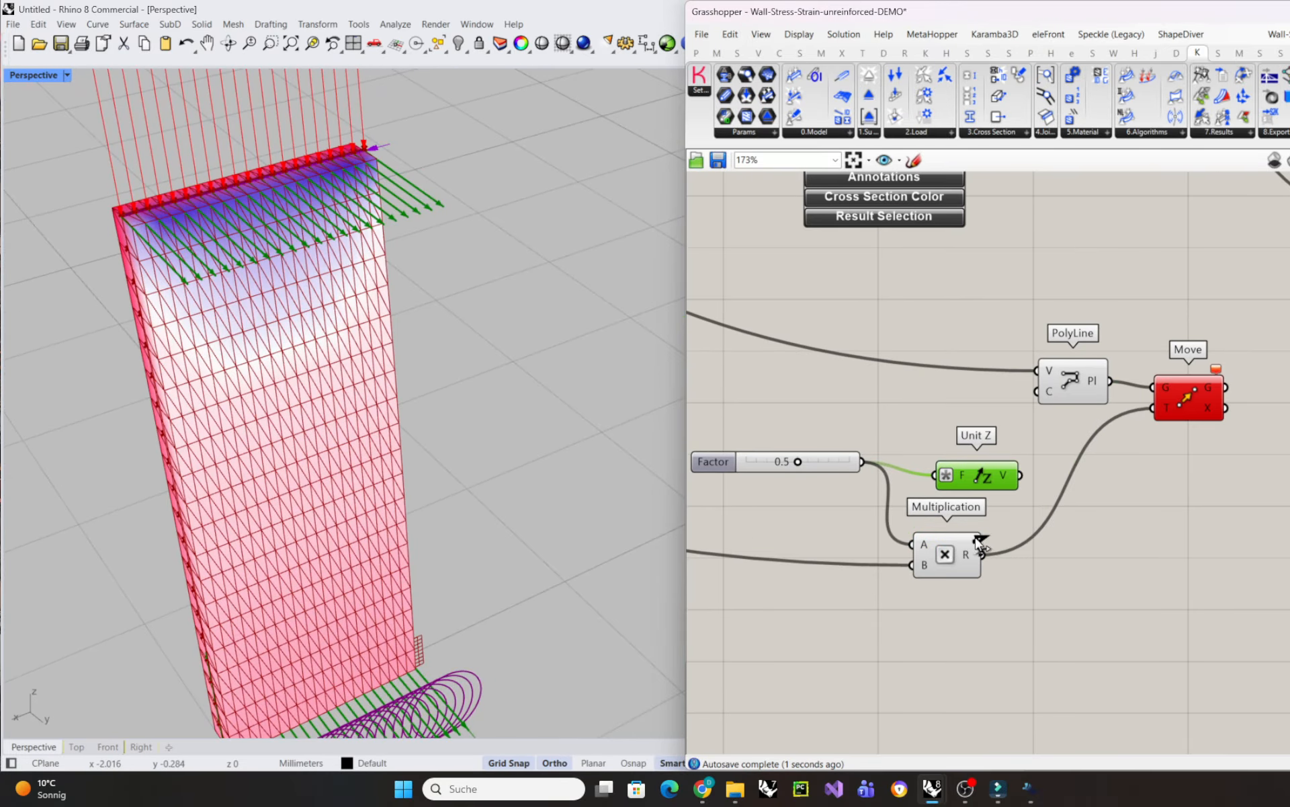
- Route Multiplication's result through Unit Z's F input into Move's T input and arrange these components in order
{"action": "left_click_drag", "start_coordinate": [981, 553], "coordinate": [935, 475]}
{"action": "left_click_drag", "start_coordinate": [1058, 472], "coordinate": [1152, 408]}
{"action": "left_click_drag", "start_coordinate": [1013, 482], "coordinate": [1050, 489]}
{"action": "left_click_drag", "start_coordinate": [944, 556], "coordinate": [926, 542]}
{"action": "right_click_drag", "start_coordinate": [781, 464], "coordinate": [944, 475]}
{"action": "left_click_drag", "start_coordinate": [944, 475], "coordinate": [962, 475]}
{"action": "right_click_drag", "start_coordinate": [1008, 591], "coordinate": [925, 597]}
{"action": "left_click_drag", "start_coordinate": [983, 568], "coordinate": [977, 551]}
{"action": "left_click_drag", "start_coordinate": [907, 481], "coordinate": [900, 489]}
{"action": "right_click_drag", "start_coordinate": [1123, 530], "coordinate": [993, 595]}
{"action": "left_click_drag", "start_coordinate": [1001, 562], "coordinate": [997, 563]}
{"action": "left_click", "coordinate": [1138, 484]}
{"action": "left_click", "coordinate": [1022, 465]}
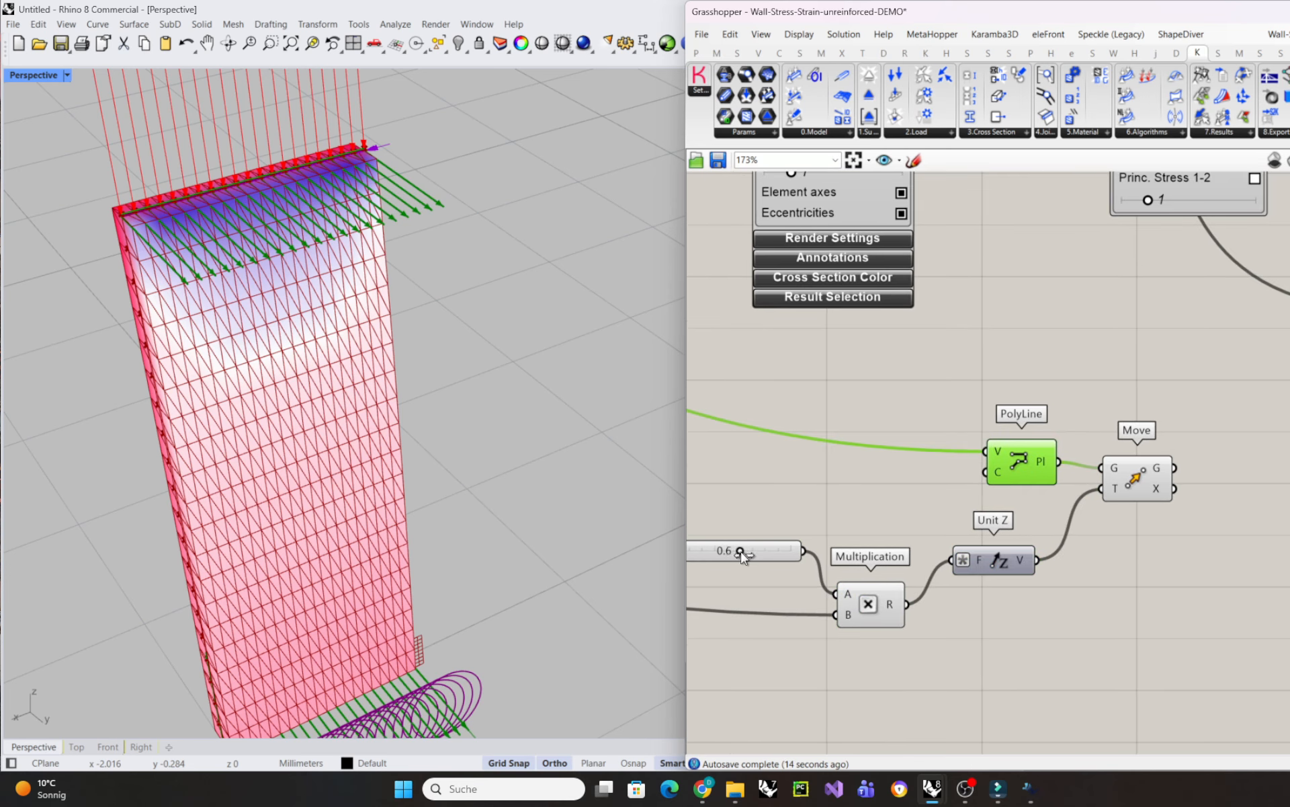
- Set the factor slider to 0.7 and connect Move's geometry output to Shell Section's IGeom input
{"action": "left_click_drag", "start_coordinate": [740, 552], "coordinate": [754, 552]}
{"action": "right_click_drag", "start_coordinate": [1102, 562], "coordinate": [835, 615]}
{"action": "left_click", "coordinate": [870, 531]}
{"action": "right_click_drag", "start_coordinate": [446, 514], "coordinate": [586, 412]}
{"action": "mouse_move", "coordinate": [841, 614]}
{"action": "right_mouse_down"}
{"action": "mouse_move", "coordinate": [1036, 567]}
{"action": "mouse_move", "coordinate": [853, 616]}
{"action": "right_mouse_up"}
{"action": "left_click_drag", "start_coordinate": [925, 519], "coordinate": [1144, 423]}
{"action": "right_click_drag", "start_coordinate": [962, 610], "coordinate": [1007, 544]}
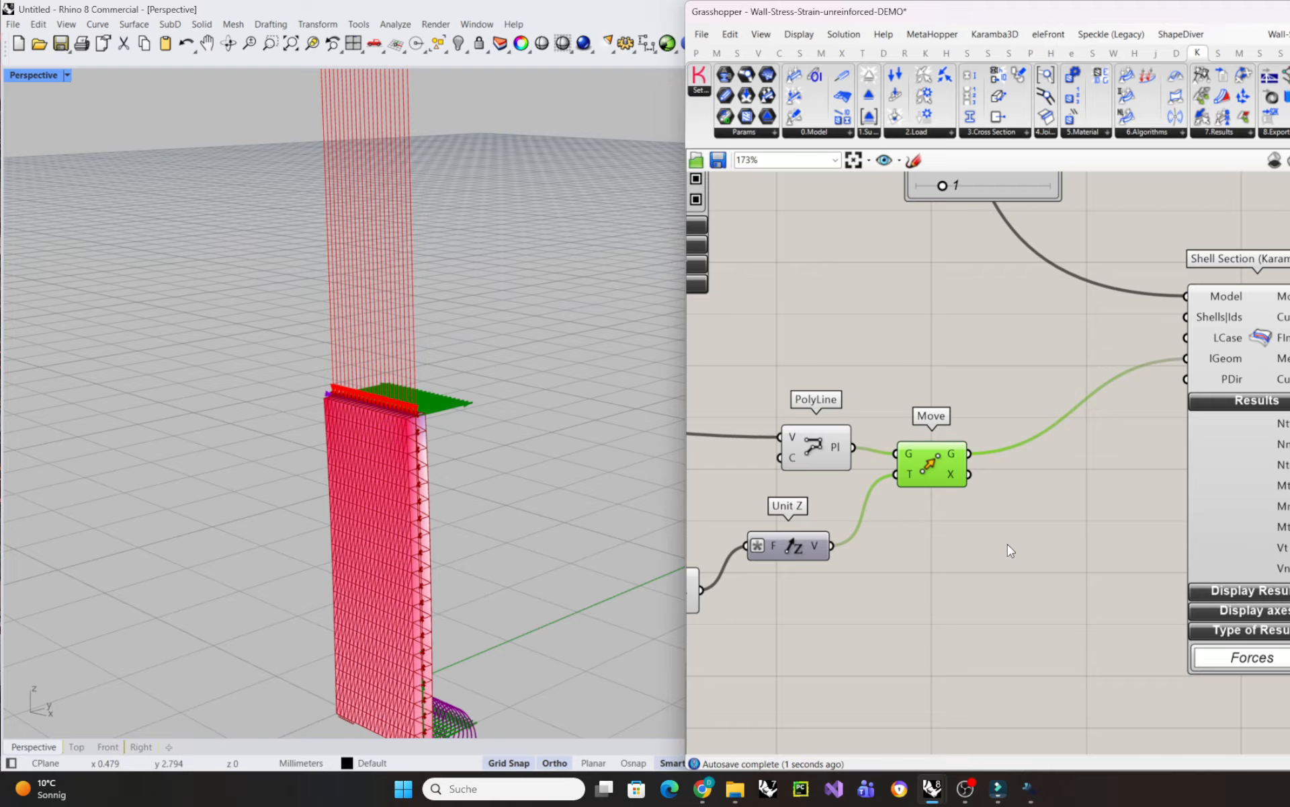
- Add a Unit Y component, connect it to Shell Section's PDir input, and inspect the section result on the wall
{"action": "double_click", "coordinate": [961, 617]}
{"action": "type", "text": "uniy"}
{"action": "key", "text": "Return"}
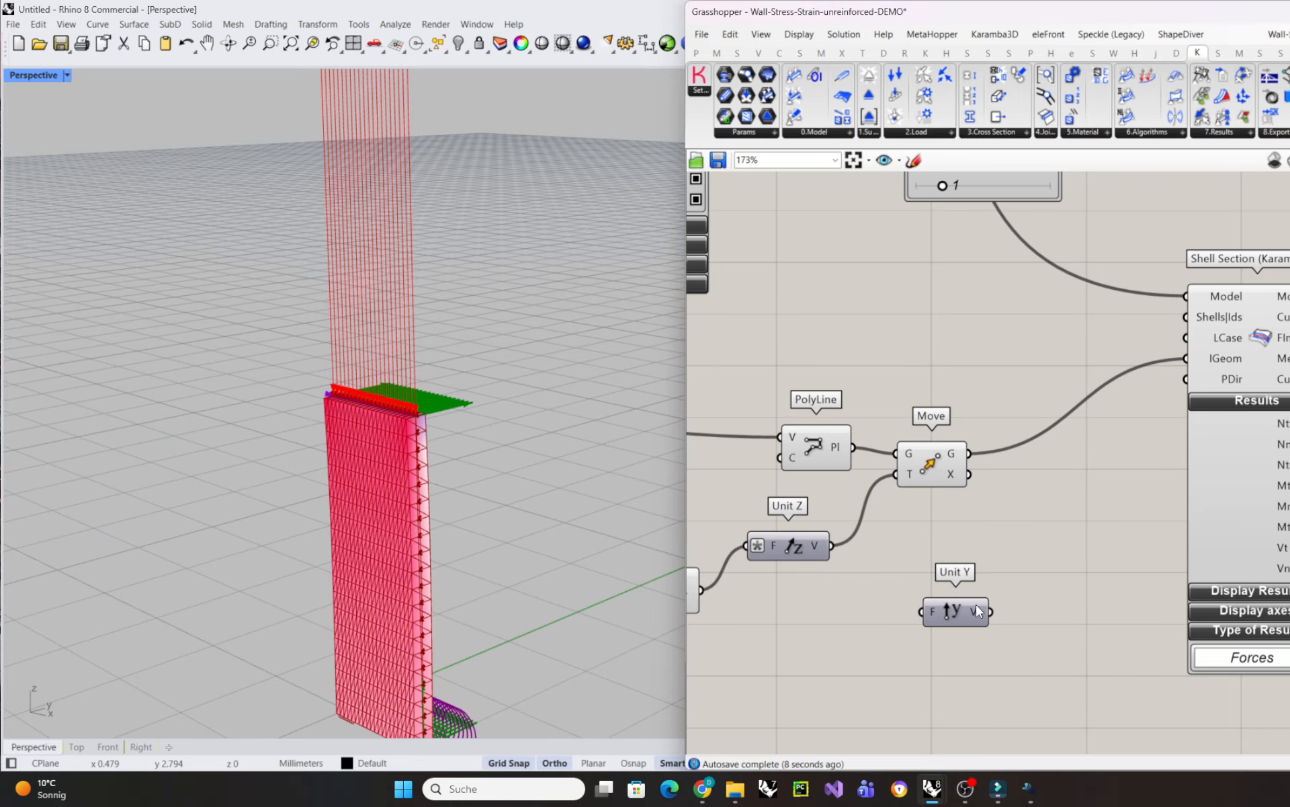
{"action": "left_click_drag", "start_coordinate": [1184, 383], "coordinate": [1187, 380]}
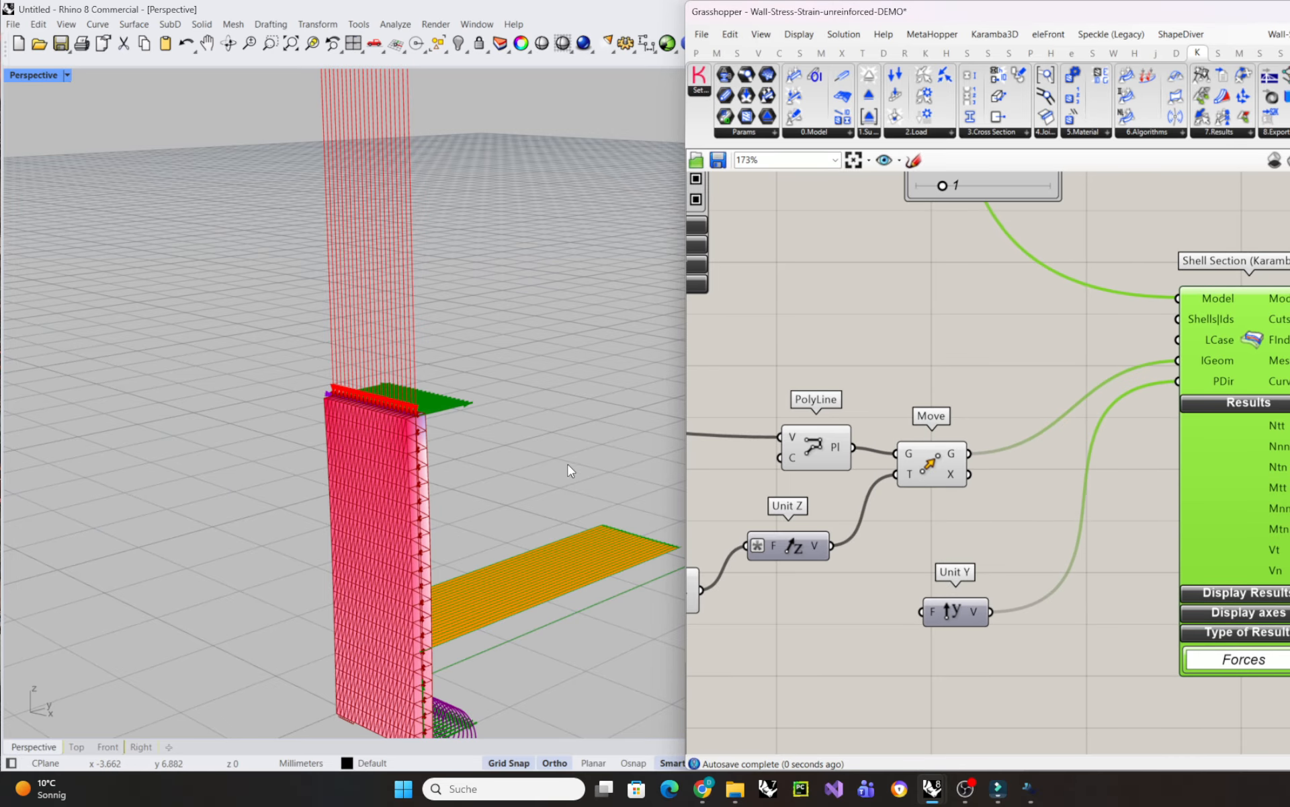
{"action": "right_click_drag", "start_coordinate": [568, 467], "coordinate": [447, 604]}
{"action": "scroll", "coordinate": [449, 600], "scroll_direction": "down", "scroll_amount": 3}
{"action": "scroll", "coordinate": [649, 520], "scroll_direction": "up", "scroll_amount": 20}
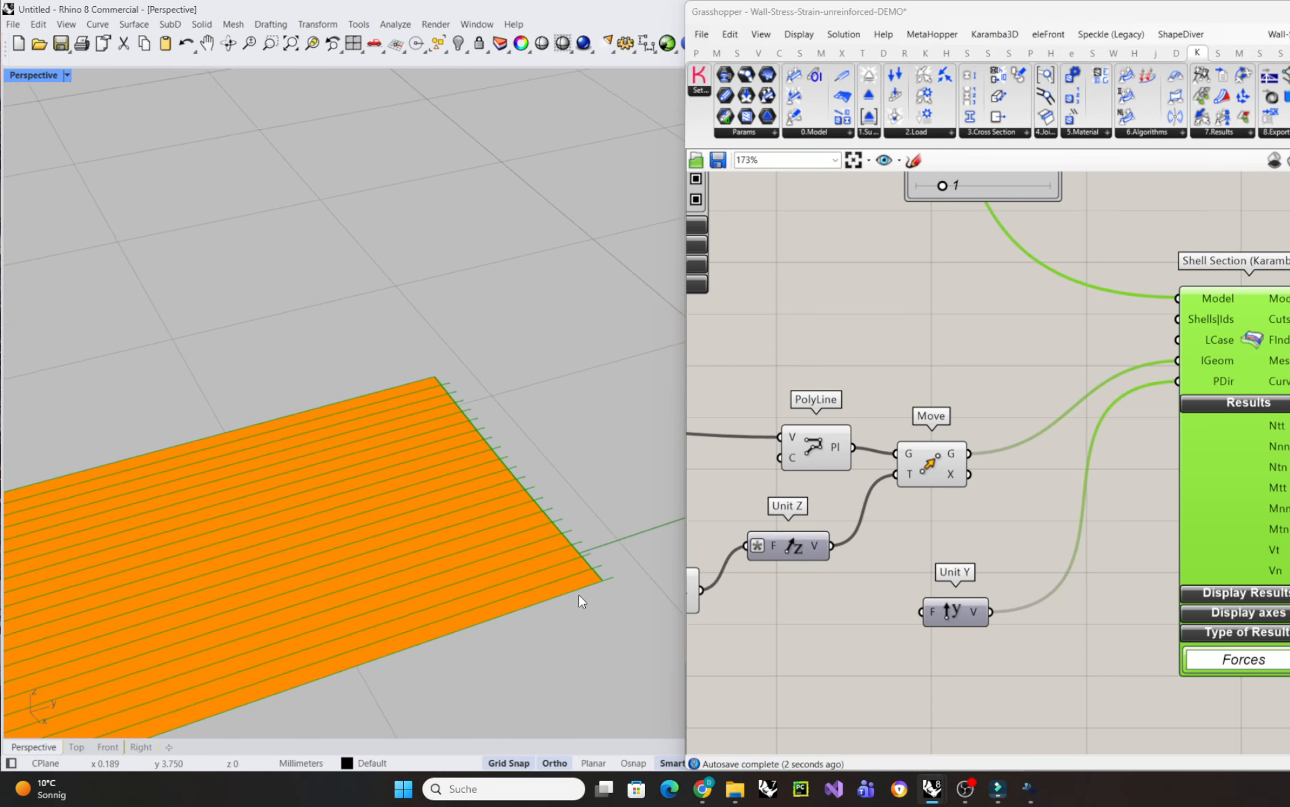
{"action": "scroll", "coordinate": [565, 522], "scroll_direction": "down", "scroll_amount": 2}
{"action": "scroll", "coordinate": [565, 522], "scroll_direction": "down", "scroll_amount": 3}
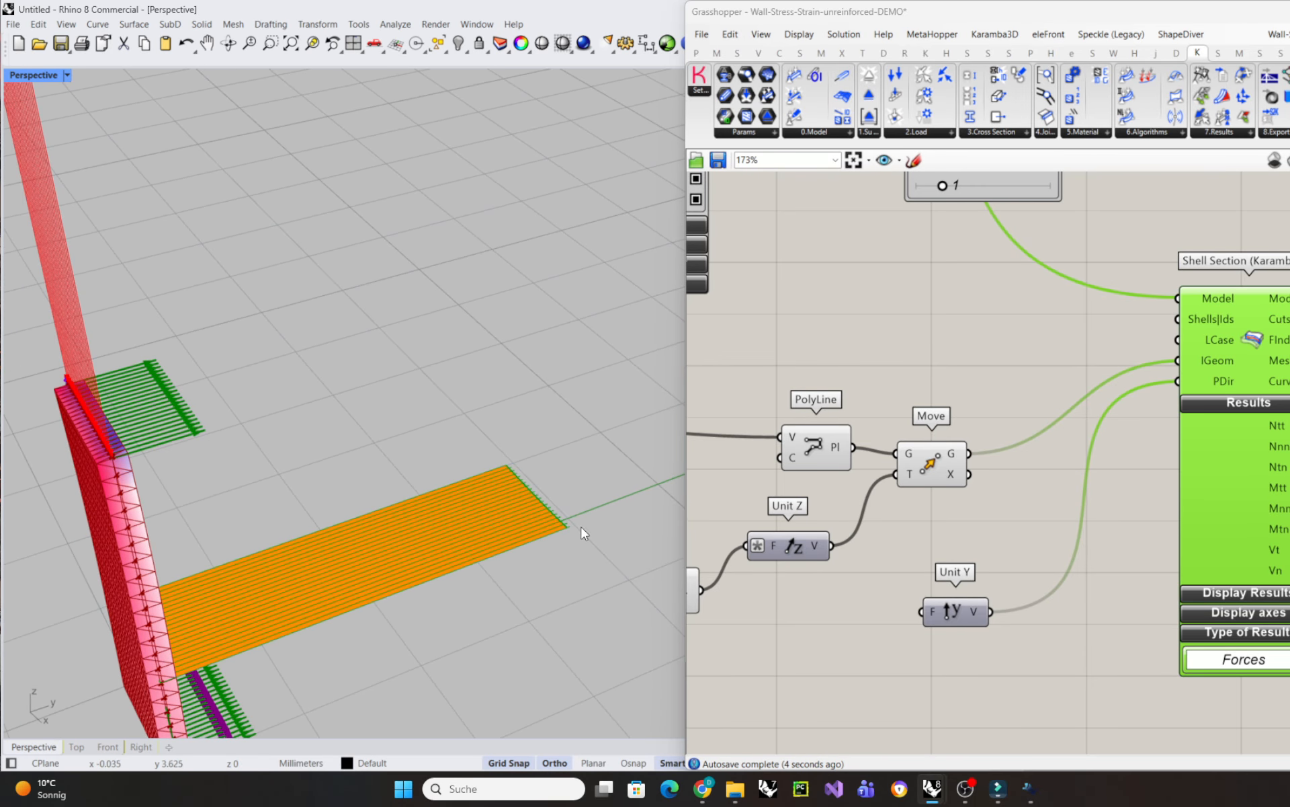
- Add a Panel beside Shell Section and connect the Nnn output to it
{"action": "right_click_drag", "start_coordinate": [1218, 507], "coordinate": [873, 522]}
{"action": "double_click", "coordinate": [1039, 466]}
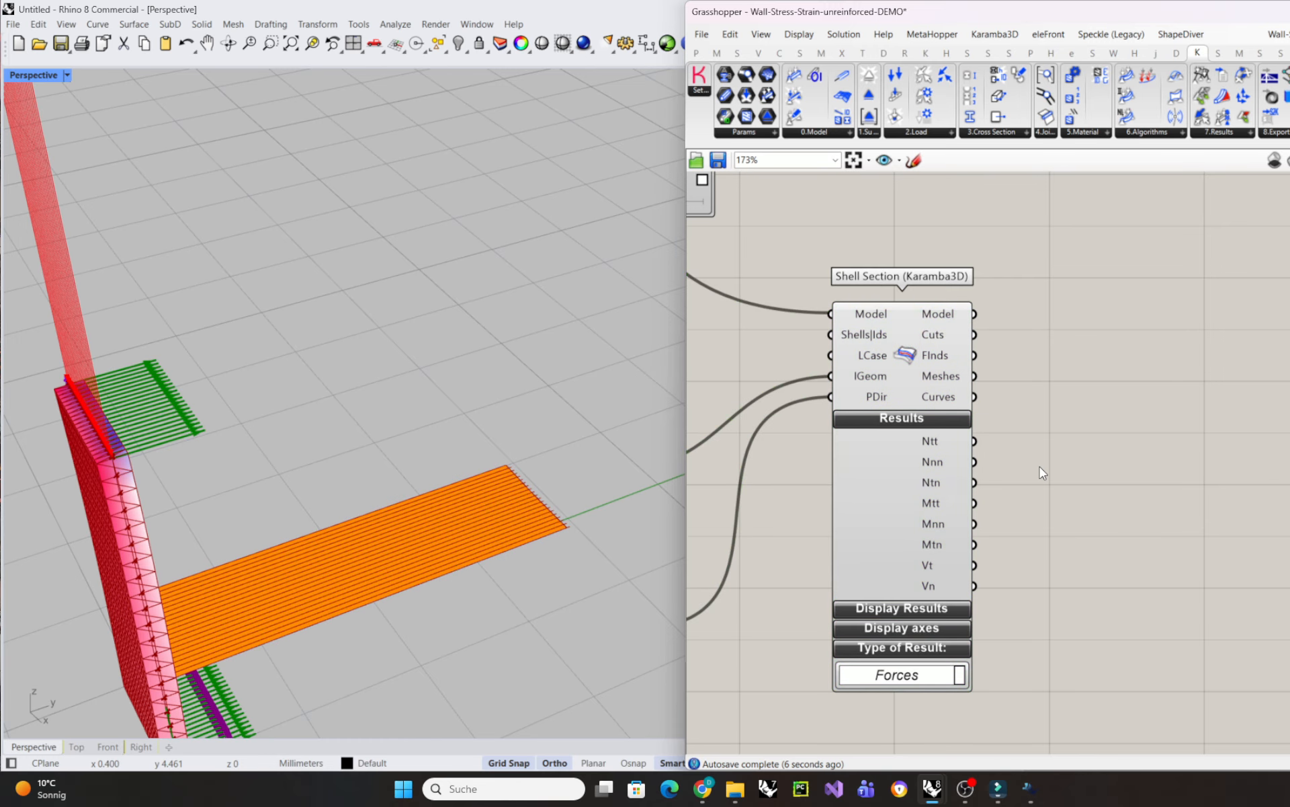
{"action": "type", "text": "Panel"}
{"action": "key", "text": "Return"}
{"action": "left_click_drag", "start_coordinate": [1043, 478], "coordinate": [1081, 488]}
{"action": "mouse_move", "coordinate": [992, 475]}
{"action": "left_mouse_down"}
{"action": "mouse_move", "coordinate": [975, 480]}
{"action": "mouse_move", "coordinate": [975, 463]}
{"action": "left_mouse_up"}
{"action": "left_click_drag", "start_coordinate": [1013, 498], "coordinate": [1050, 502]}
- Flatten Shell Section's Nnn output and review the listed forces in the panel
{"action": "right_click", "coordinate": [938, 465]}
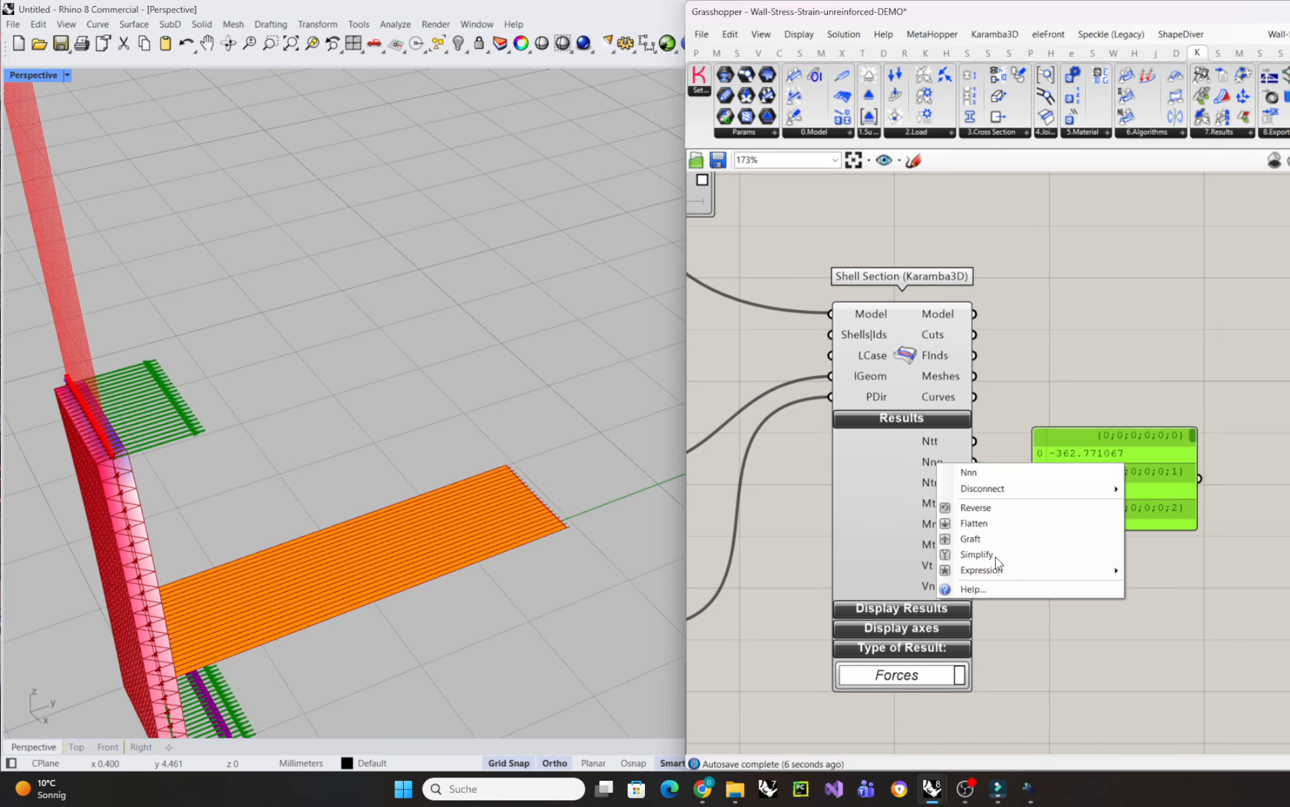
{"action": "left_click", "coordinate": [996, 532]}
{"action": "left_click_drag", "start_coordinate": [1081, 507], "coordinate": [1125, 489]}
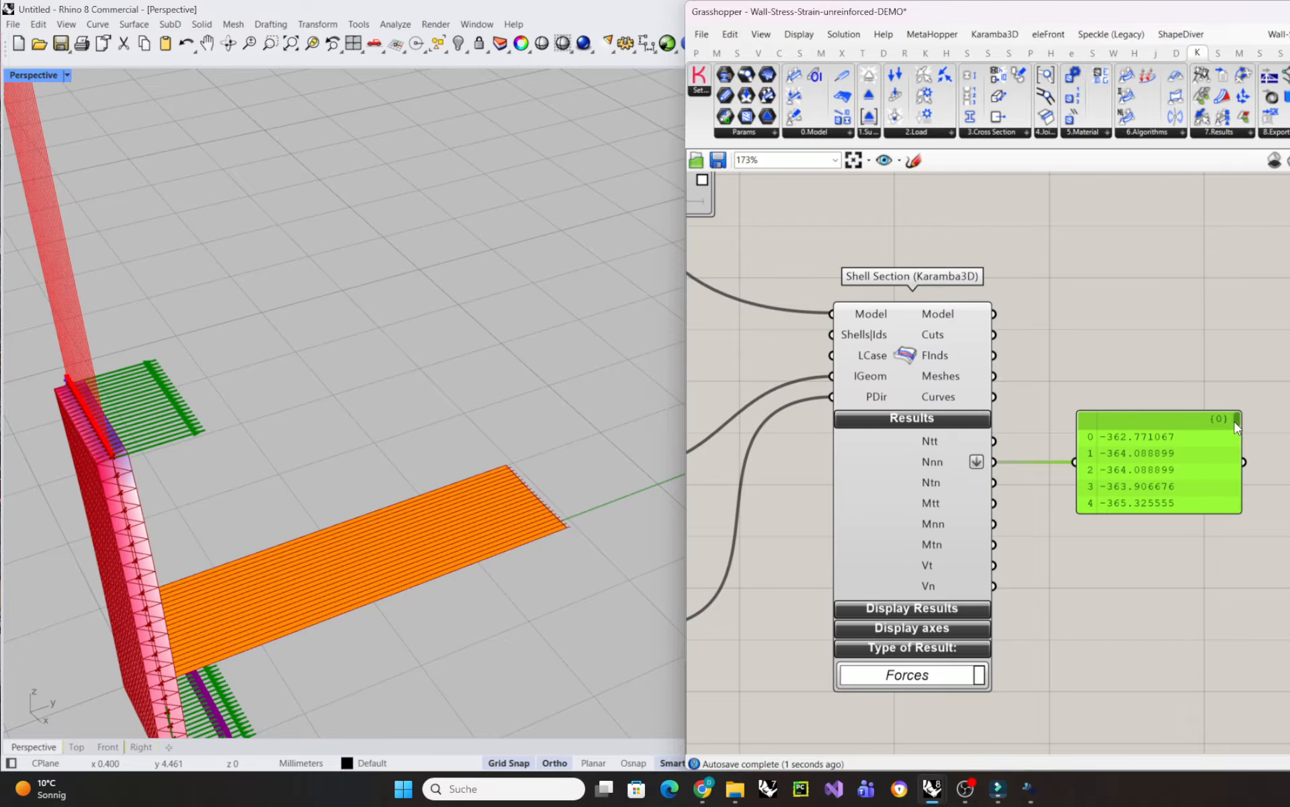
{"action": "left_click_drag", "start_coordinate": [1235, 423], "coordinate": [1242, 448]}
{"action": "left_click_drag", "start_coordinate": [1249, 513], "coordinate": [1251, 402]}
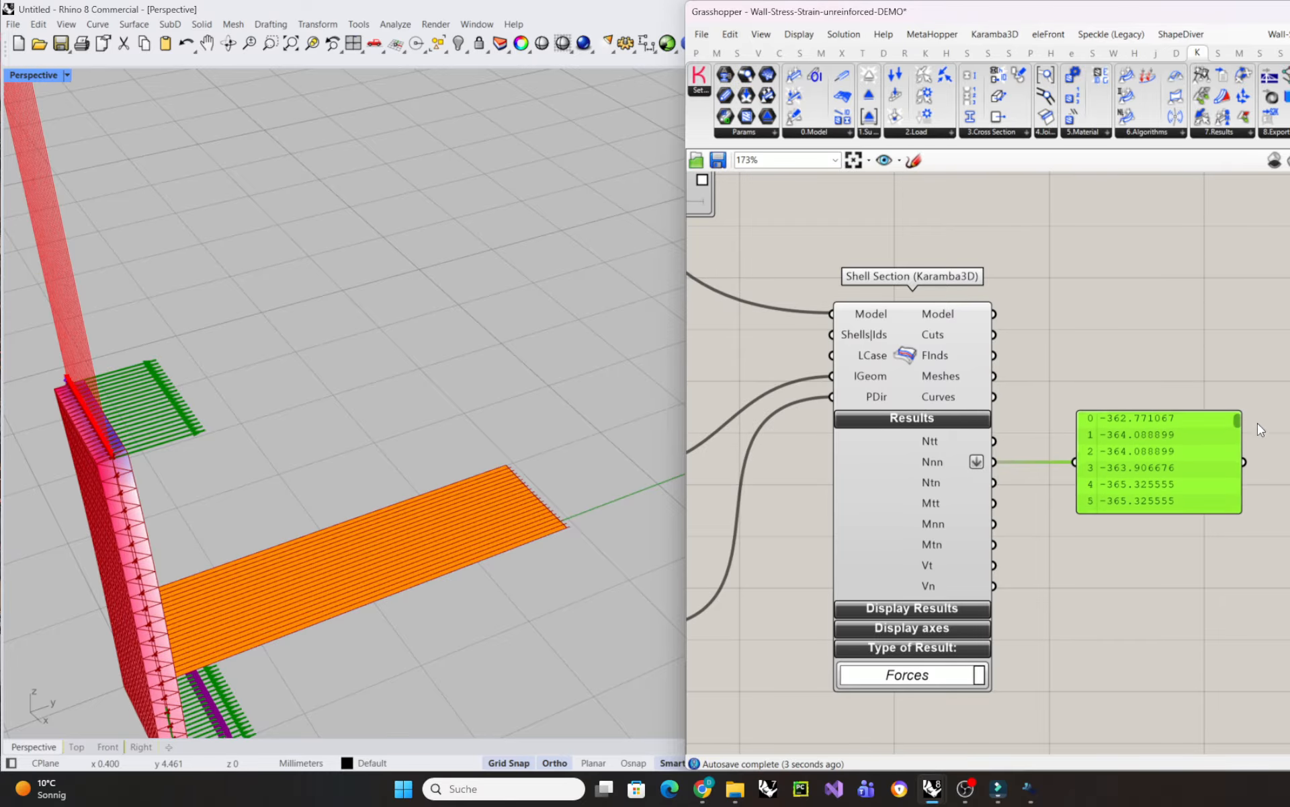
{"action": "left_click_drag", "start_coordinate": [1272, 464], "coordinate": [1285, 409]}
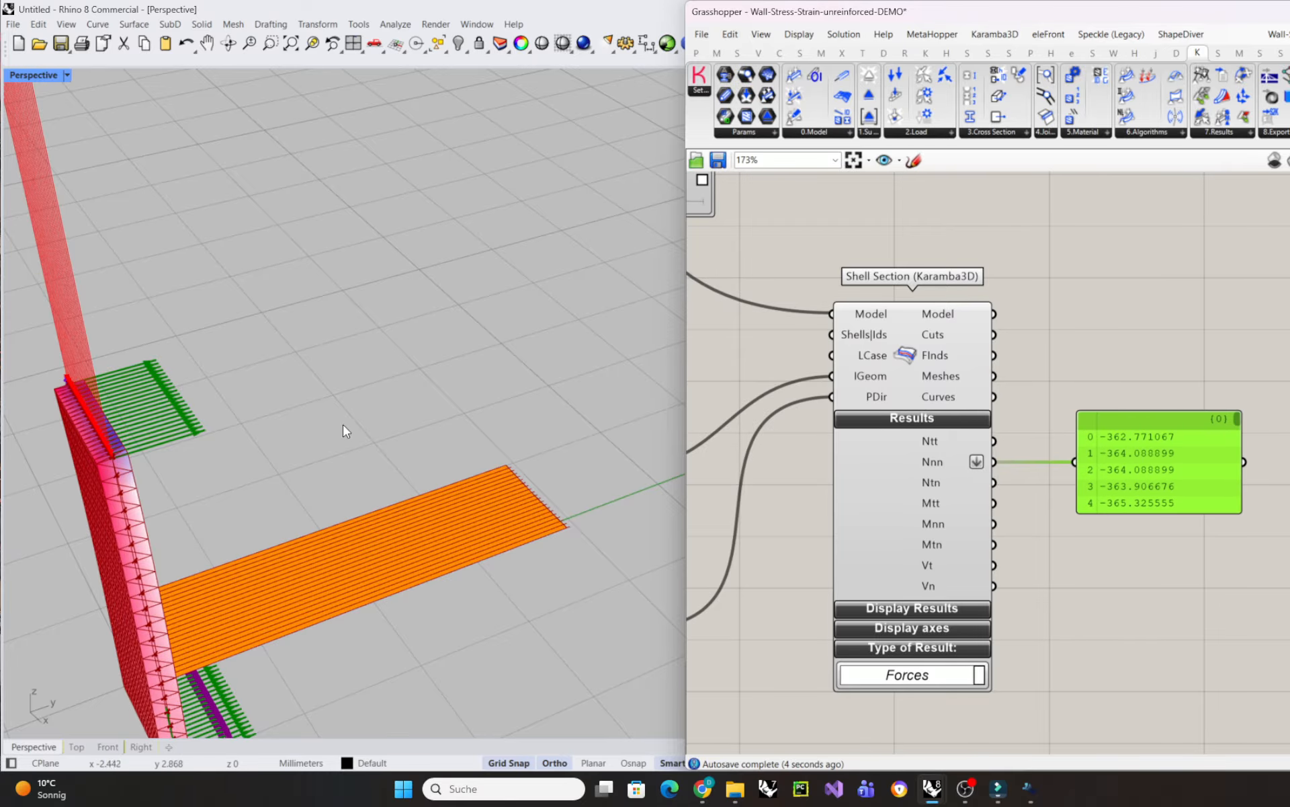
- Lower the factor slider feeding Multiplication to move the section cut higher up the wall
{"action": "scroll", "coordinate": [356, 437], "scroll_direction": "down", "scroll_amount": 4}
{"action": "right_click_drag", "start_coordinate": [881, 547], "coordinate": [1192, 530]}
{"action": "scroll", "coordinate": [1199, 531], "scroll_direction": "down", "scroll_amount": 3}
{"action": "scroll", "coordinate": [978, 560], "scroll_direction": "up", "scroll_amount": 2}
{"action": "right_click_drag", "start_coordinate": [817, 573], "coordinate": [921, 570]}
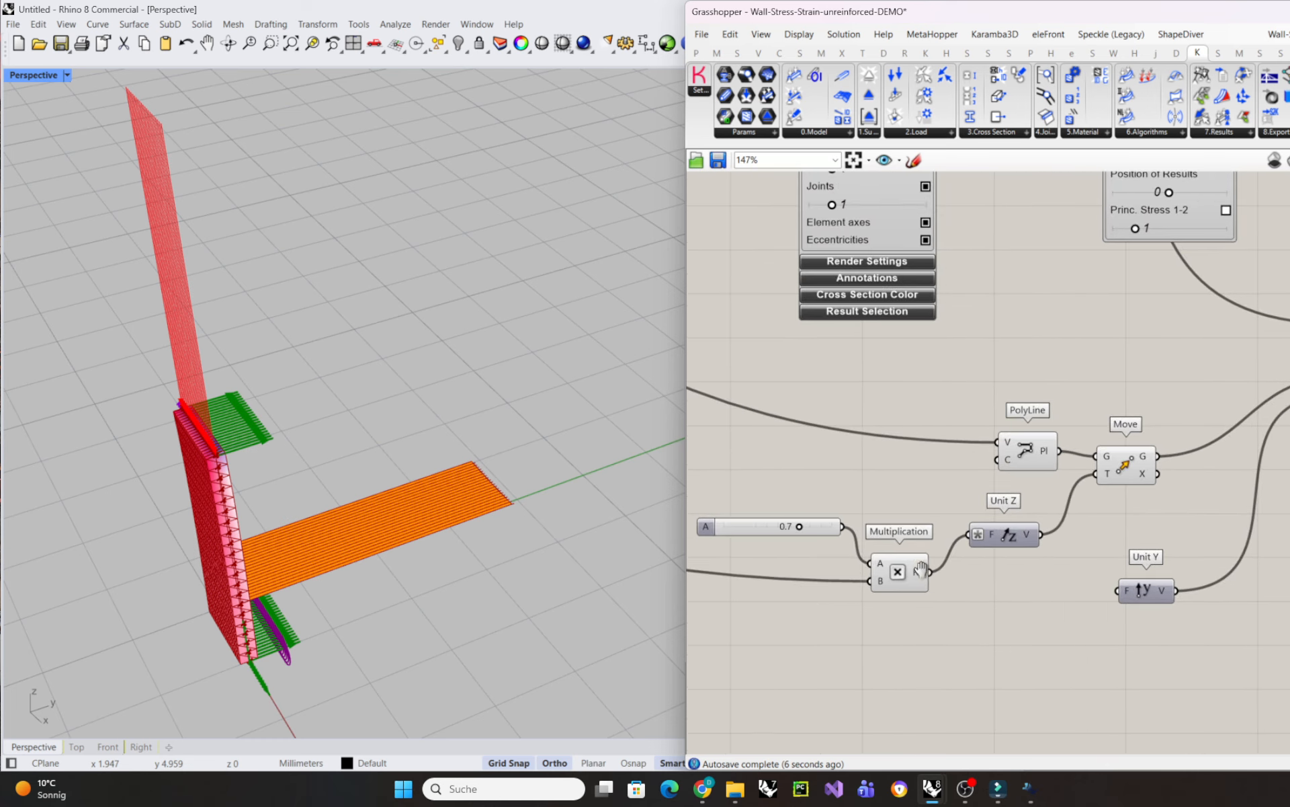
{"action": "left_click_drag", "start_coordinate": [799, 528], "coordinate": [773, 523]}
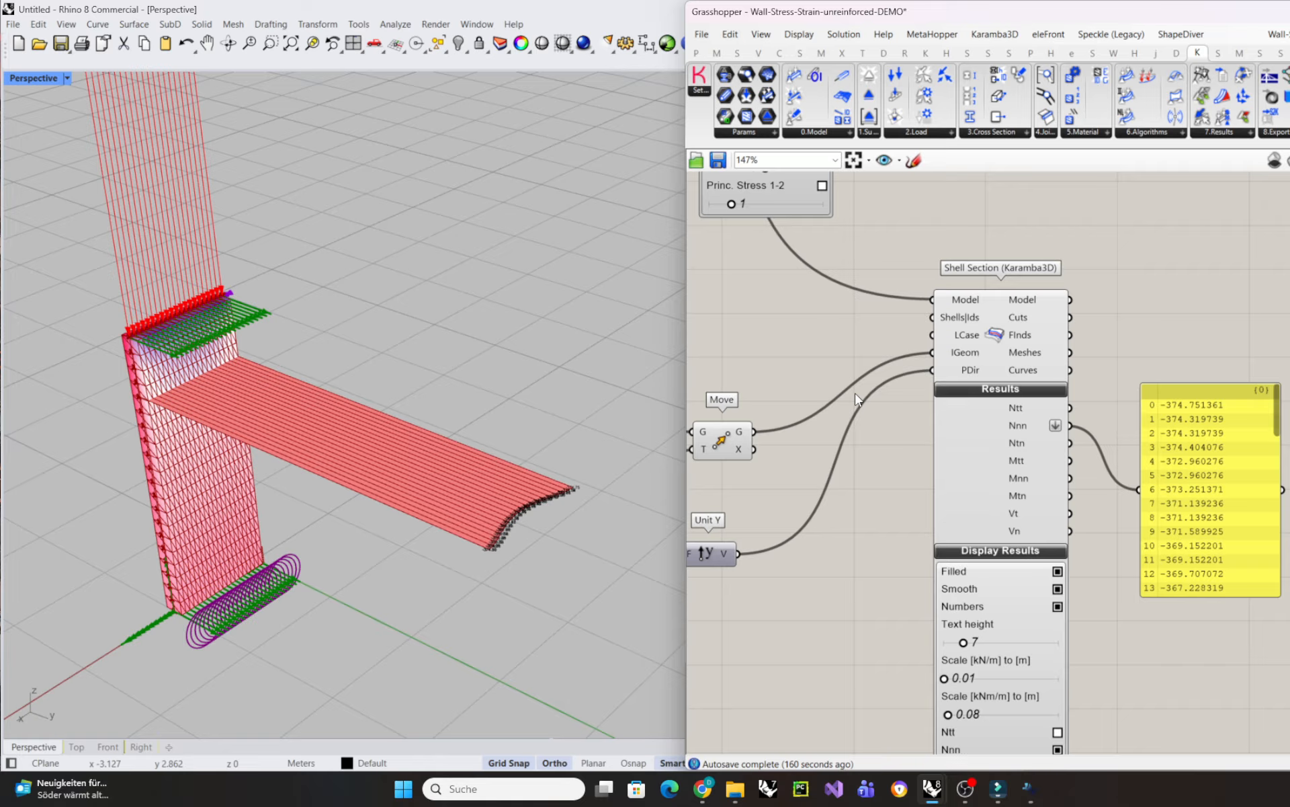
- Review the definition from the result components back to the wall's mesh, cross-section and point-selection components
{"action": "scroll", "coordinate": [449, 417], "scroll_direction": "down", "scroll_amount": 4}
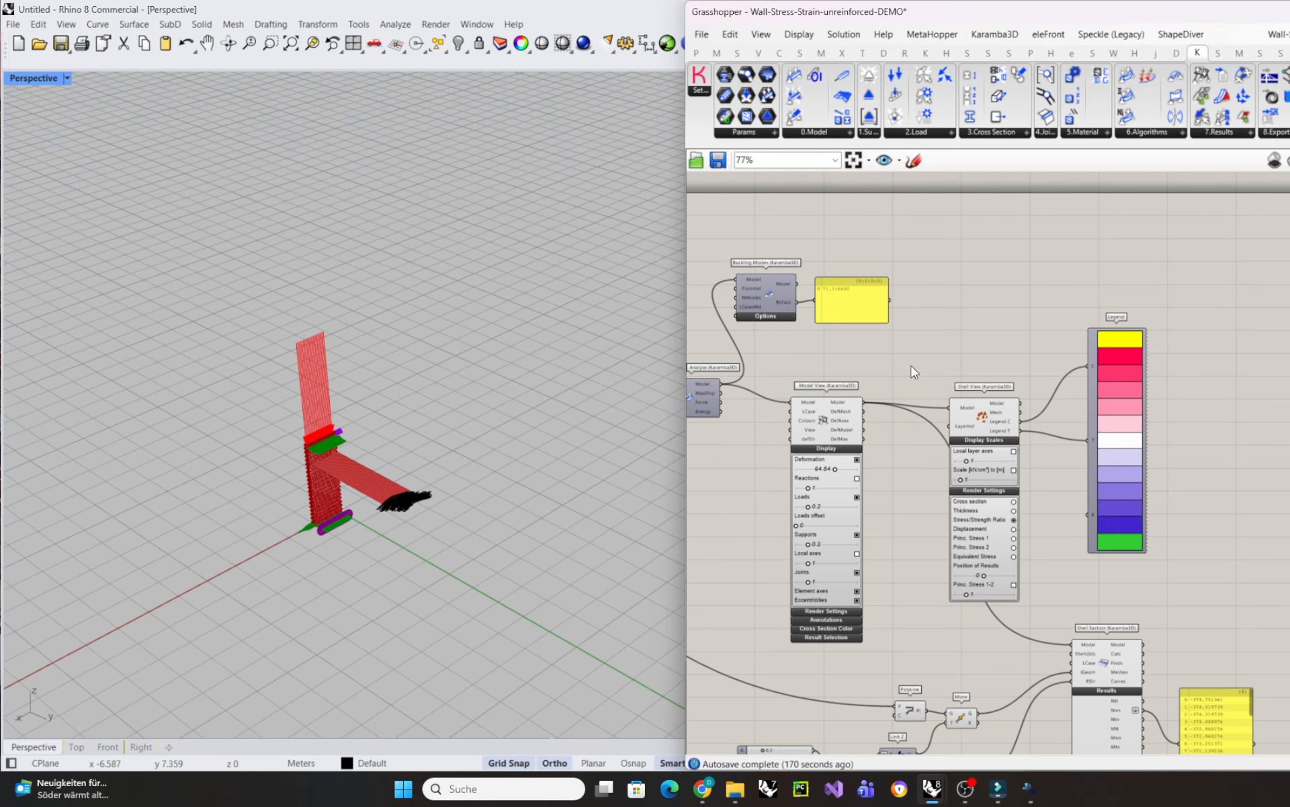
{"action": "right_click_drag", "start_coordinate": [915, 369], "coordinate": [1000, 358]}
{"action": "scroll", "coordinate": [1000, 358], "scroll_direction": "down", "scroll_amount": 2}
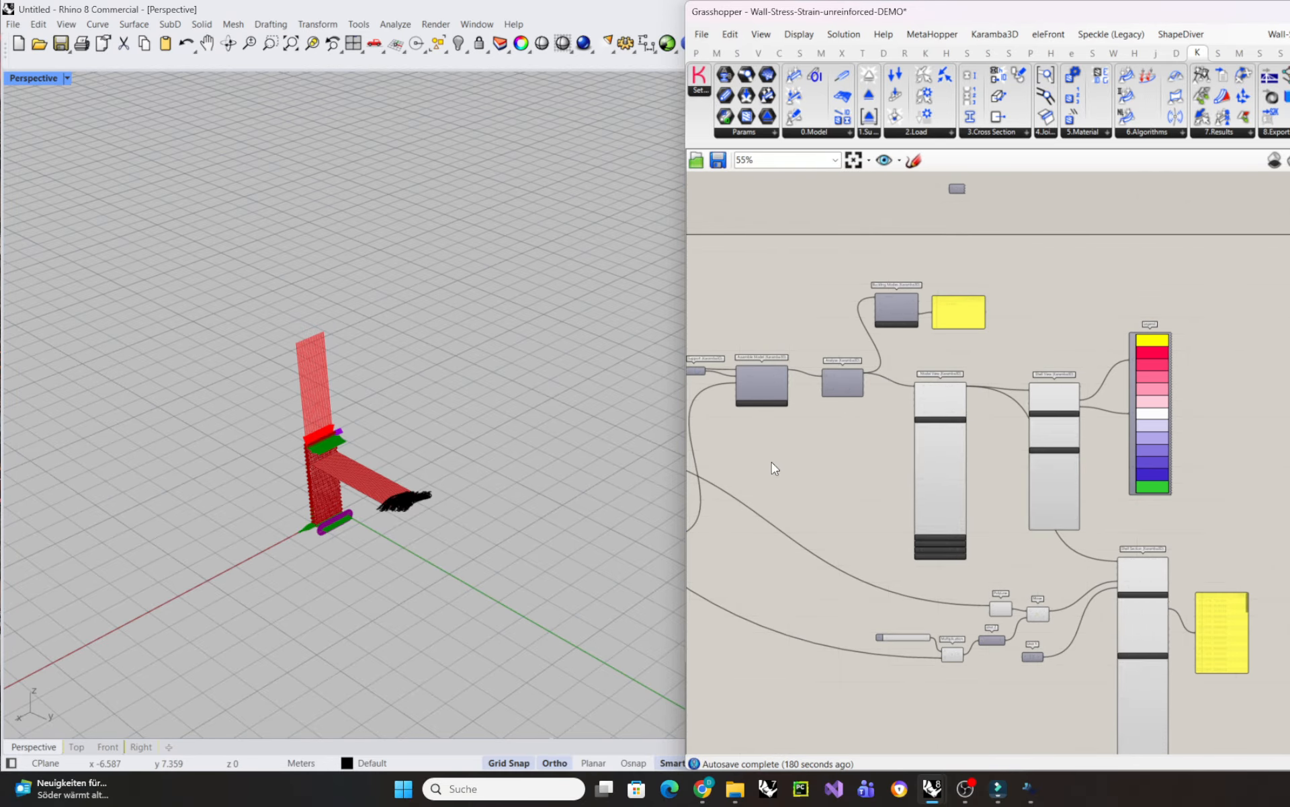
{"action": "right_click_drag", "start_coordinate": [772, 461], "coordinate": [1070, 516]}
{"action": "right_click_drag", "start_coordinate": [829, 444], "coordinate": [1086, 459]}
{"action": "scroll", "coordinate": [824, 441], "scroll_direction": "up", "scroll_amount": 3}
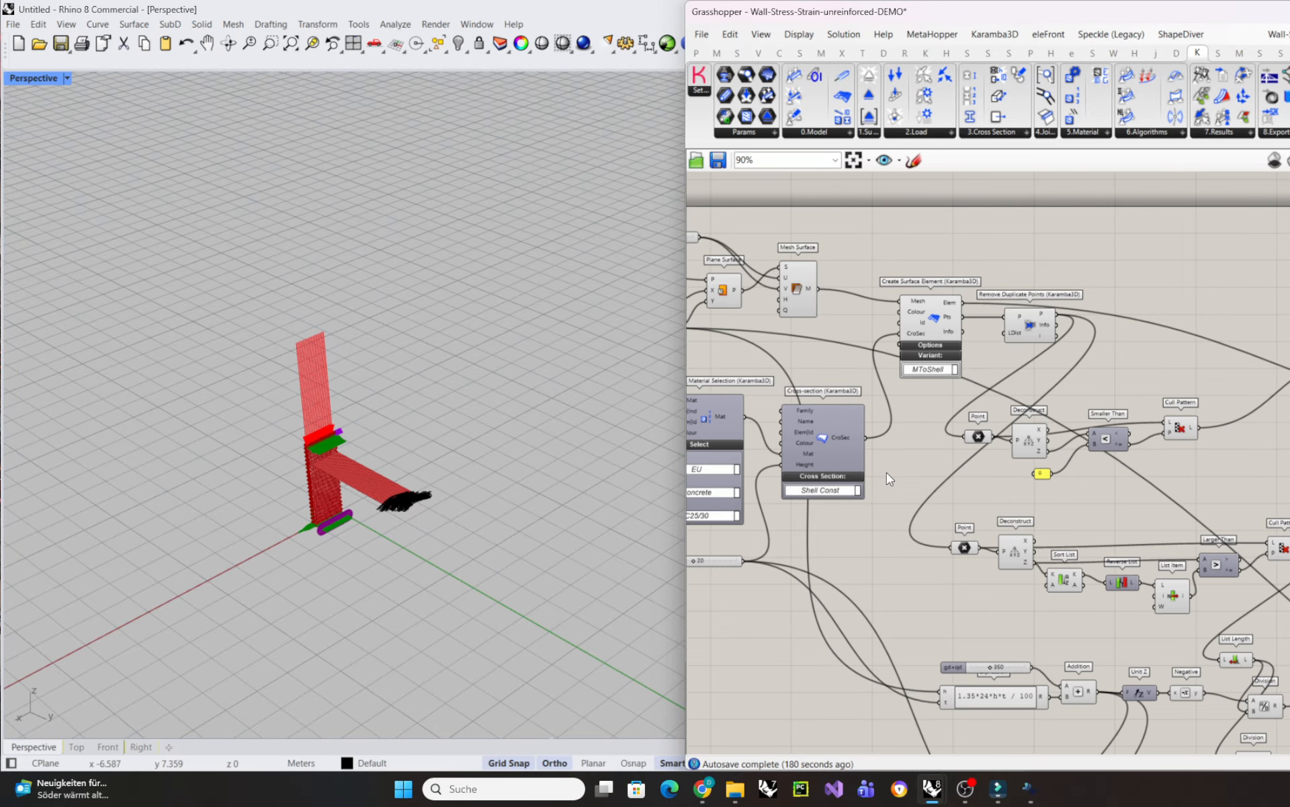
{"action": "mouse_move", "coordinate": [885, 471]}
{"action": "right_mouse_down"}
{"action": "mouse_move", "coordinate": [1155, 464]}
{"action": "mouse_move", "coordinate": [917, 427]}
{"action": "right_mouse_up"}
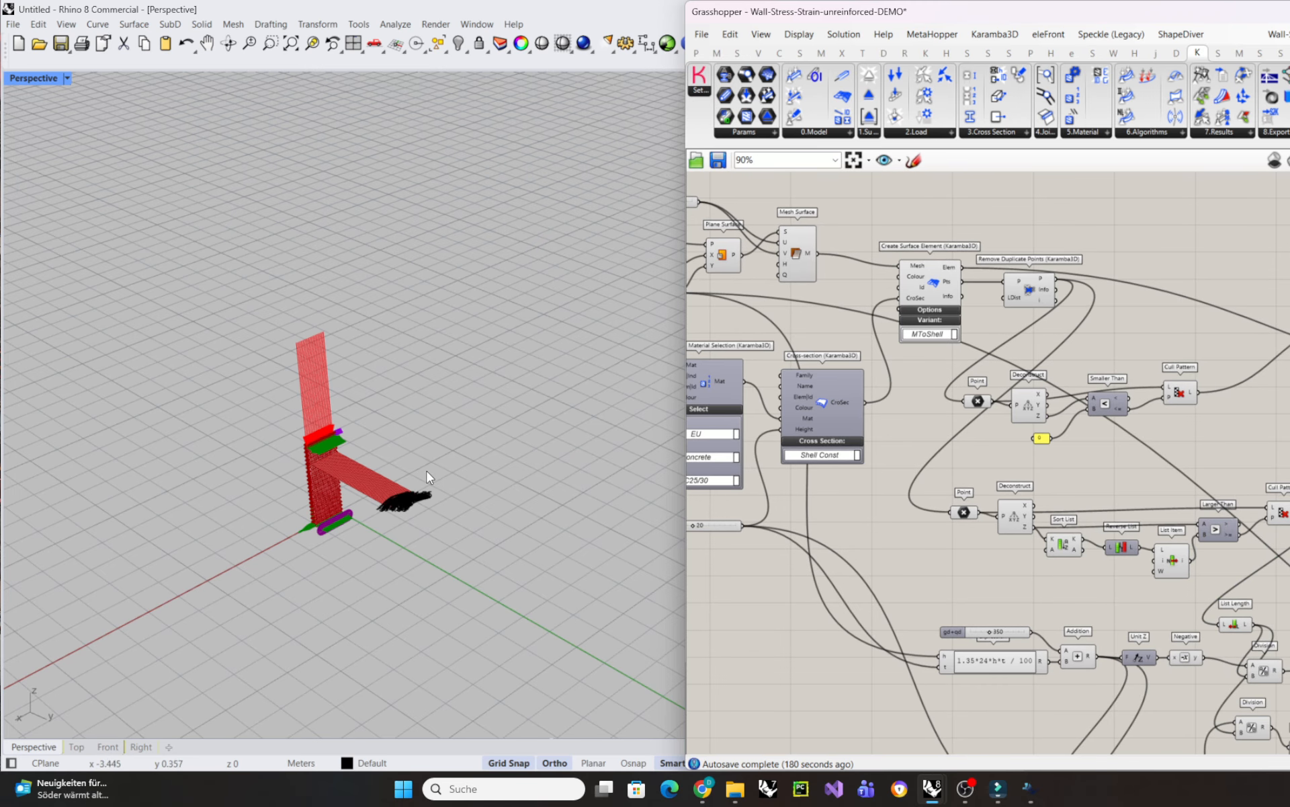